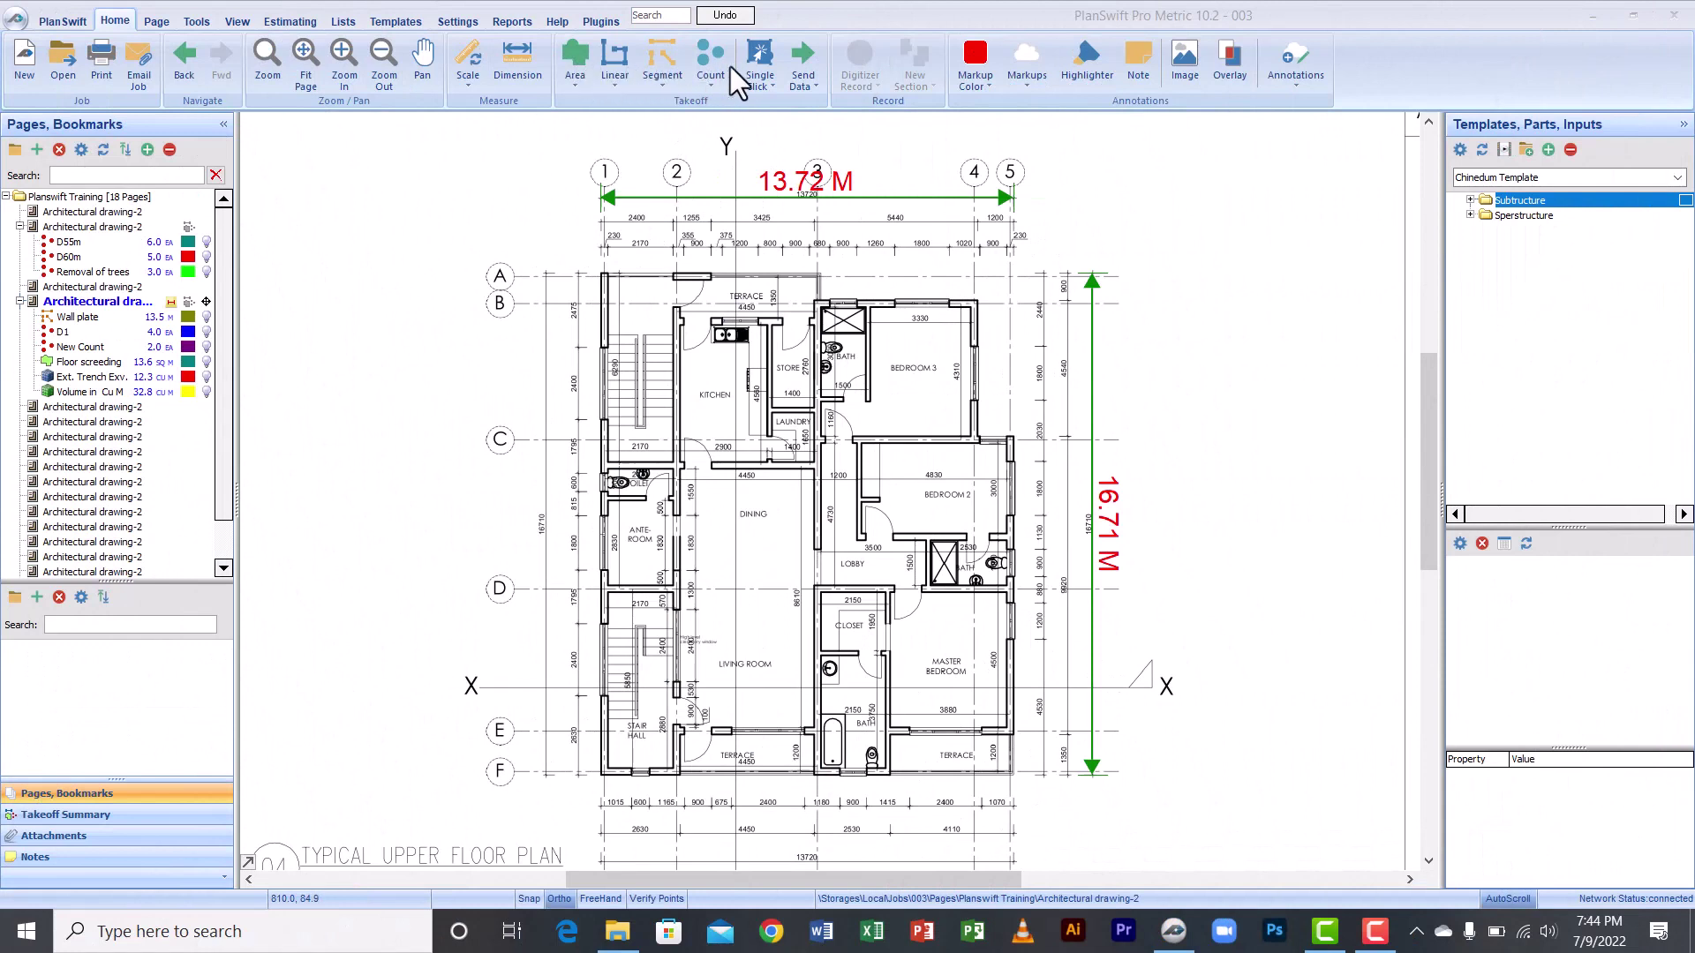
Step: Start a linear takeoff and examine the operators and rounding functions available in its advanced properties
{"action": "left_click", "coordinate": [607, 54]}
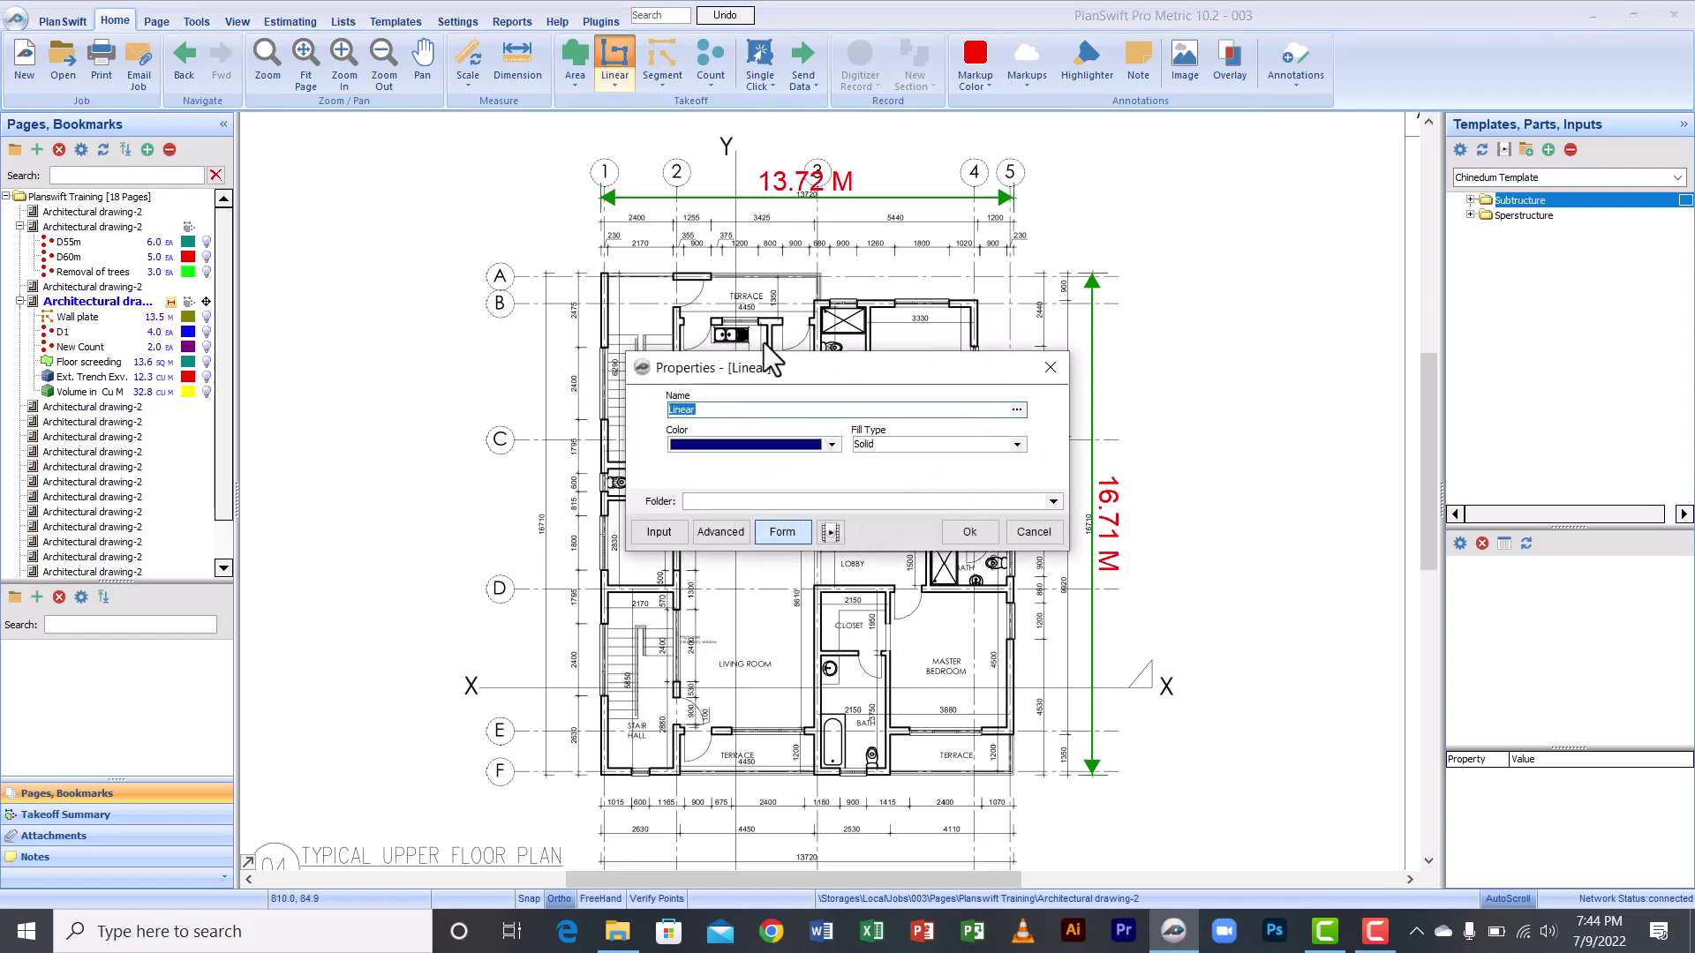
{"action": "left_click_drag", "start_coordinate": [798, 371], "coordinate": [722, 289]}
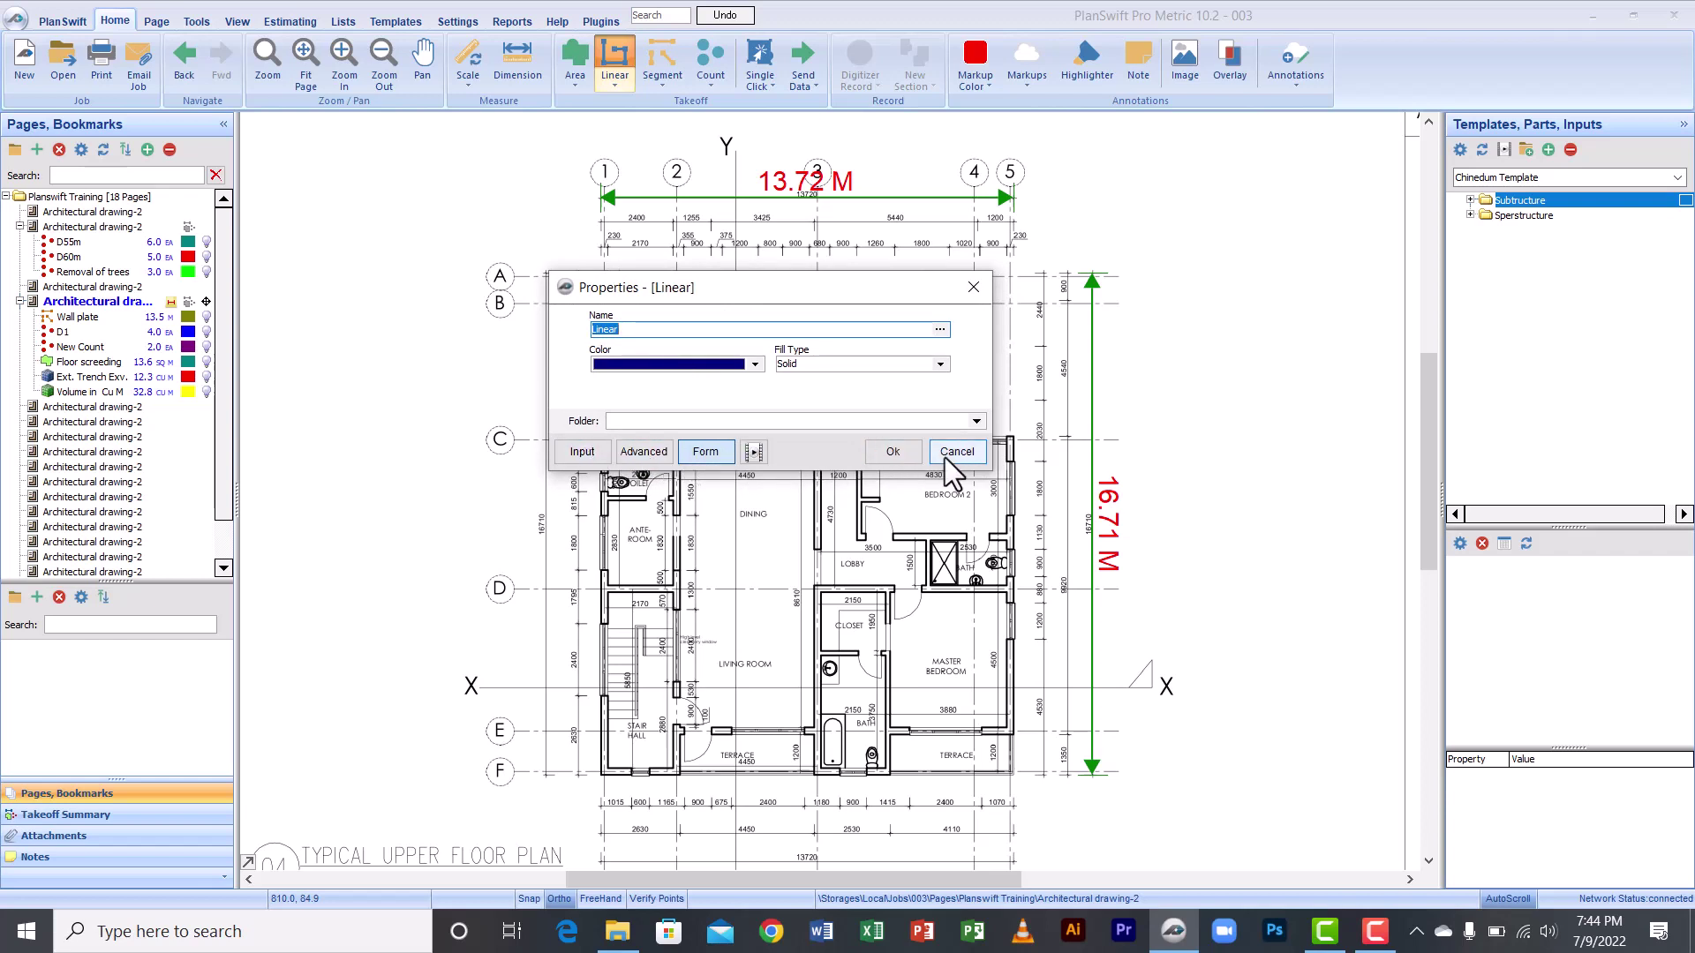
{"action": "left_click", "coordinate": [644, 452]}
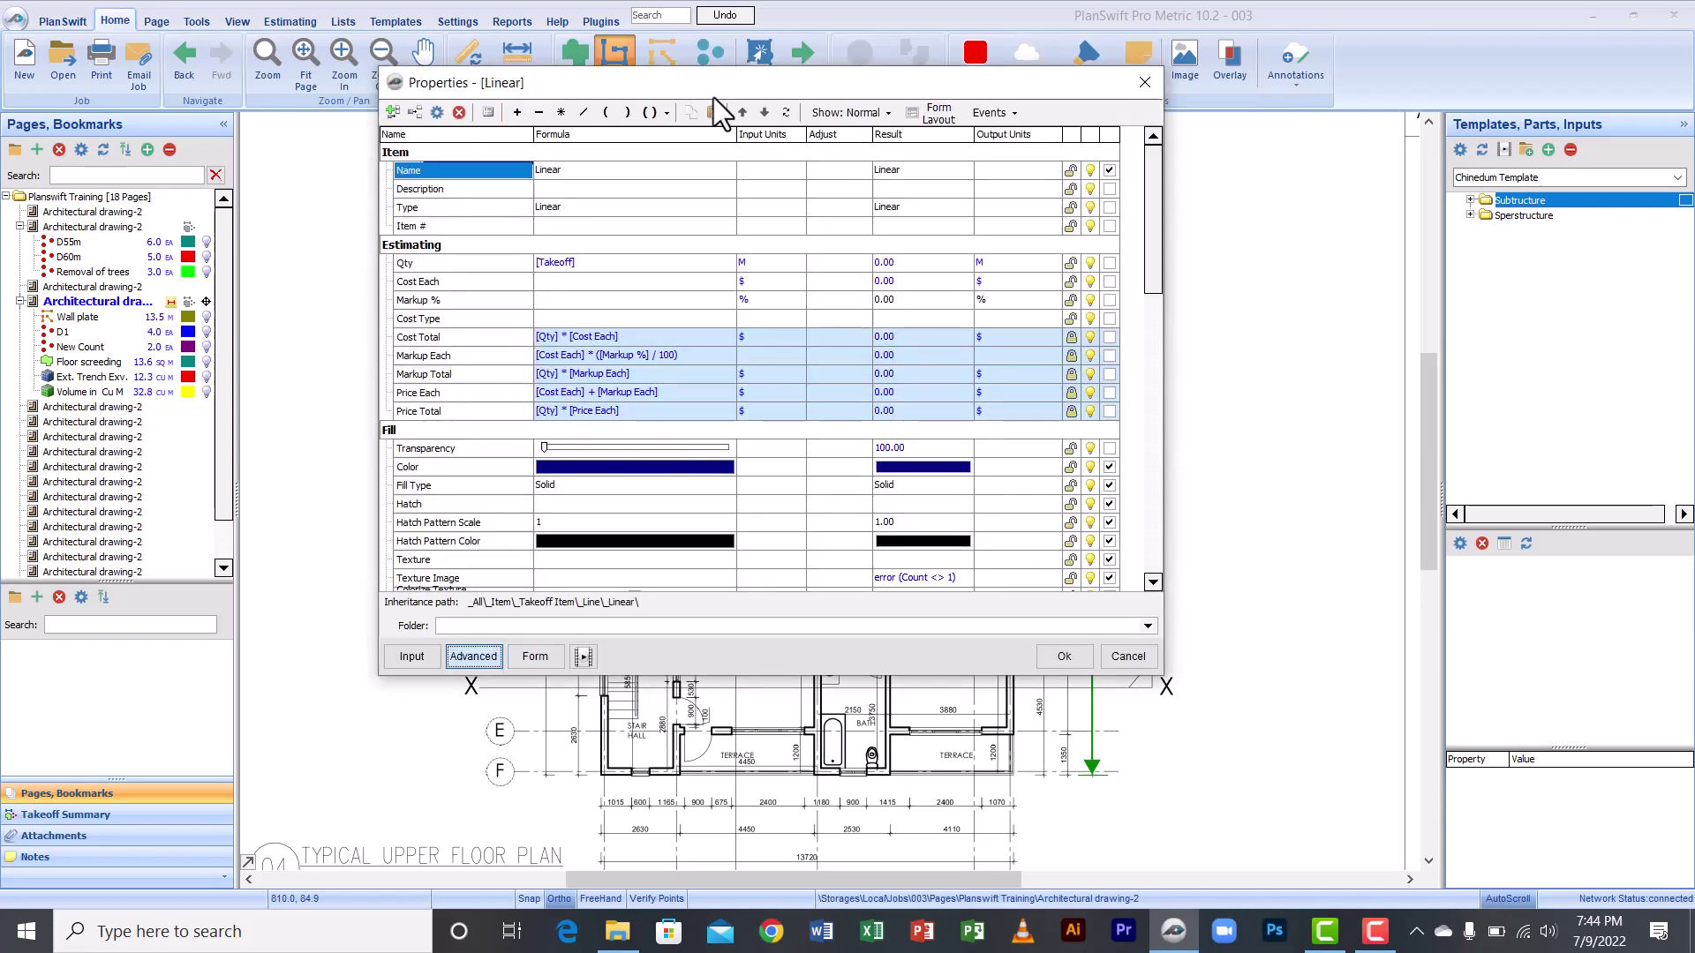
{"action": "left_click_drag", "start_coordinate": [724, 83], "coordinate": [750, 196]}
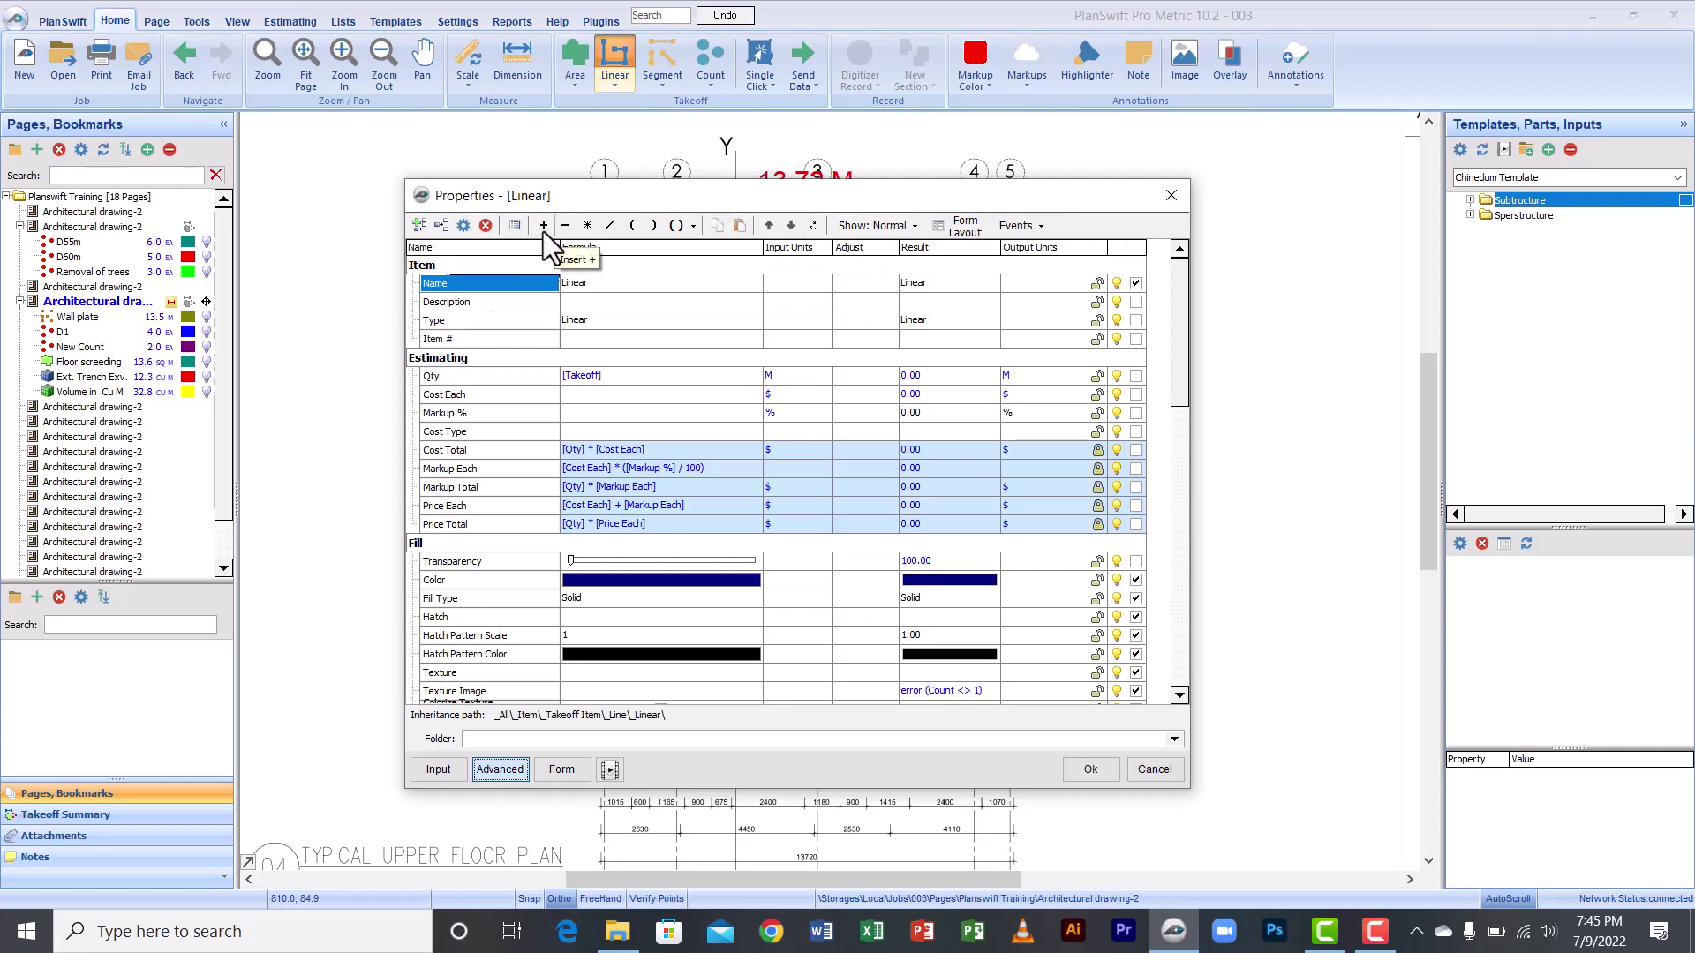
{"action": "left_click", "coordinate": [692, 227]}
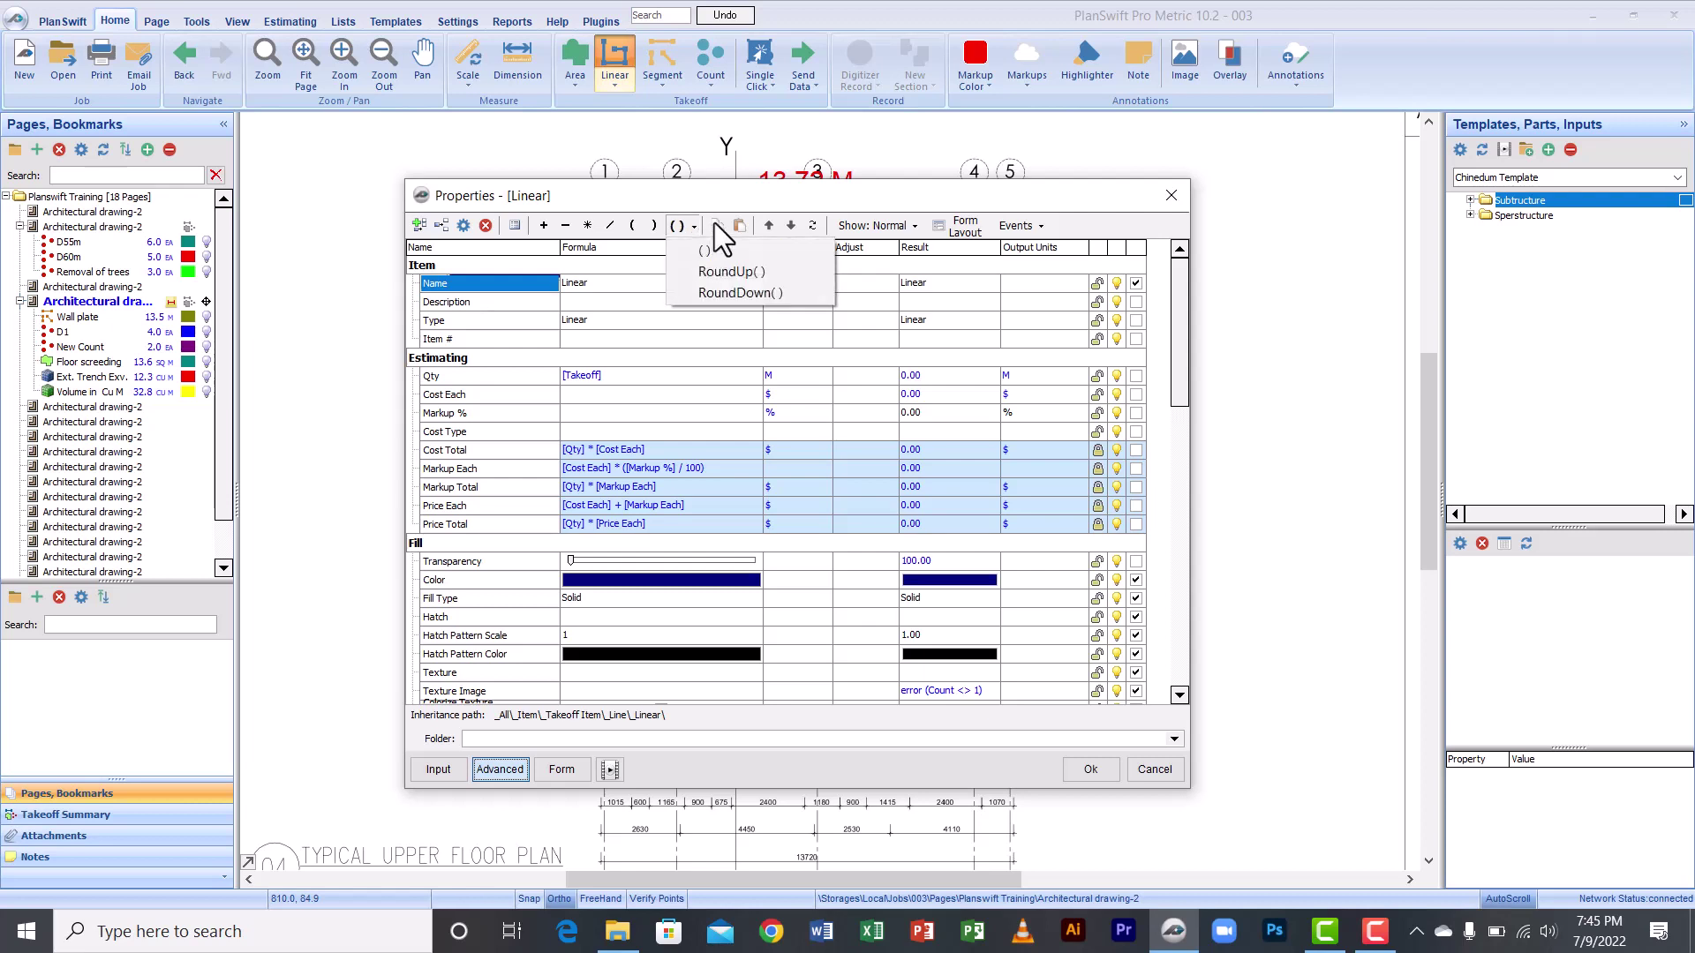
{"action": "left_click", "coordinate": [715, 228]}
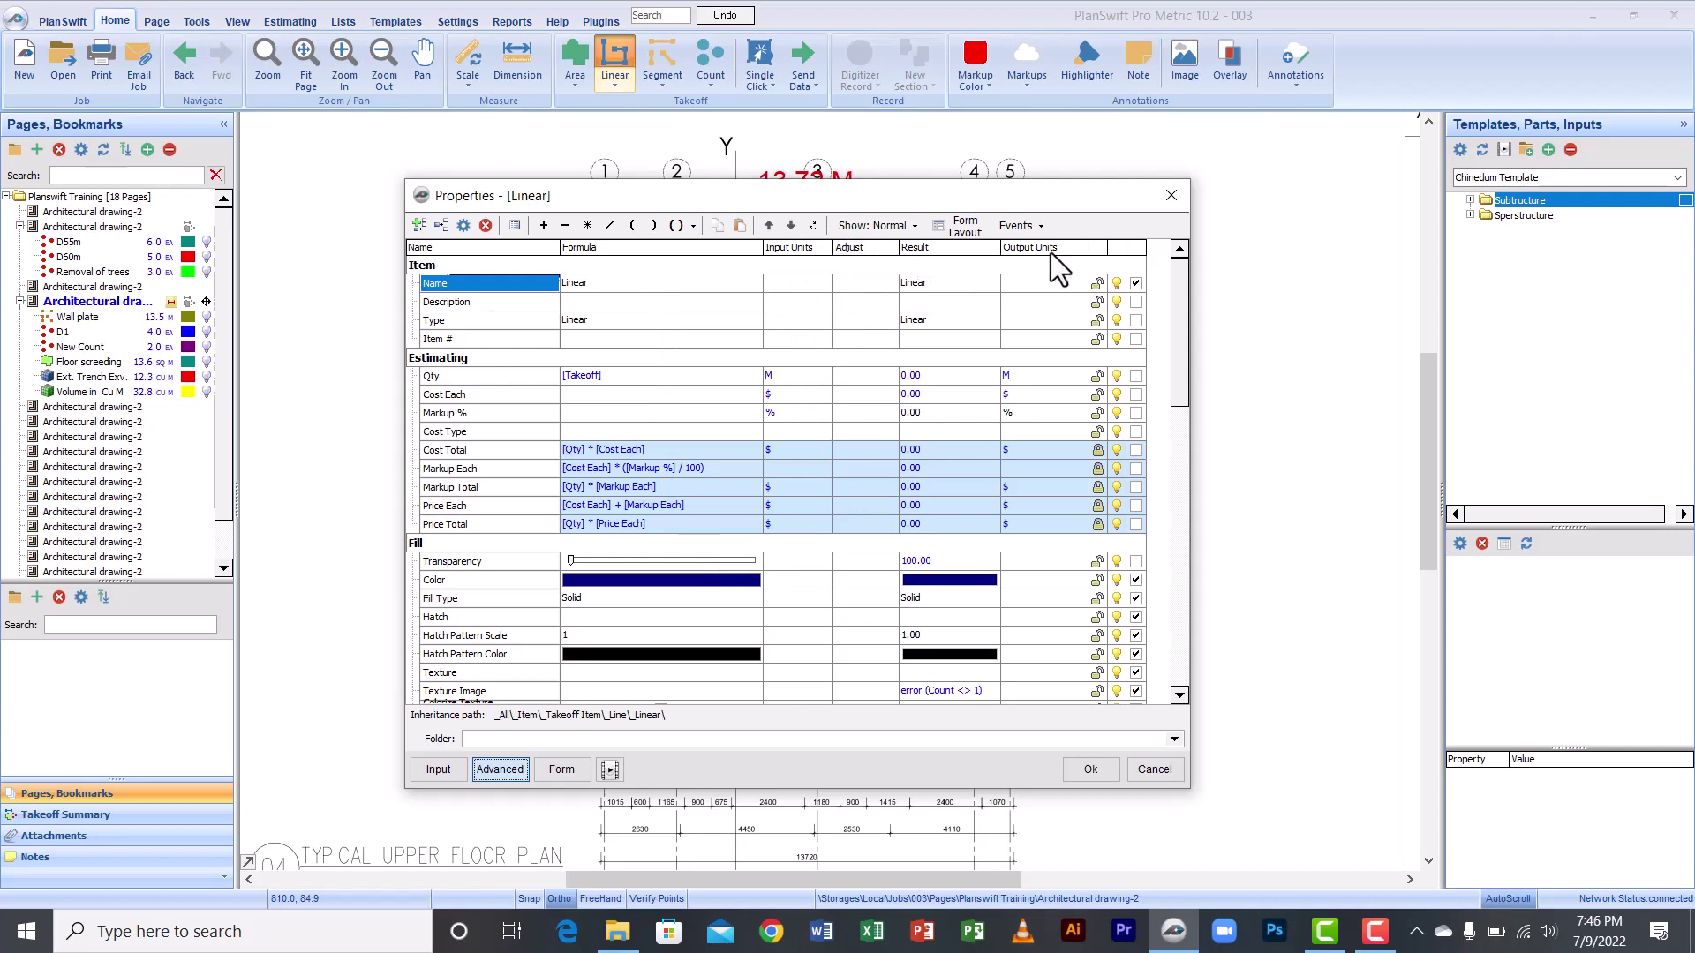
Step: Add a number property named Thickness to the Estimating group of the linear takeoff and refresh the property list
{"action": "left_click", "coordinate": [418, 225]}
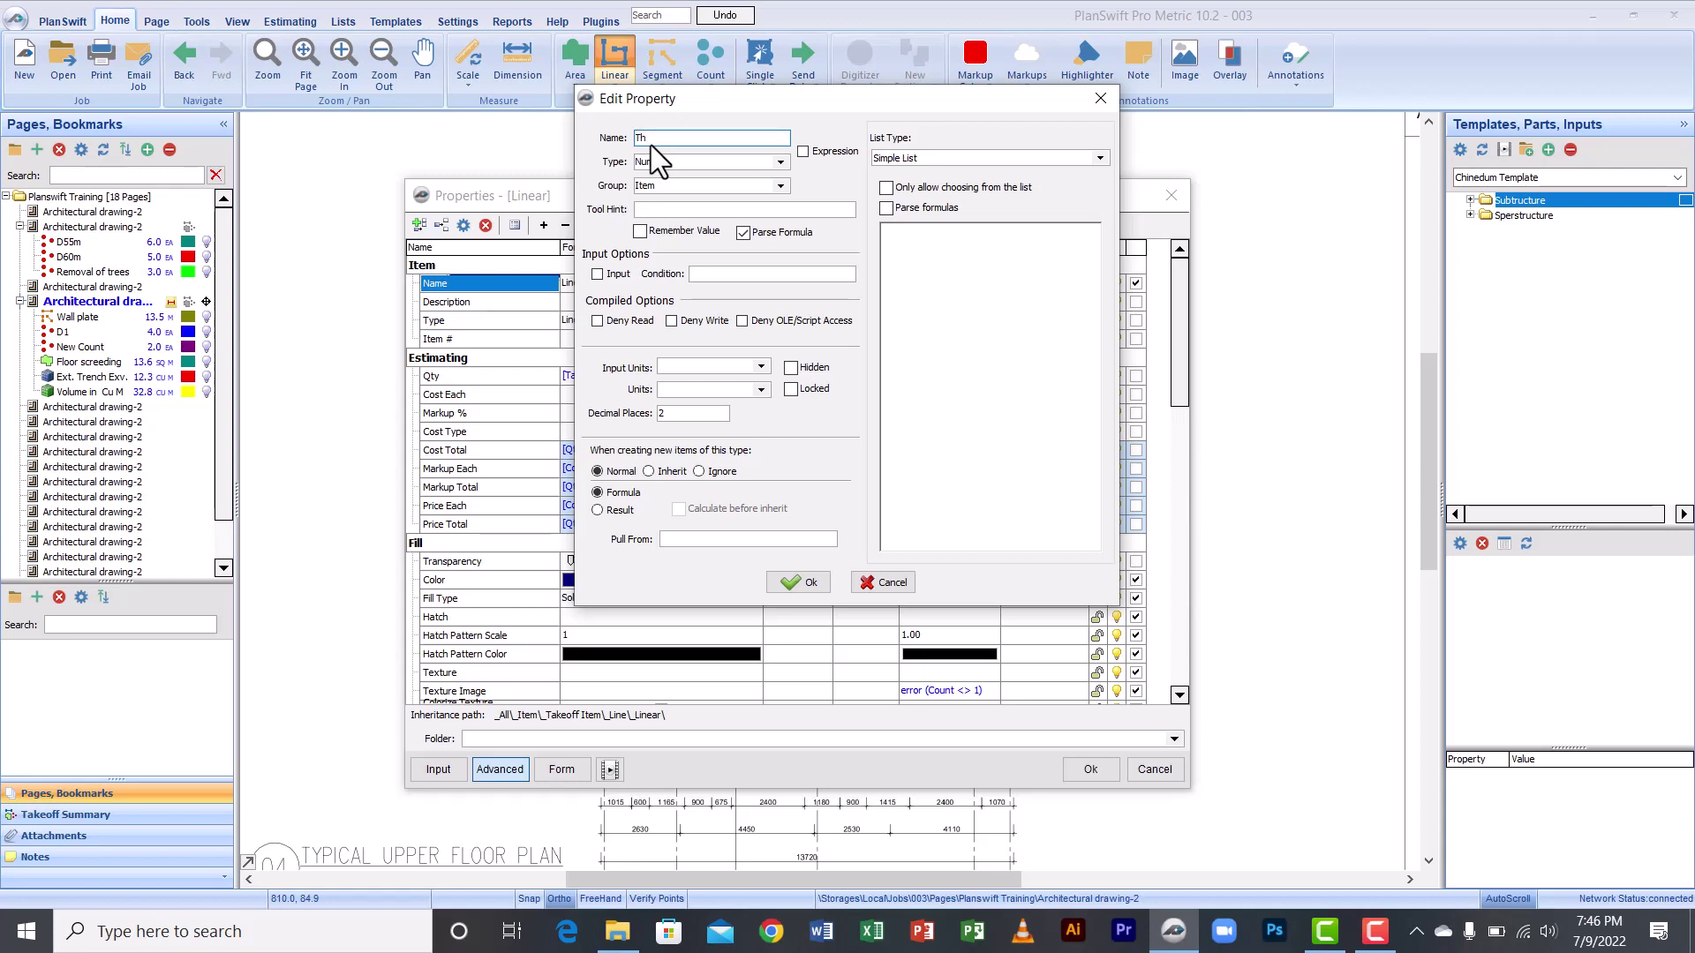
{"action": "type", "text": "ickness"}
{"action": "left_click", "coordinate": [780, 184]}
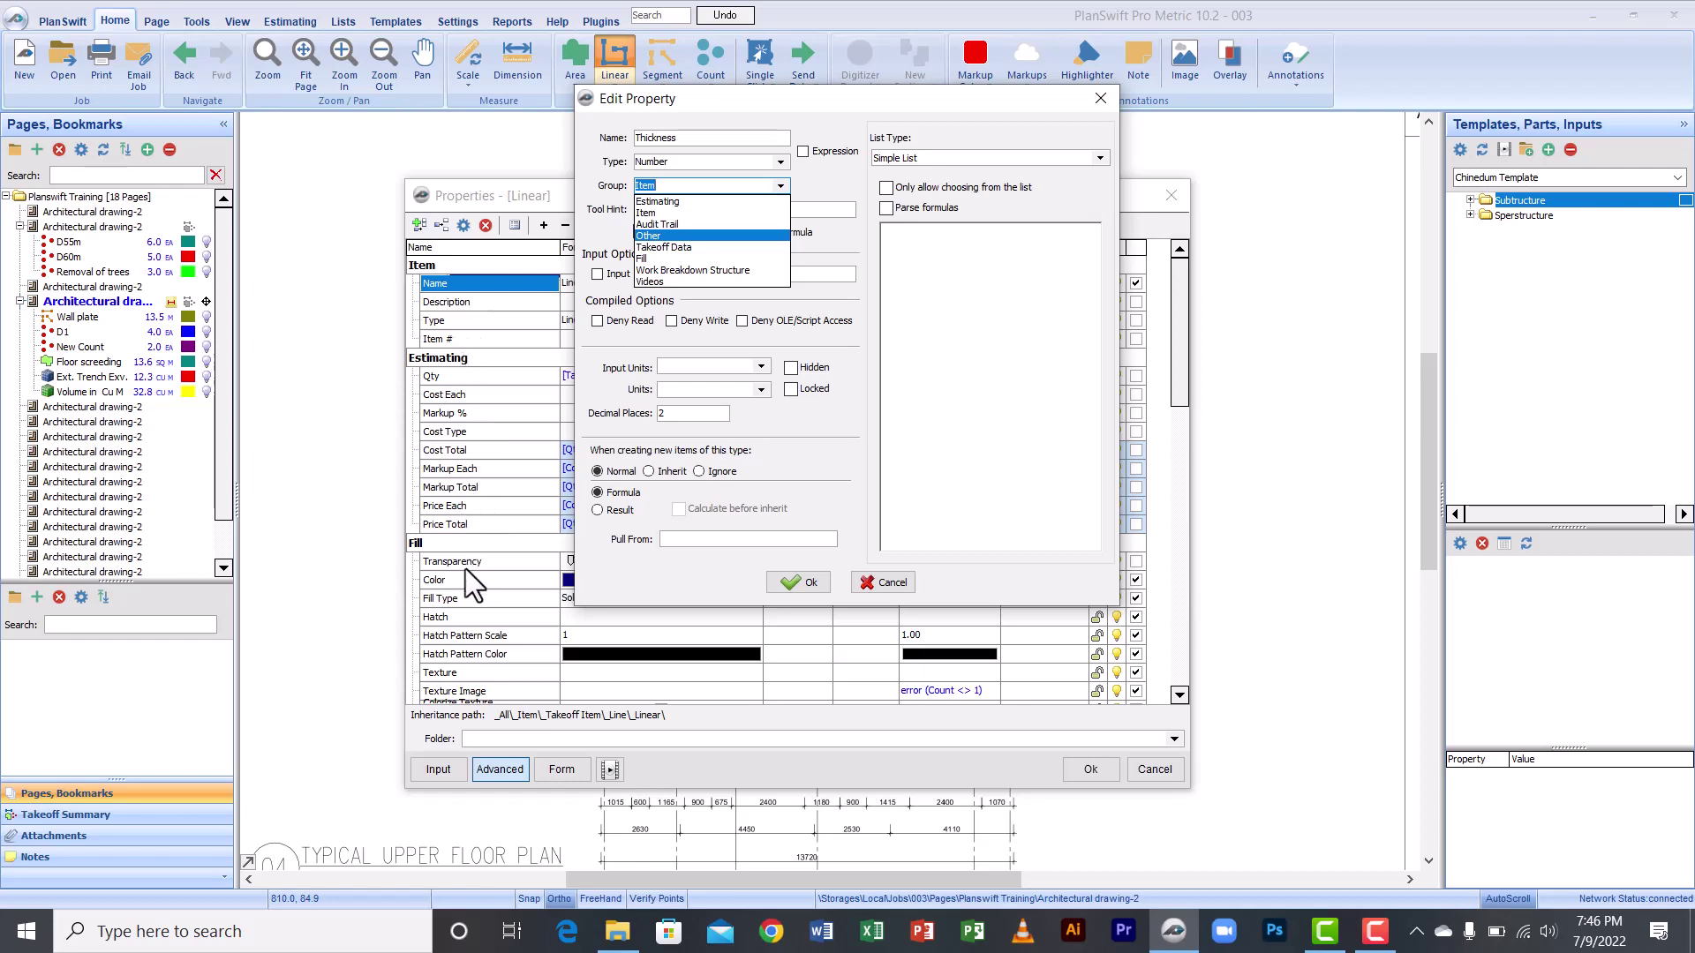
{"action": "left_click", "coordinate": [671, 200]}
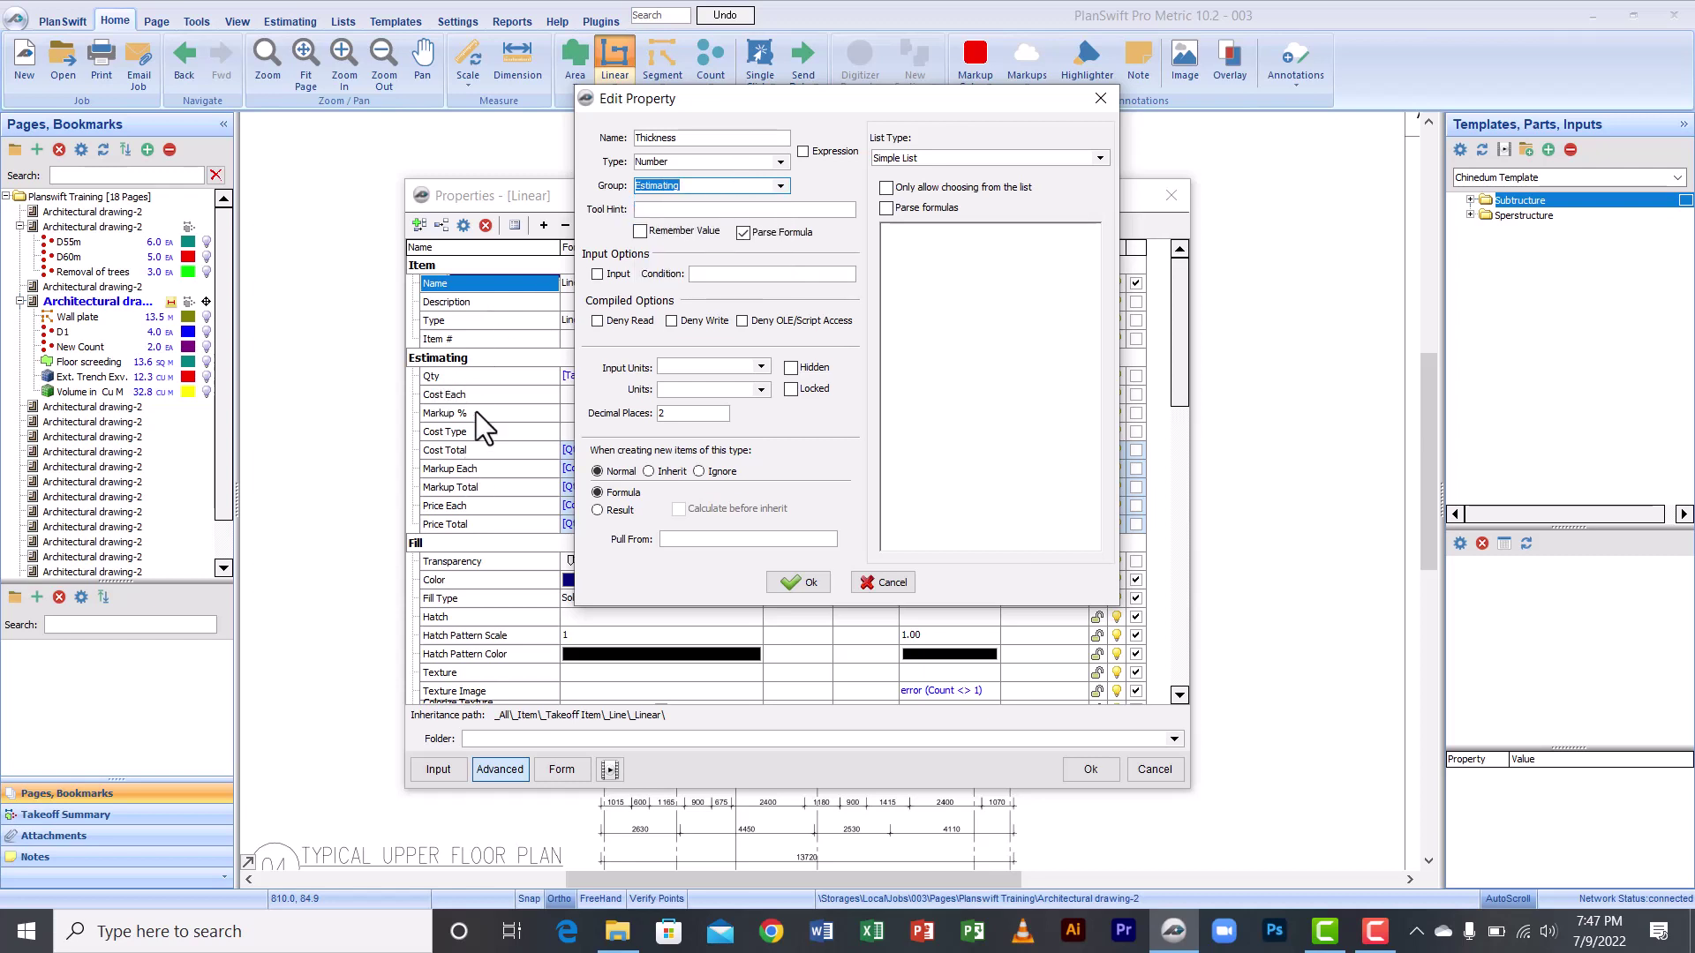
{"action": "left_click", "coordinate": [795, 584]}
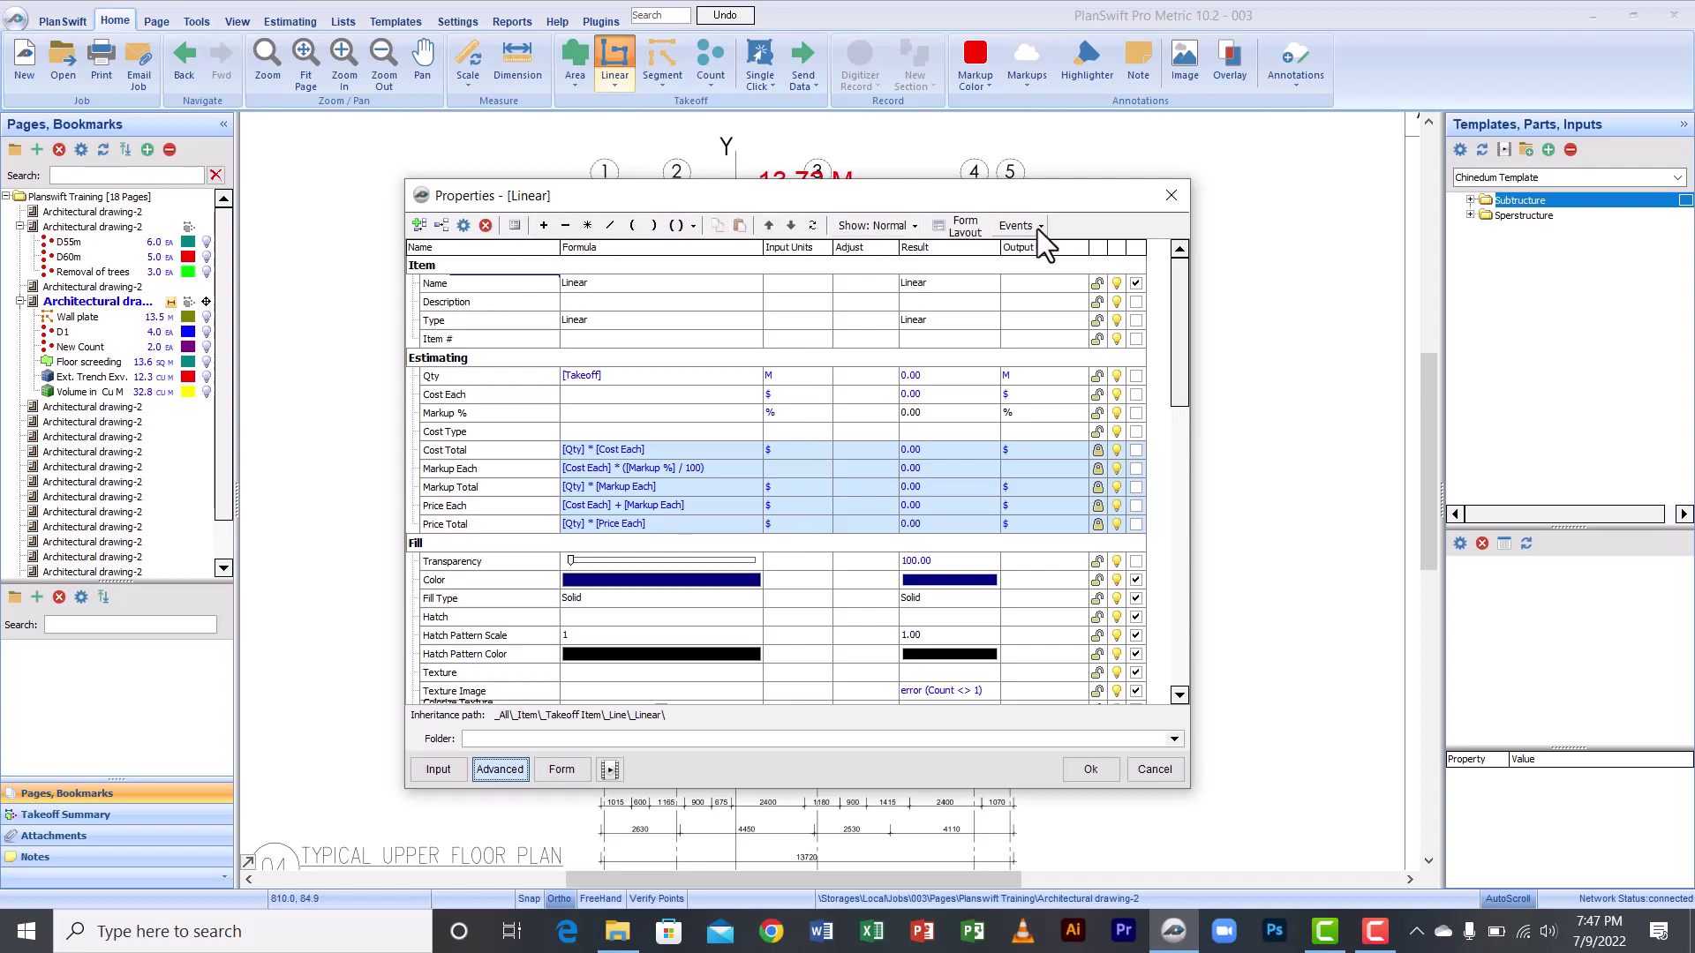
{"action": "left_click", "coordinate": [813, 226]}
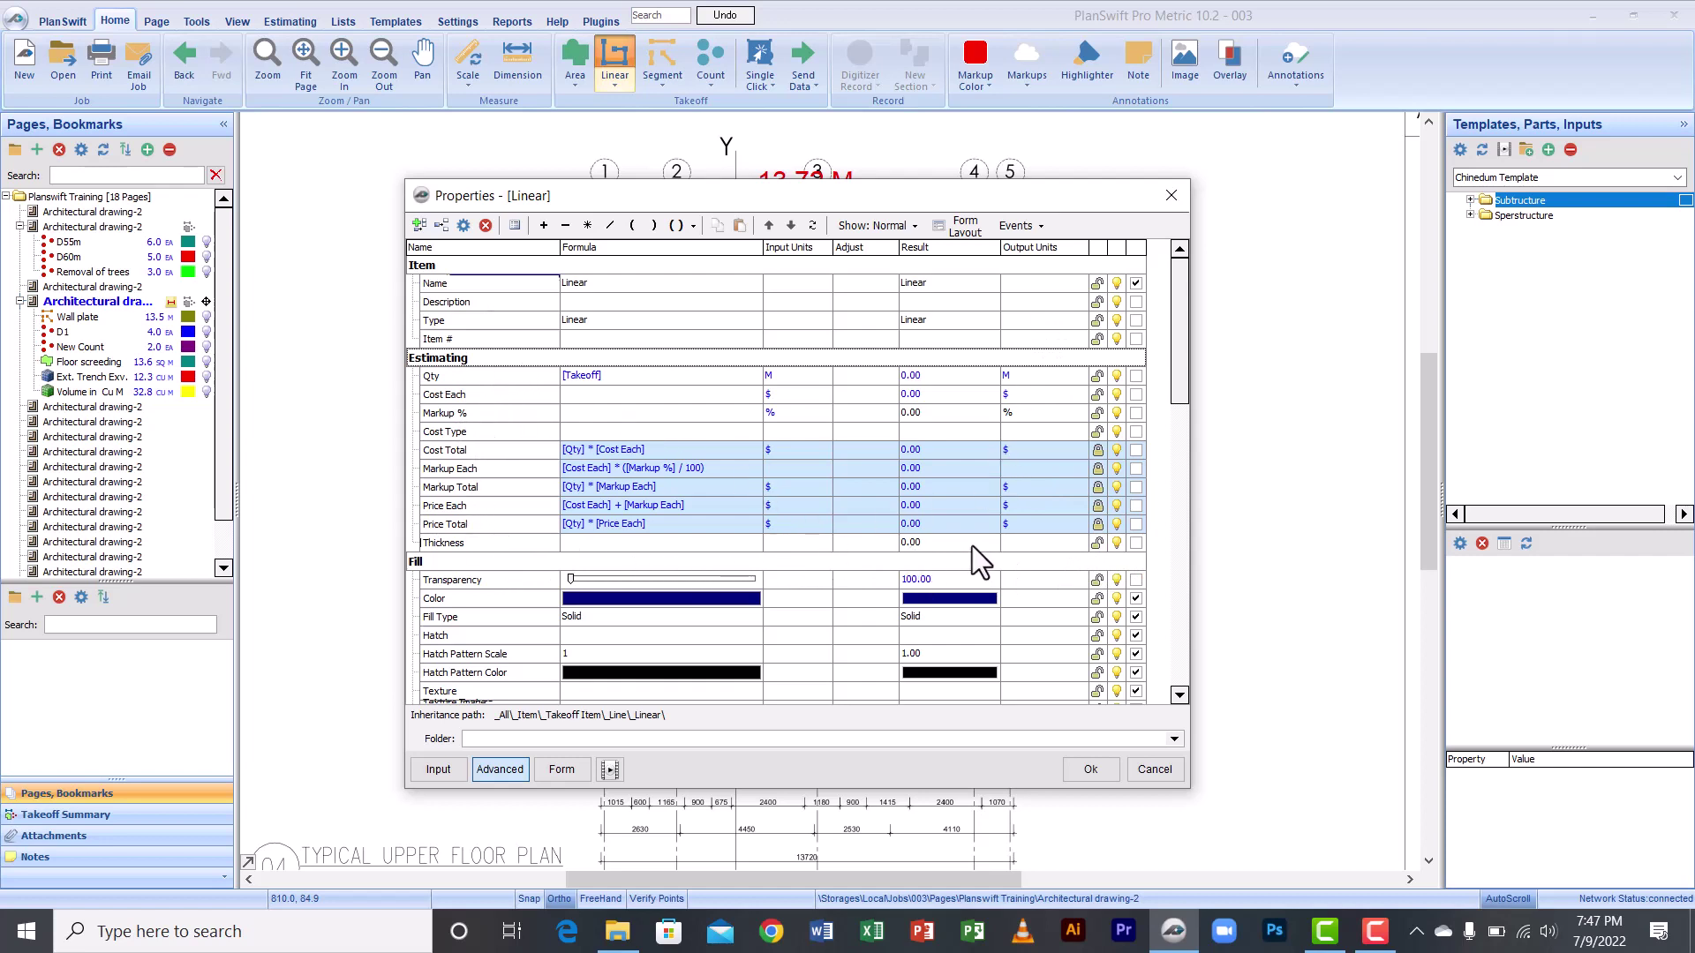
Step: Make Thickness an input of the linear takeoff and check its field on the form
{"action": "left_click", "coordinate": [1135, 543]}
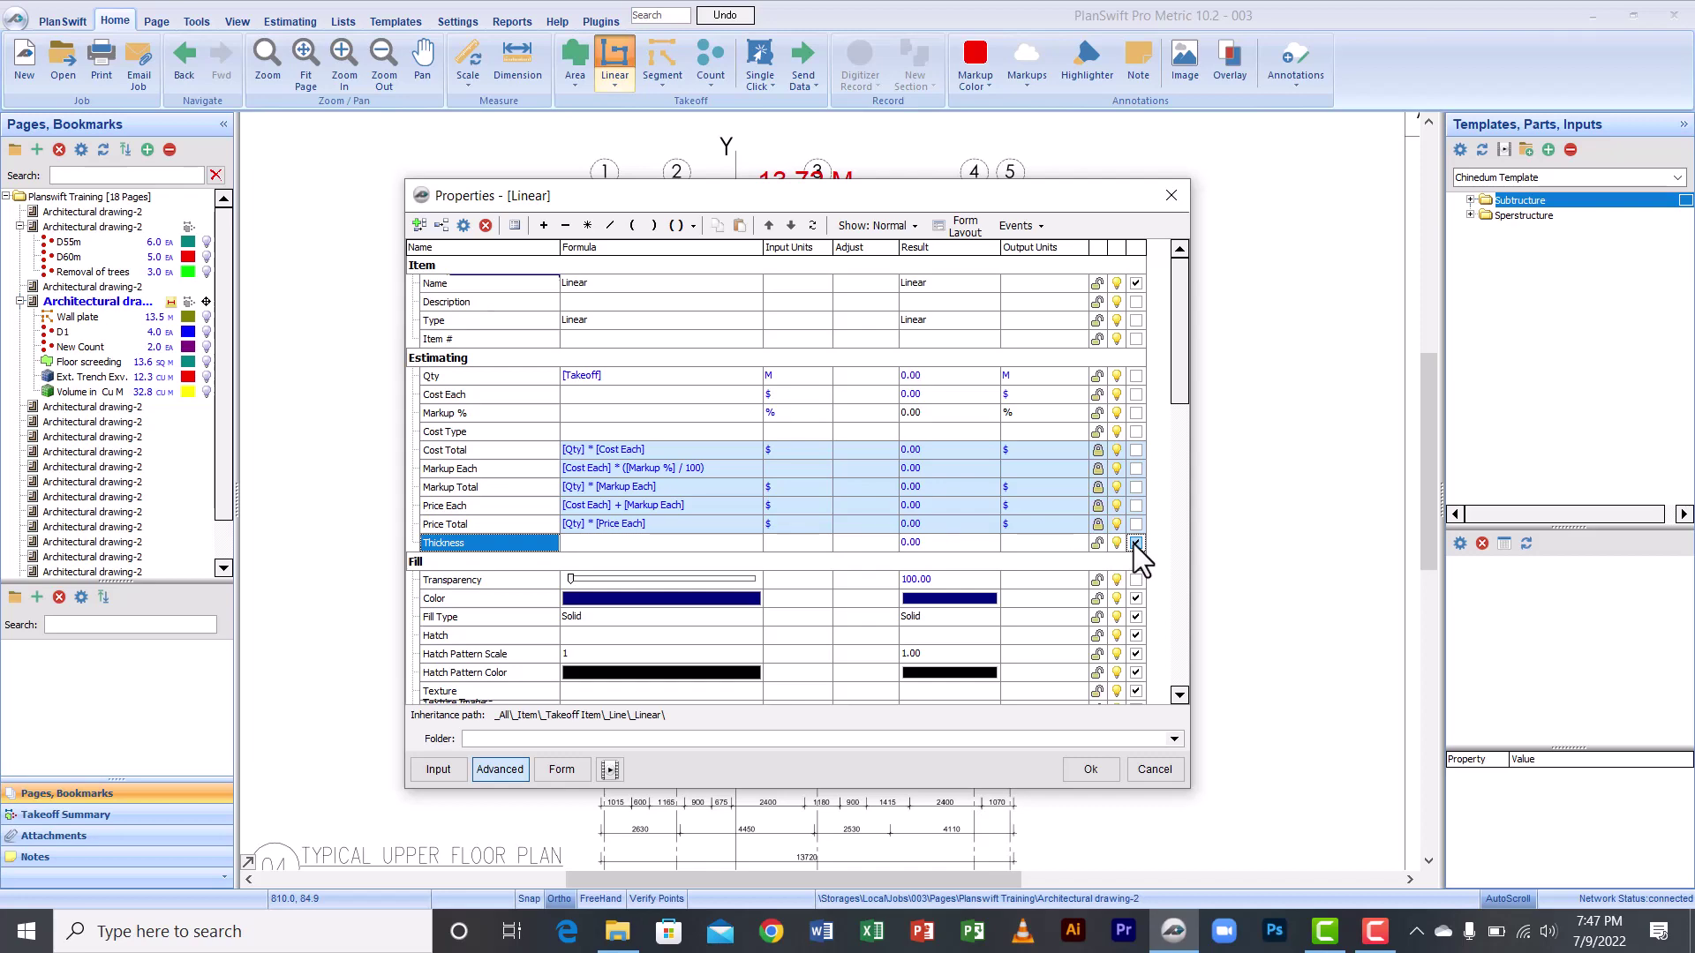
{"action": "left_click", "coordinate": [561, 770]}
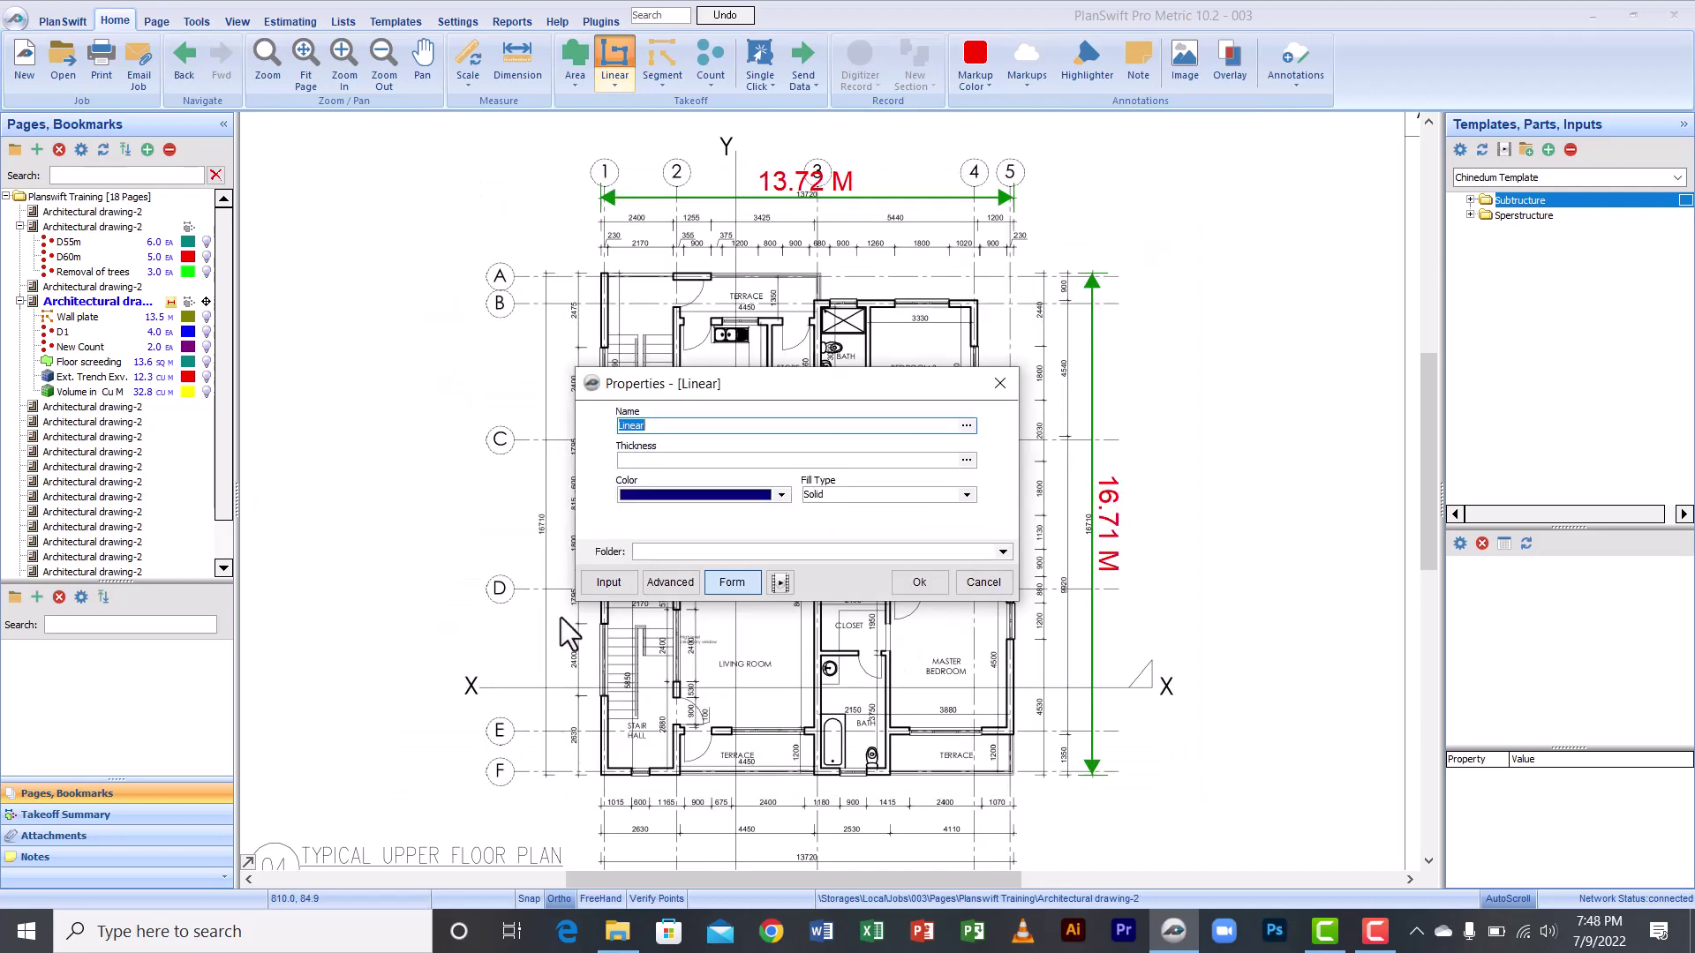
{"action": "left_click", "coordinate": [634, 460]}
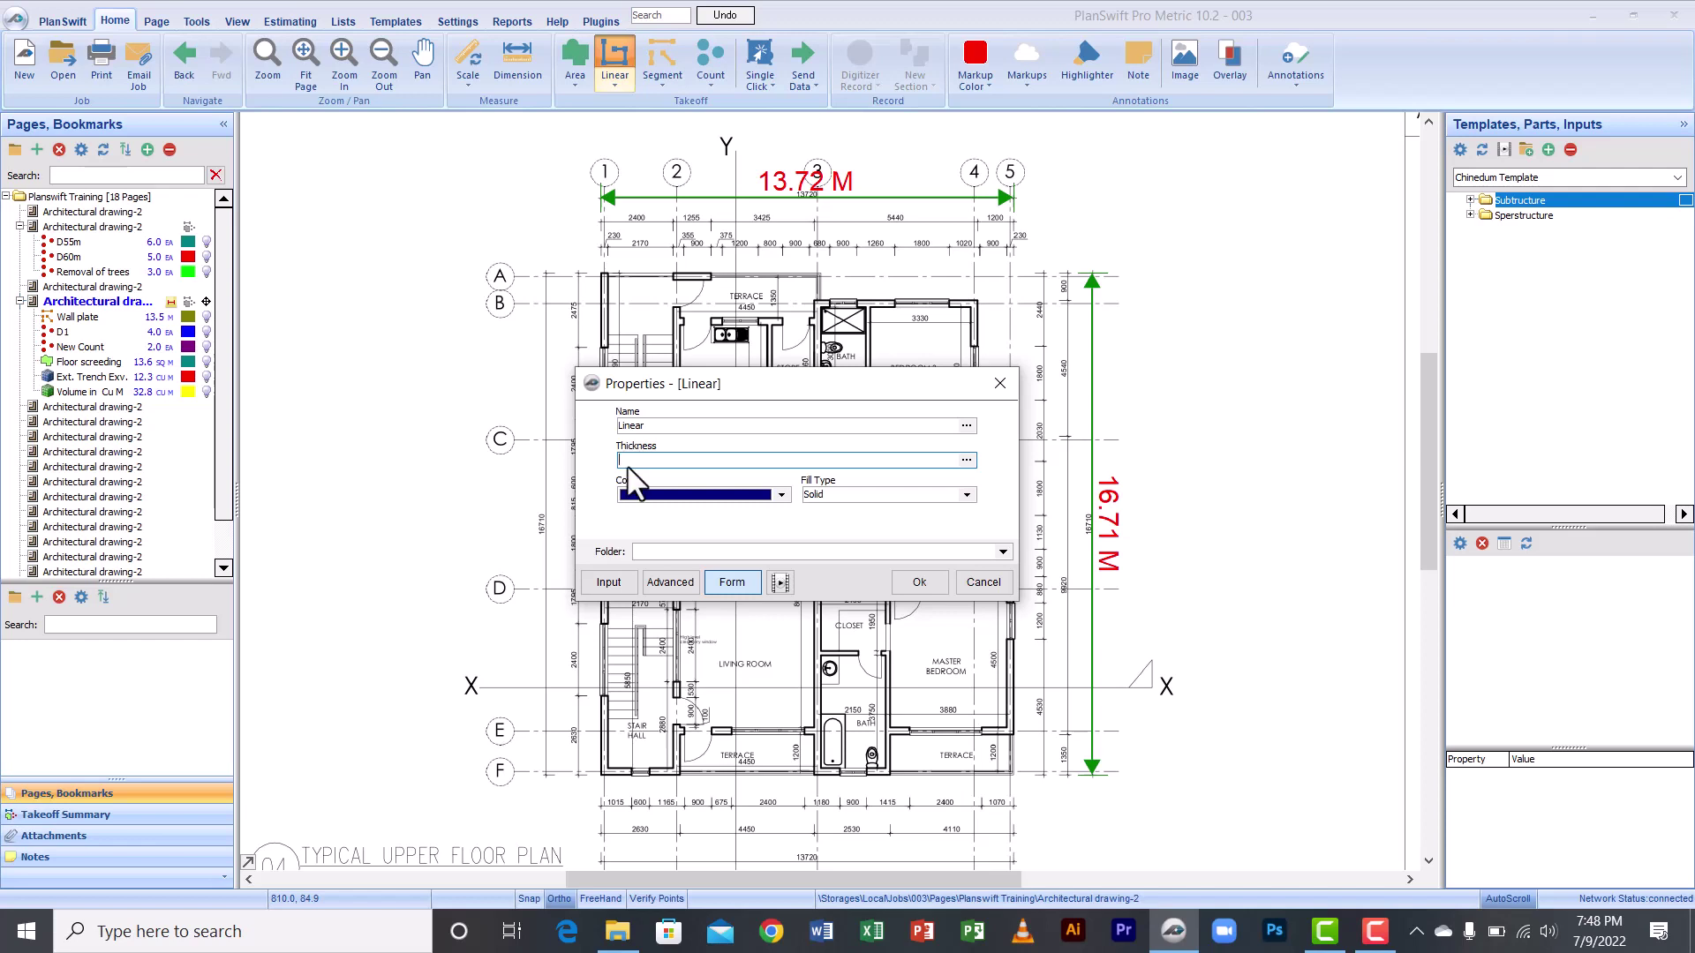
{"action": "left_click", "coordinate": [675, 586]}
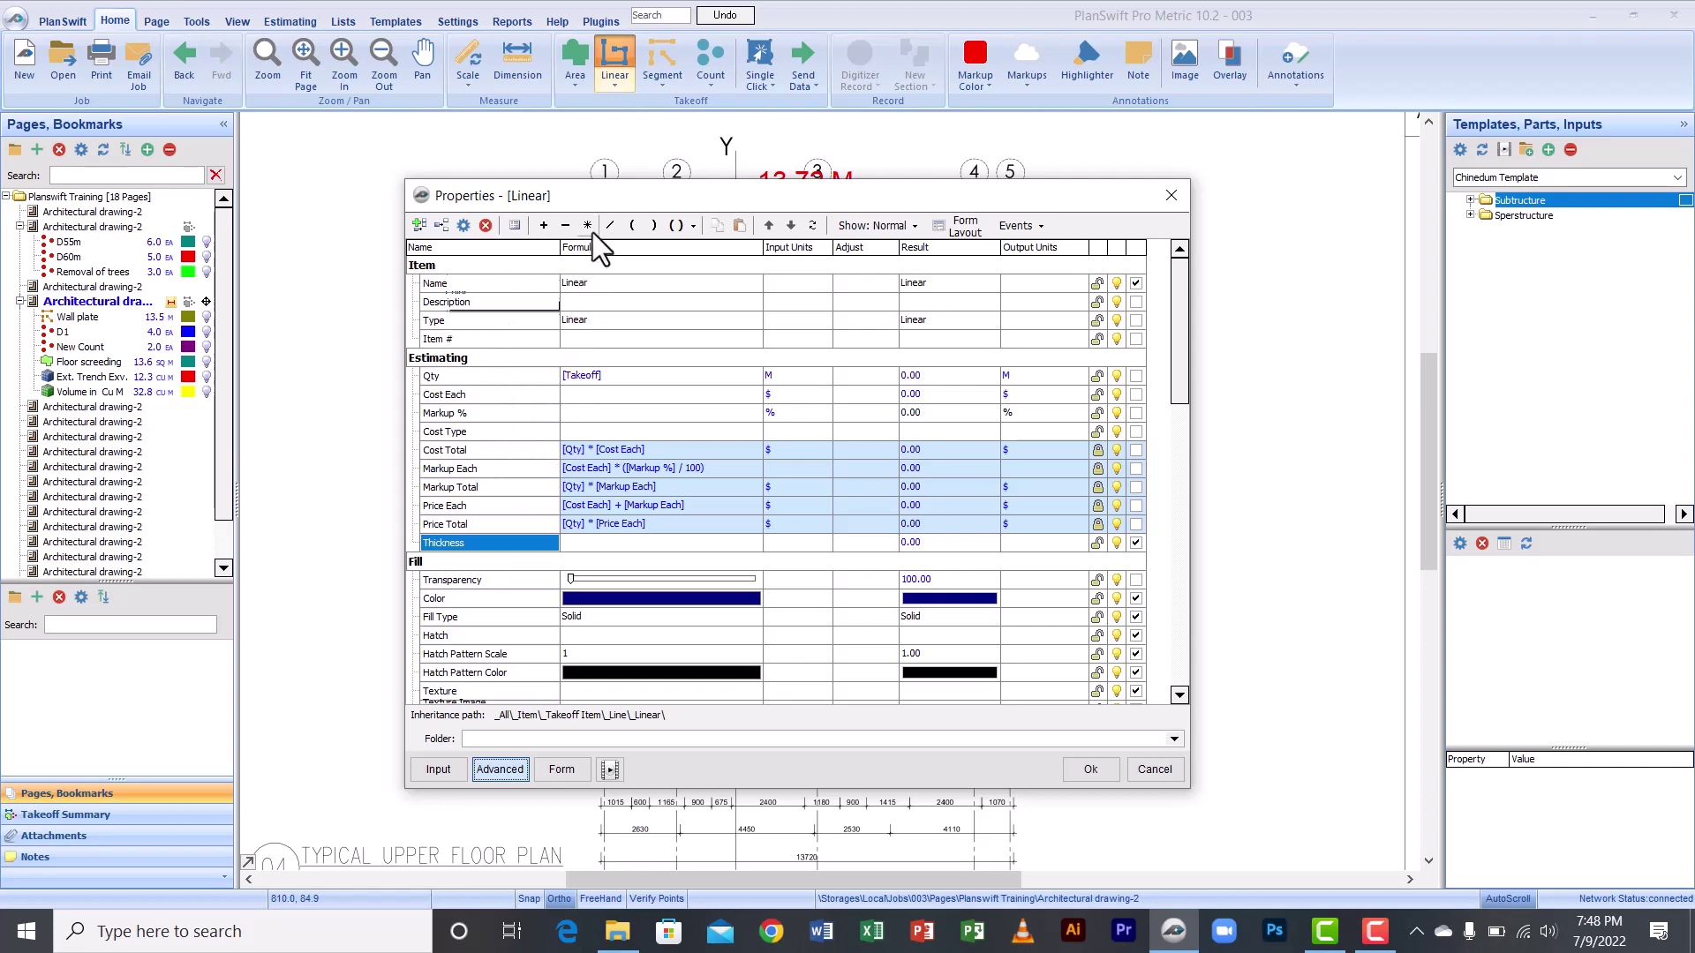
Step: Close the linear takeoff's properties without saving the changes and cancel the takeoff
{"action": "left_click", "coordinate": [1171, 196]}
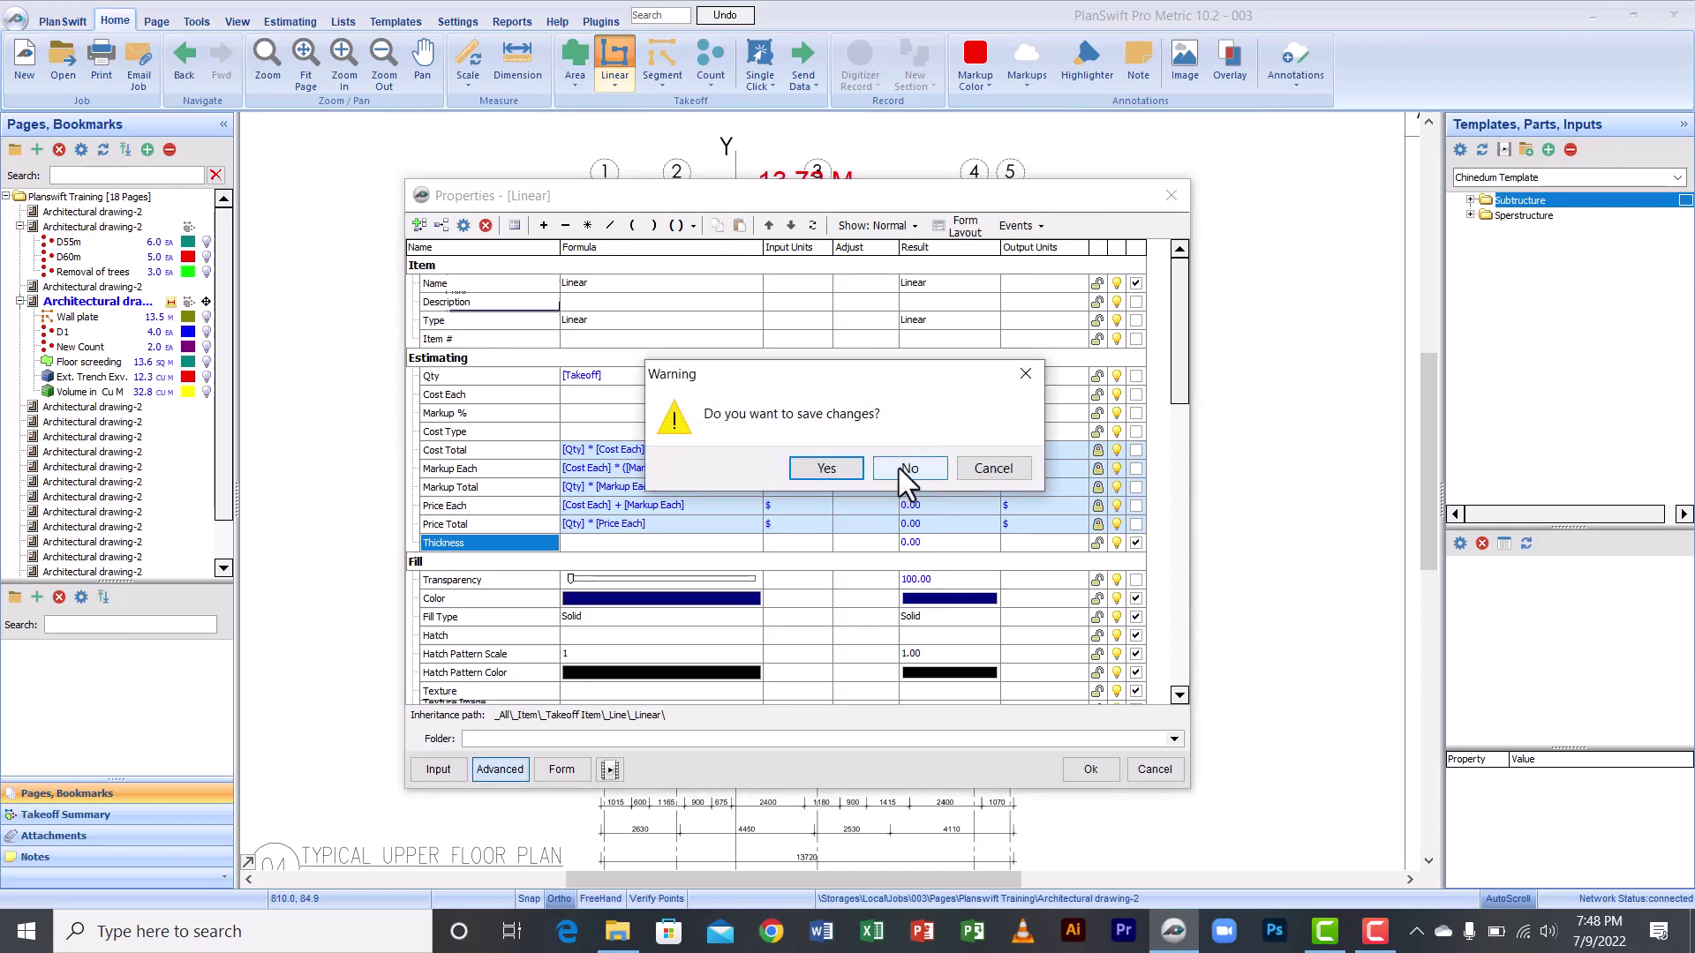
{"action": "left_click", "coordinate": [899, 468]}
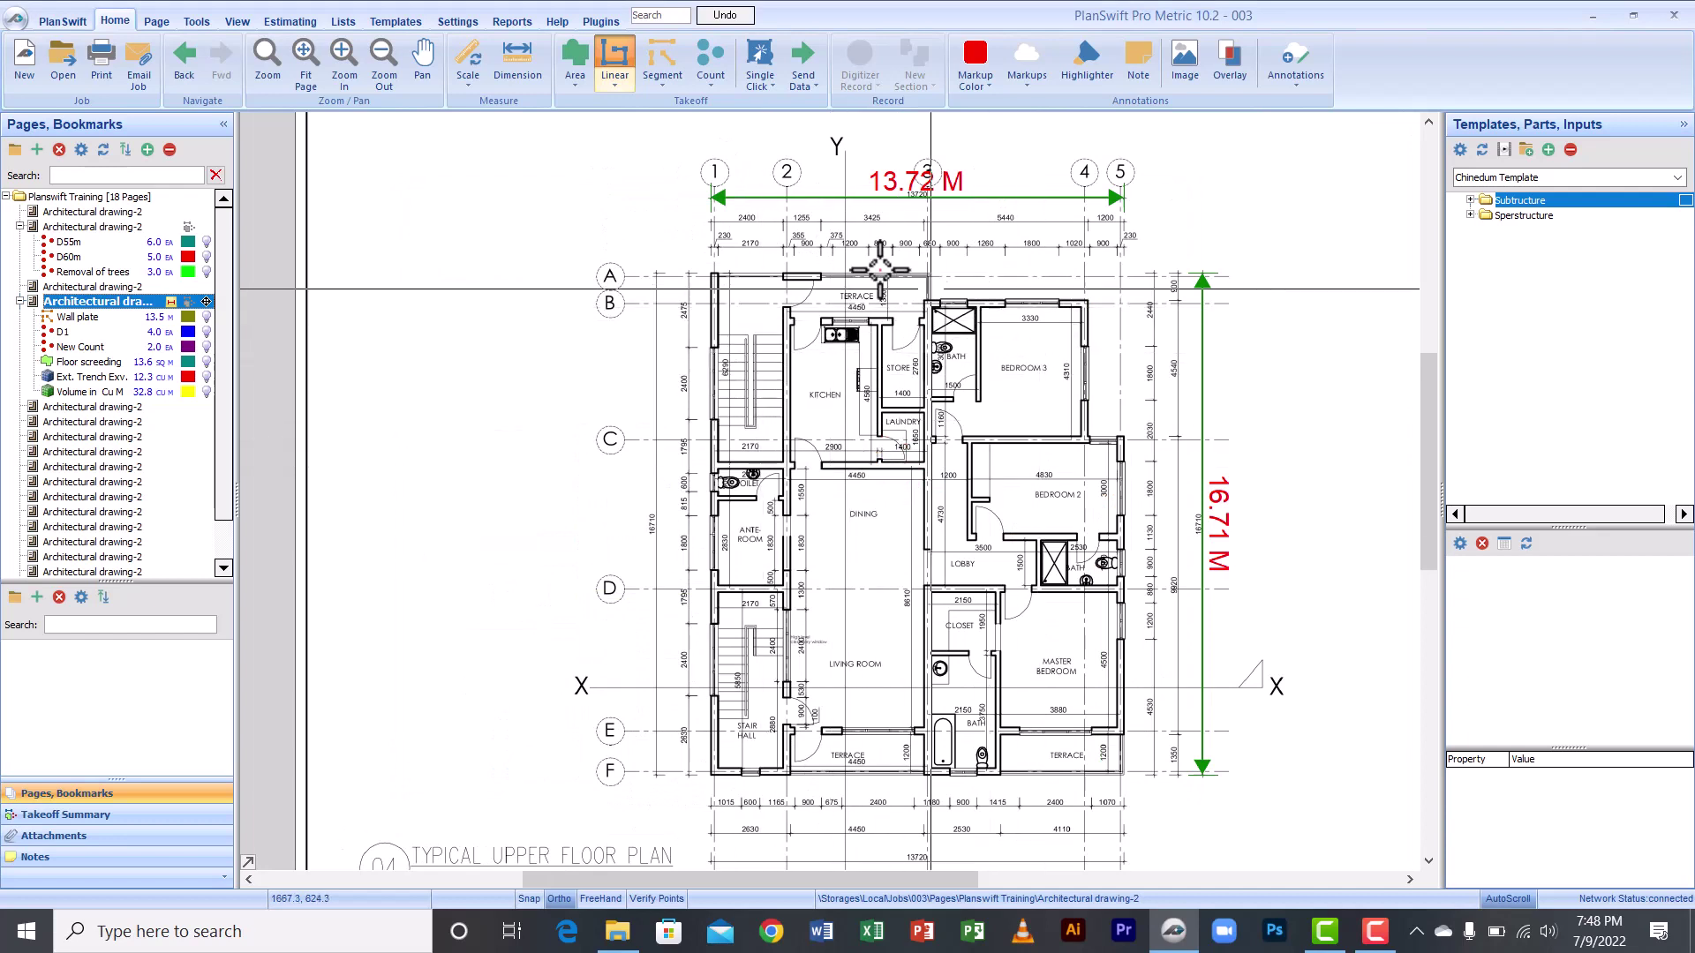
{"action": "key", "text": "Escape"}
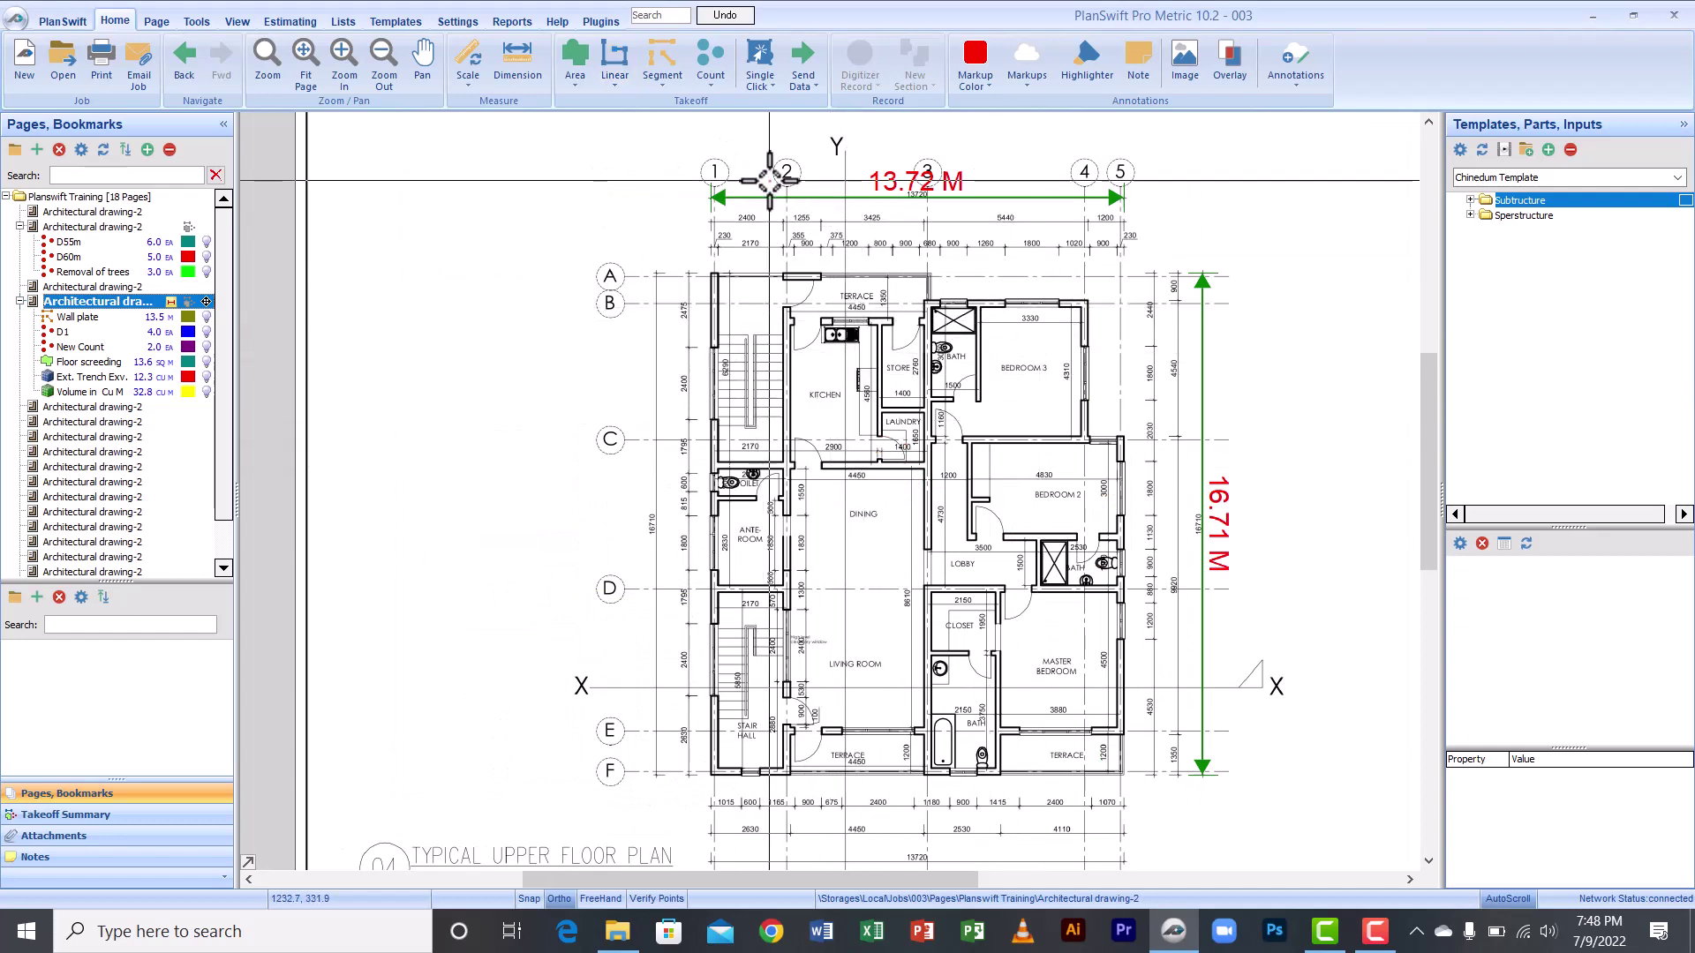
Step: Create a linear takeoff named Wall plate
{"action": "left_click", "coordinate": [617, 71]}
{"action": "left_click", "coordinate": [618, 53]}
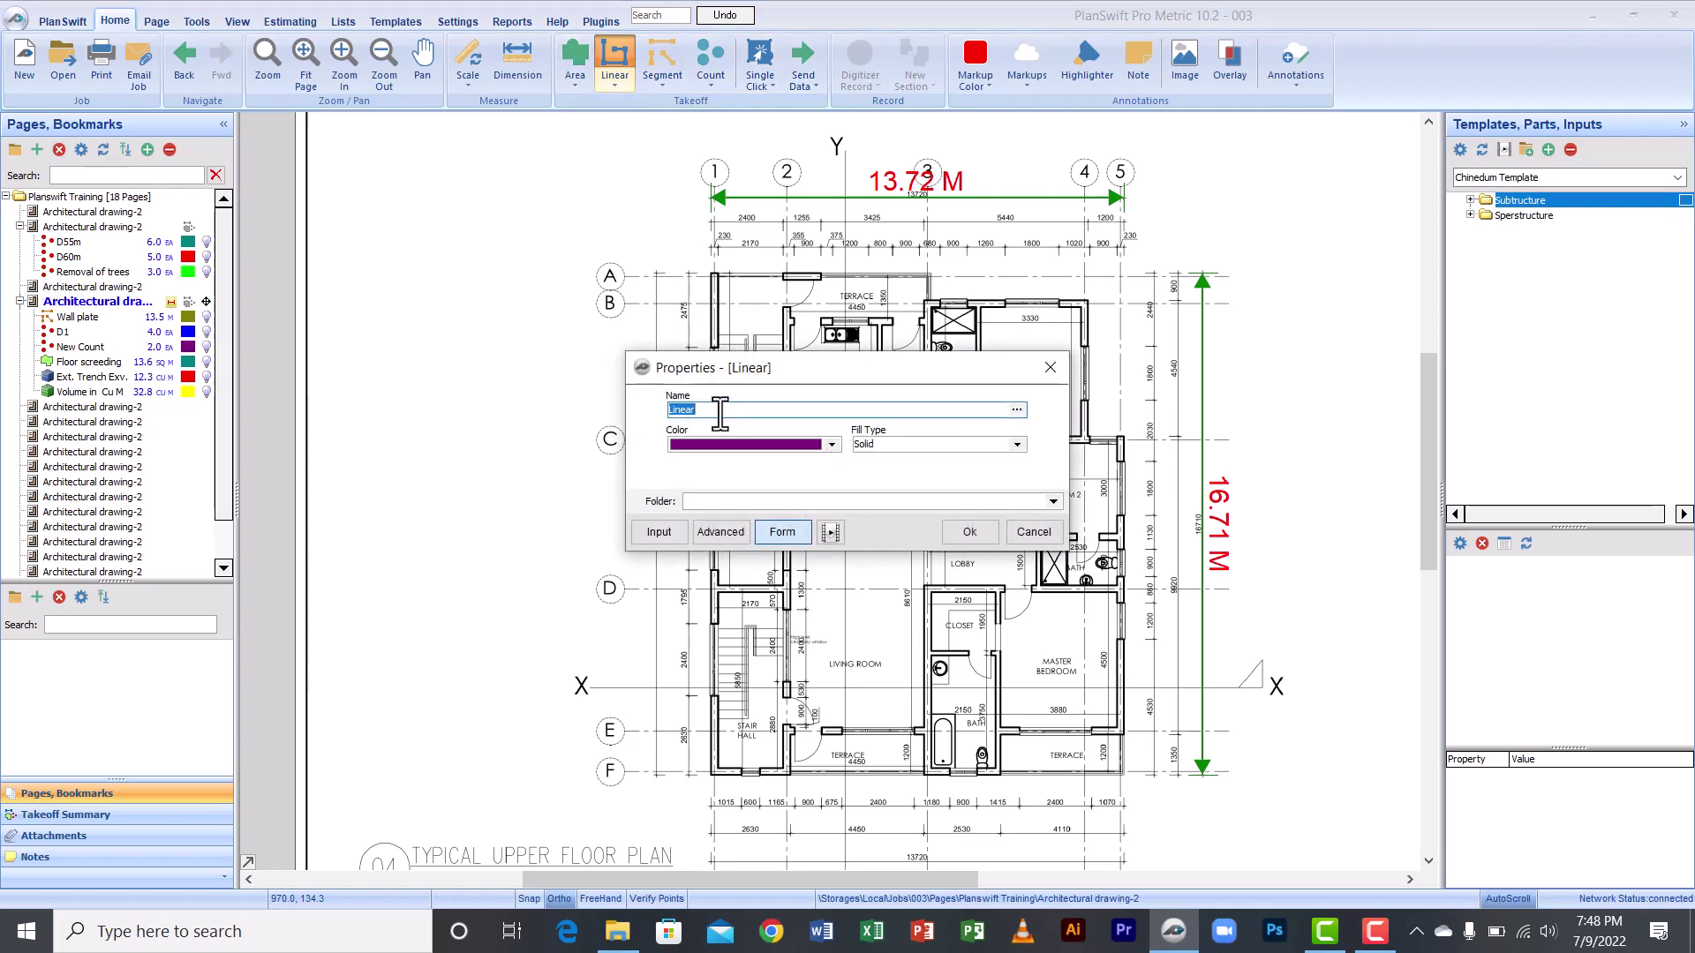
{"action": "type", "text": "Wa"}
{"action": "key", "text": "BackSpace"}
{"action": "type", "text": "plate"}
{"action": "left_click", "coordinate": [969, 532]}
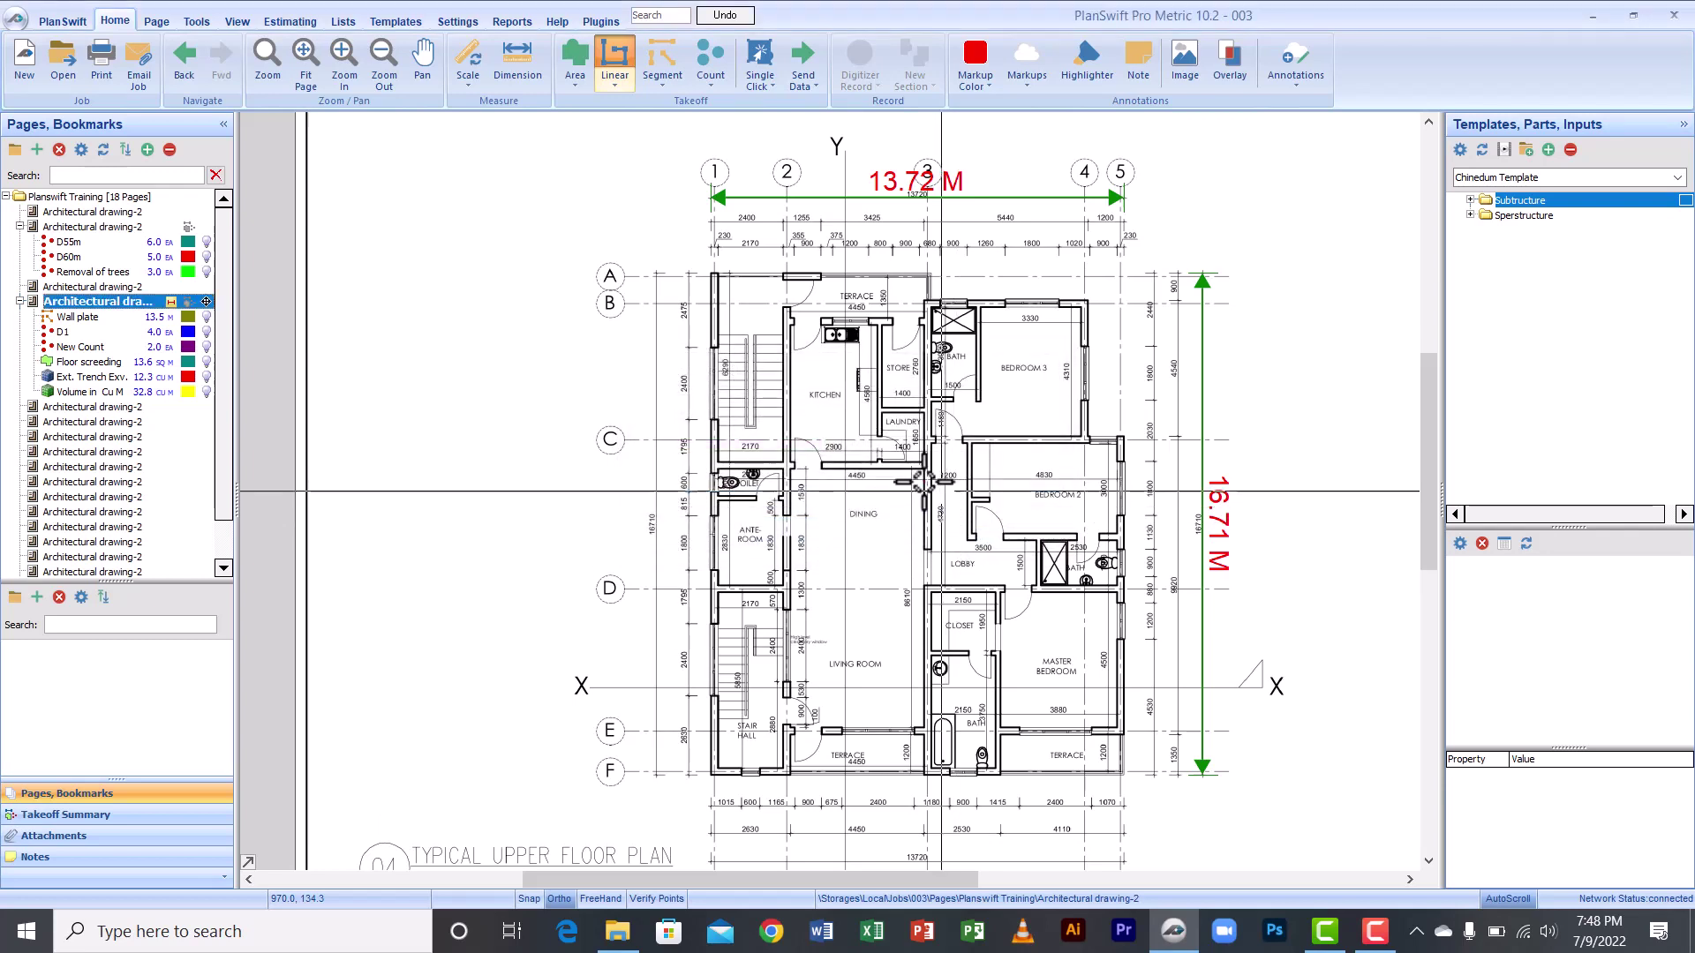
Step: Trace the wall plate along the outer walls from corner A-1, around the terrace and Bedroom 3, down to grid line C
{"action": "left_click", "coordinate": [712, 276]}
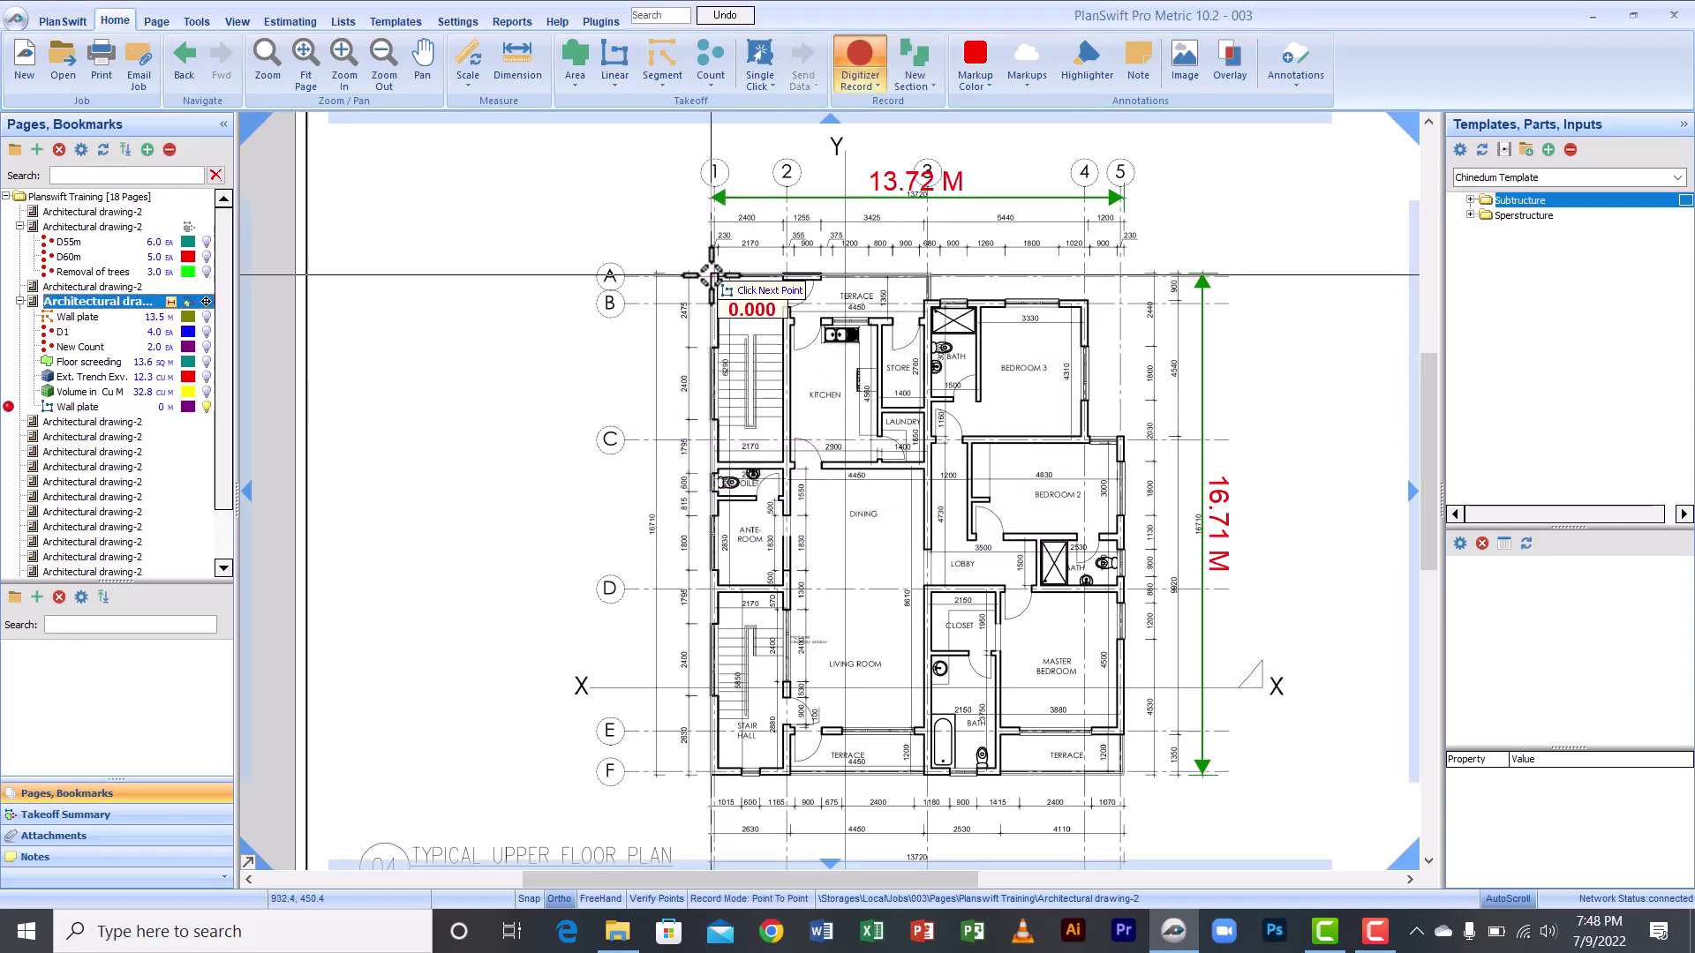
{"action": "left_click", "coordinate": [930, 275]}
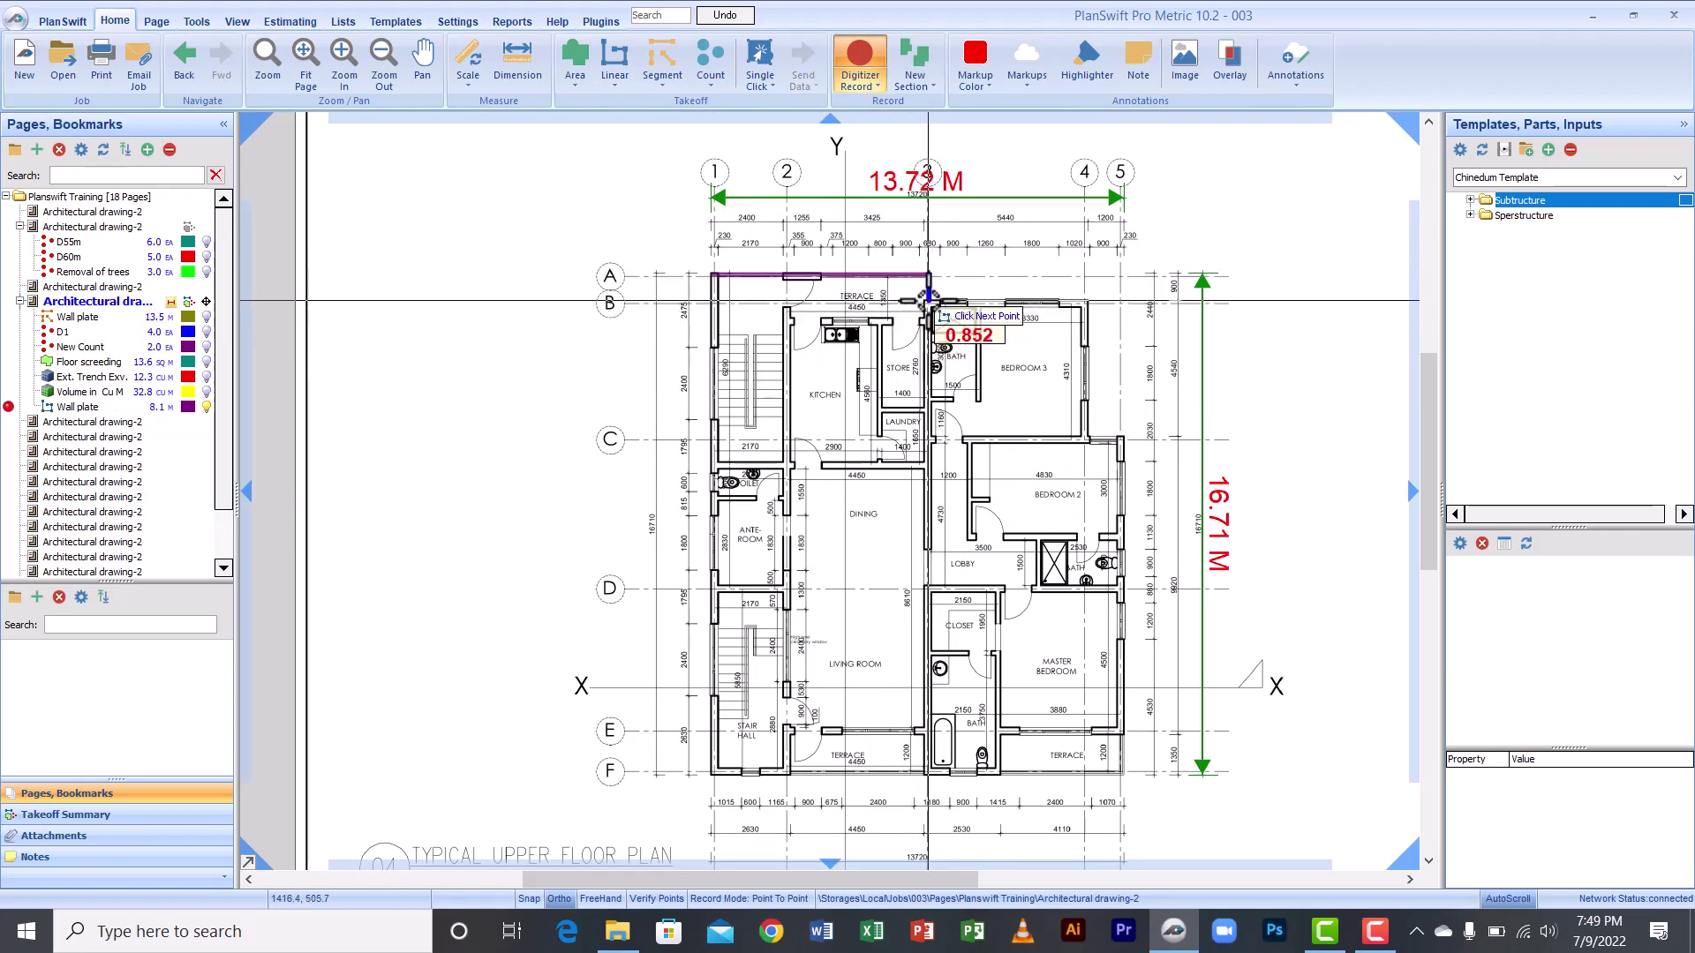
{"action": "left_click", "coordinate": [930, 301]}
{"action": "left_click", "coordinate": [1085, 301]}
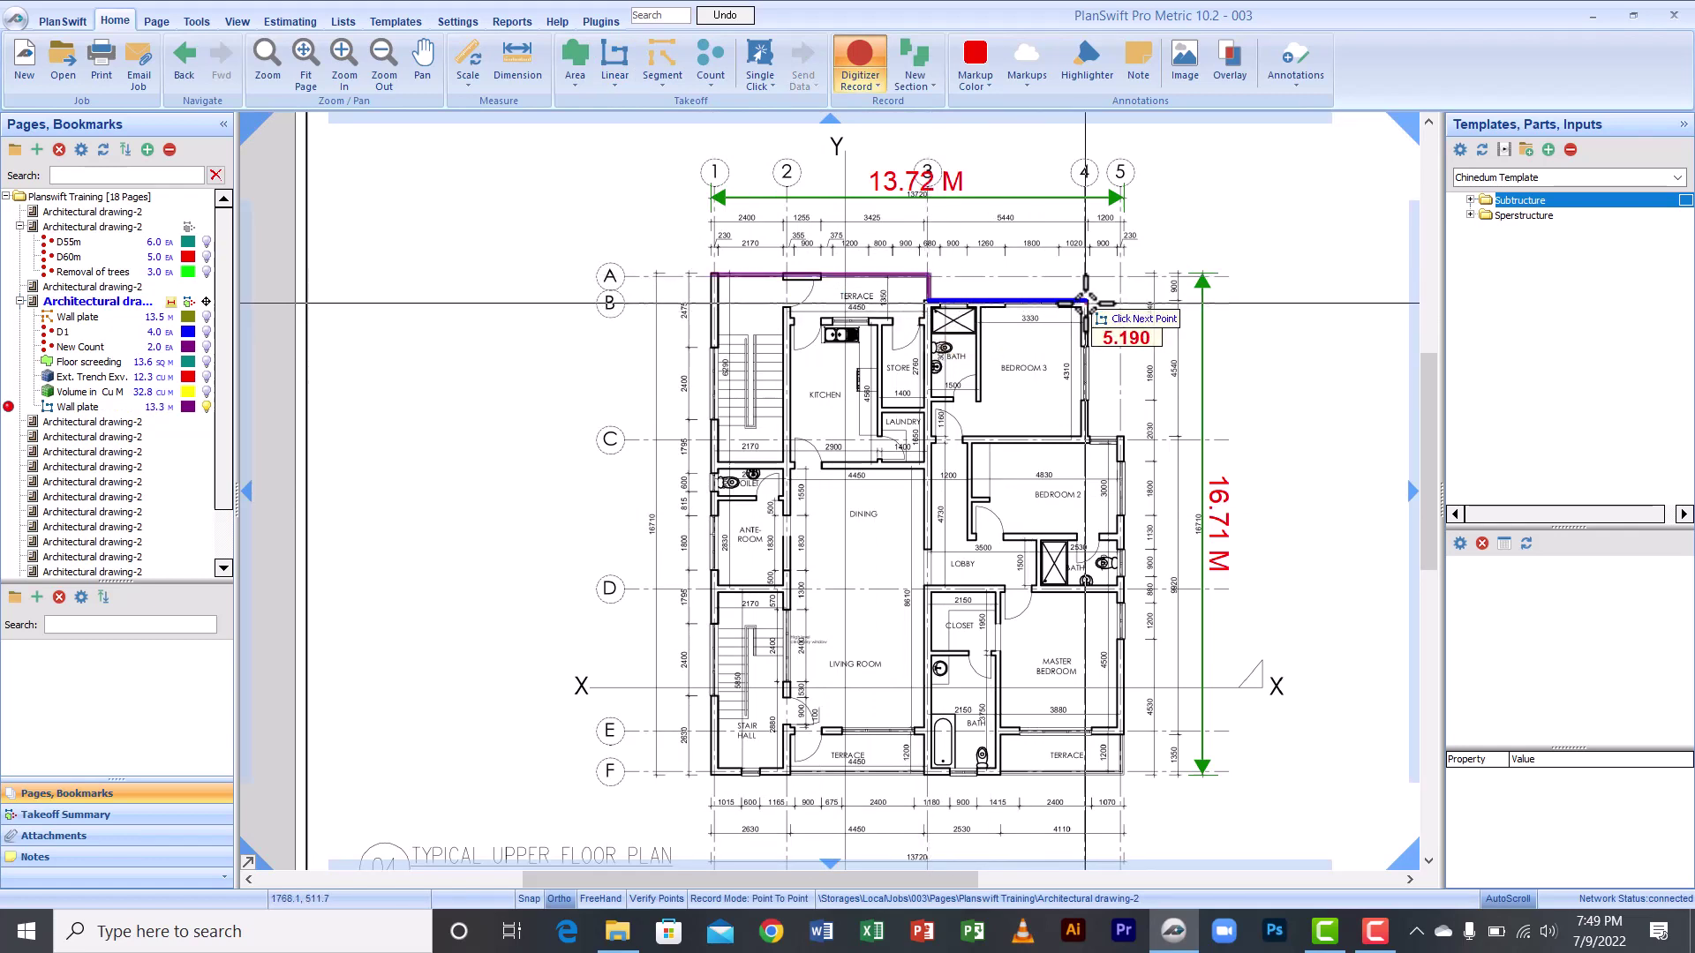
{"action": "left_click", "coordinate": [1088, 439]}
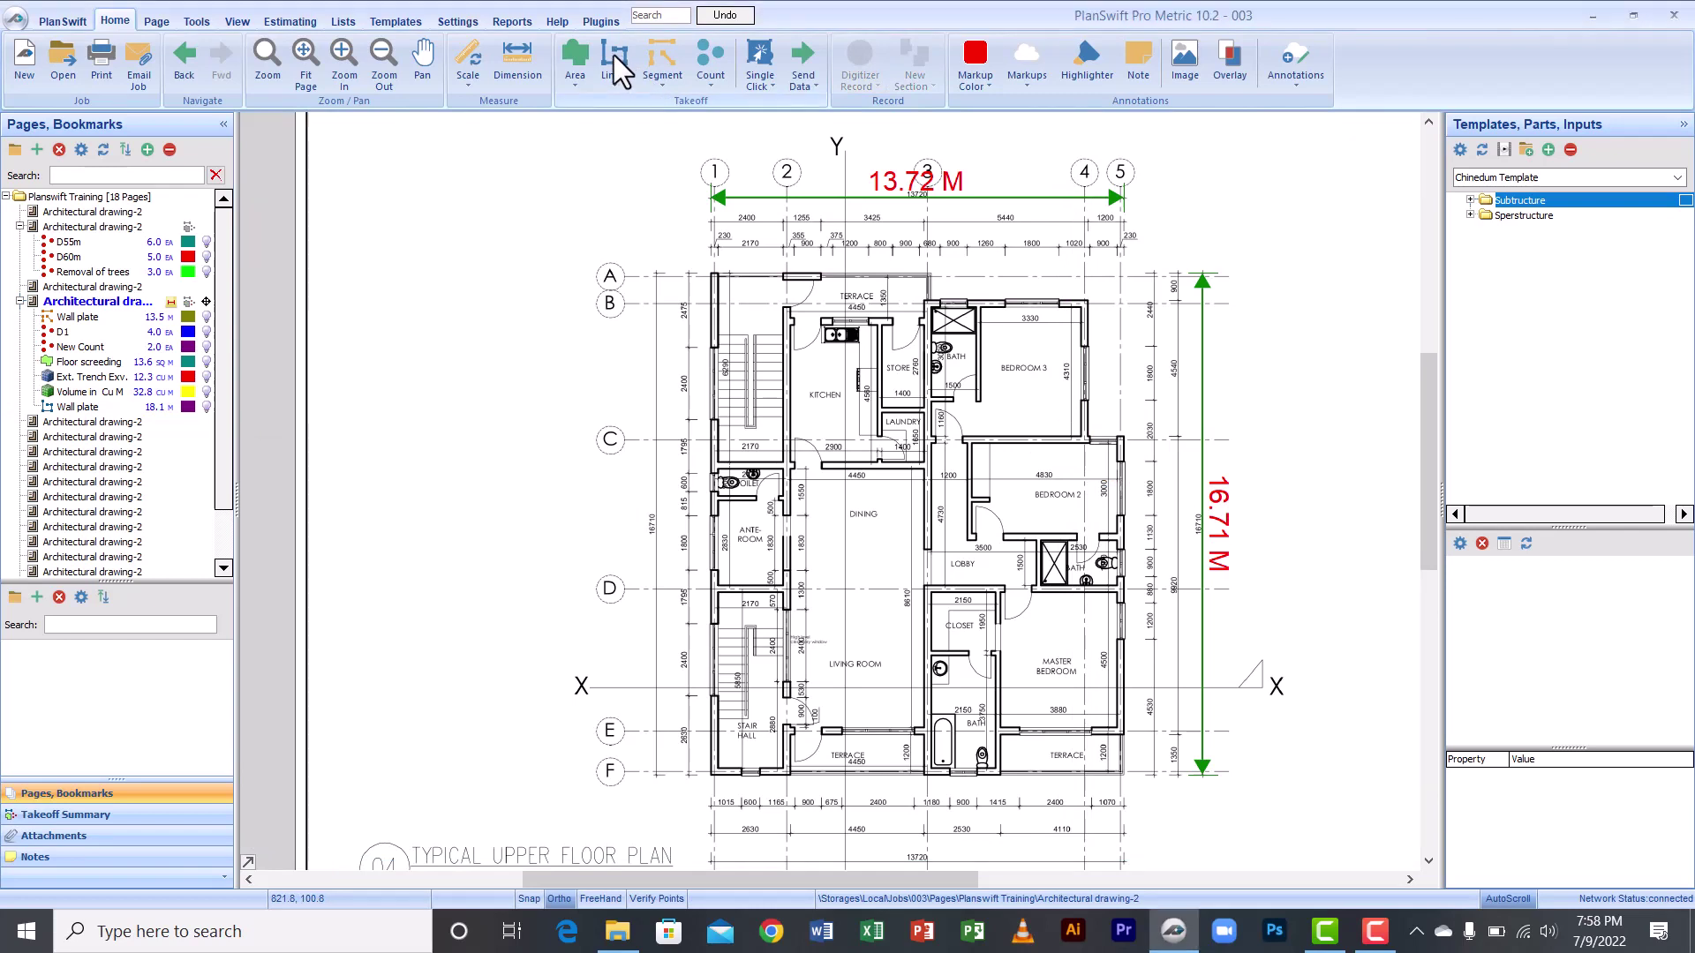
Step: Start a linear takeoff named Trench Excavation and open its advanced properties
{"action": "left_click", "coordinate": [613, 55]}
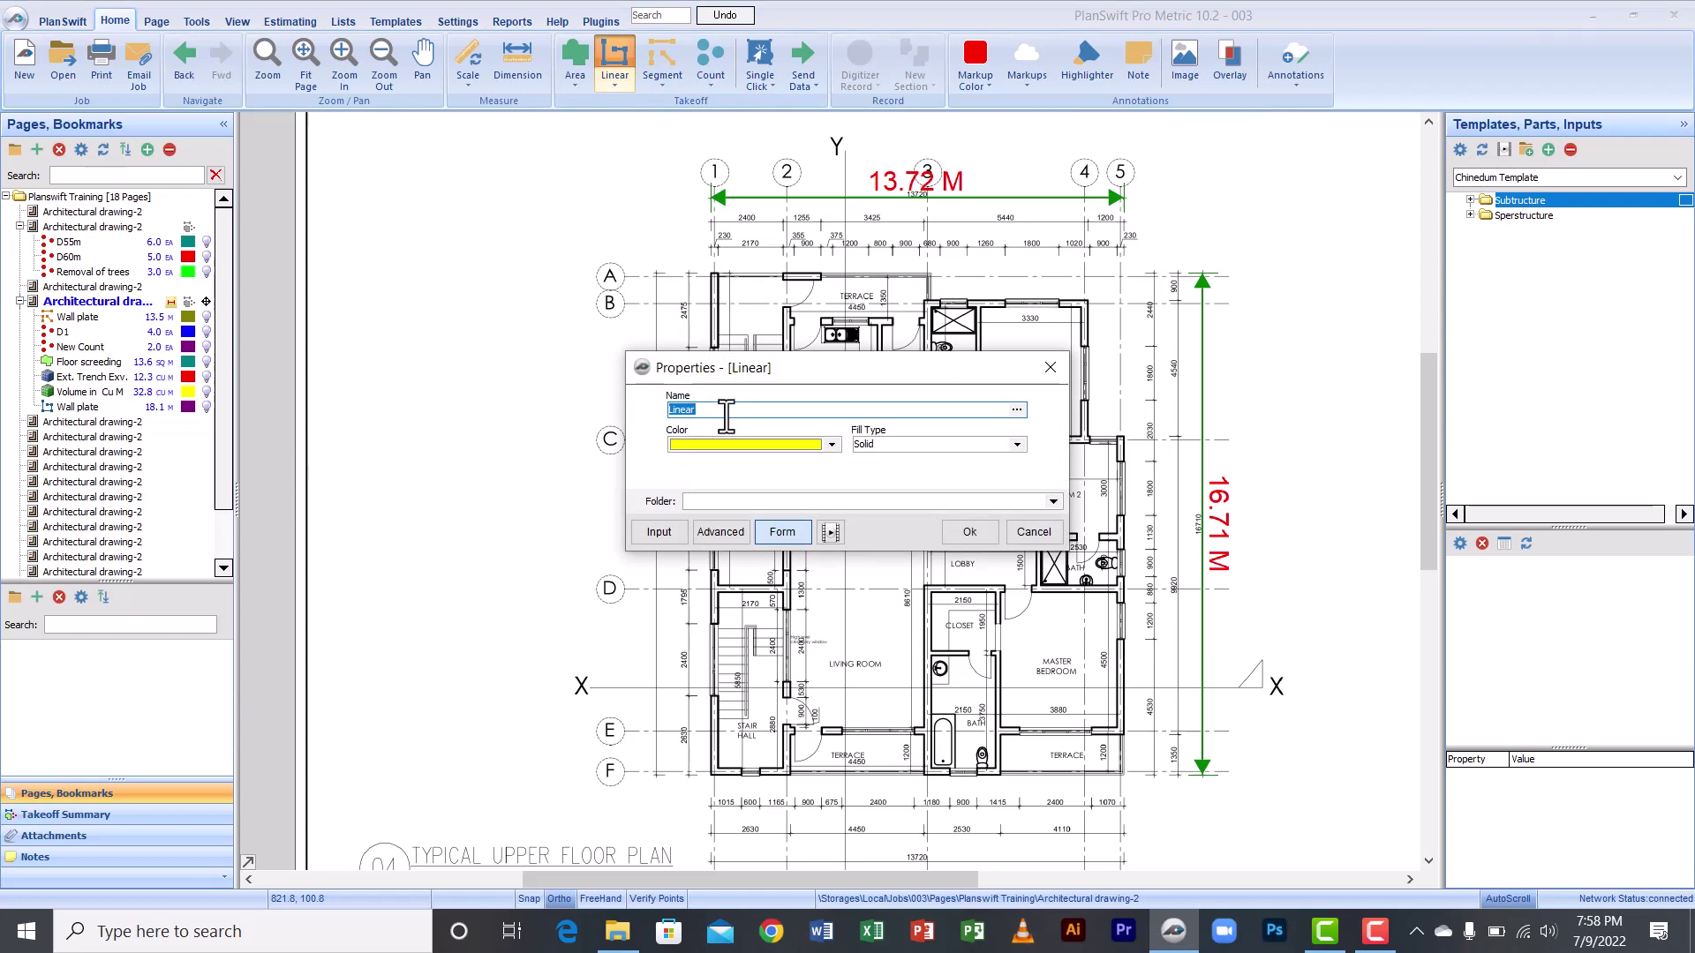
{"action": "type", "text": "Trench Excavation"}
{"action": "left_click", "coordinate": [720, 533]}
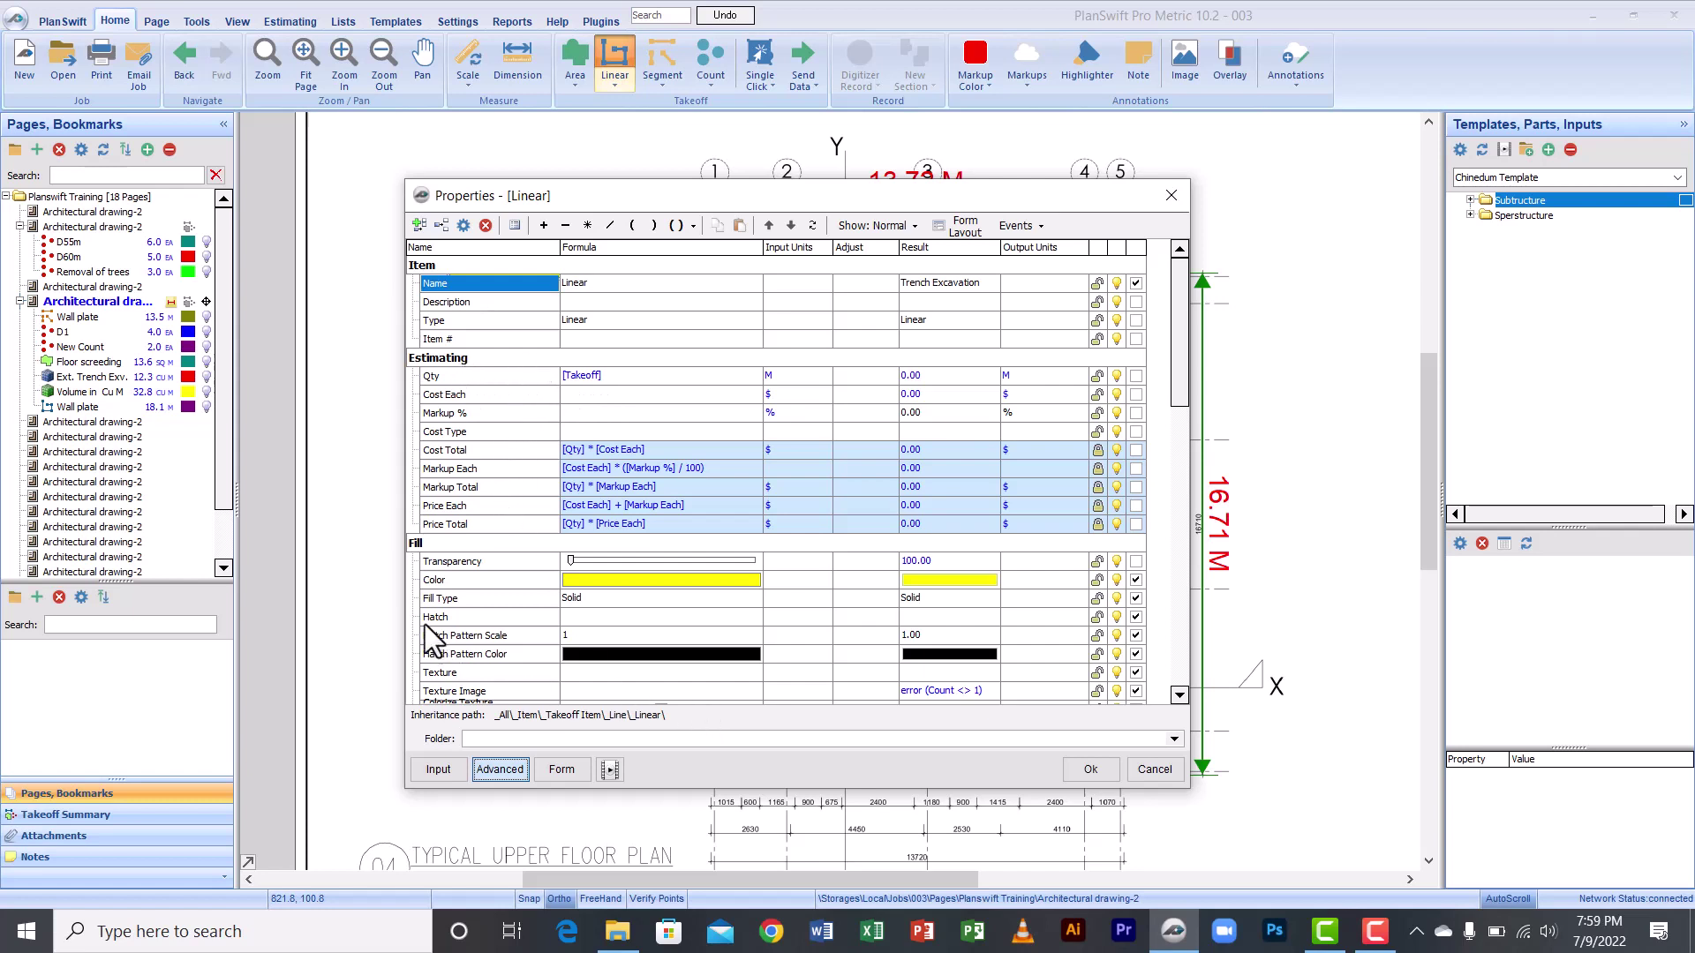
Step: Collapse the Fill group of the trench excavation's properties and examine the Estimating and Takeoff Data groups
{"action": "left_click", "coordinate": [1180, 695]}
{"action": "left_click", "coordinate": [1180, 695]}
{"action": "scroll", "coordinate": [1181, 701], "scroll_direction": "down", "scroll_amount": 5}
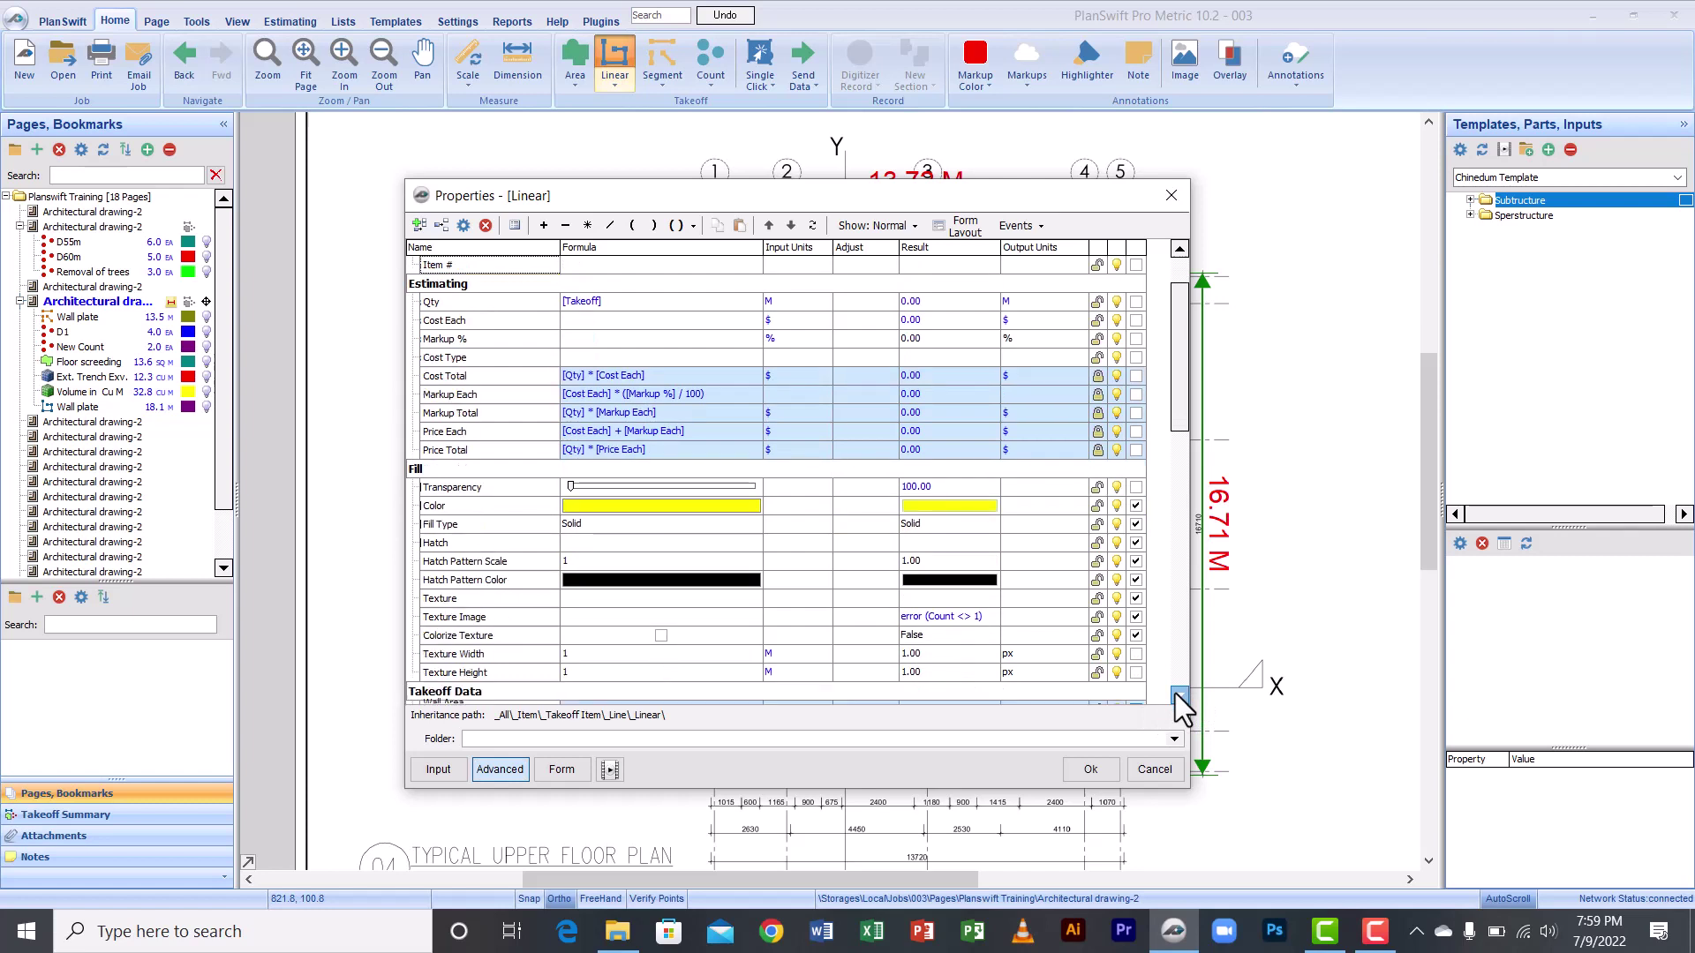
{"action": "scroll", "coordinate": [450, 404], "scroll_direction": "down", "scroll_amount": 4}
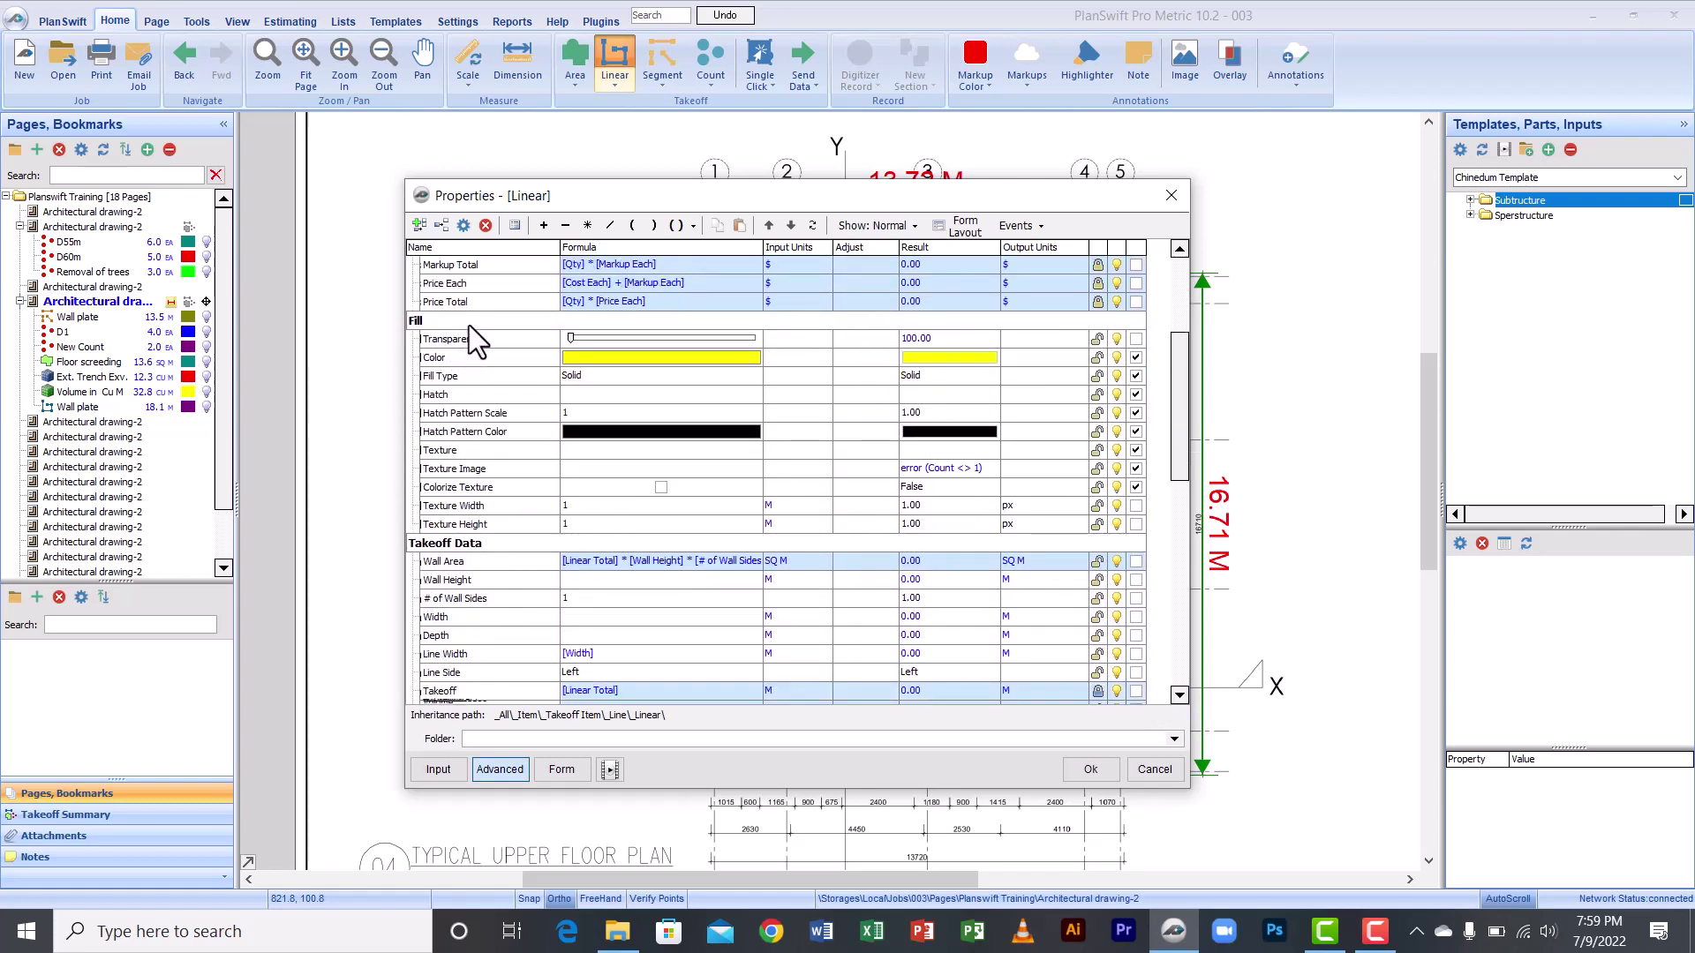
{"action": "double_click", "coordinate": [450, 321]}
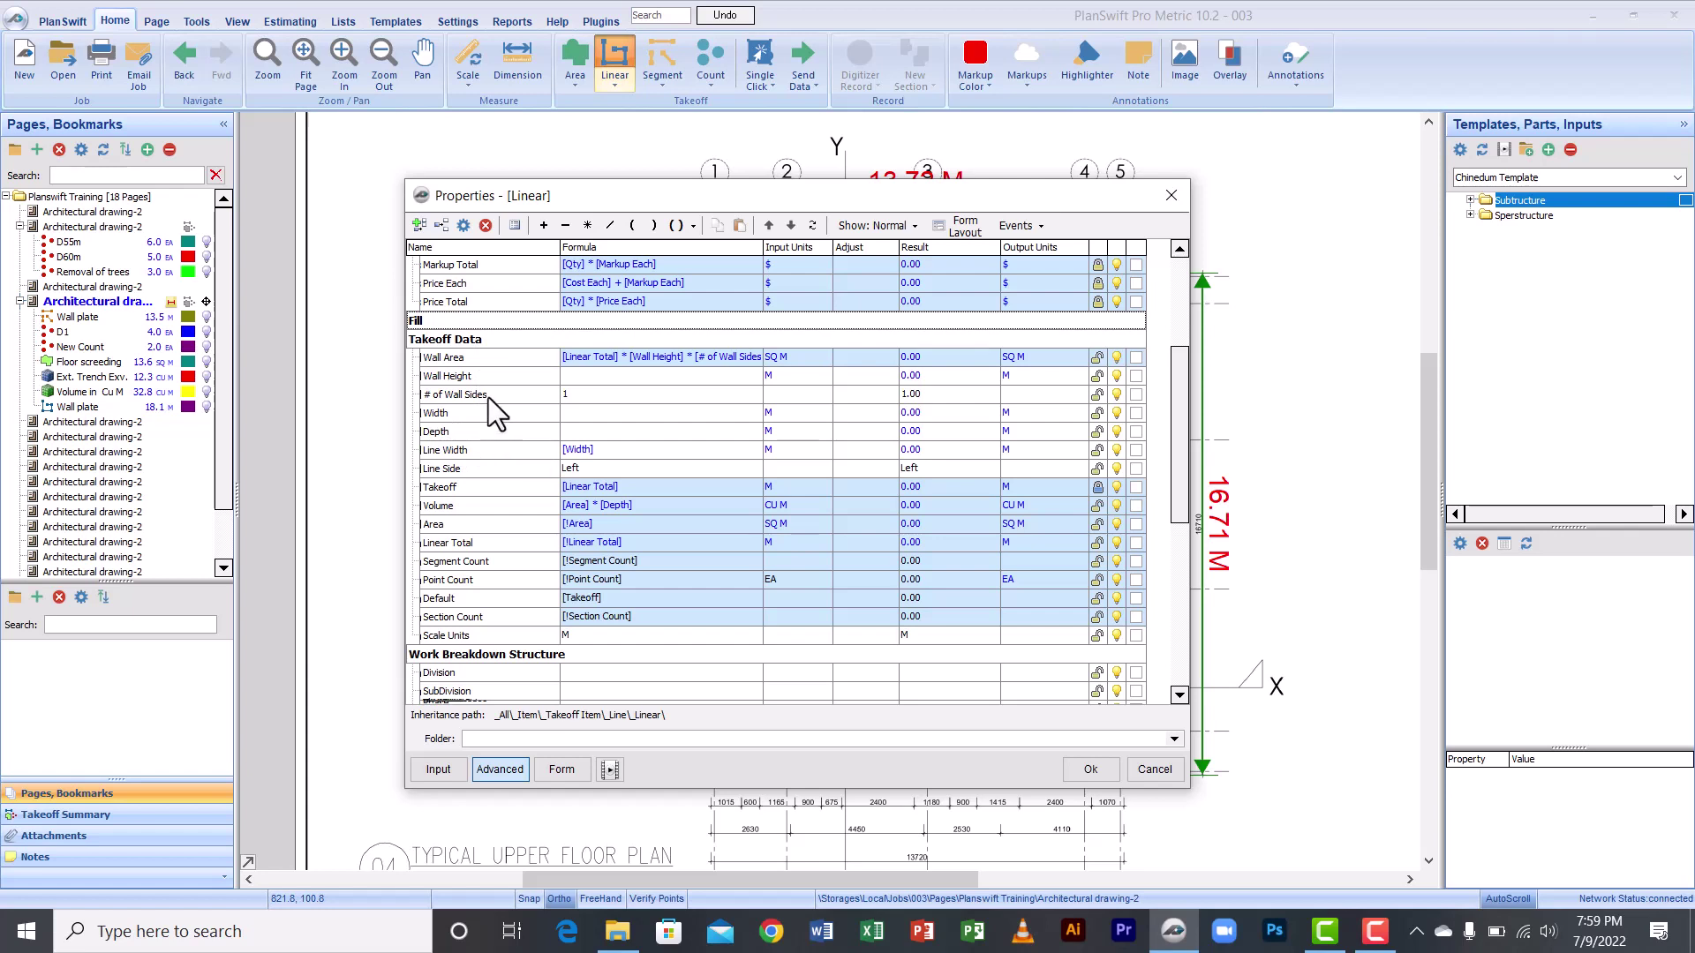
{"action": "left_click", "coordinate": [1179, 249]}
{"action": "left_click", "coordinate": [1179, 249]}
{"action": "left_click", "coordinate": [1178, 249]}
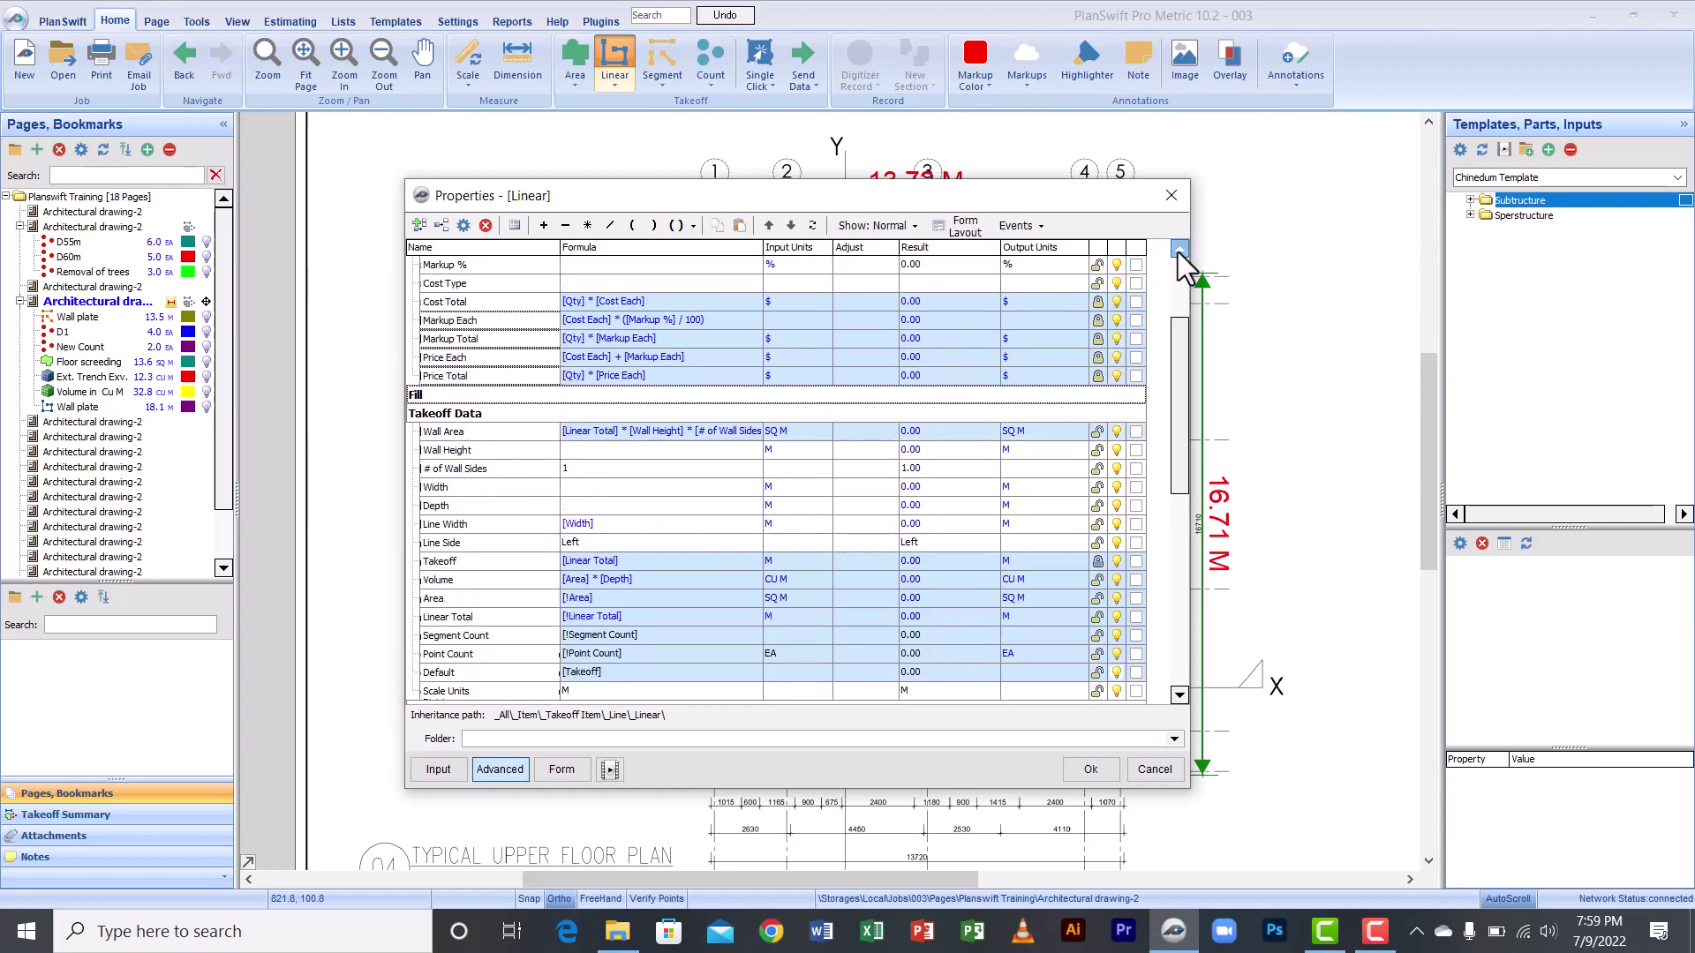
{"action": "left_click", "coordinate": [1178, 249]}
{"action": "left_click", "coordinate": [1178, 249]}
{"action": "left_click", "coordinate": [1179, 249]}
{"action": "left_click", "coordinate": [1178, 251]}
{"action": "left_click", "coordinate": [1179, 251]}
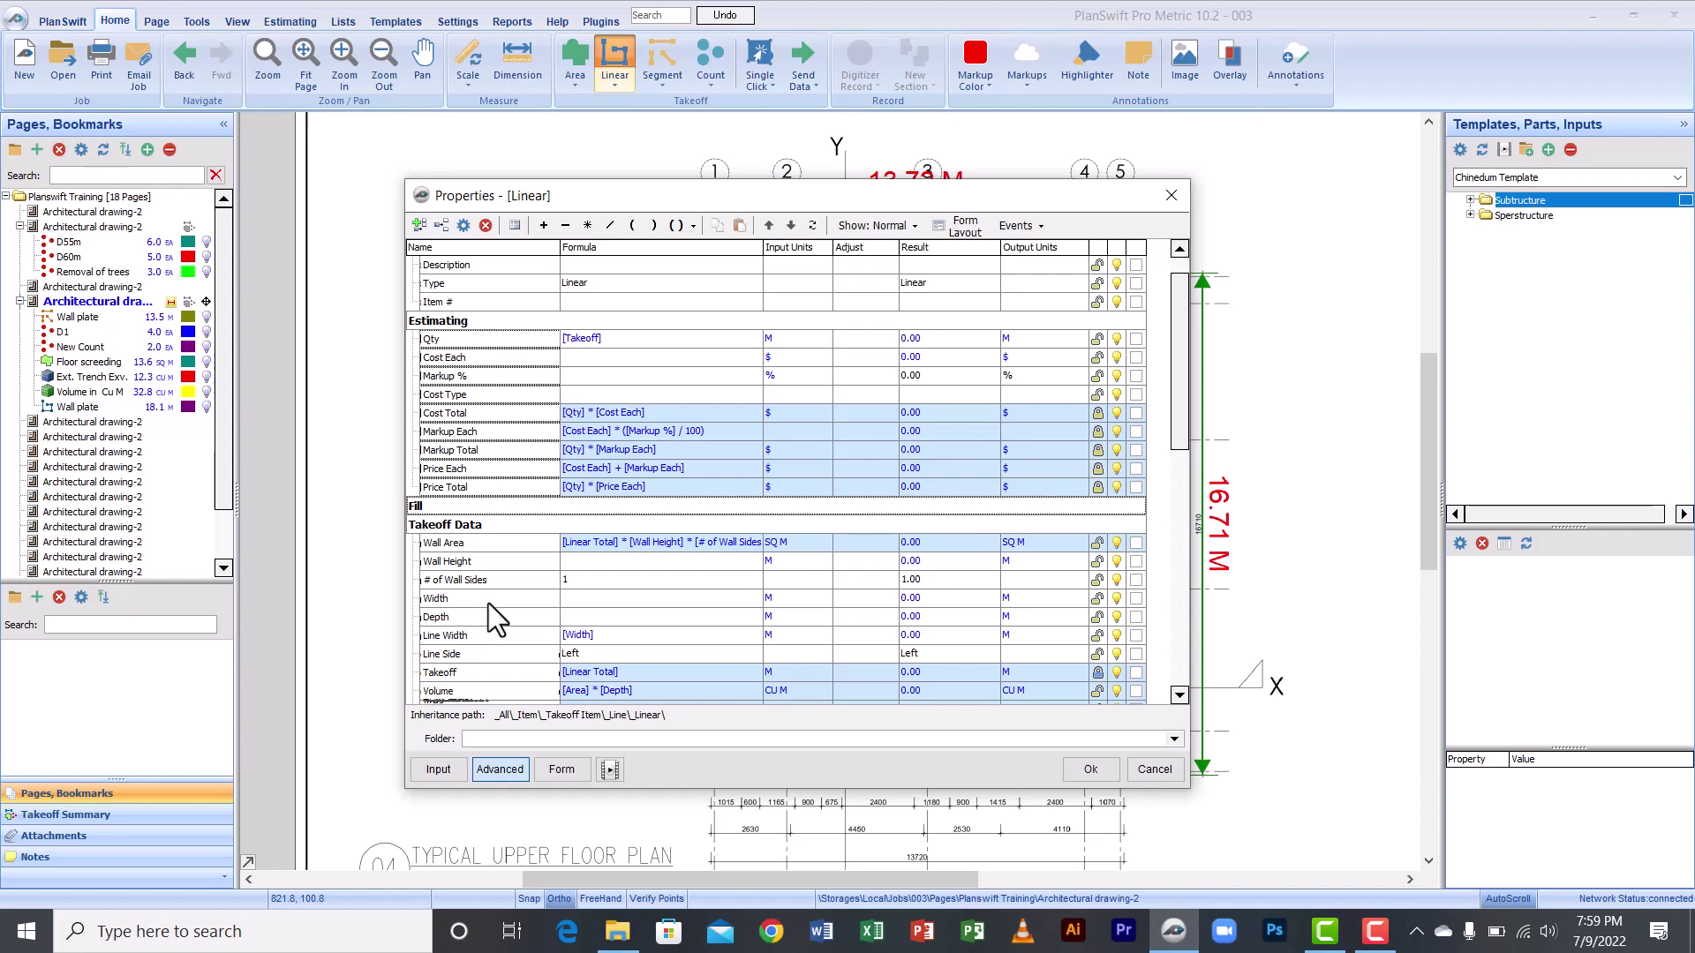
Step: Make Width and Depth inputs of the trench excavation, check their fields on the form and return to the advanced properties
{"action": "left_click", "coordinate": [1135, 580]}
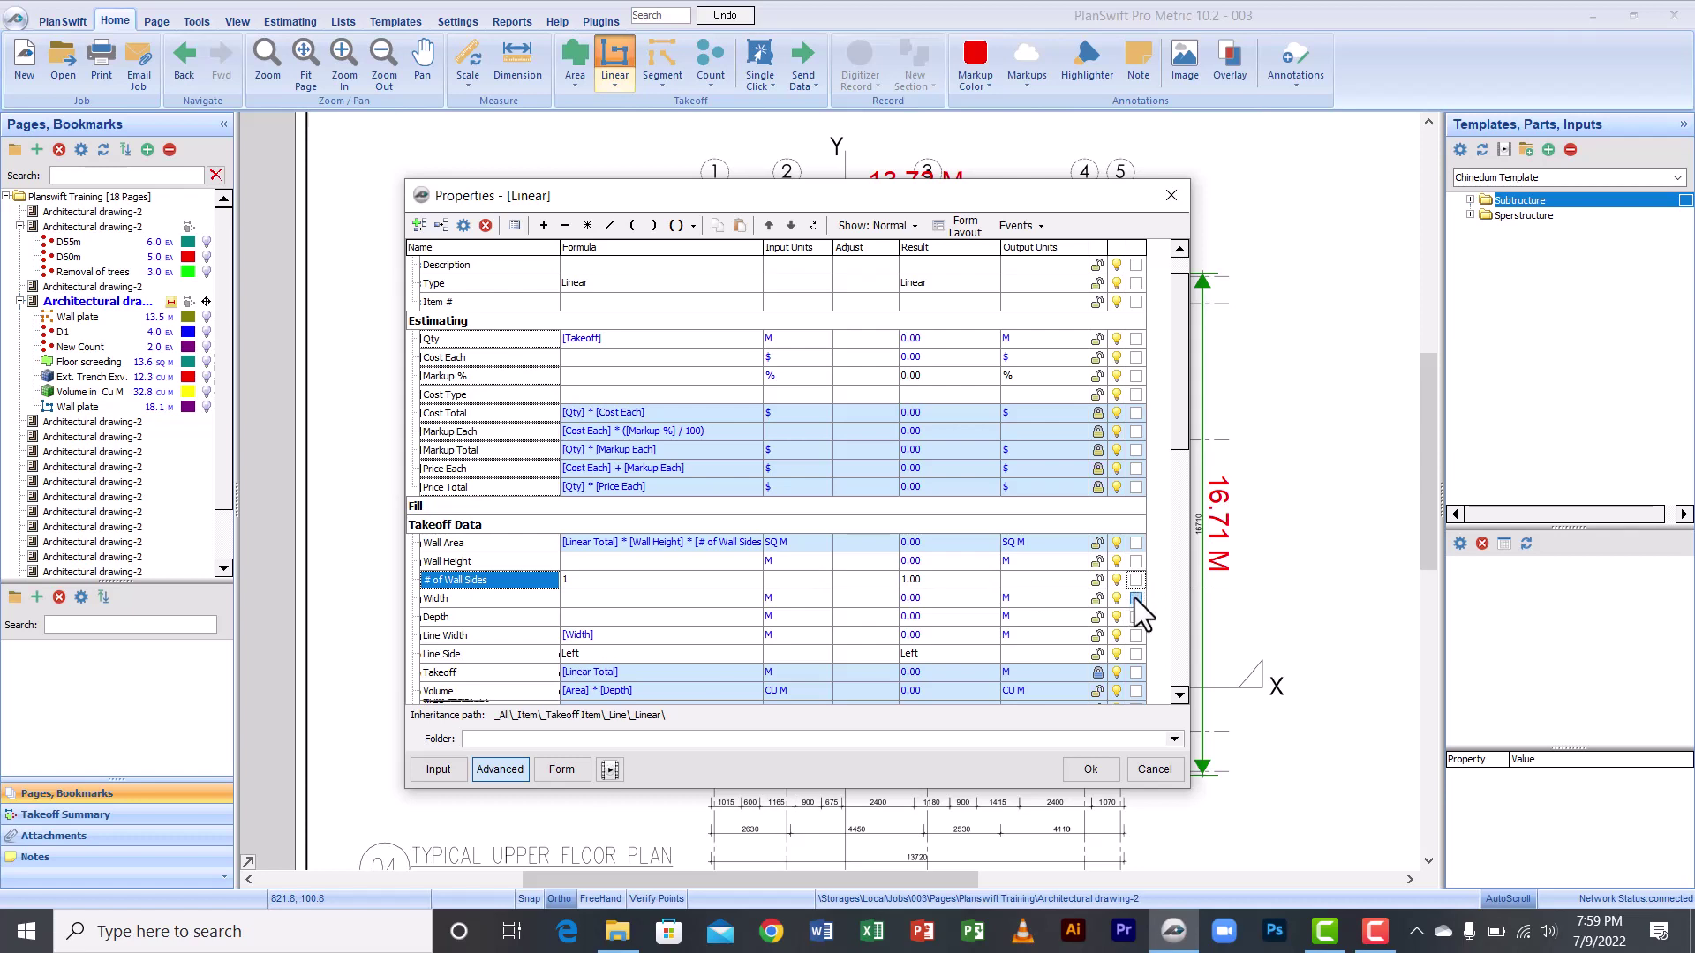
{"action": "left_click", "coordinate": [1135, 598]}
{"action": "left_click", "coordinate": [1135, 616]}
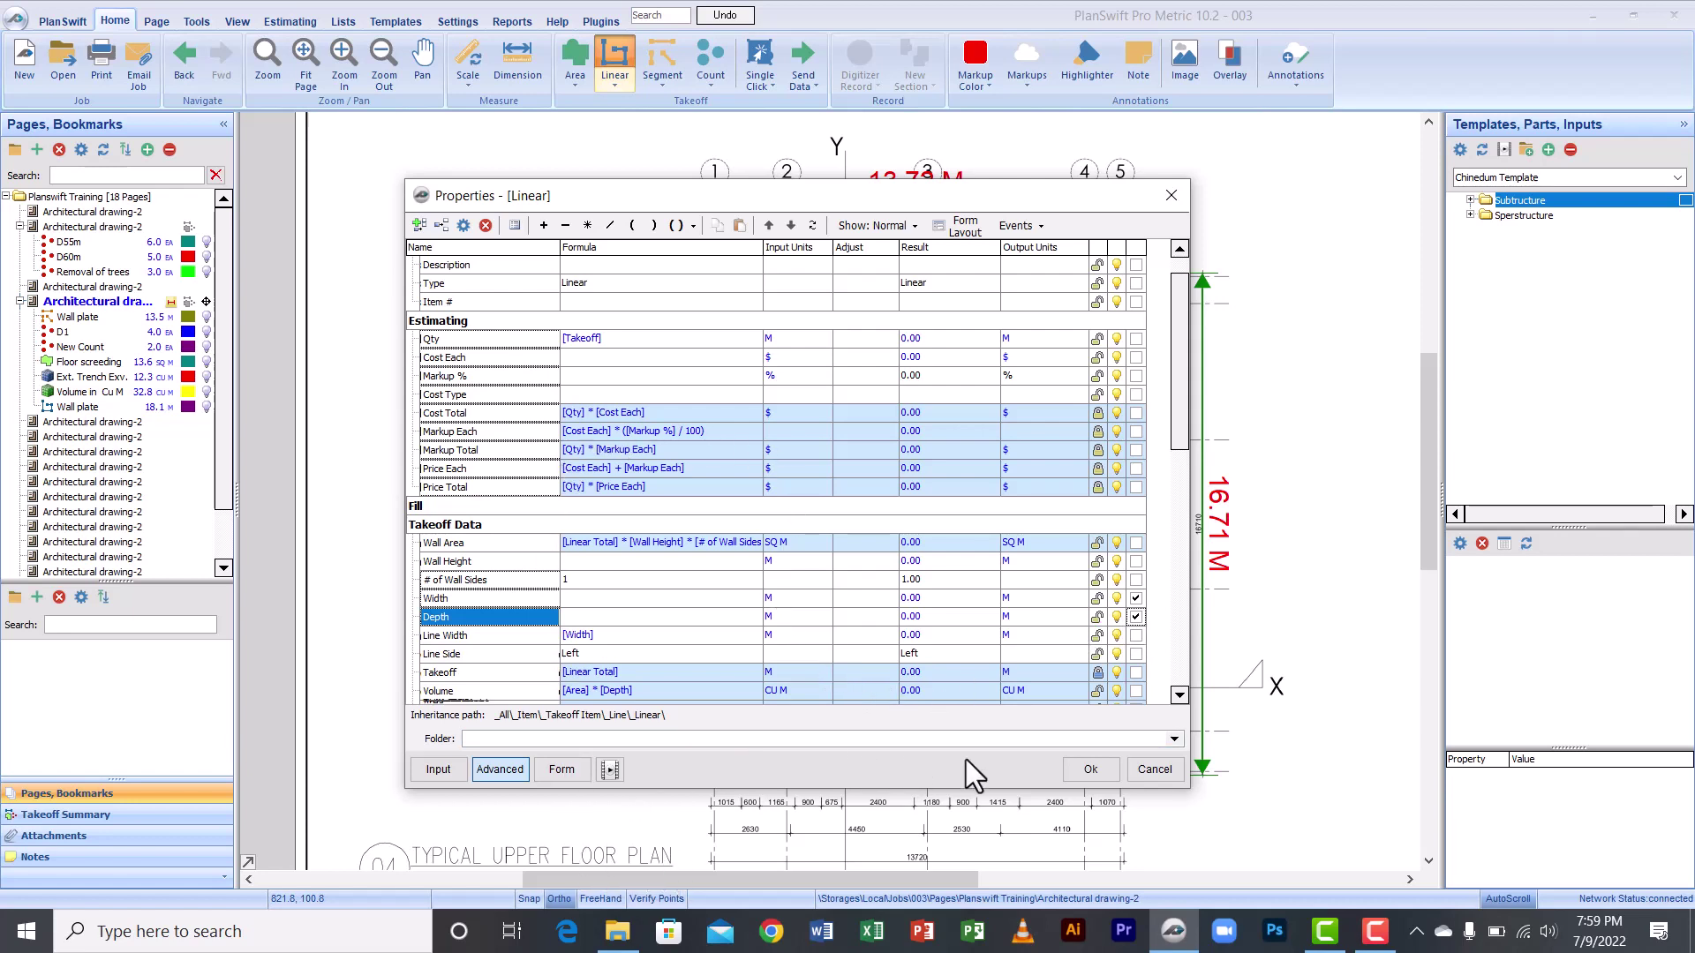
{"action": "left_click", "coordinate": [565, 770]}
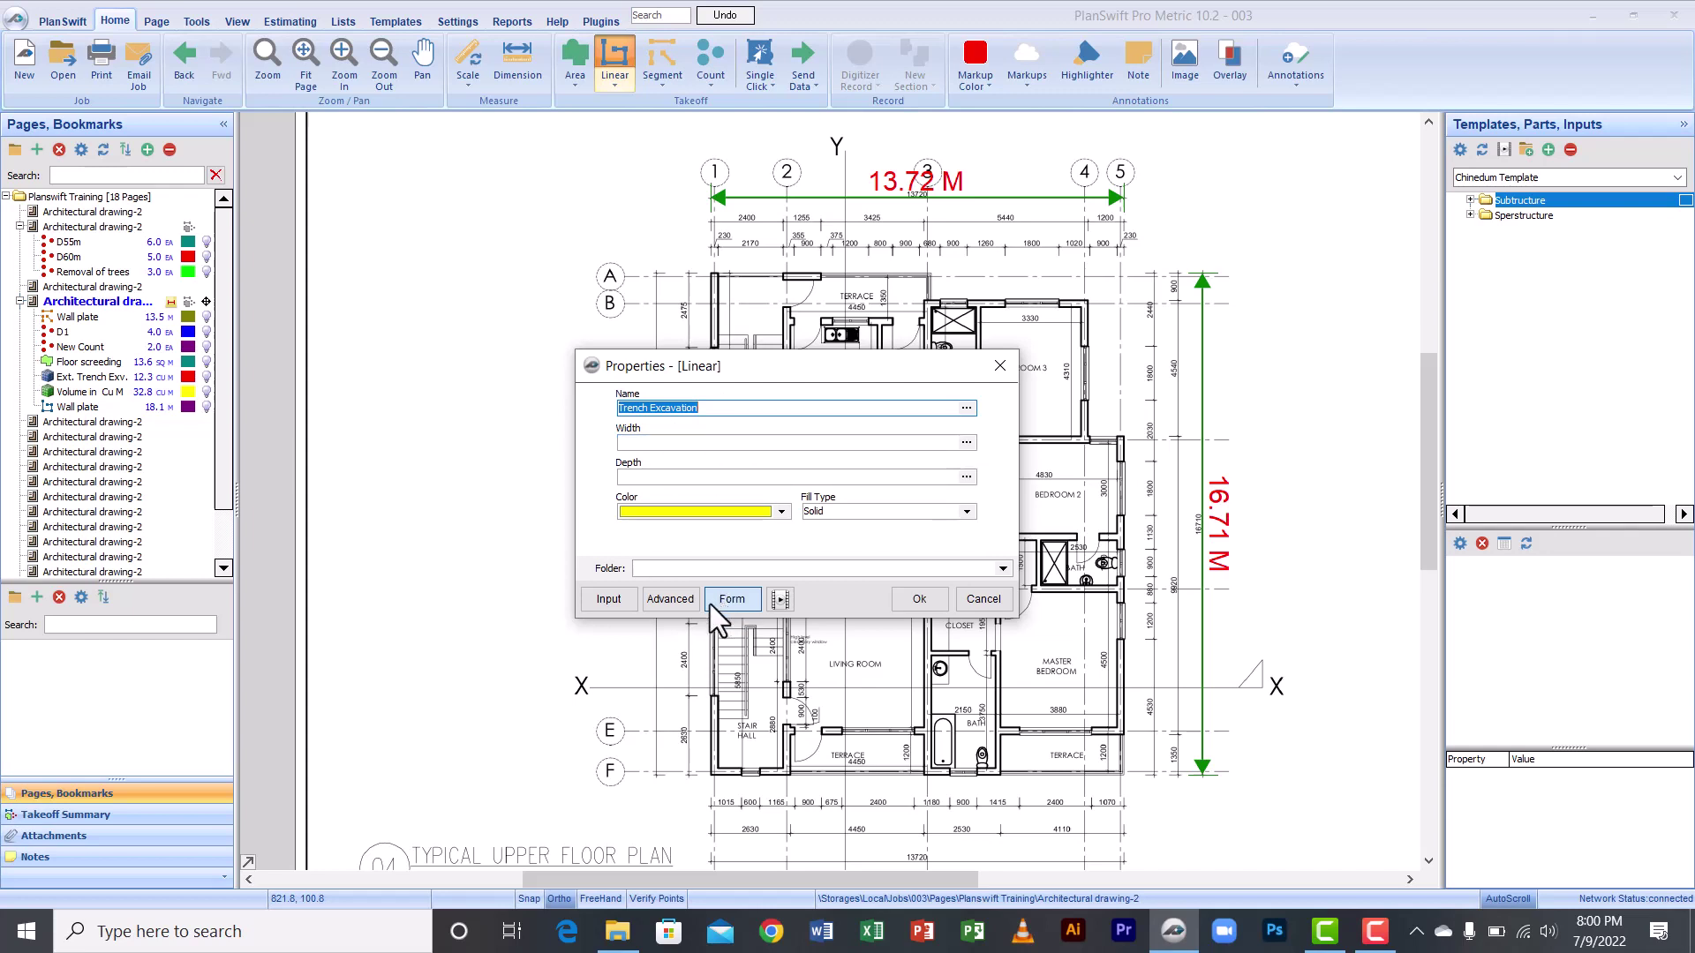
{"action": "left_click", "coordinate": [680, 599]}
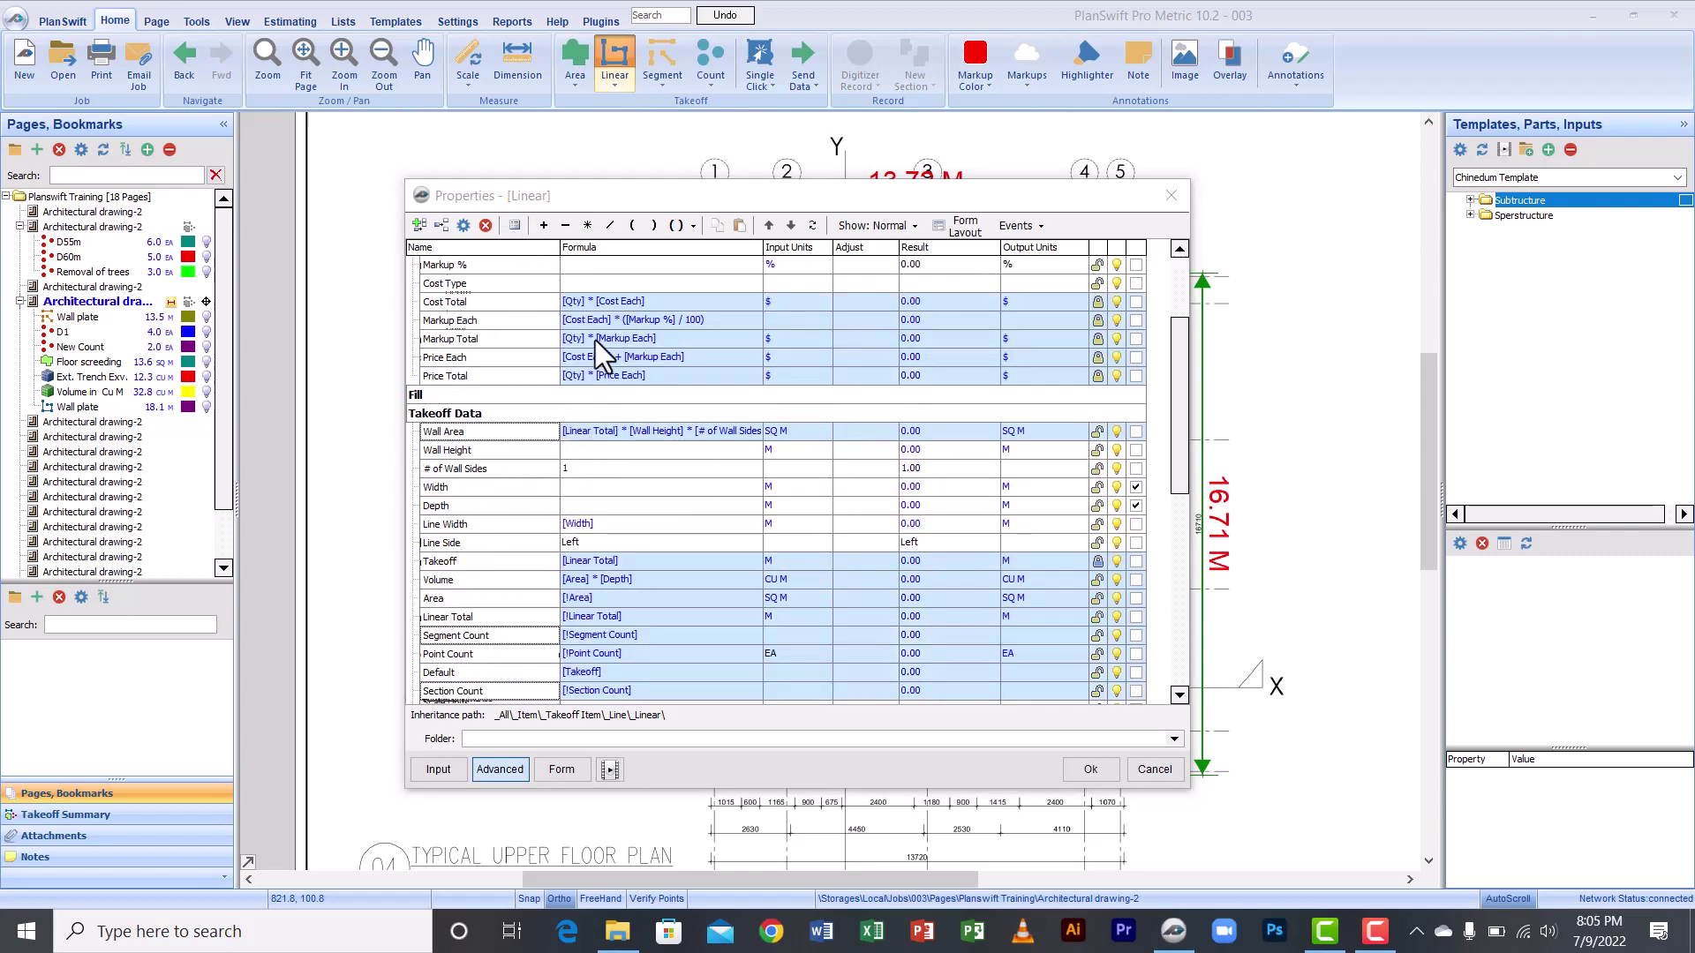
Step: Extend the trench excavation's Qty formula so that Takeoff is multiplied by the Width property
{"action": "left_click", "coordinate": [1180, 249]}
{"action": "left_click", "coordinate": [1179, 249]}
{"action": "left_click", "coordinate": [1179, 249]}
{"action": "left_click", "coordinate": [1178, 252]}
{"action": "left_click", "coordinate": [1179, 253]}
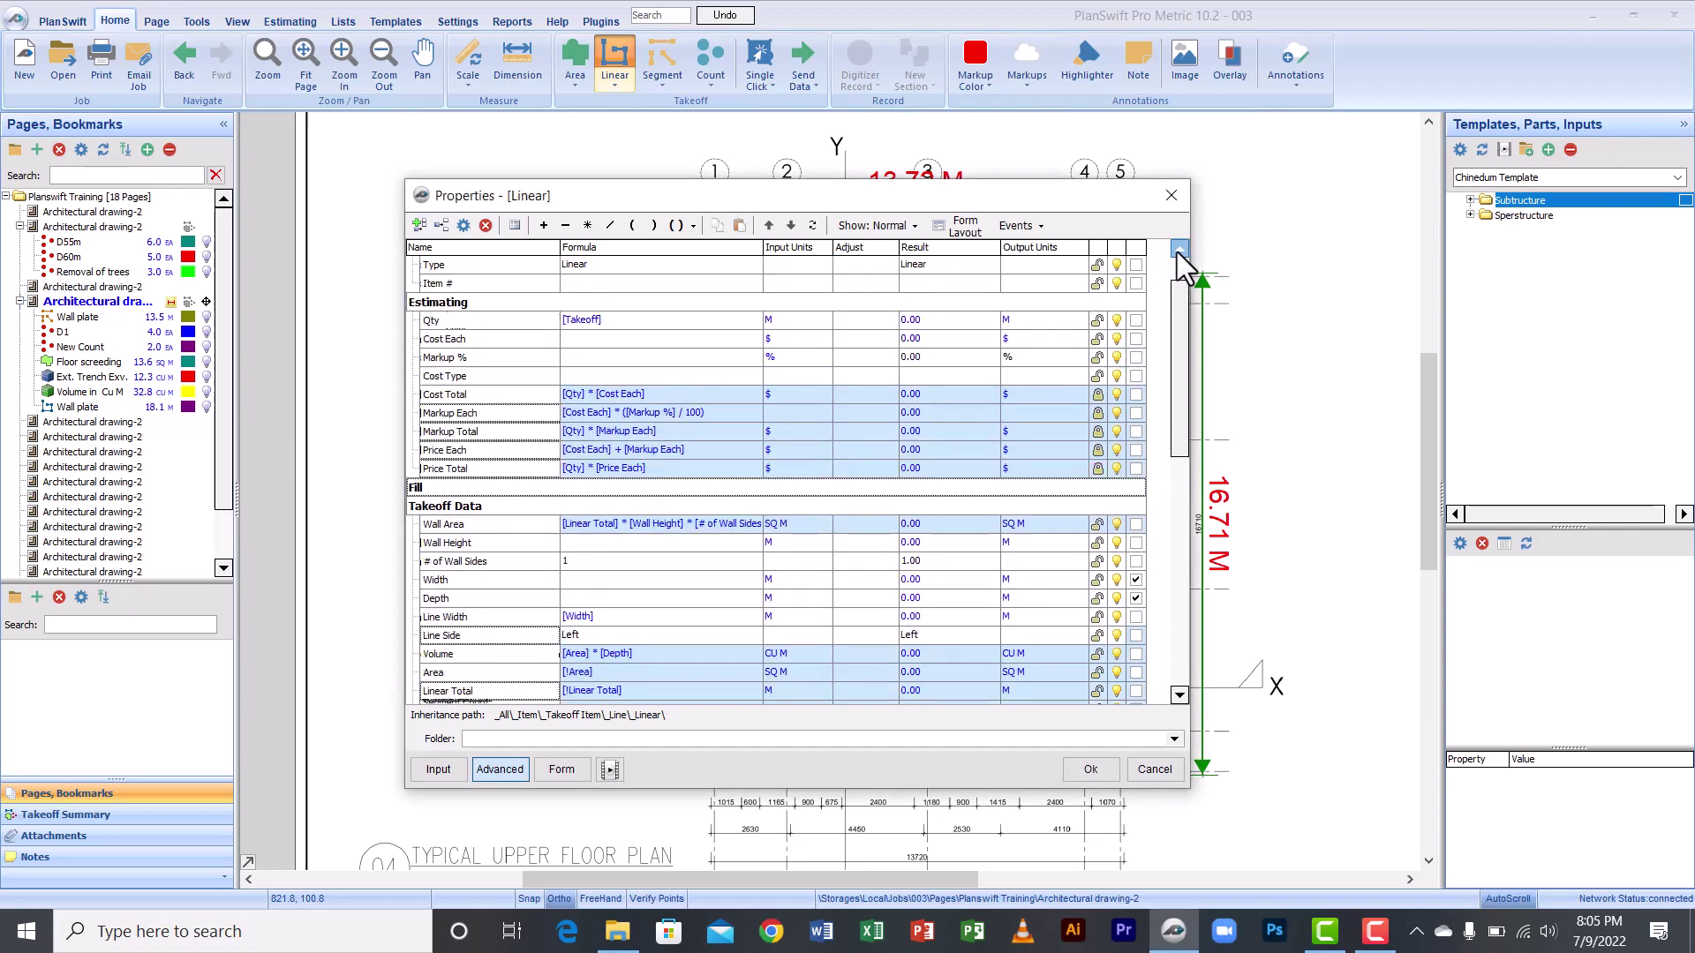
{"action": "left_click", "coordinate": [1178, 253]}
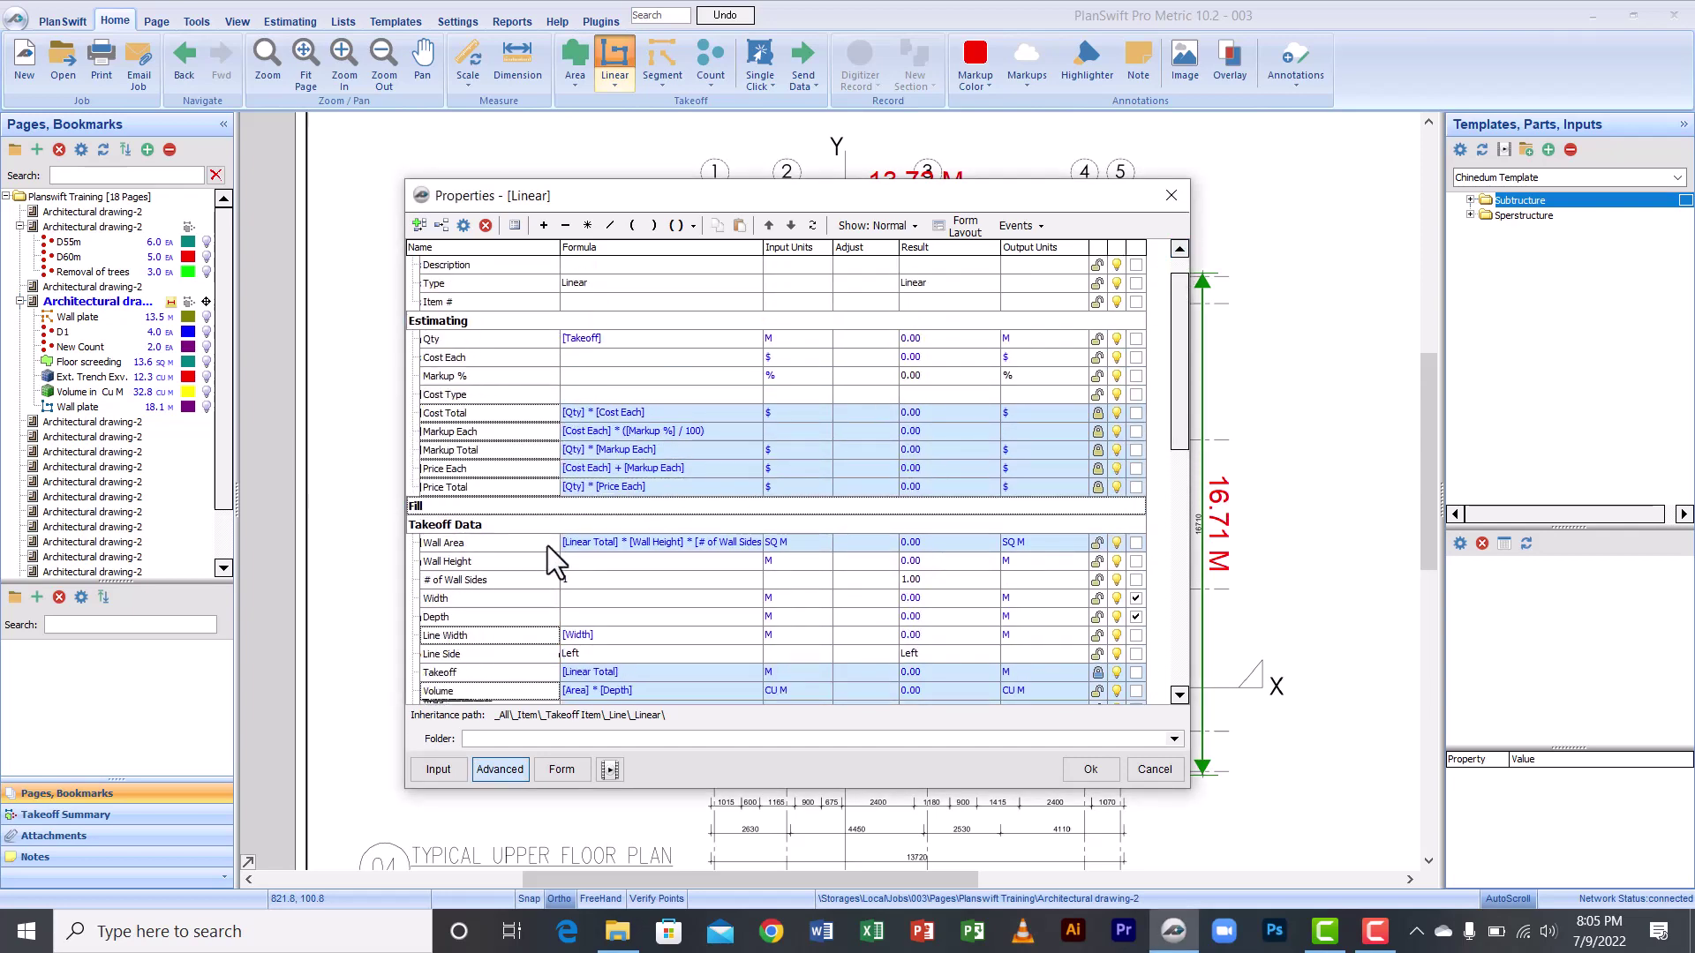
{"action": "left_click", "coordinate": [616, 340]}
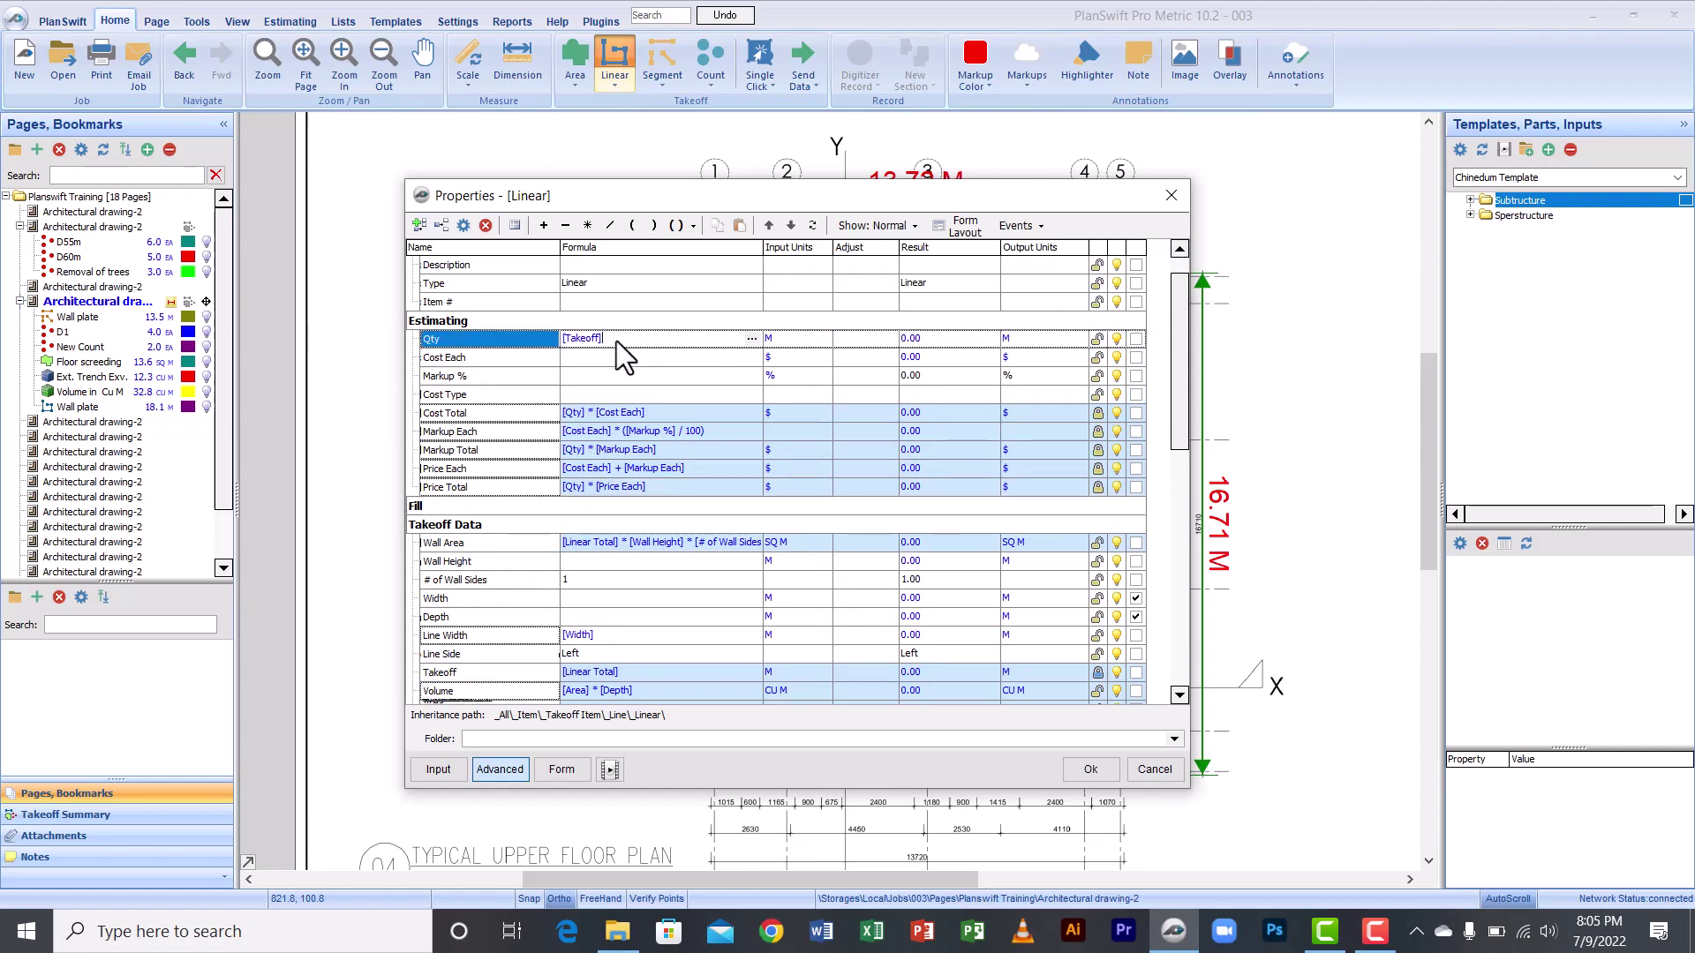
{"action": "left_click", "coordinate": [587, 225]}
{"action": "left_click", "coordinate": [462, 599]}
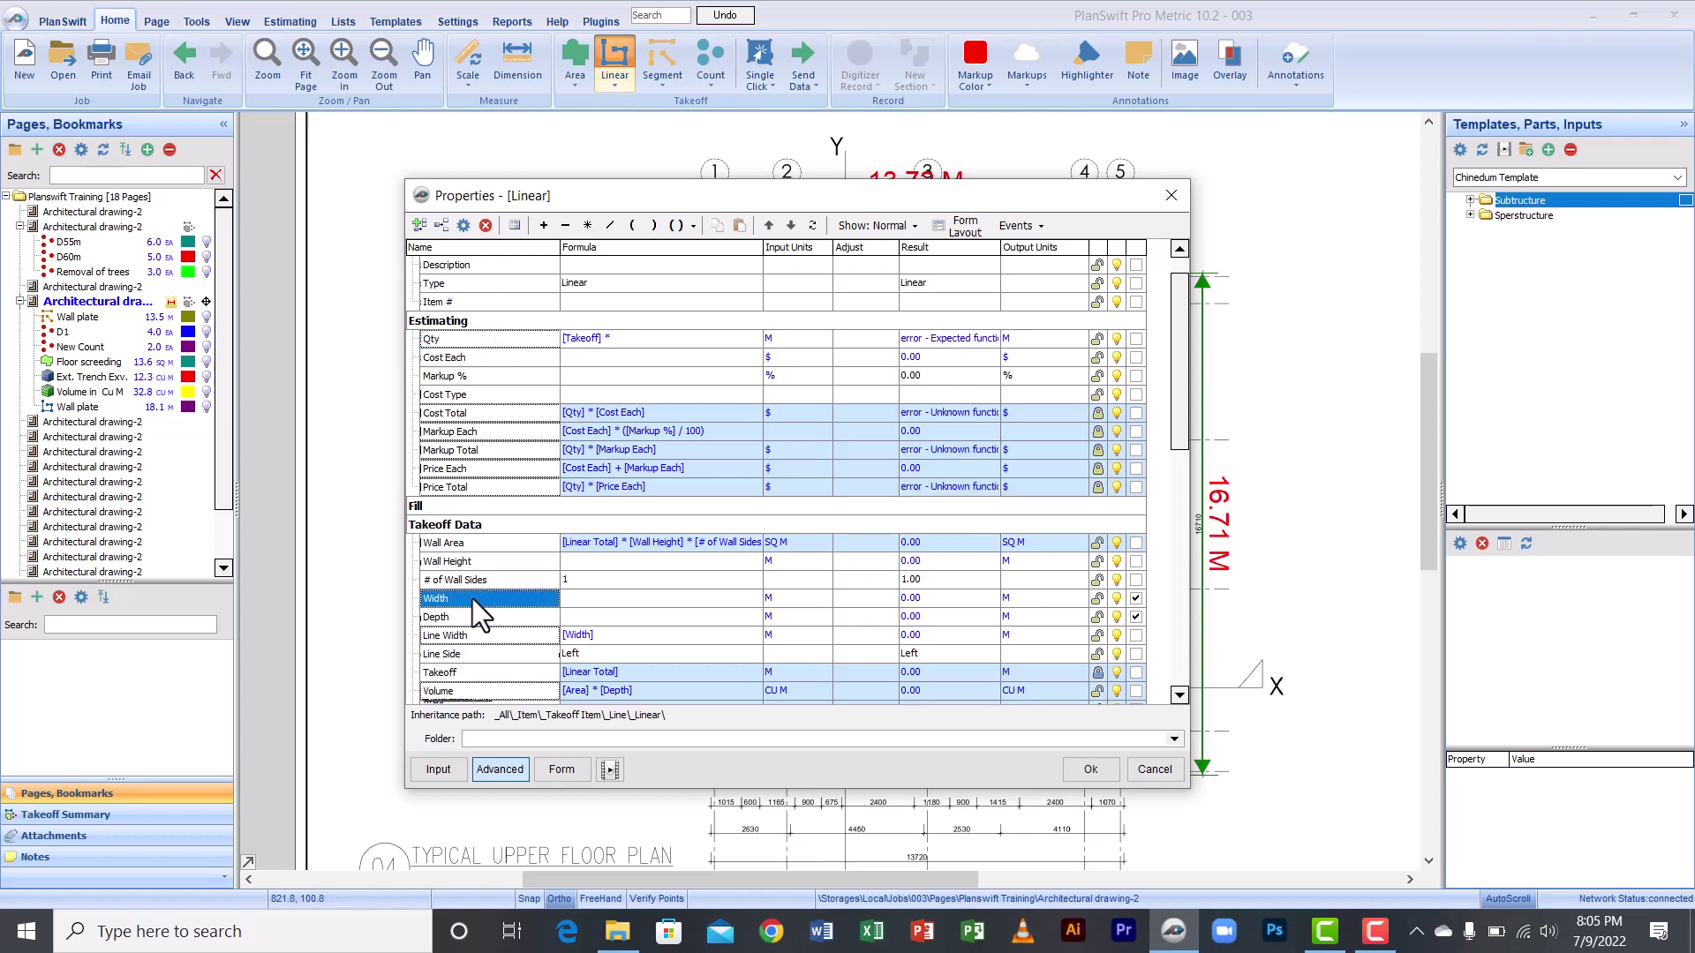
{"action": "left_click_drag", "start_coordinate": [473, 598], "coordinate": [630, 337]}
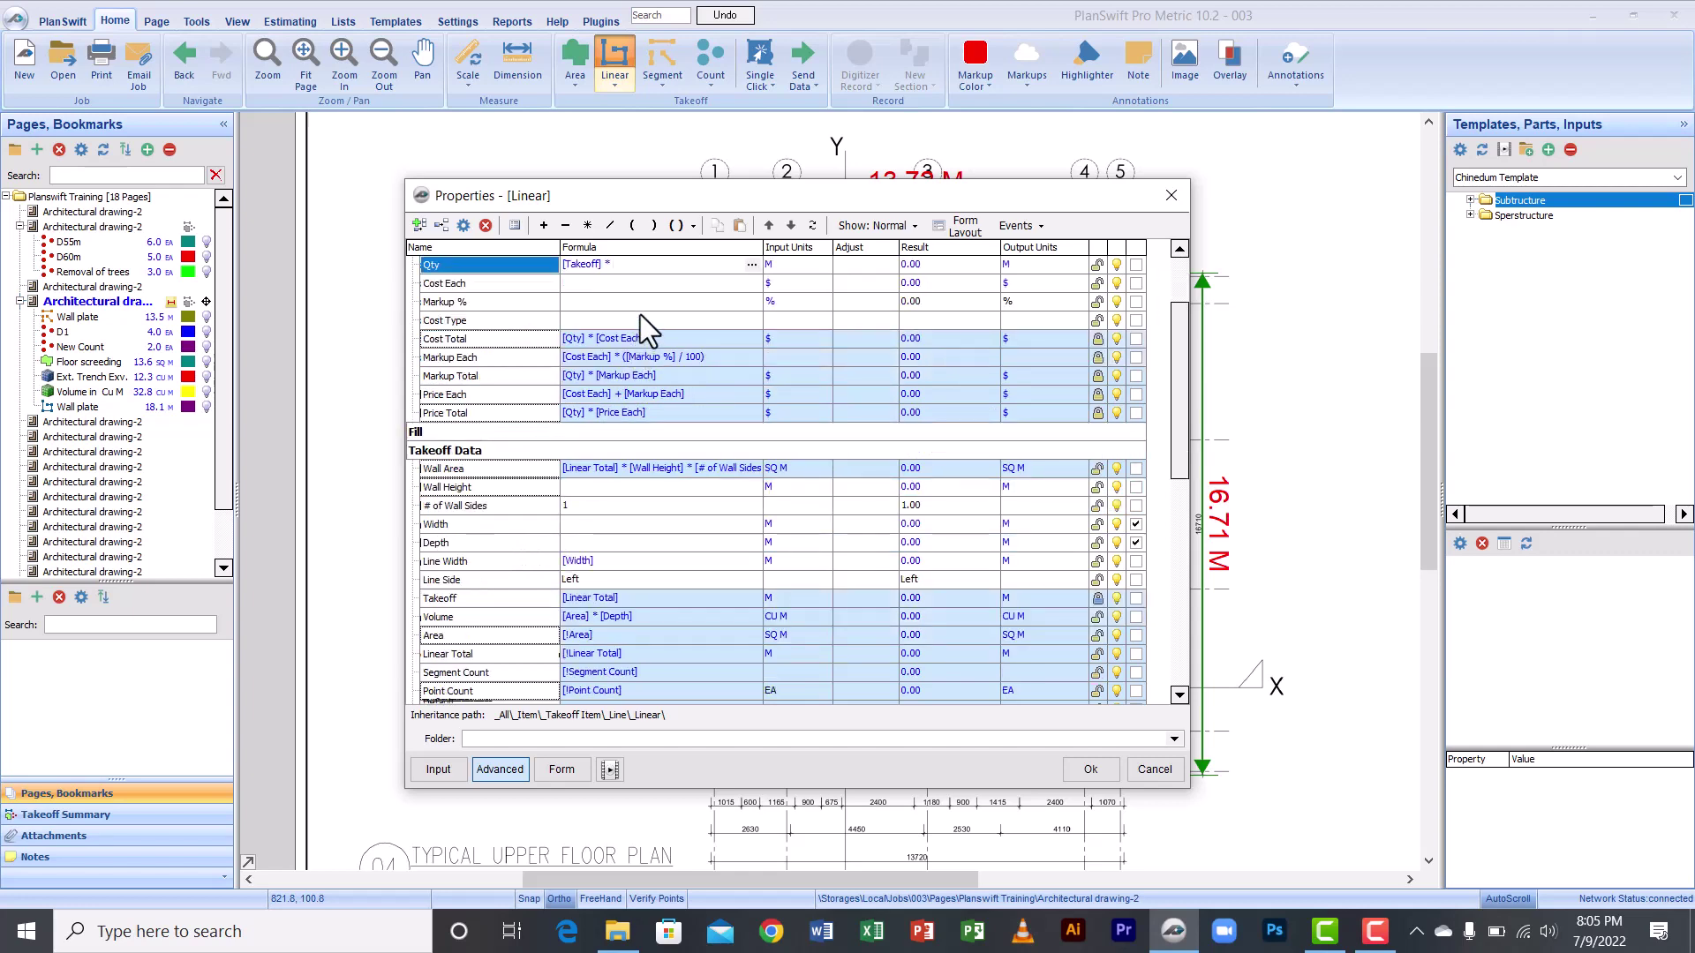
{"action": "left_click", "coordinate": [1180, 249]}
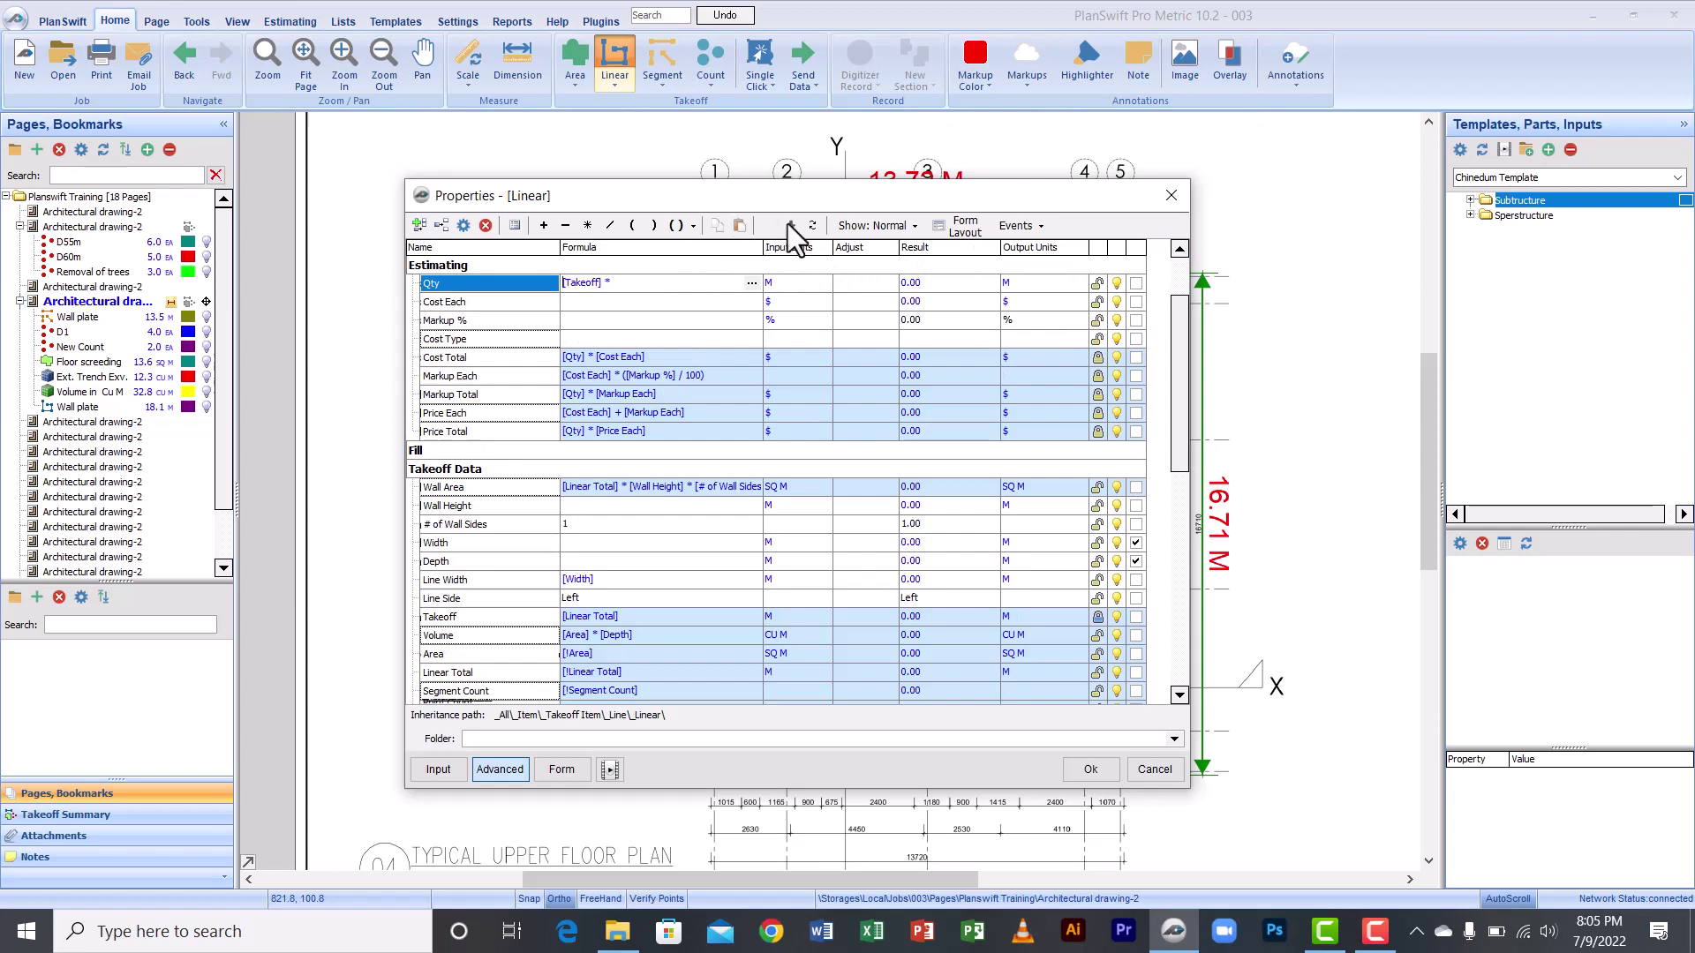
{"action": "left_click", "coordinate": [812, 224]}
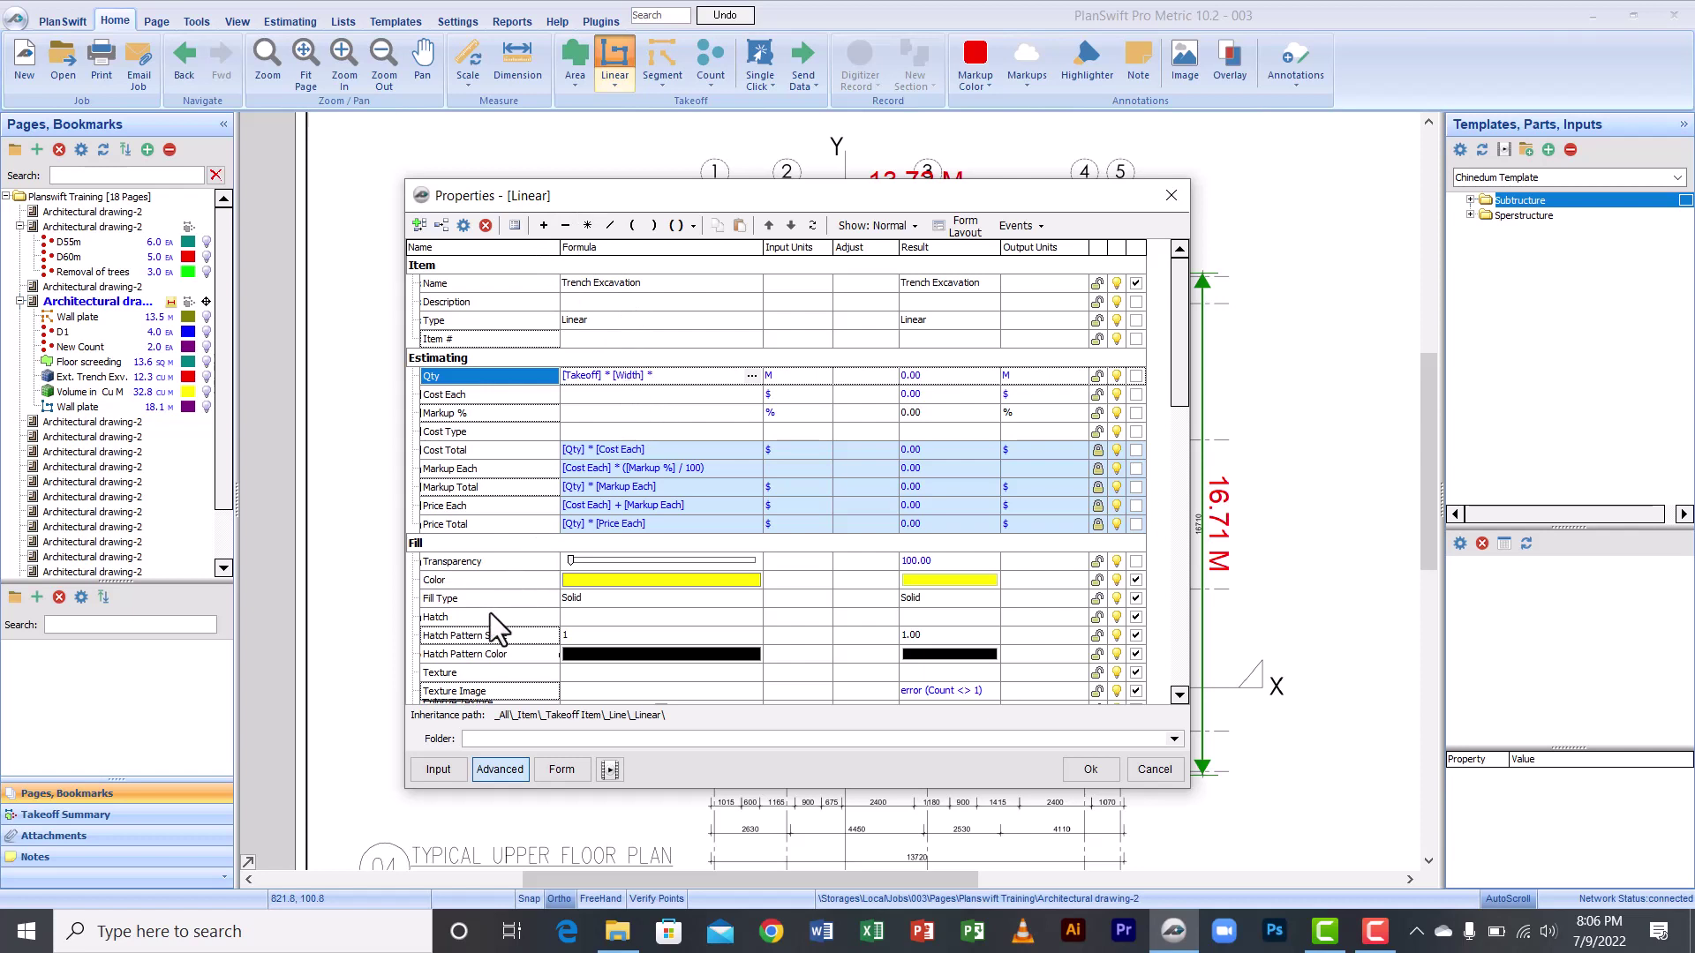
Step: Add Depth as the last factor of the Qty formula, making it [Takeoff] * [Width] * [Depth]
{"action": "double_click", "coordinate": [468, 542]}
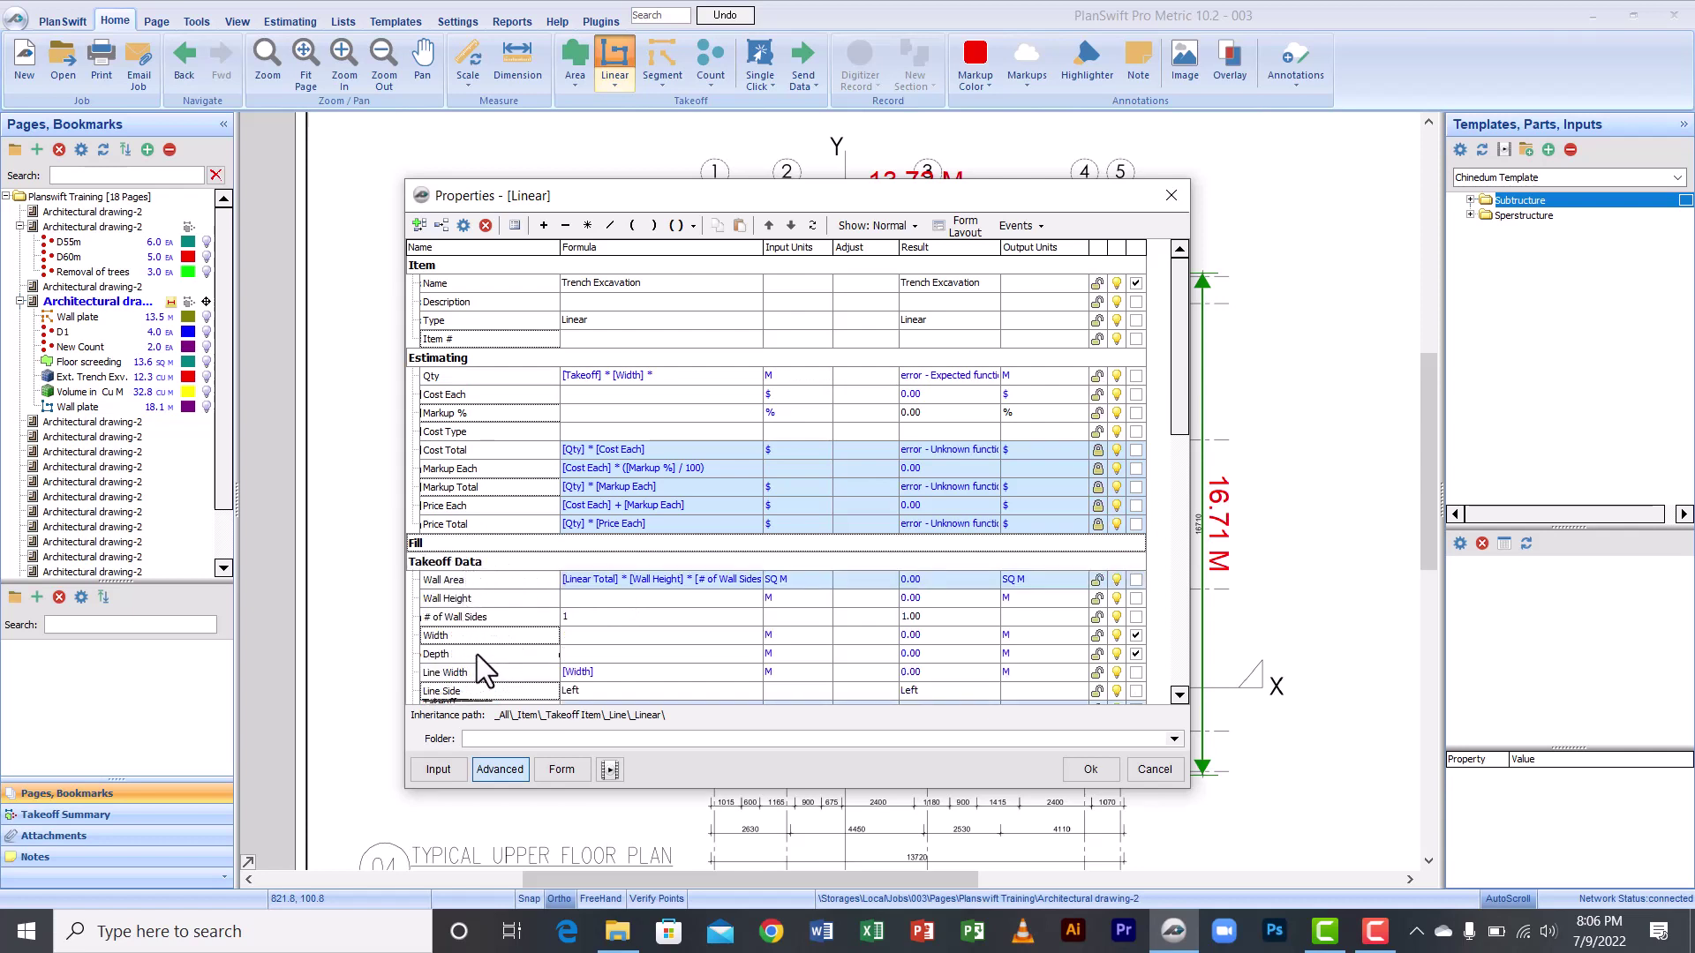
{"action": "left_click_drag", "start_coordinate": [476, 654], "coordinate": [663, 374]}
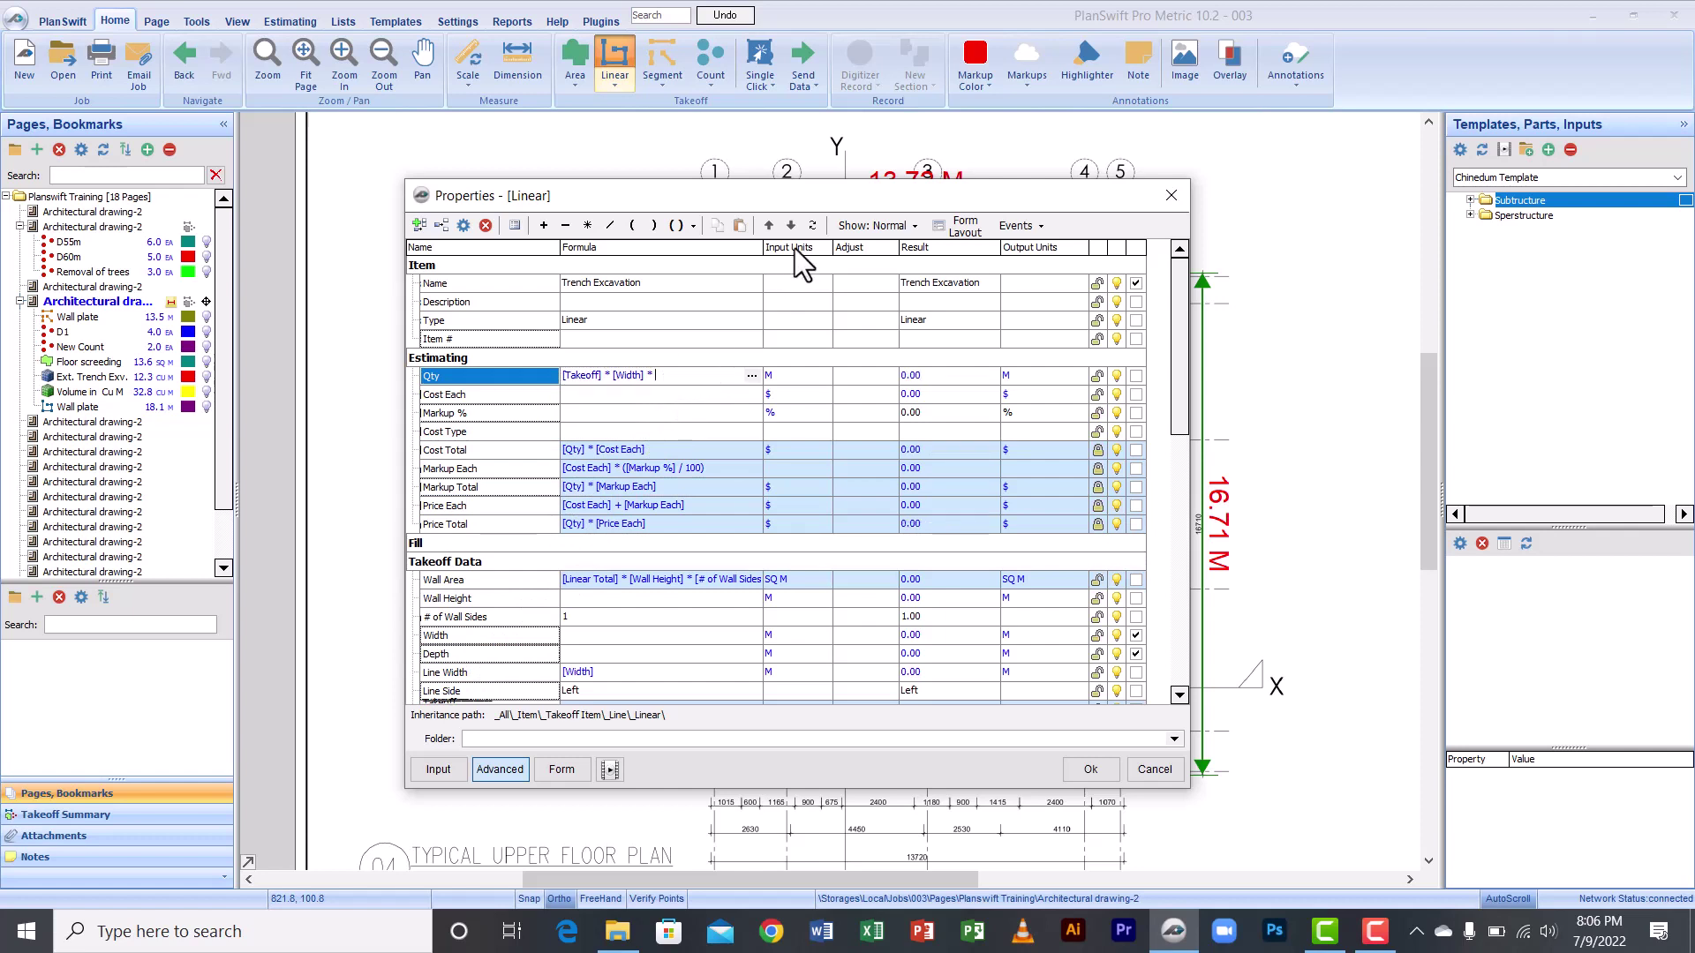
{"action": "left_click", "coordinate": [811, 226]}
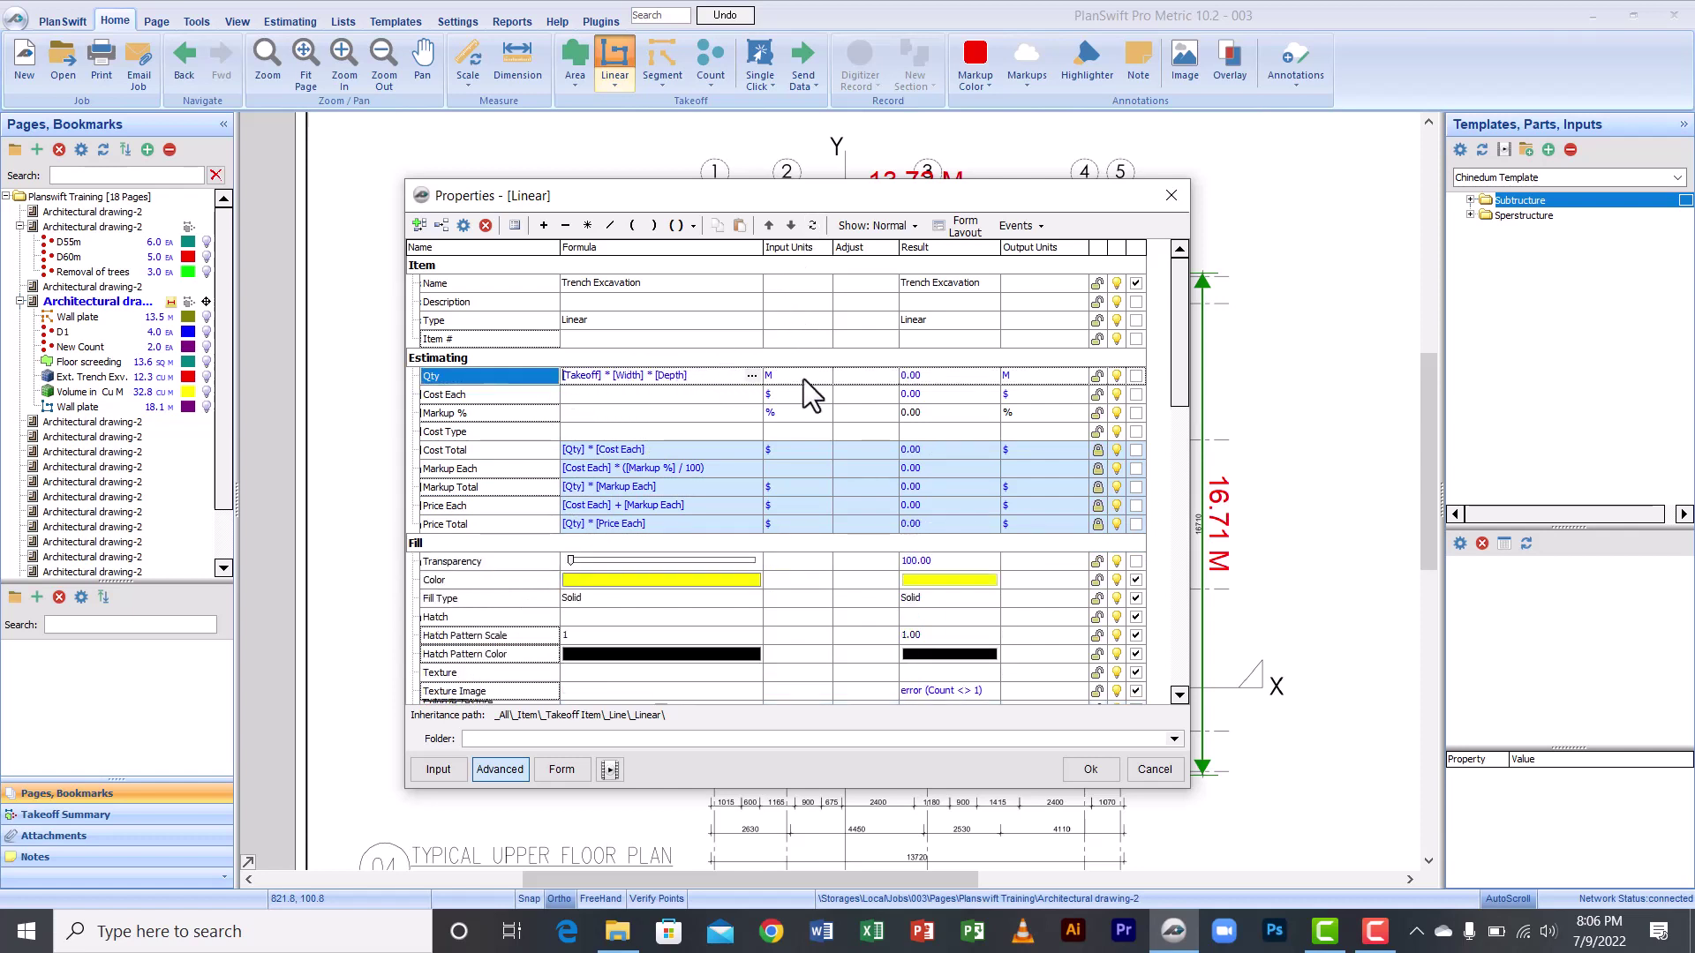
Step: Set the input units of the Qty property to CM and lock the property
{"action": "left_click", "coordinate": [828, 375]}
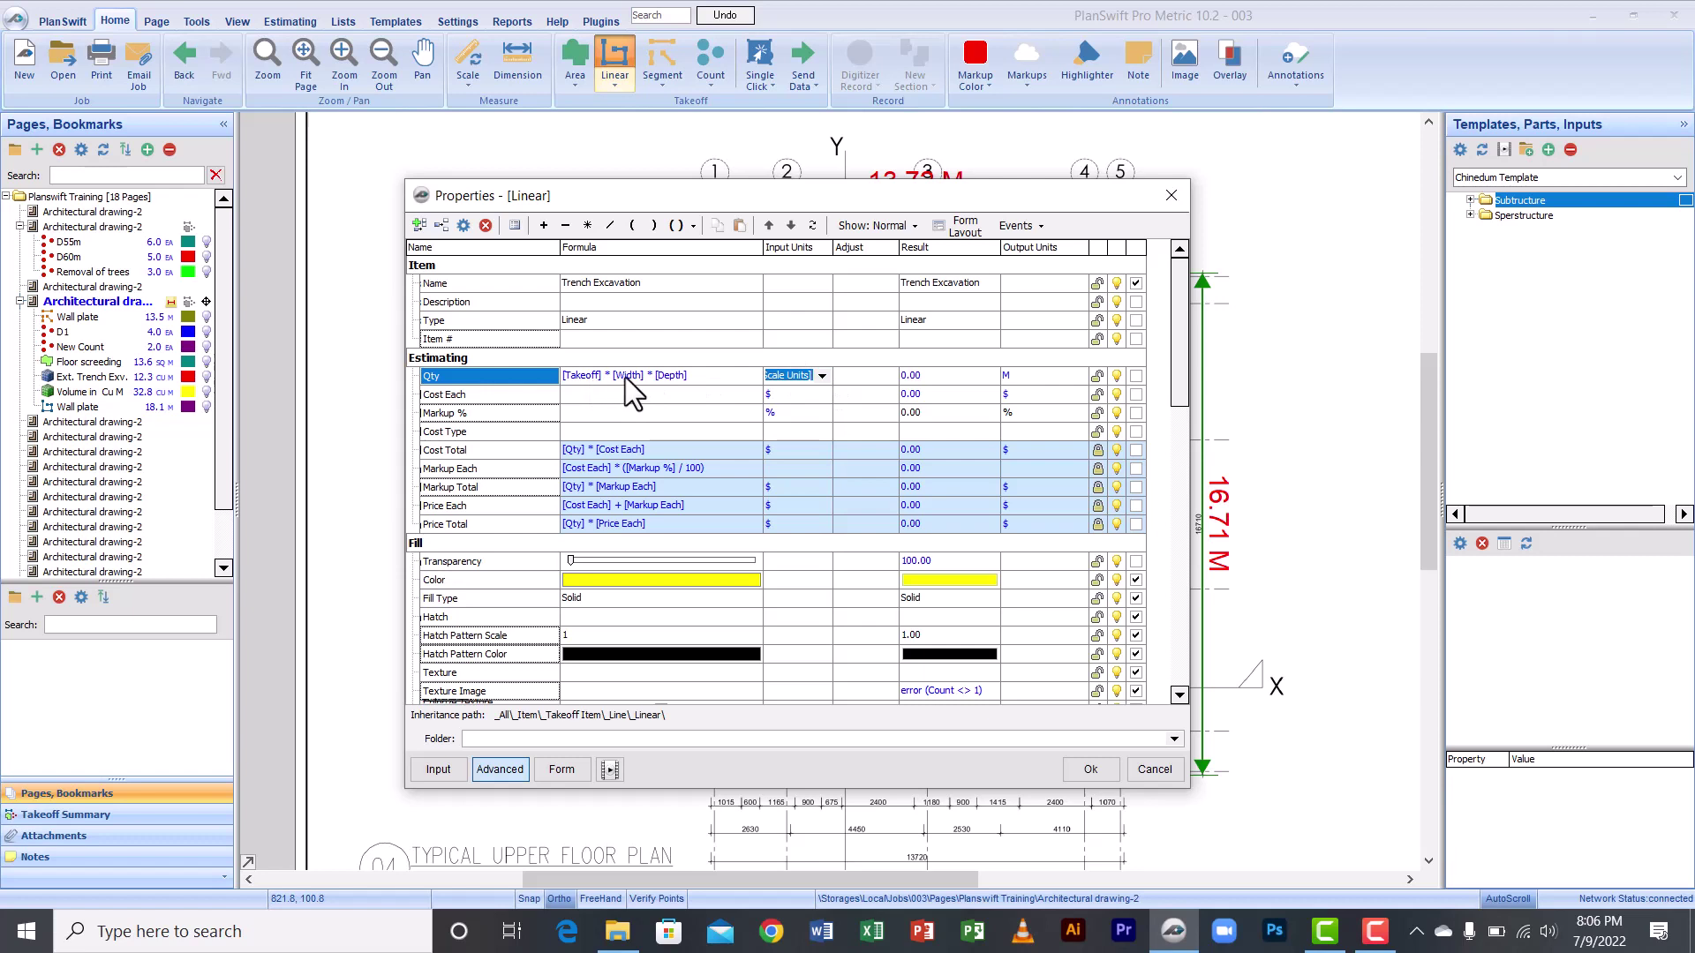
{"action": "left_click", "coordinate": [821, 376]}
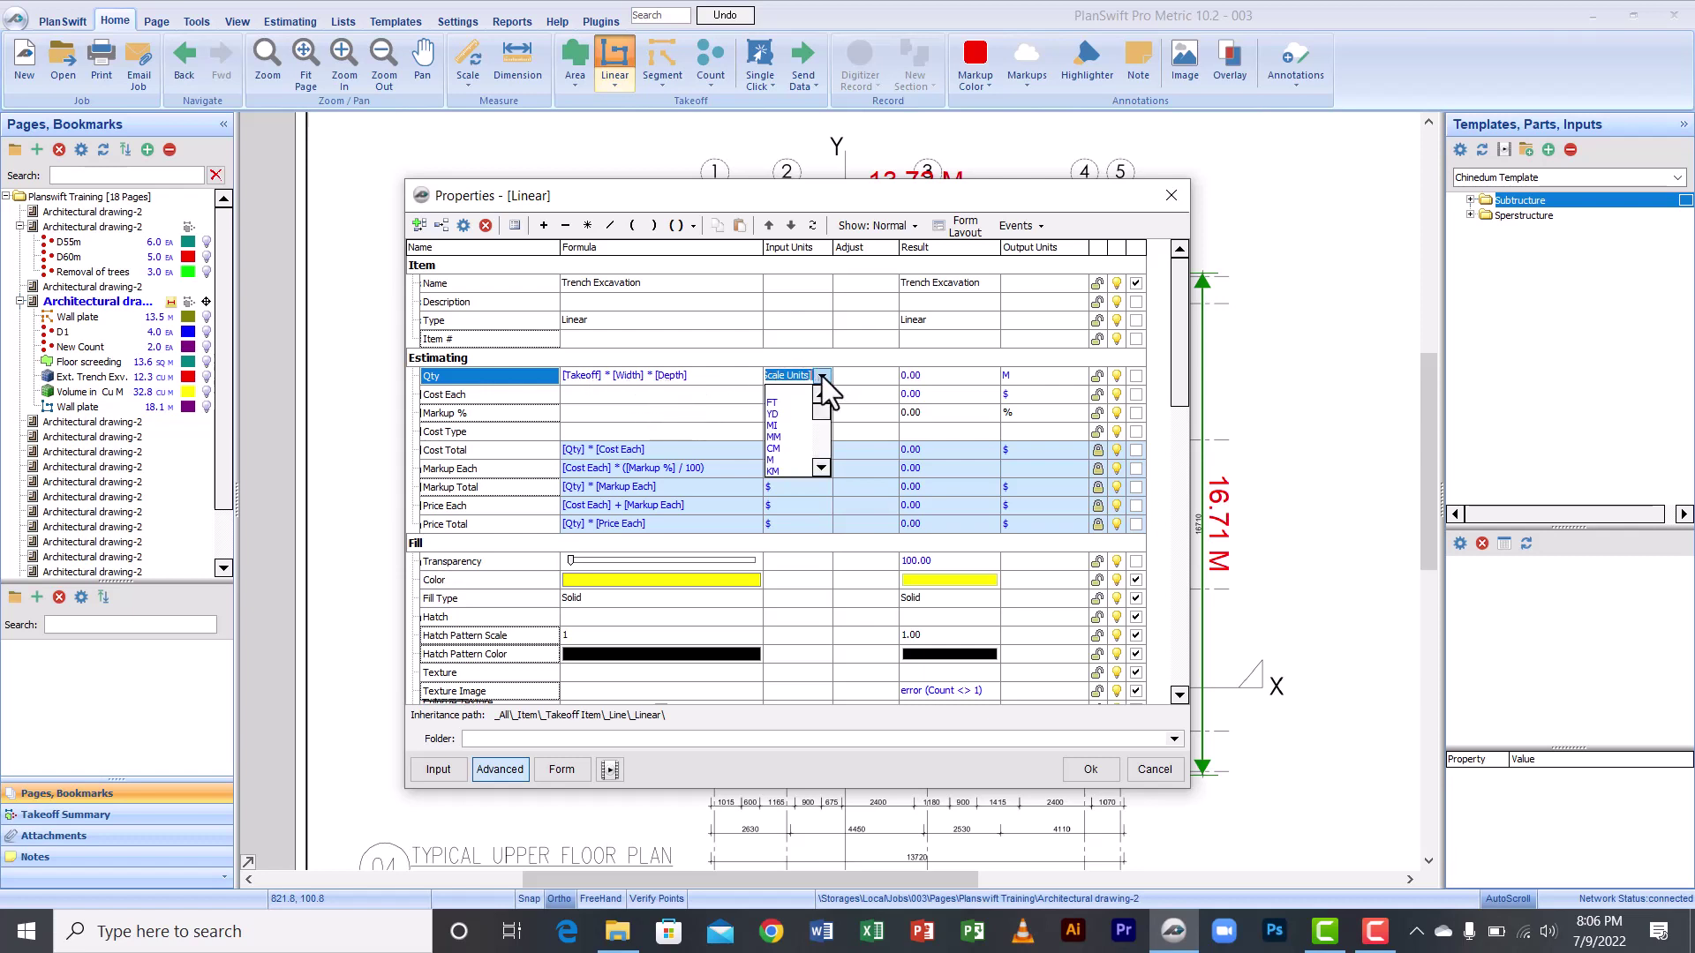
{"action": "left_click", "coordinate": [775, 449]}
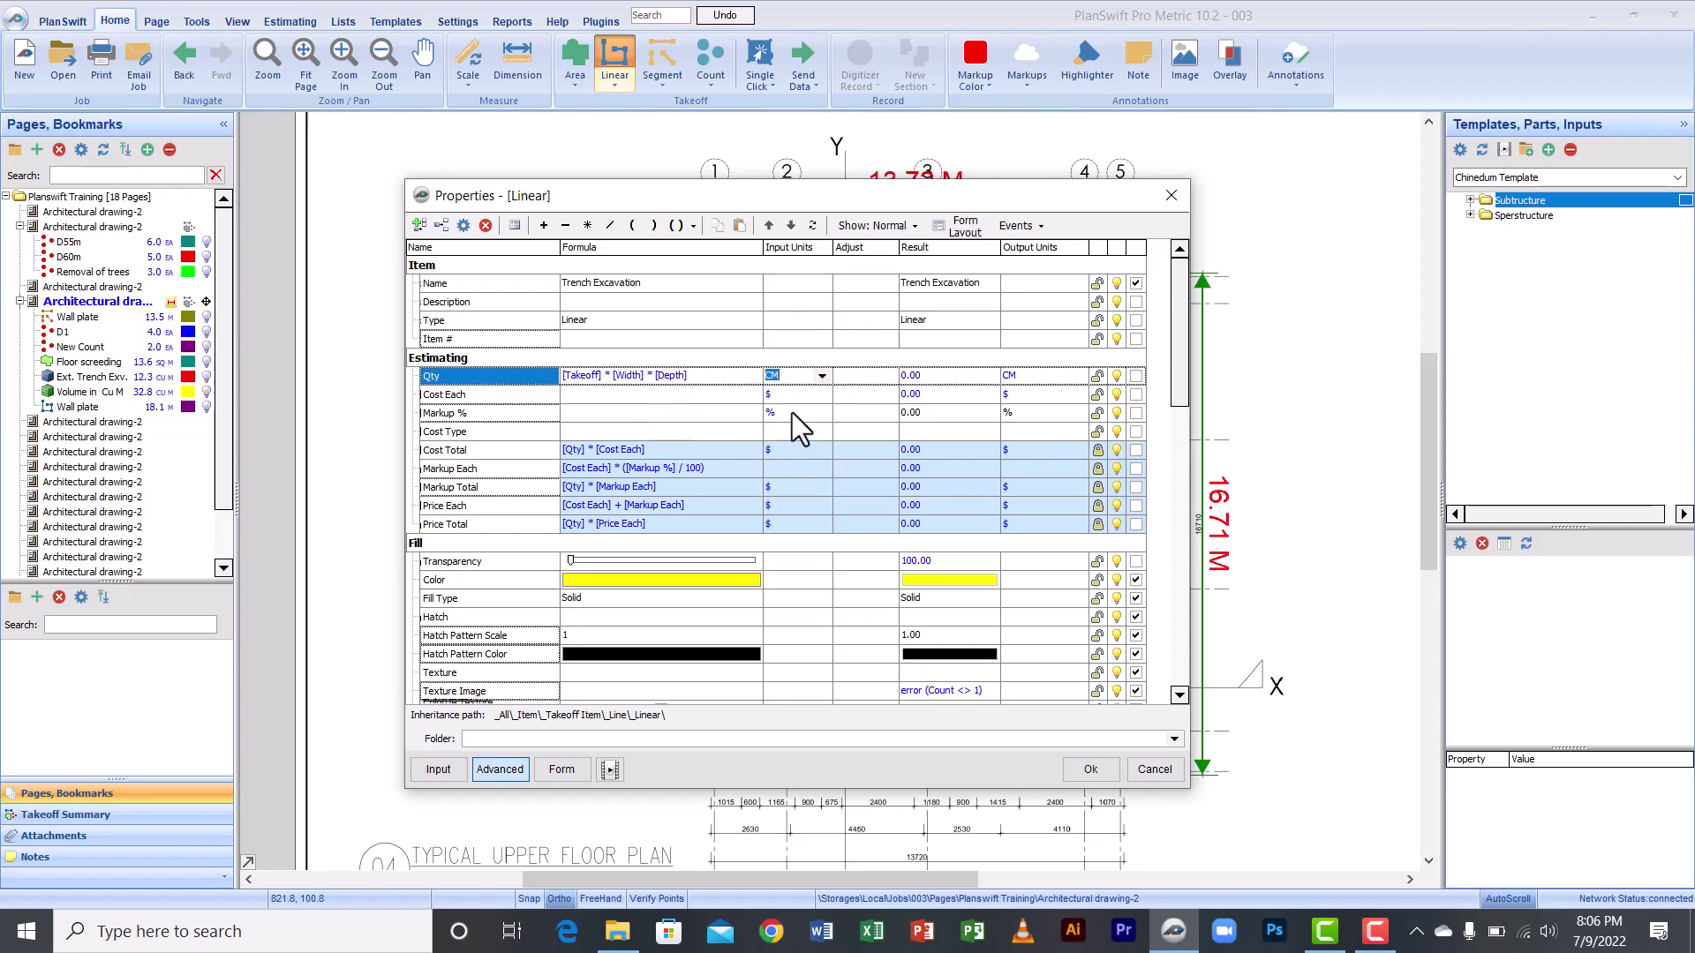
{"action": "left_click", "coordinate": [1097, 376]}
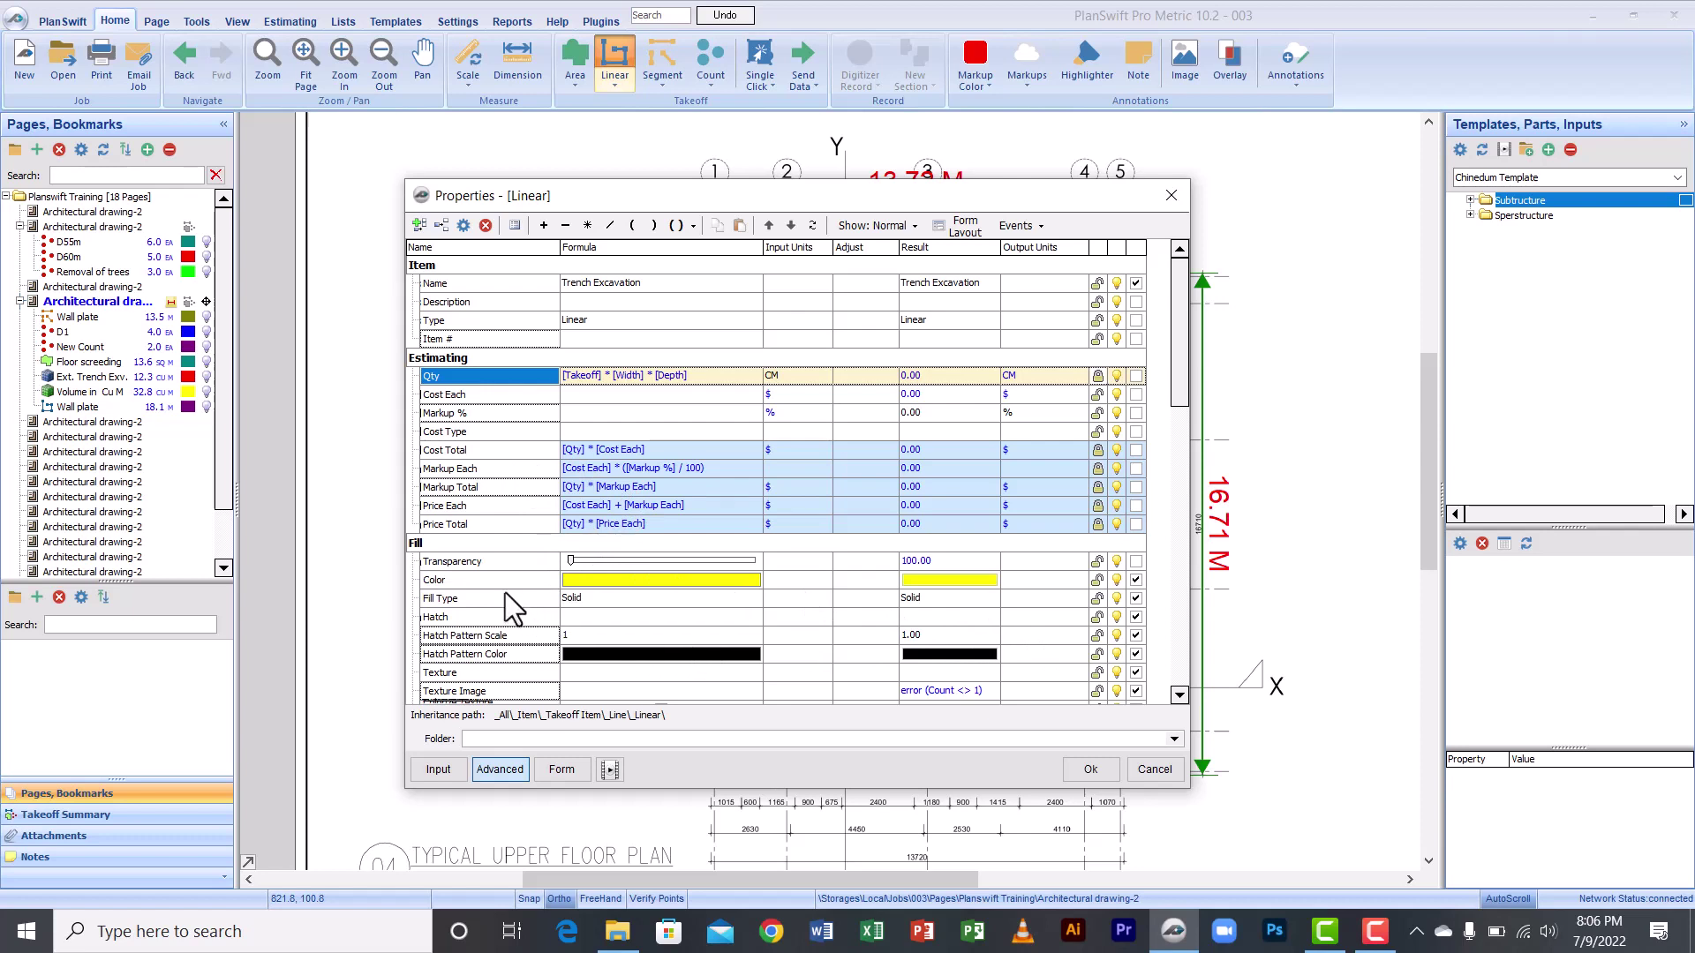
Step: Collapse the Fill group and enter a Width of 675 and a Depth of 1200 under Takeoff Data
{"action": "double_click", "coordinate": [448, 542]}
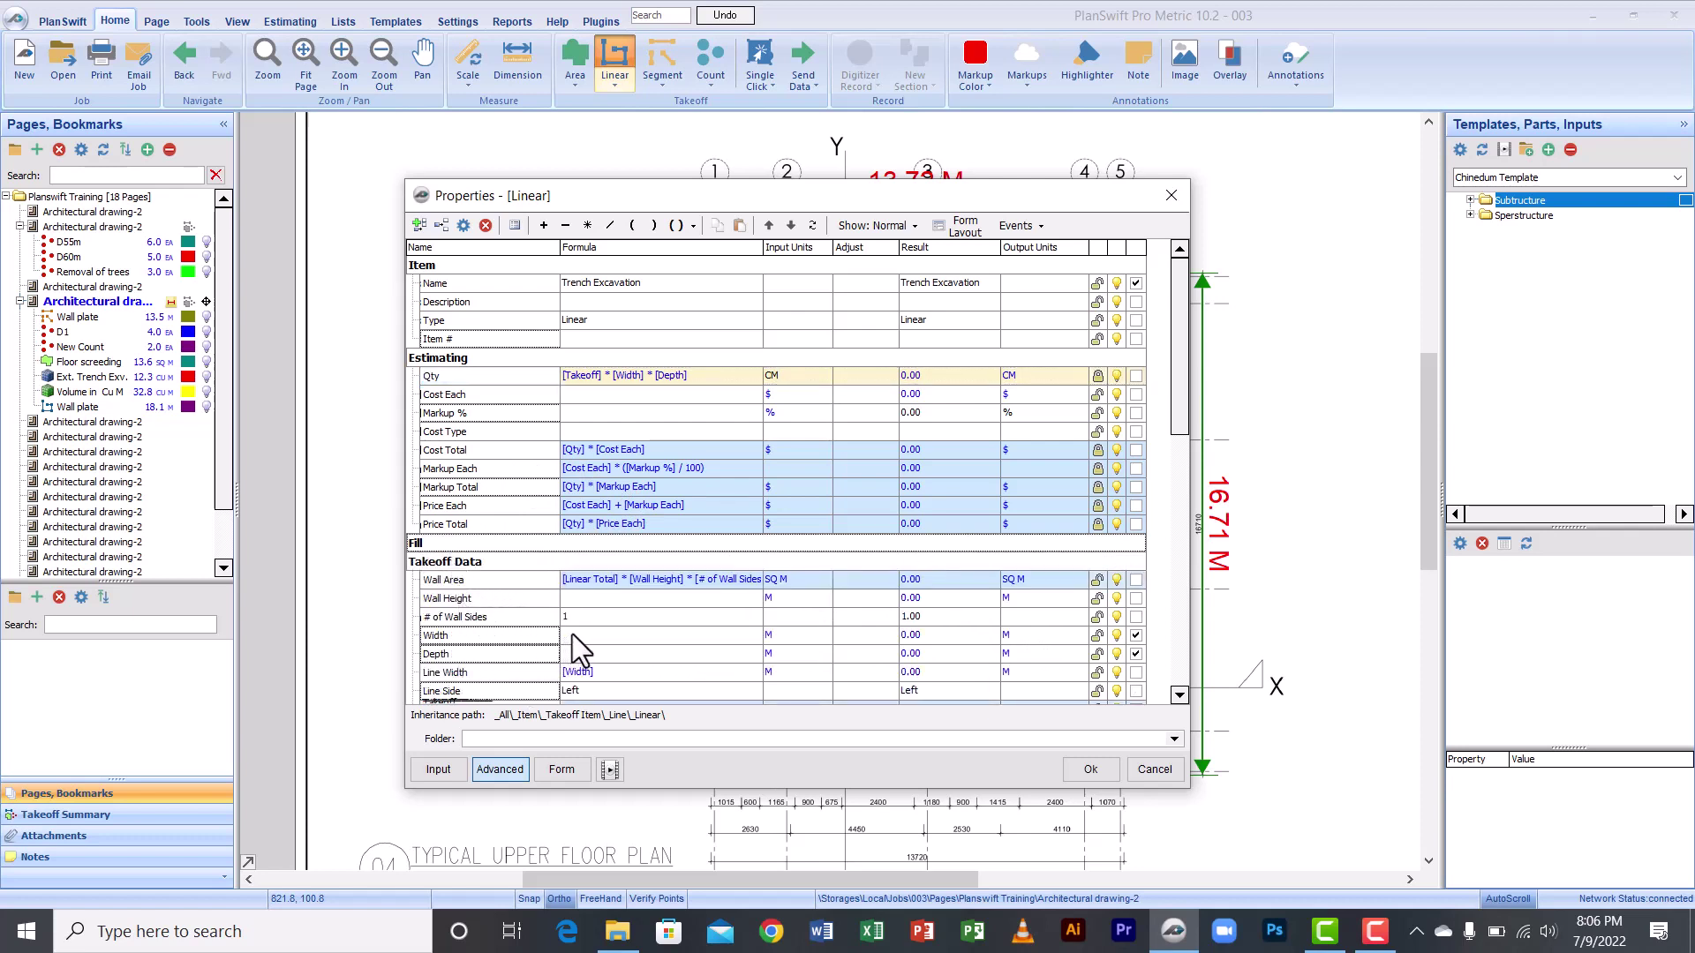
{"action": "left_click", "coordinate": [572, 635]}
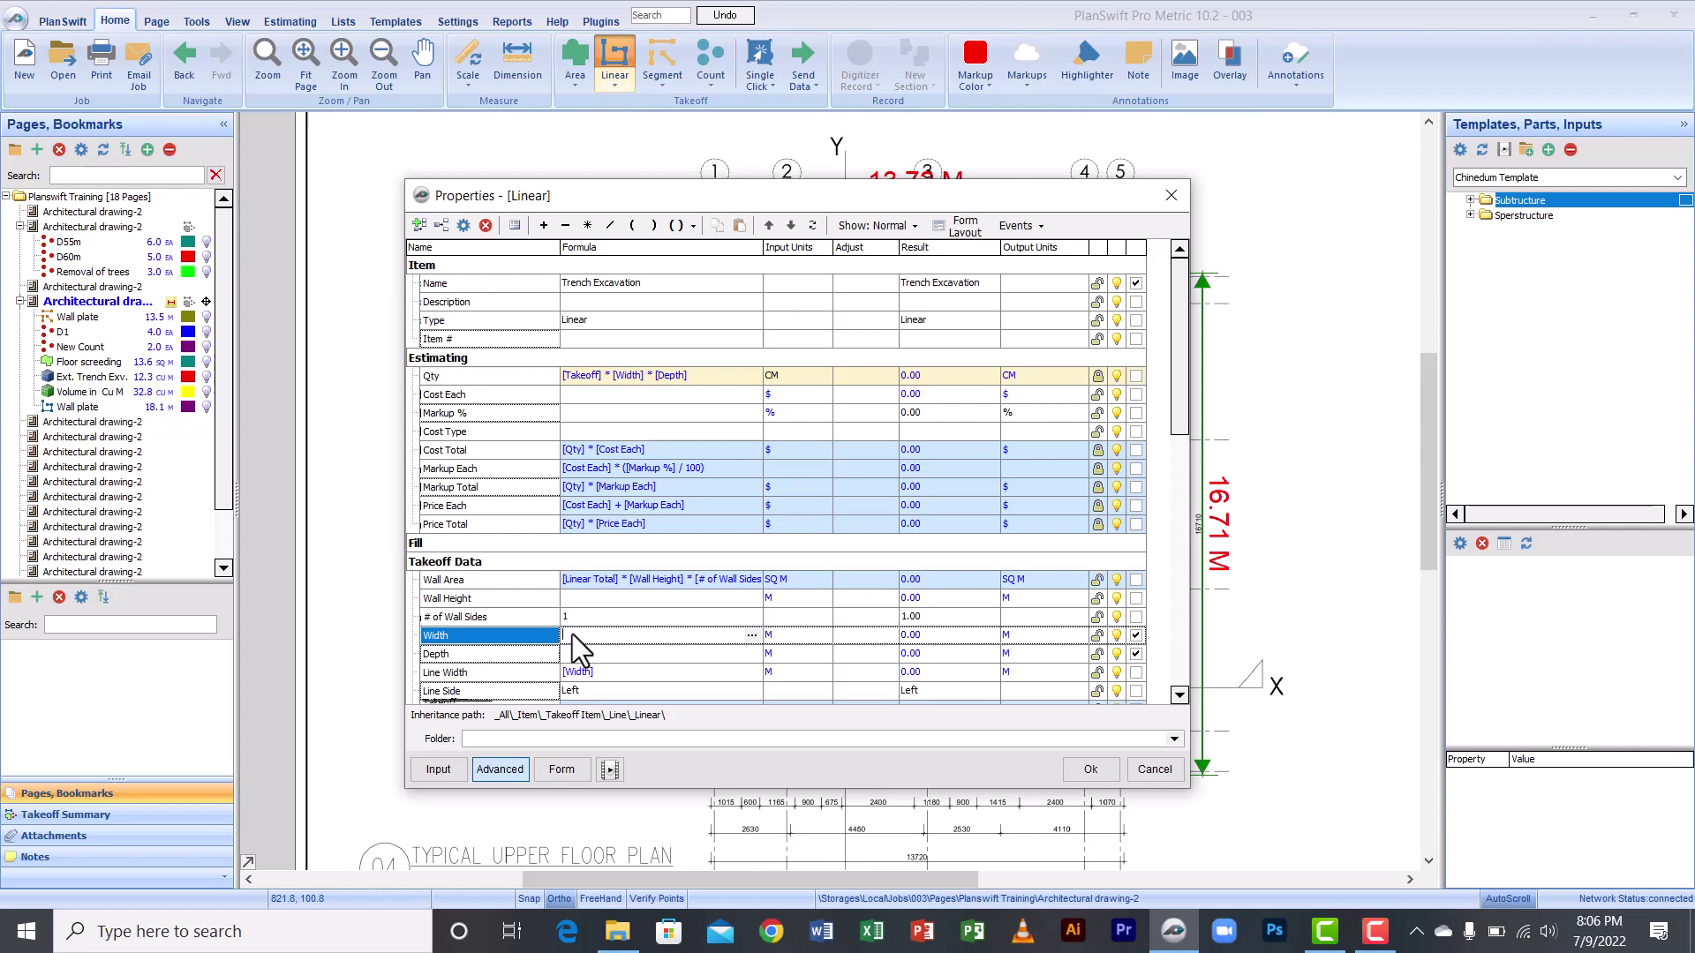
{"action": "type", "text": "675"}
{"action": "left_click", "coordinate": [575, 653]}
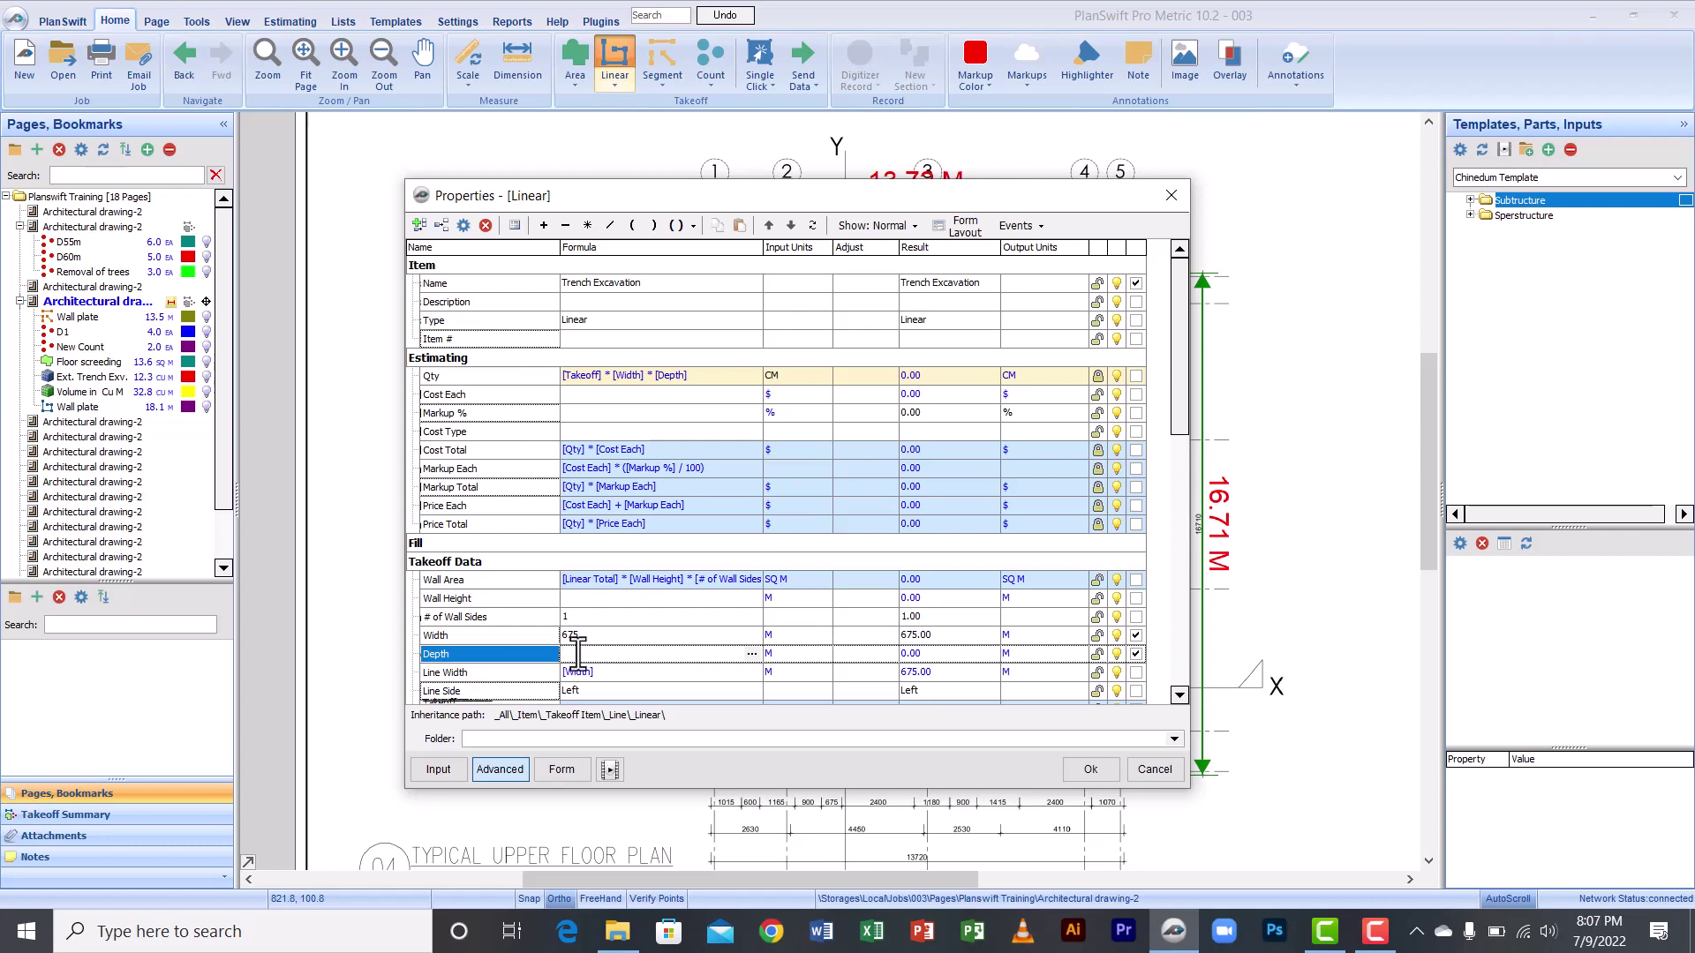
{"action": "type", "text": "1200"}
Step: Set the Width to 0.675 m and the Depth to 1.200 m, check them on the form and return to the advanced properties
{"action": "left_click", "coordinate": [594, 635]}
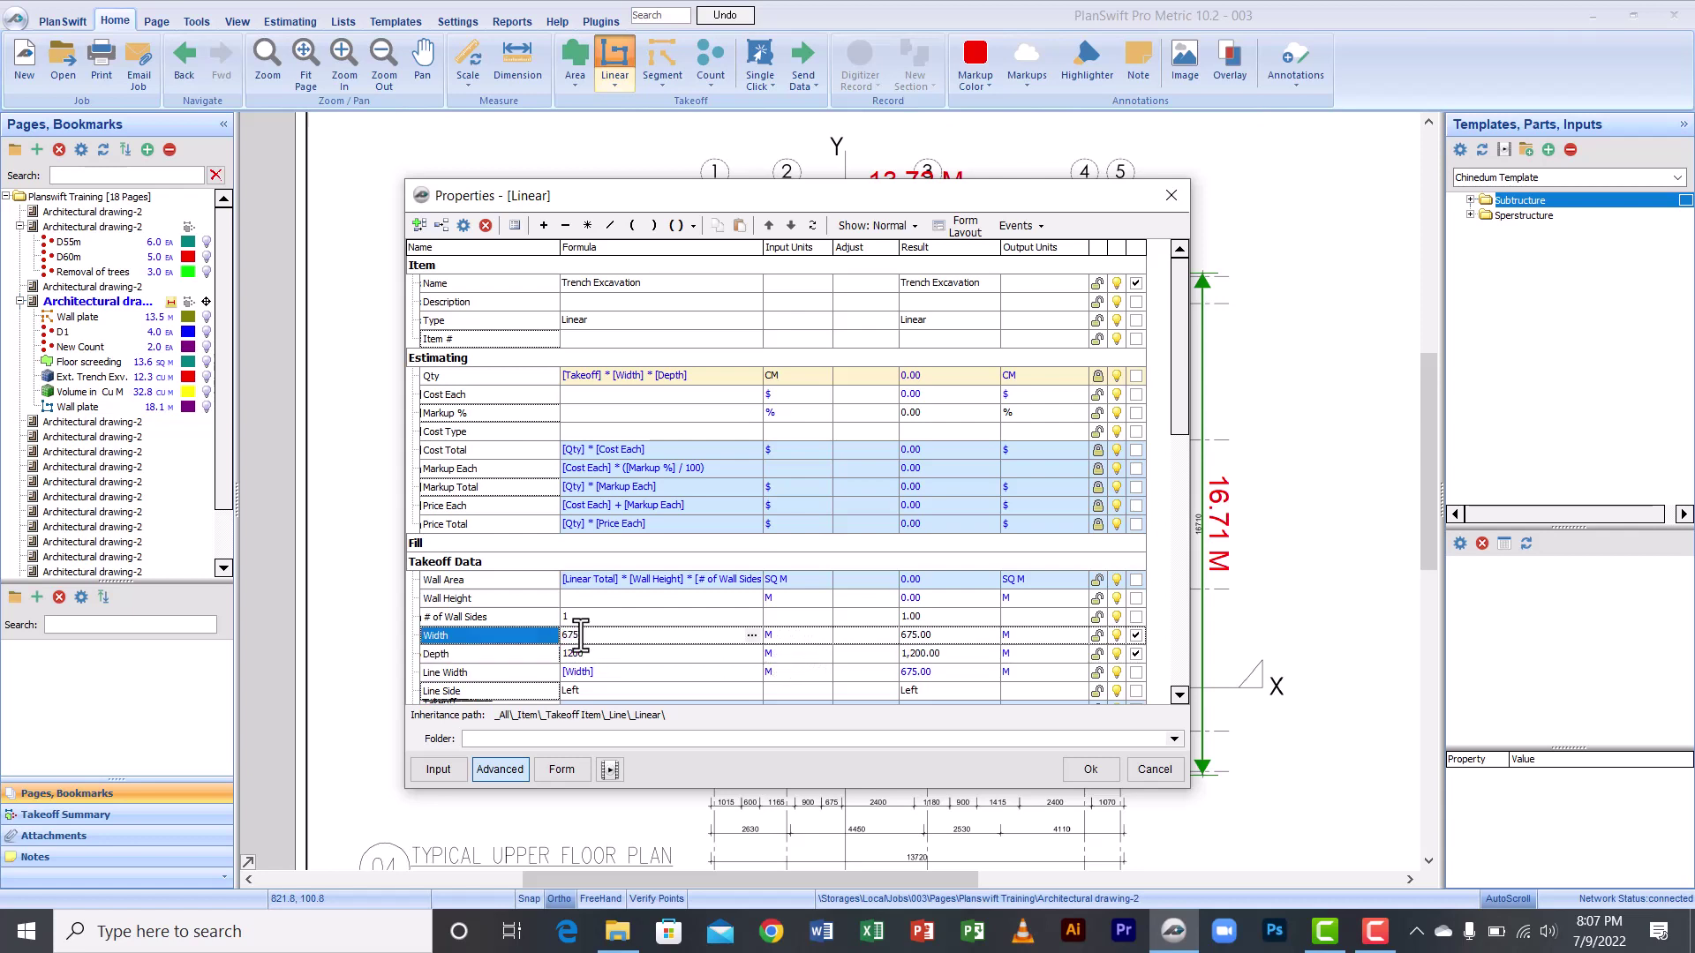
{"action": "left_click_drag", "start_coordinate": [581, 636], "coordinate": [562, 637]}
{"action": "type", "text": "0.675"}
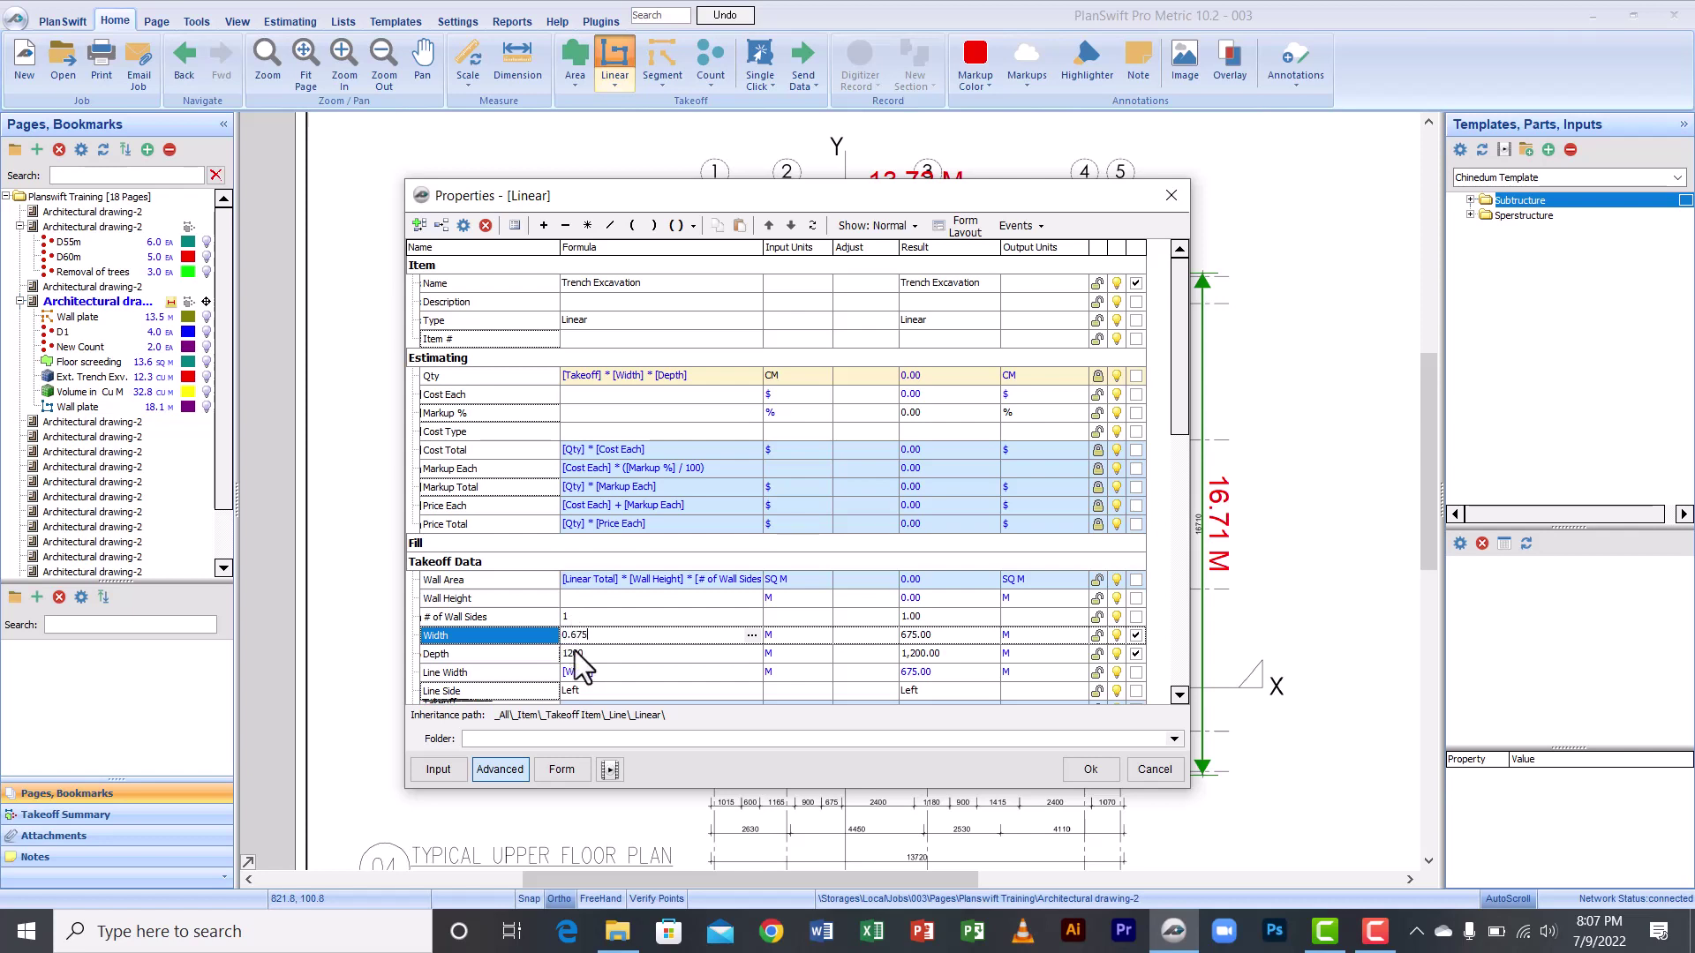
{"action": "left_click", "coordinate": [585, 653]}
{"action": "left_click_drag", "start_coordinate": [585, 653], "coordinate": [559, 653]}
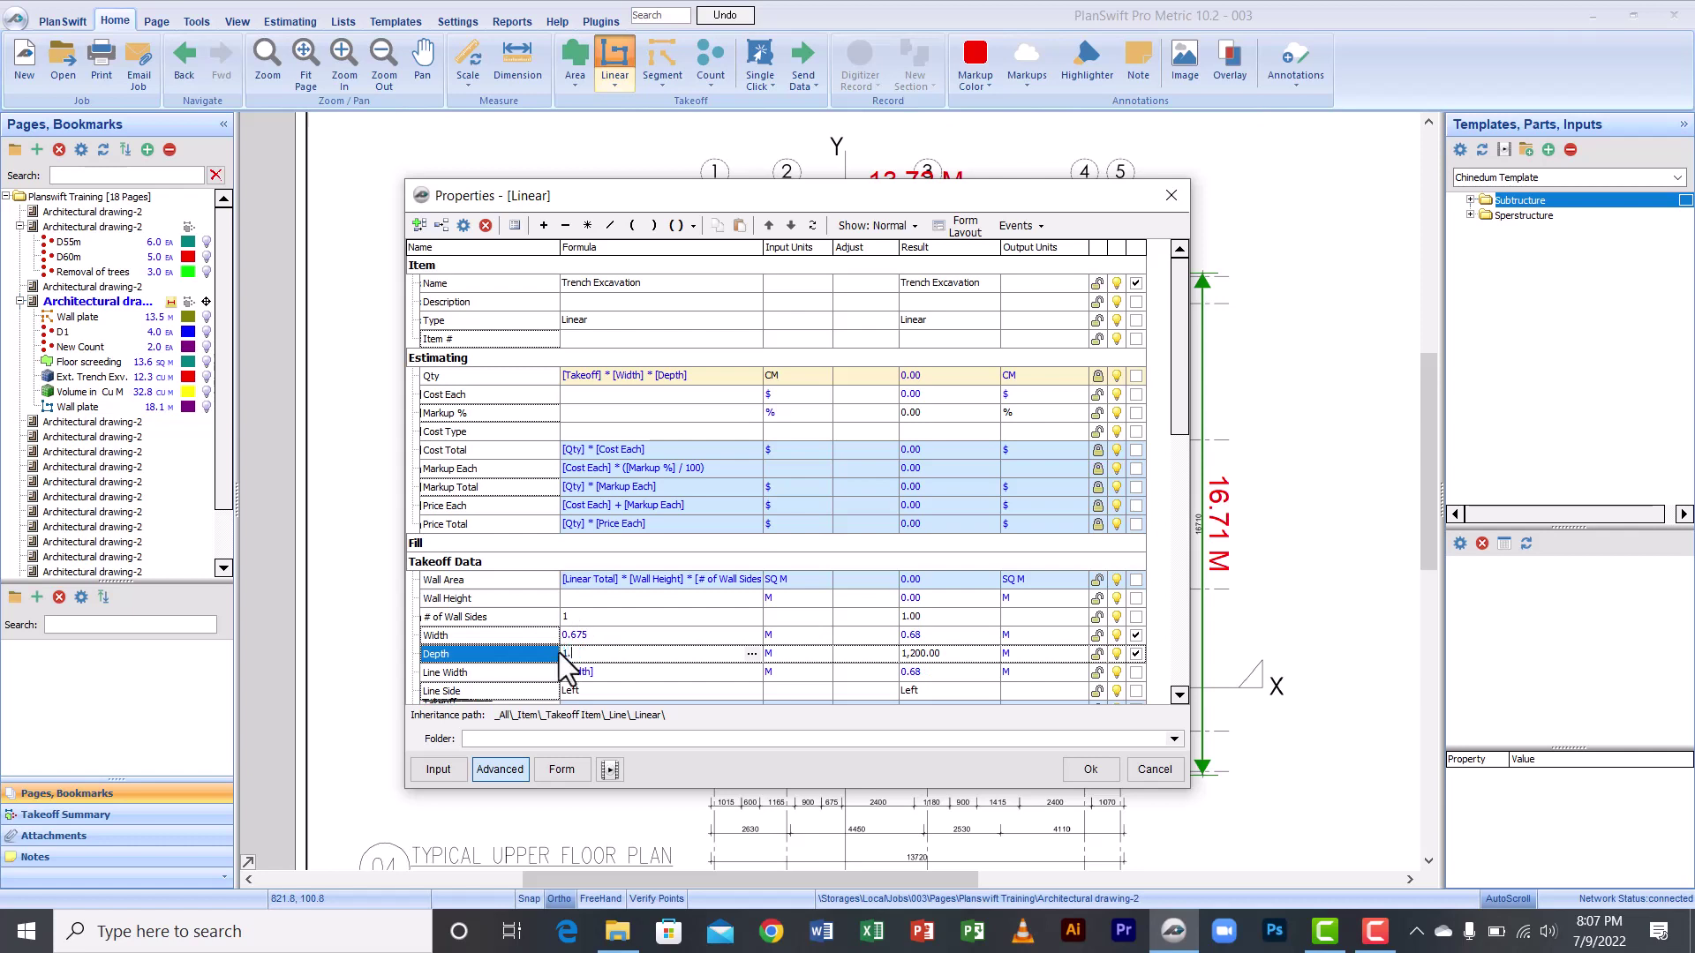
{"action": "type", "text": "1.20"}
{"action": "left_click", "coordinate": [556, 769]}
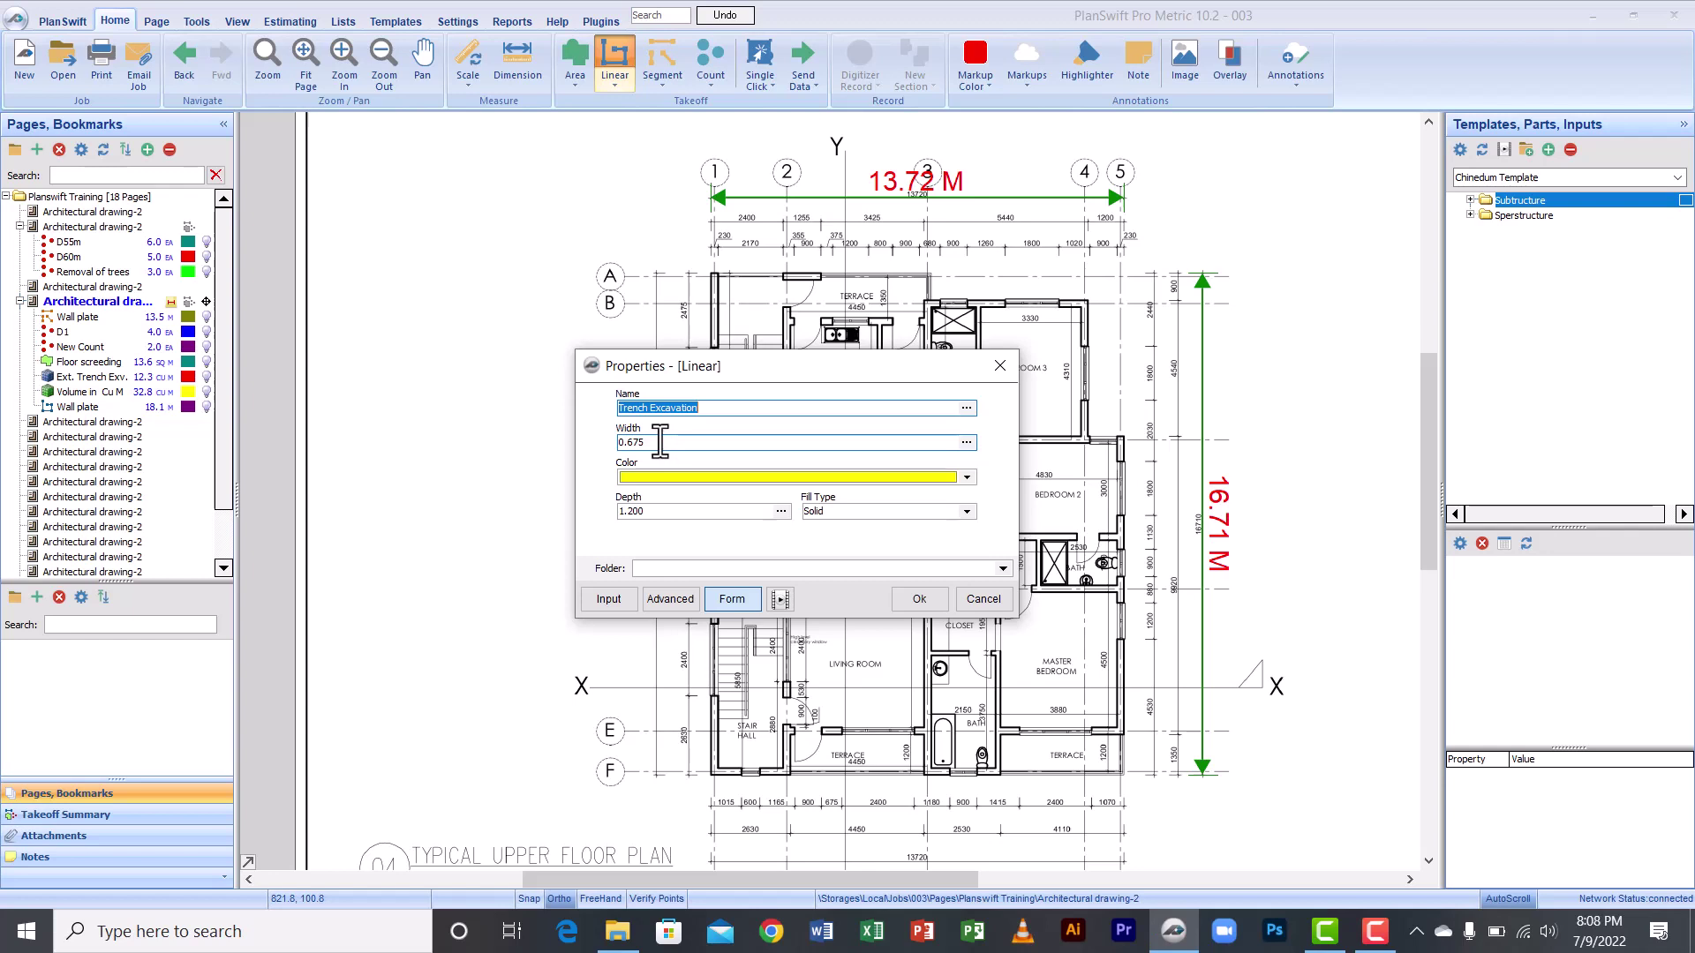
{"action": "left_click", "coordinate": [659, 596]}
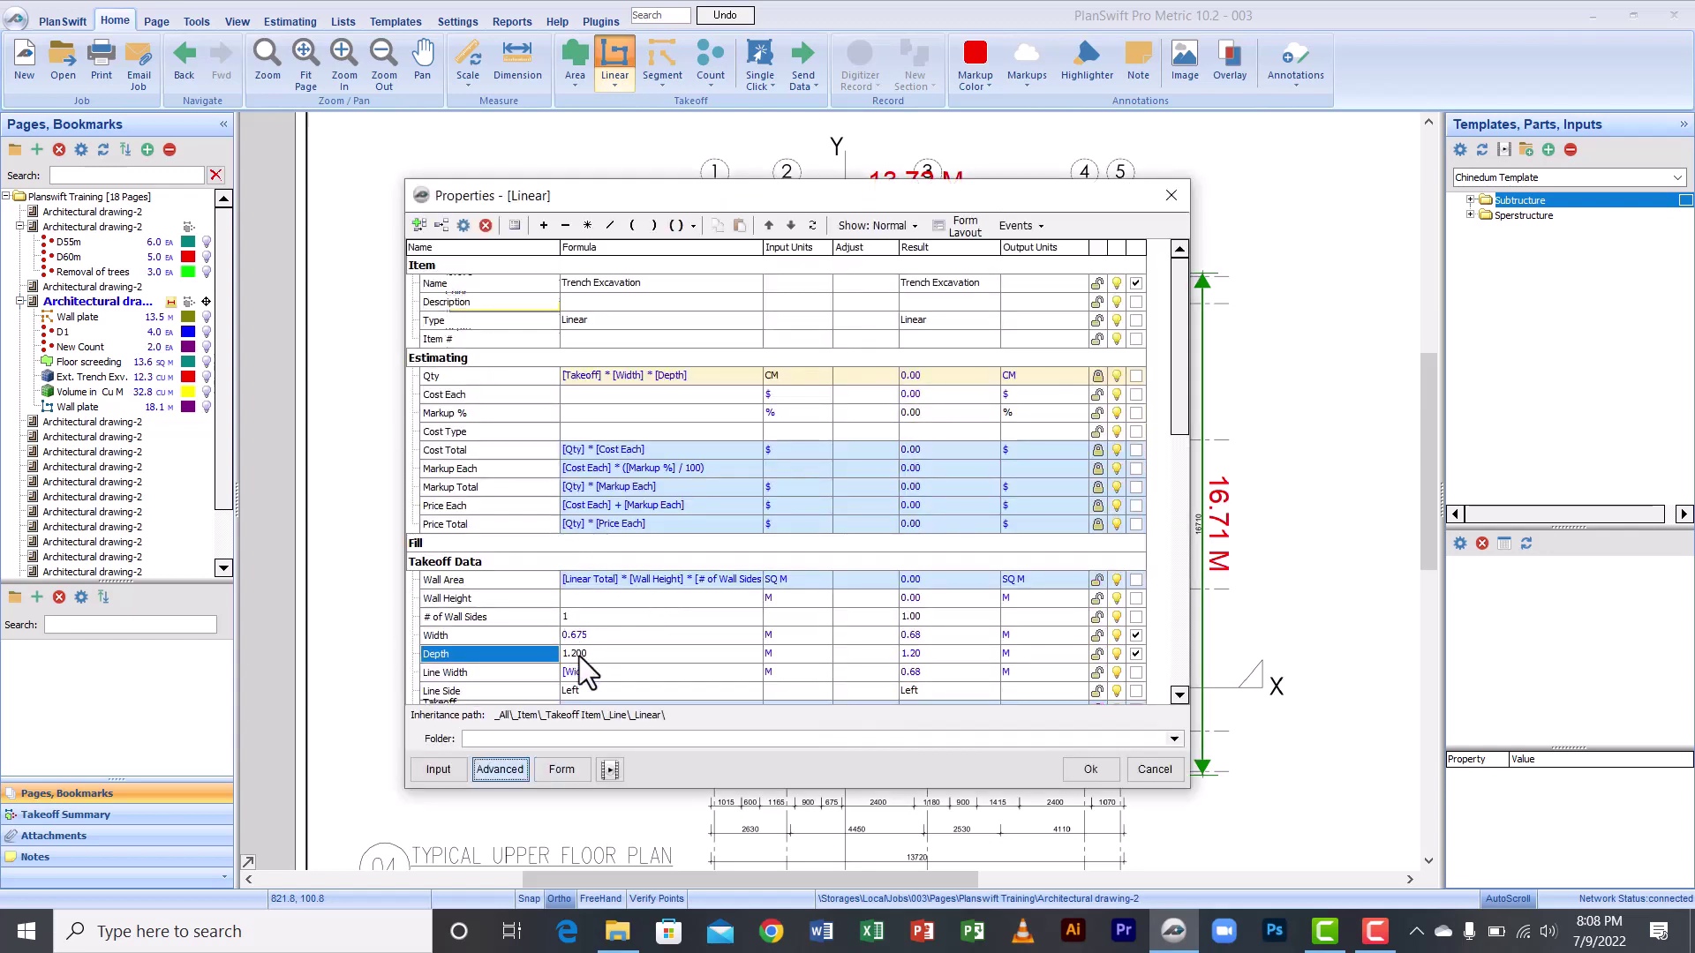
Step: Clear the Width and Depth values, check the blank fields on the form and return to the advanced properties
{"action": "left_click", "coordinate": [591, 636]}
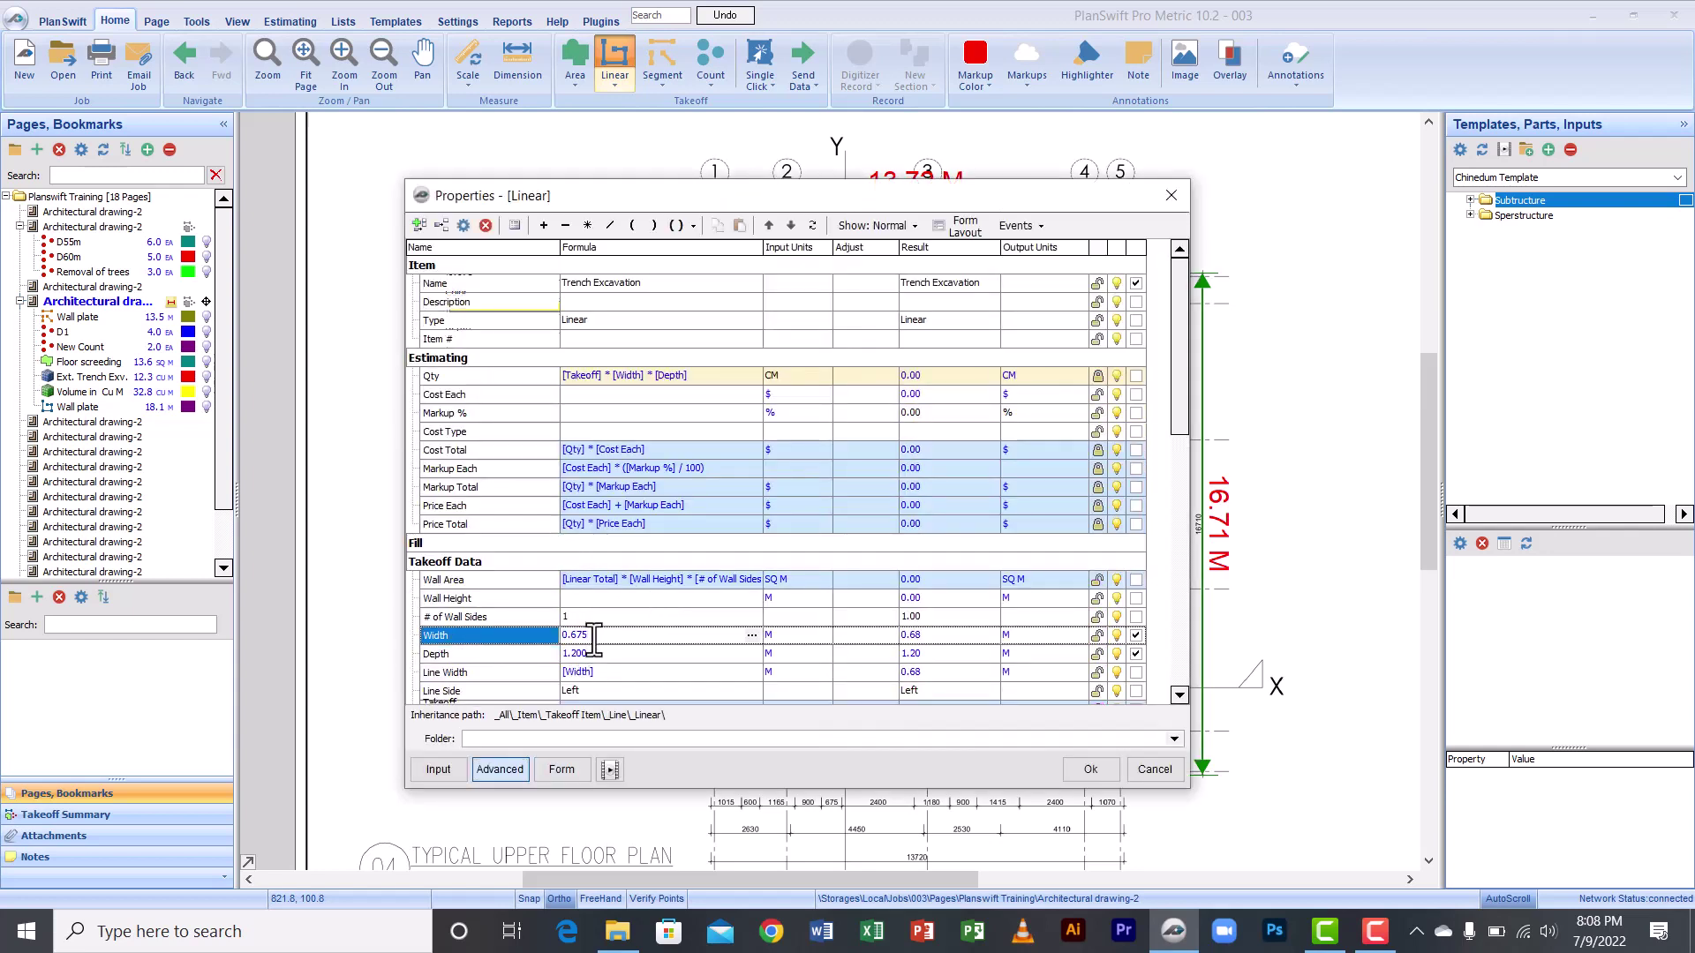
{"action": "left_click_drag", "start_coordinate": [593, 640], "coordinate": [561, 639]}
{"action": "left_click", "coordinate": [586, 653]}
{"action": "key", "text": "BackSpace"}
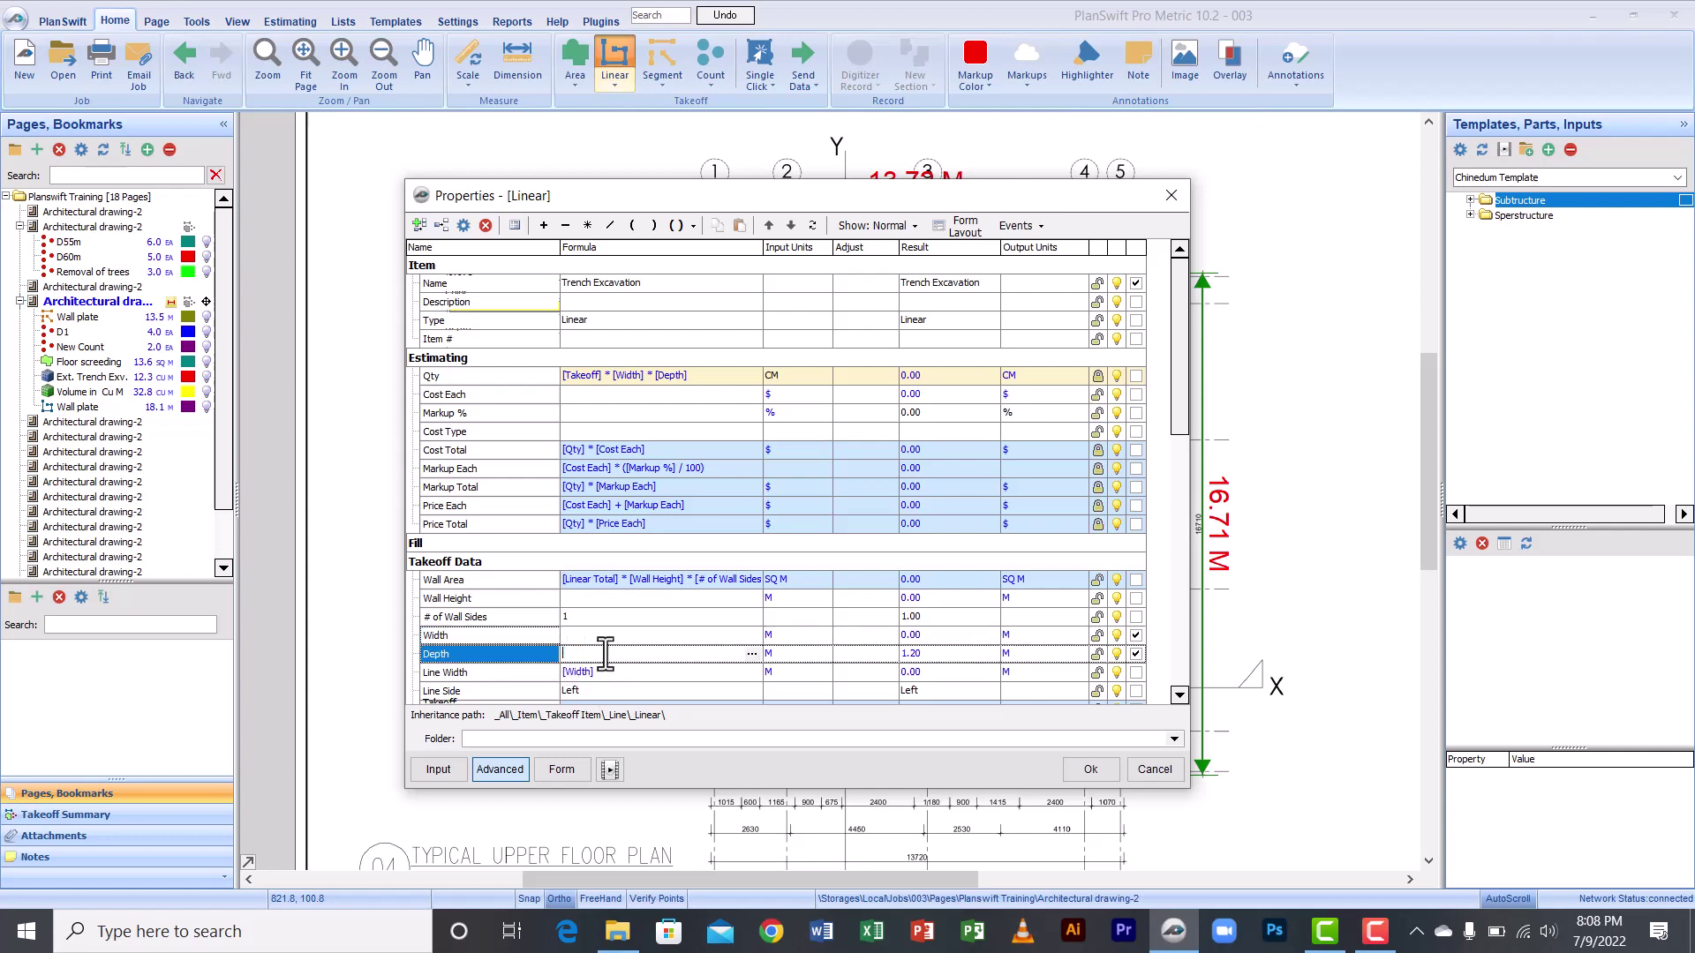
{"action": "left_click", "coordinate": [560, 769]}
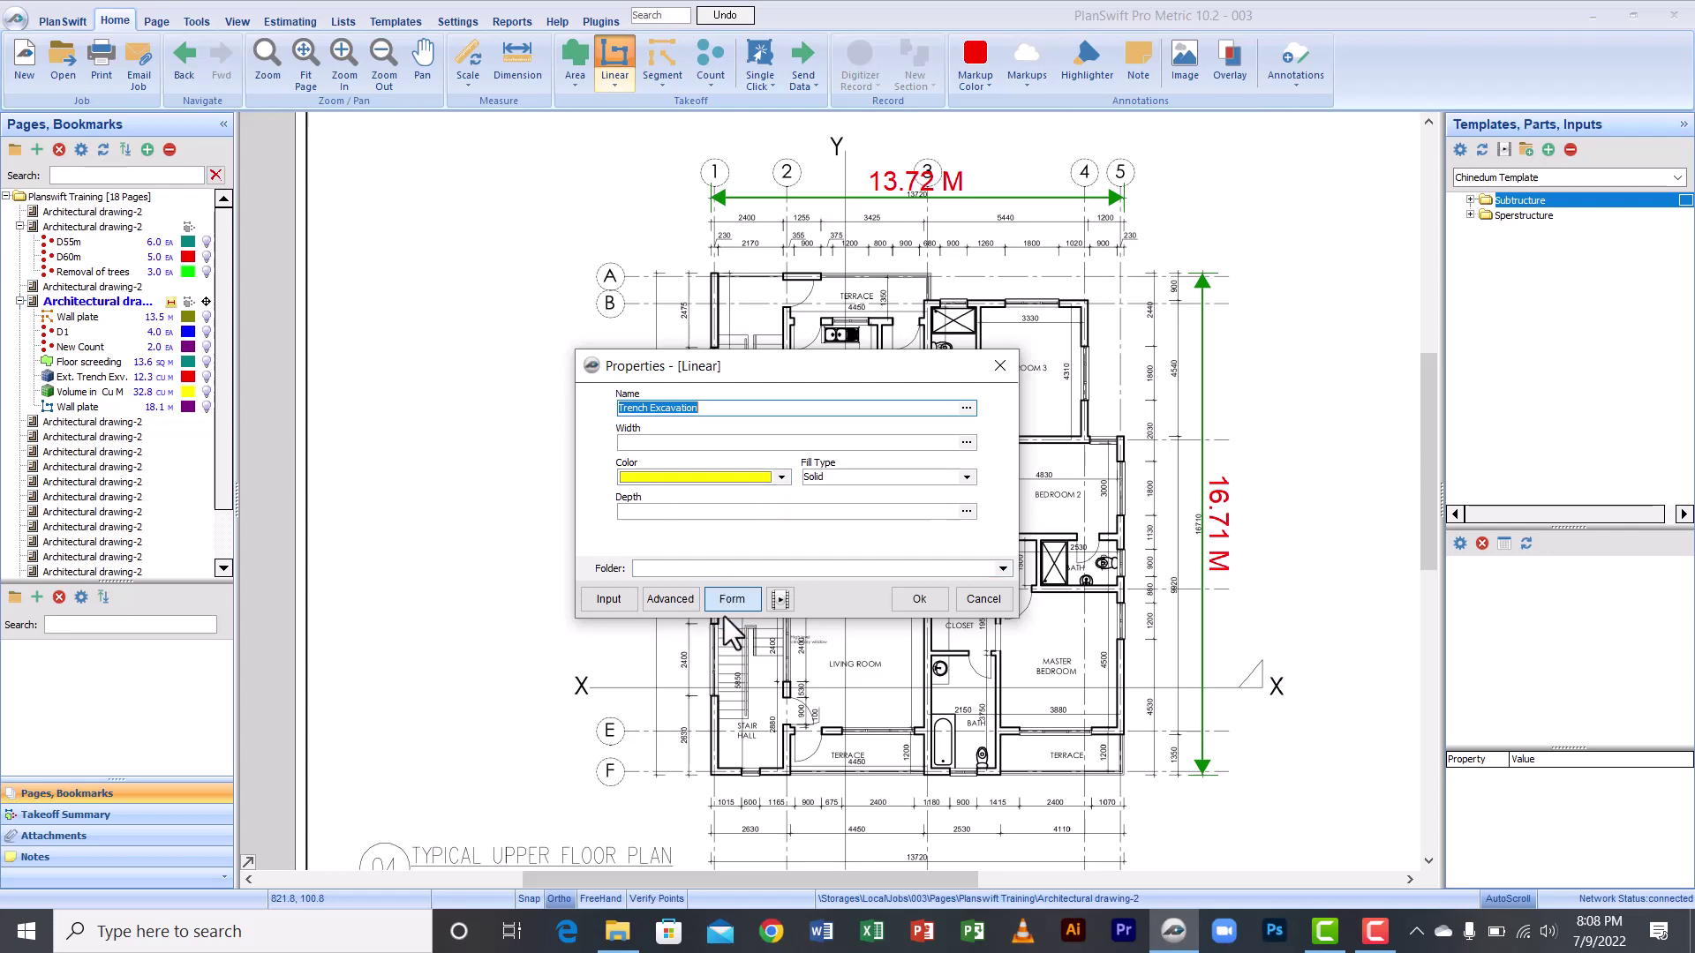
{"action": "left_click", "coordinate": [687, 597]}
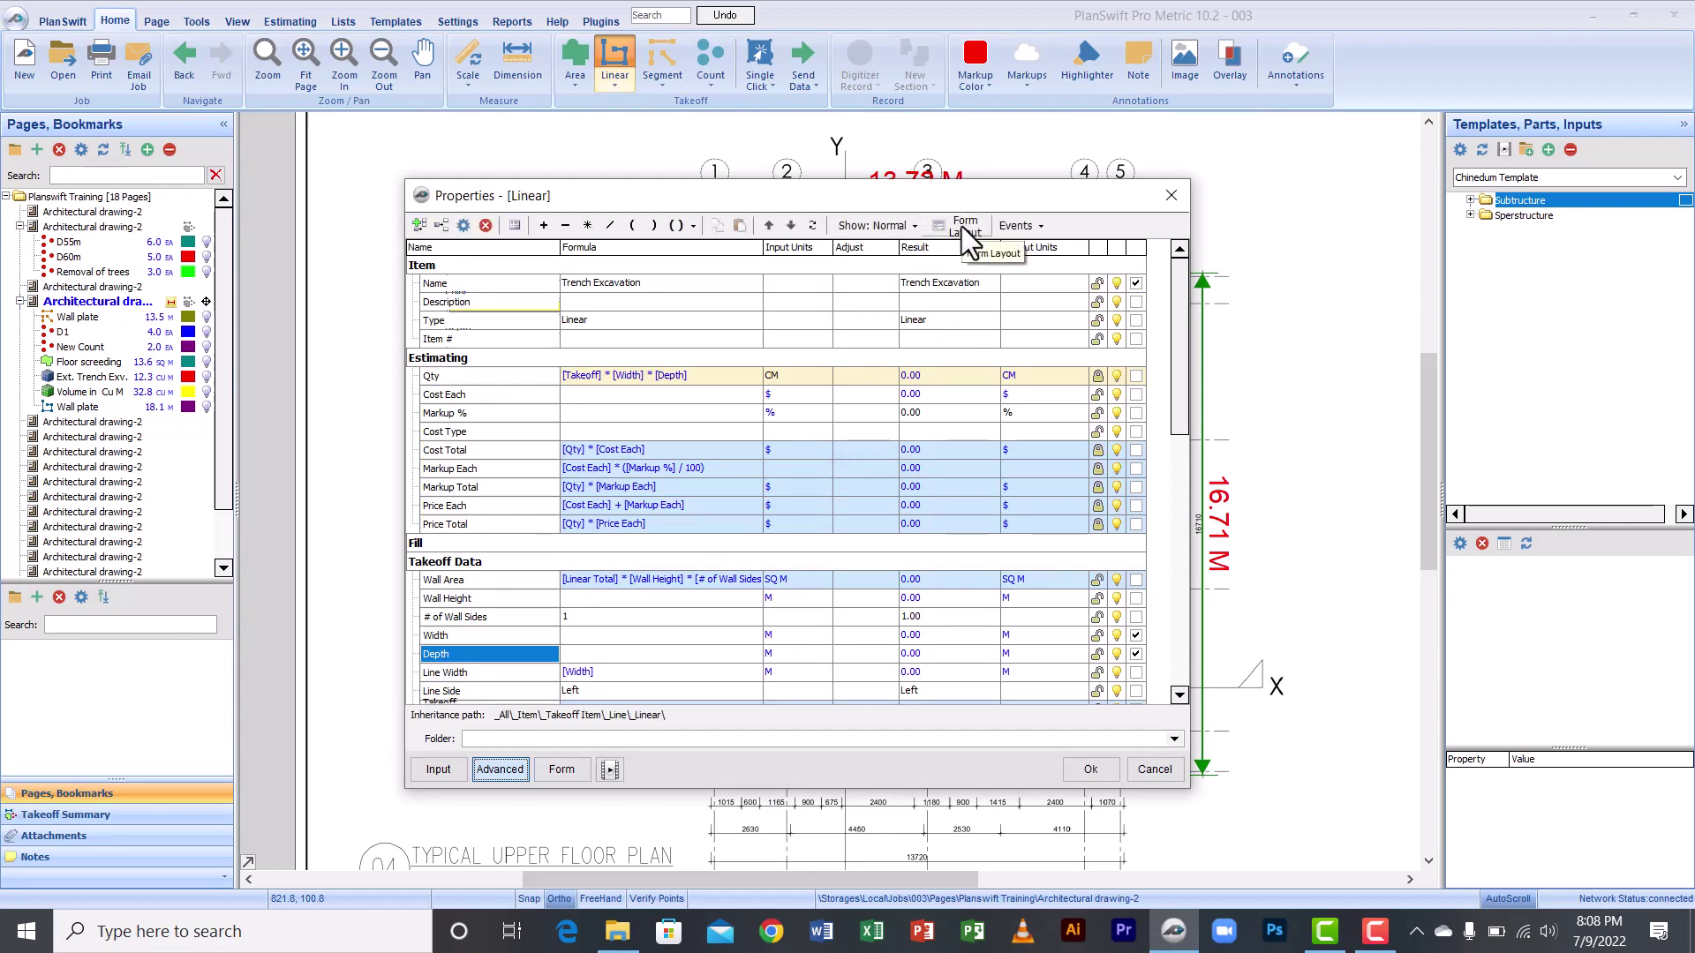
Step: Open the form layout of the trench excavation and show the units for the Width field
{"action": "left_click", "coordinate": [961, 226]}
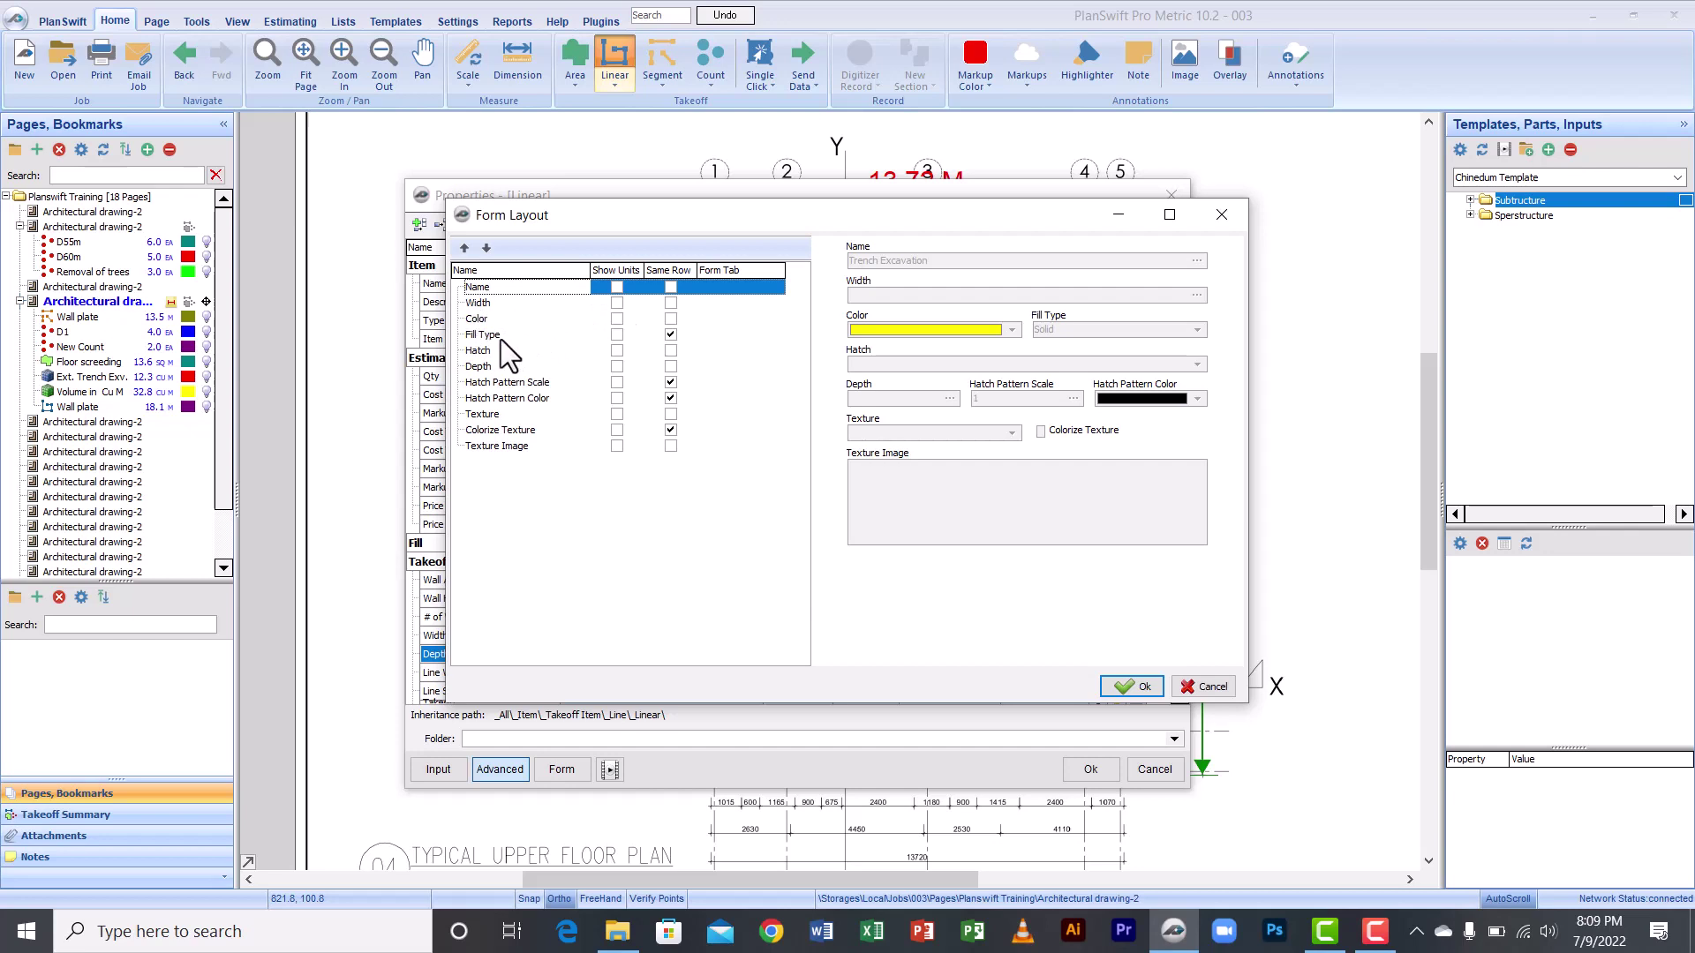
{"action": "left_click", "coordinate": [617, 303]}
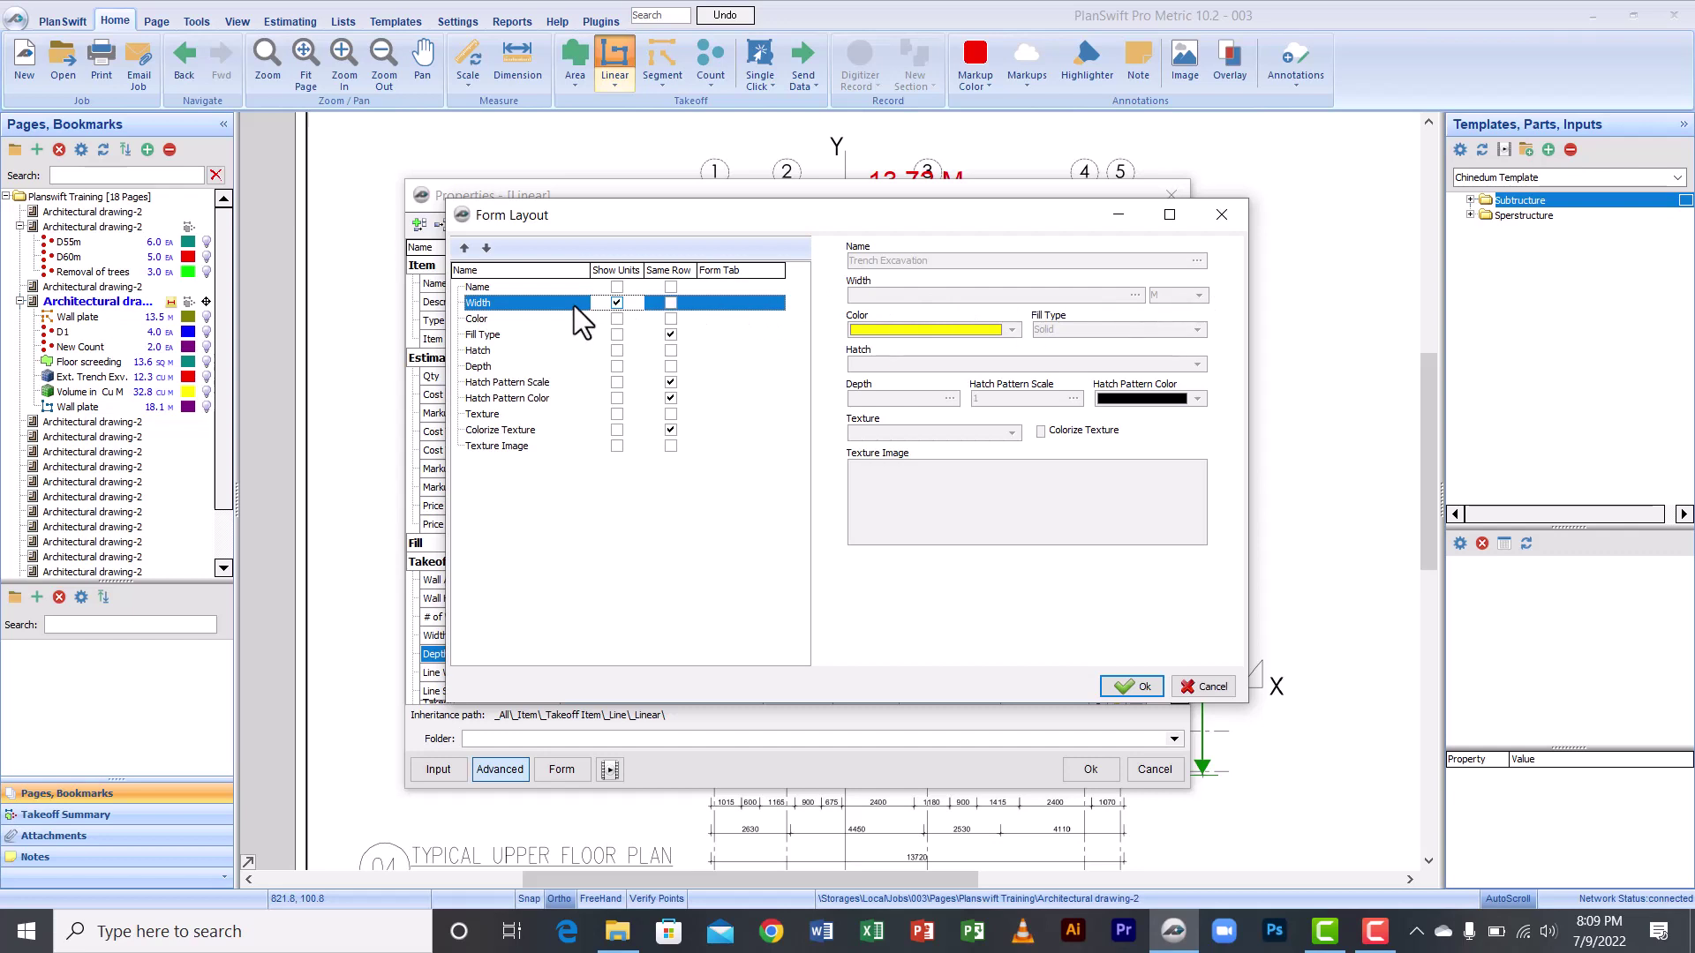
{"action": "left_click", "coordinate": [616, 301]}
Step: Move the Depth field directly below Width in the form layout, show its units and accept the layout
{"action": "left_click", "coordinate": [479, 367]}
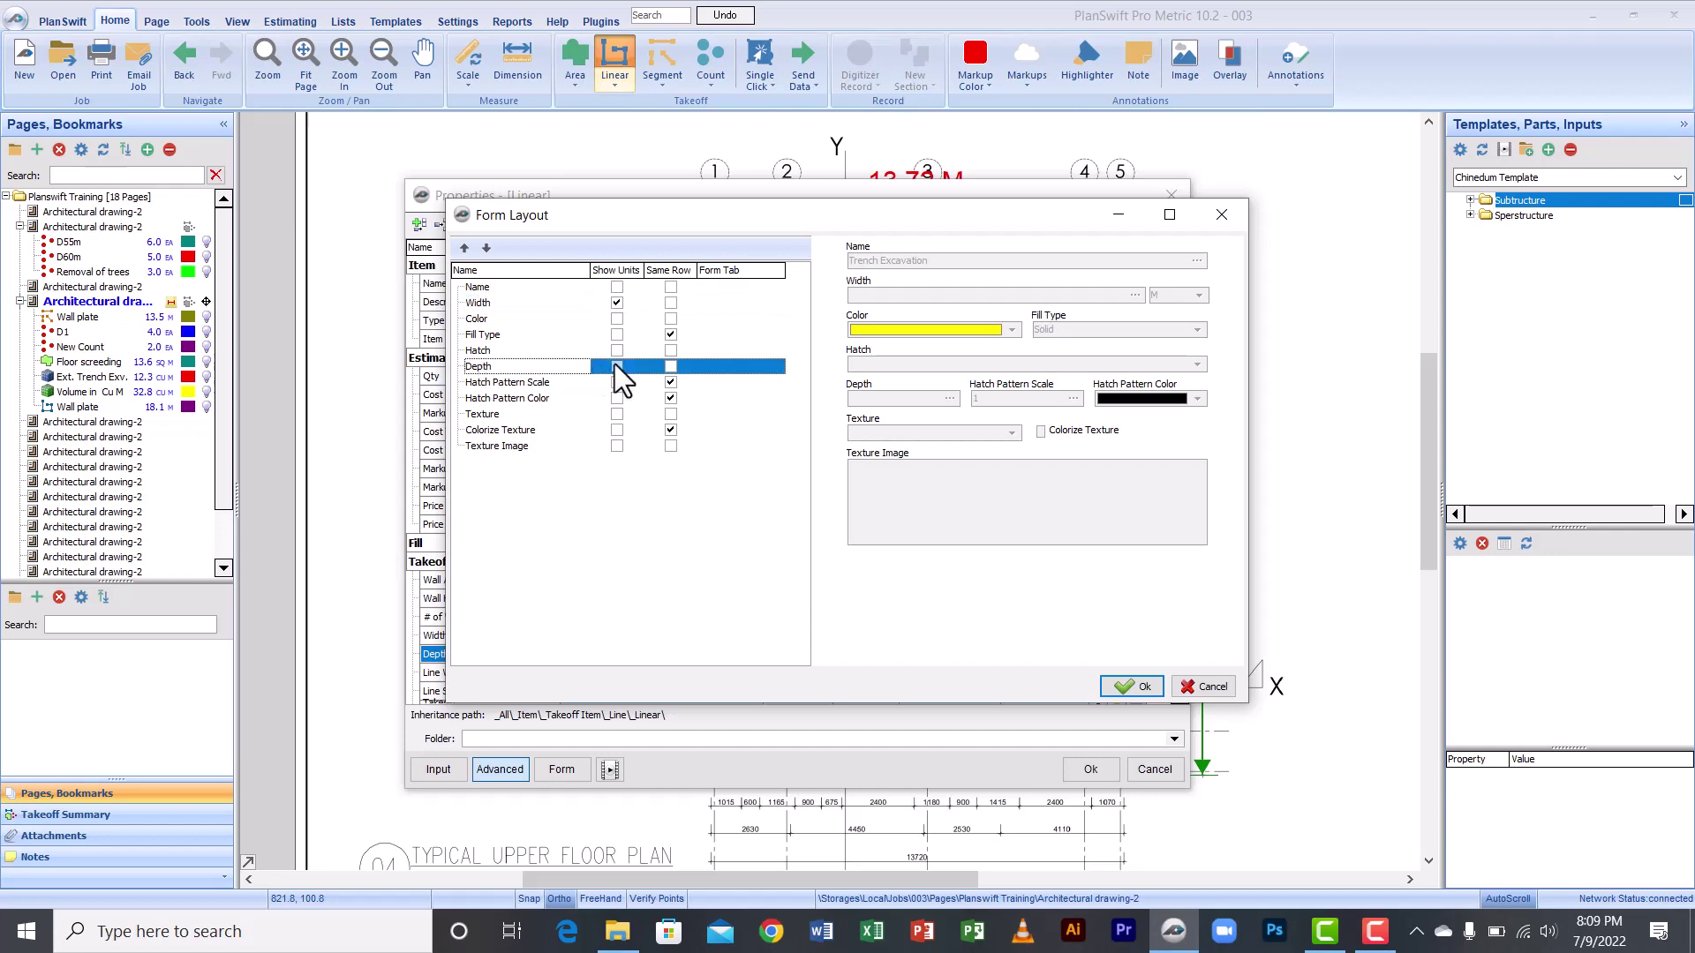
{"action": "left_click", "coordinate": [465, 249]}
{"action": "left_click", "coordinate": [465, 248]}
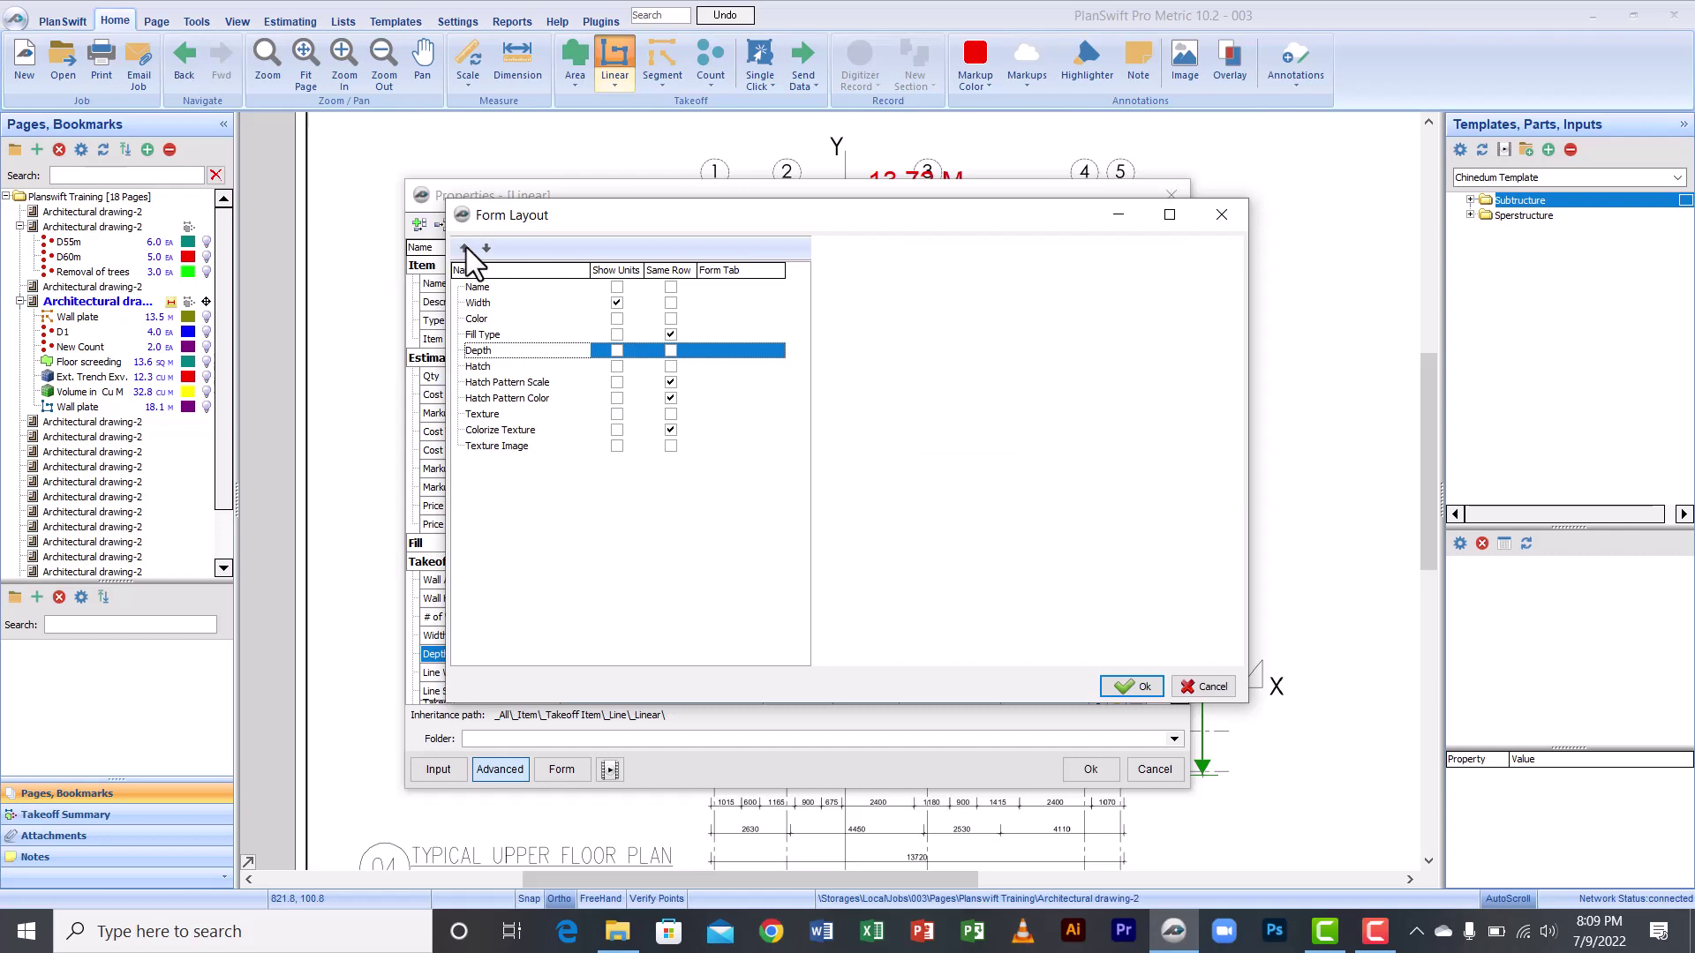
{"action": "left_click", "coordinate": [465, 249]}
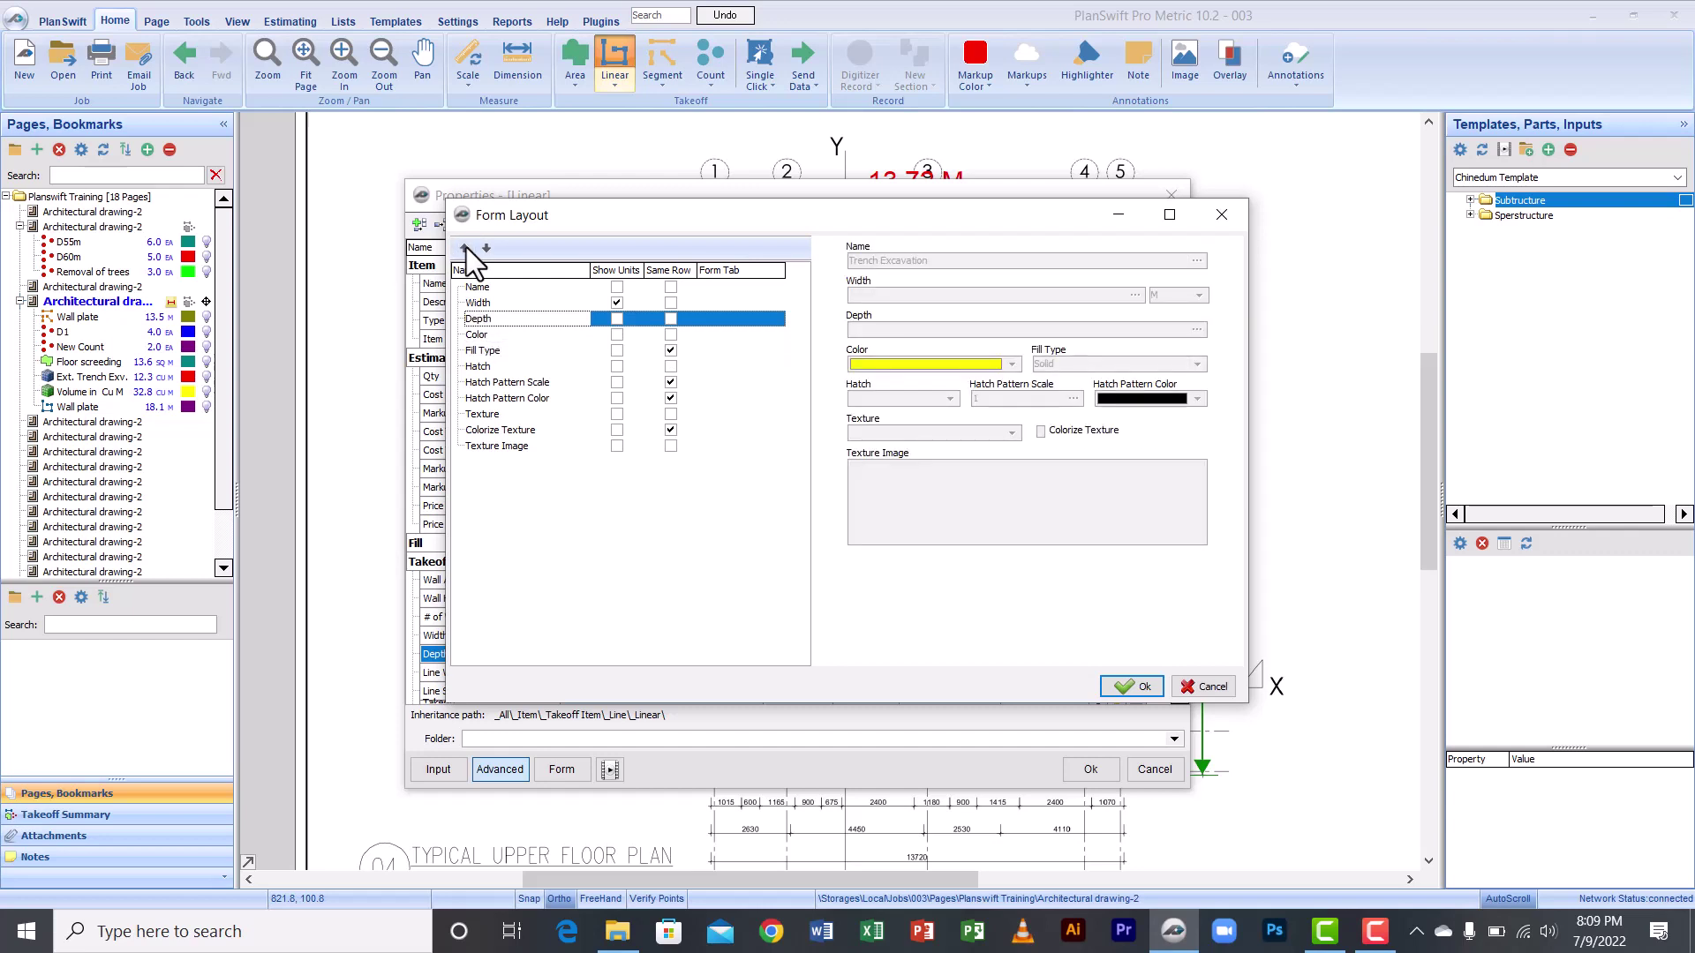
{"action": "left_click", "coordinate": [465, 249]}
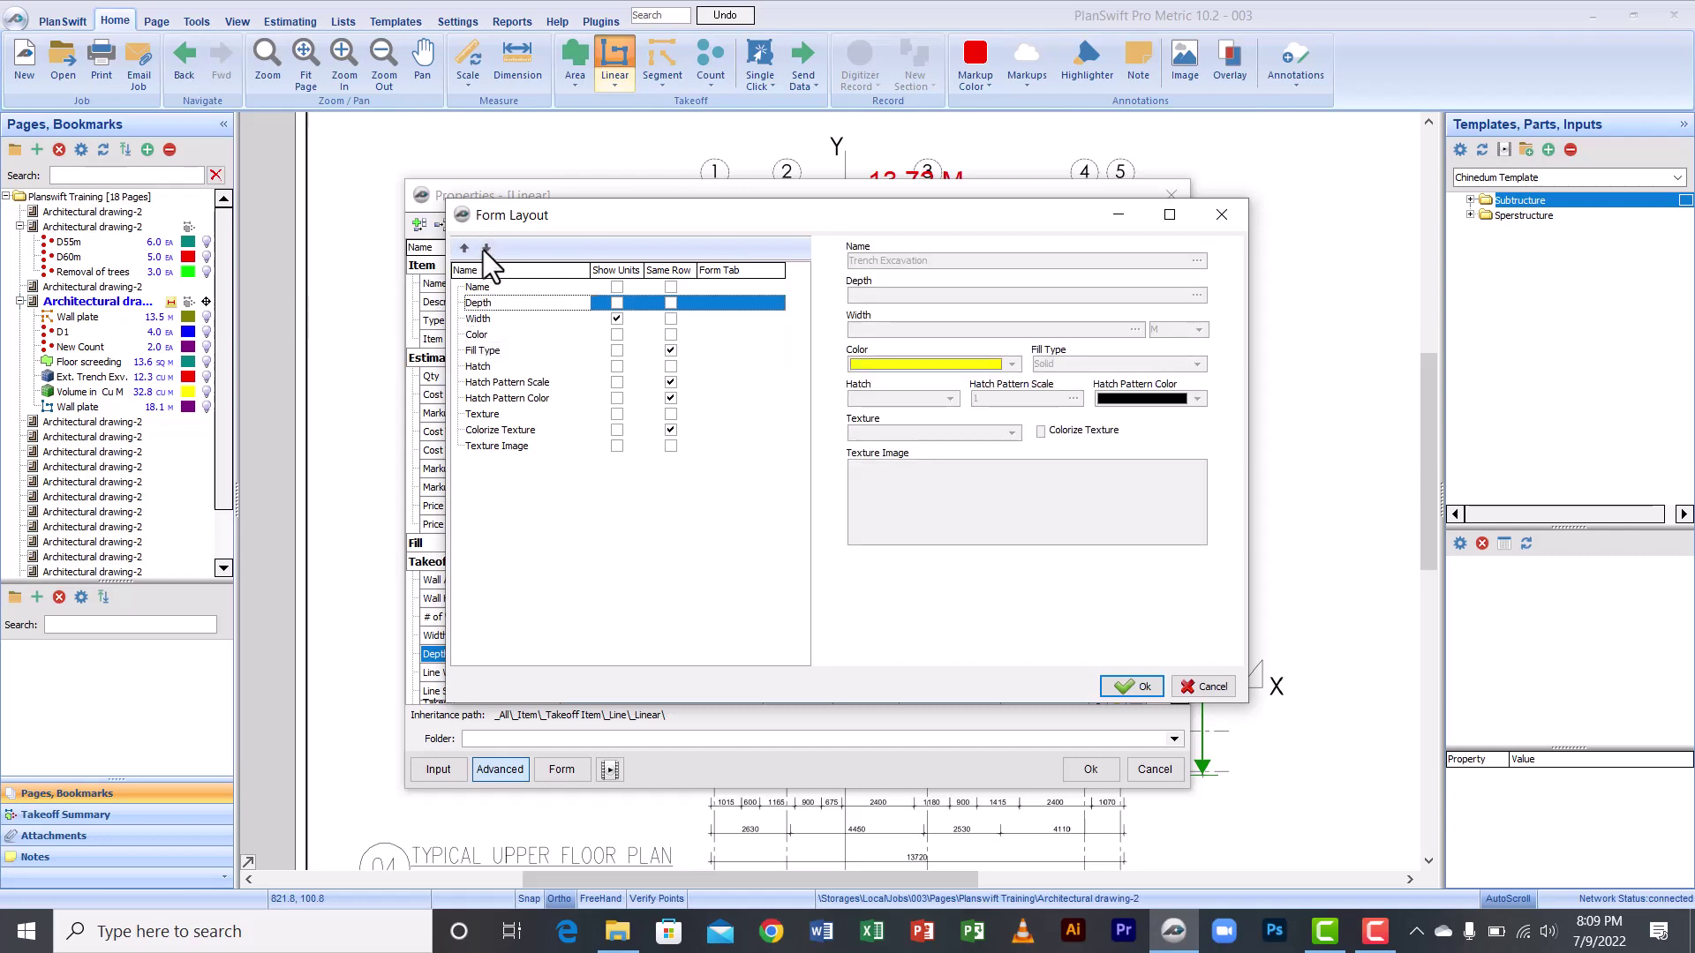
{"action": "left_click", "coordinate": [484, 251]}
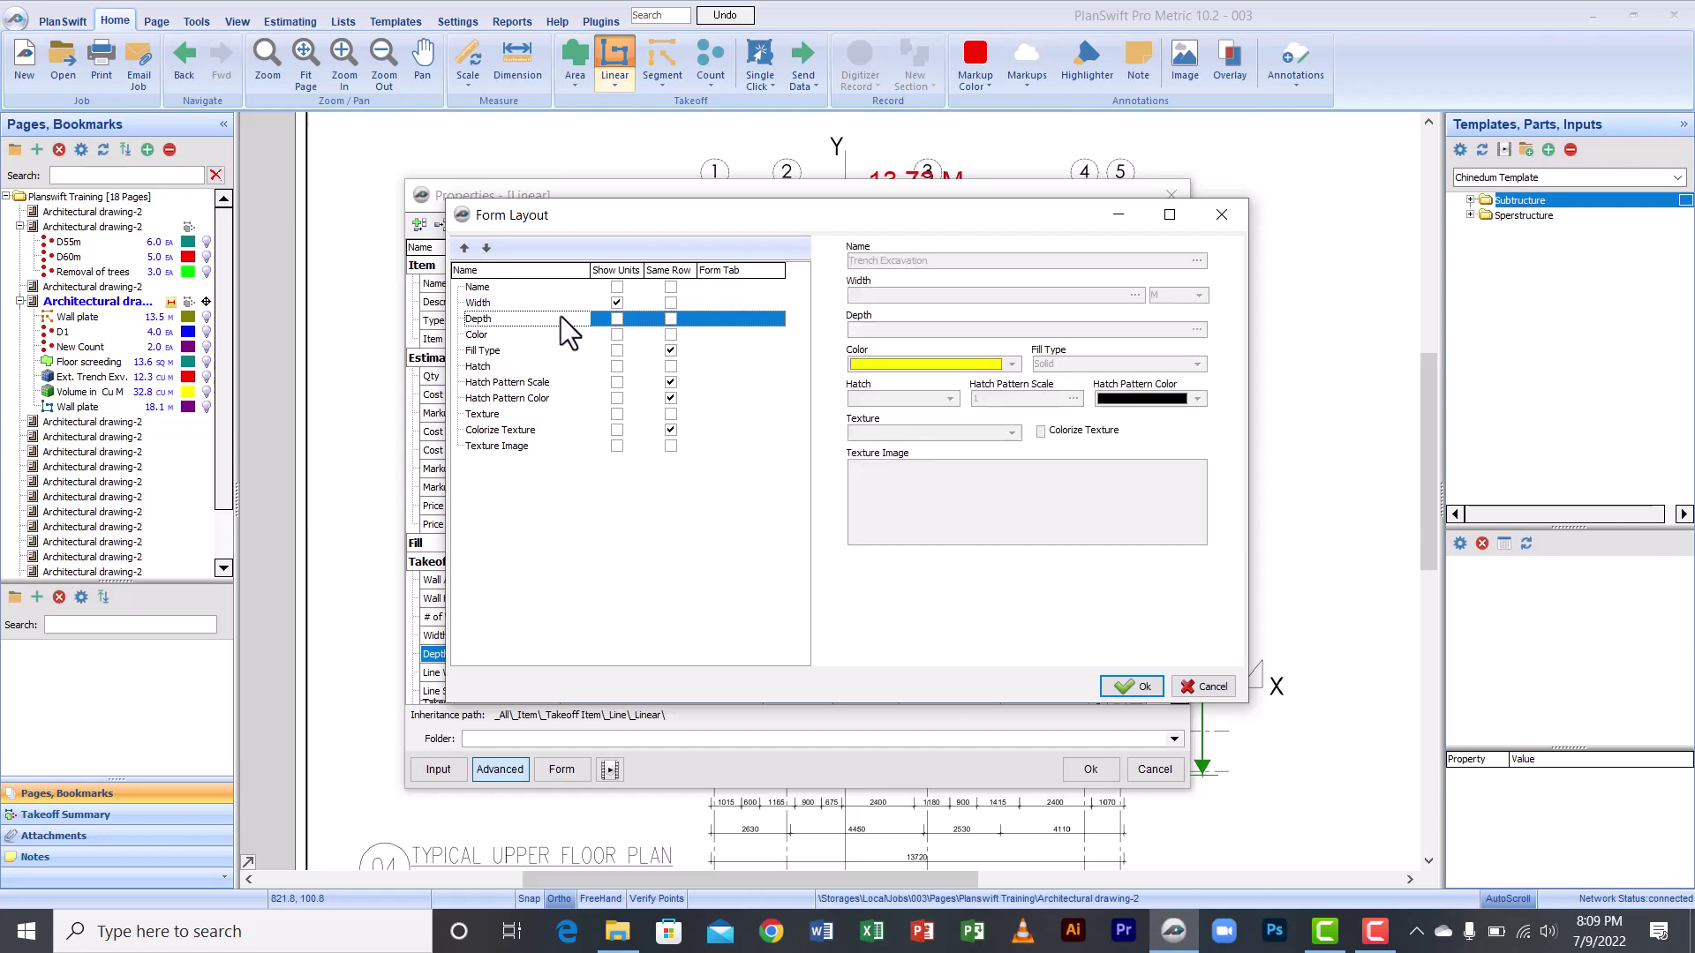
{"action": "left_click", "coordinate": [616, 320]}
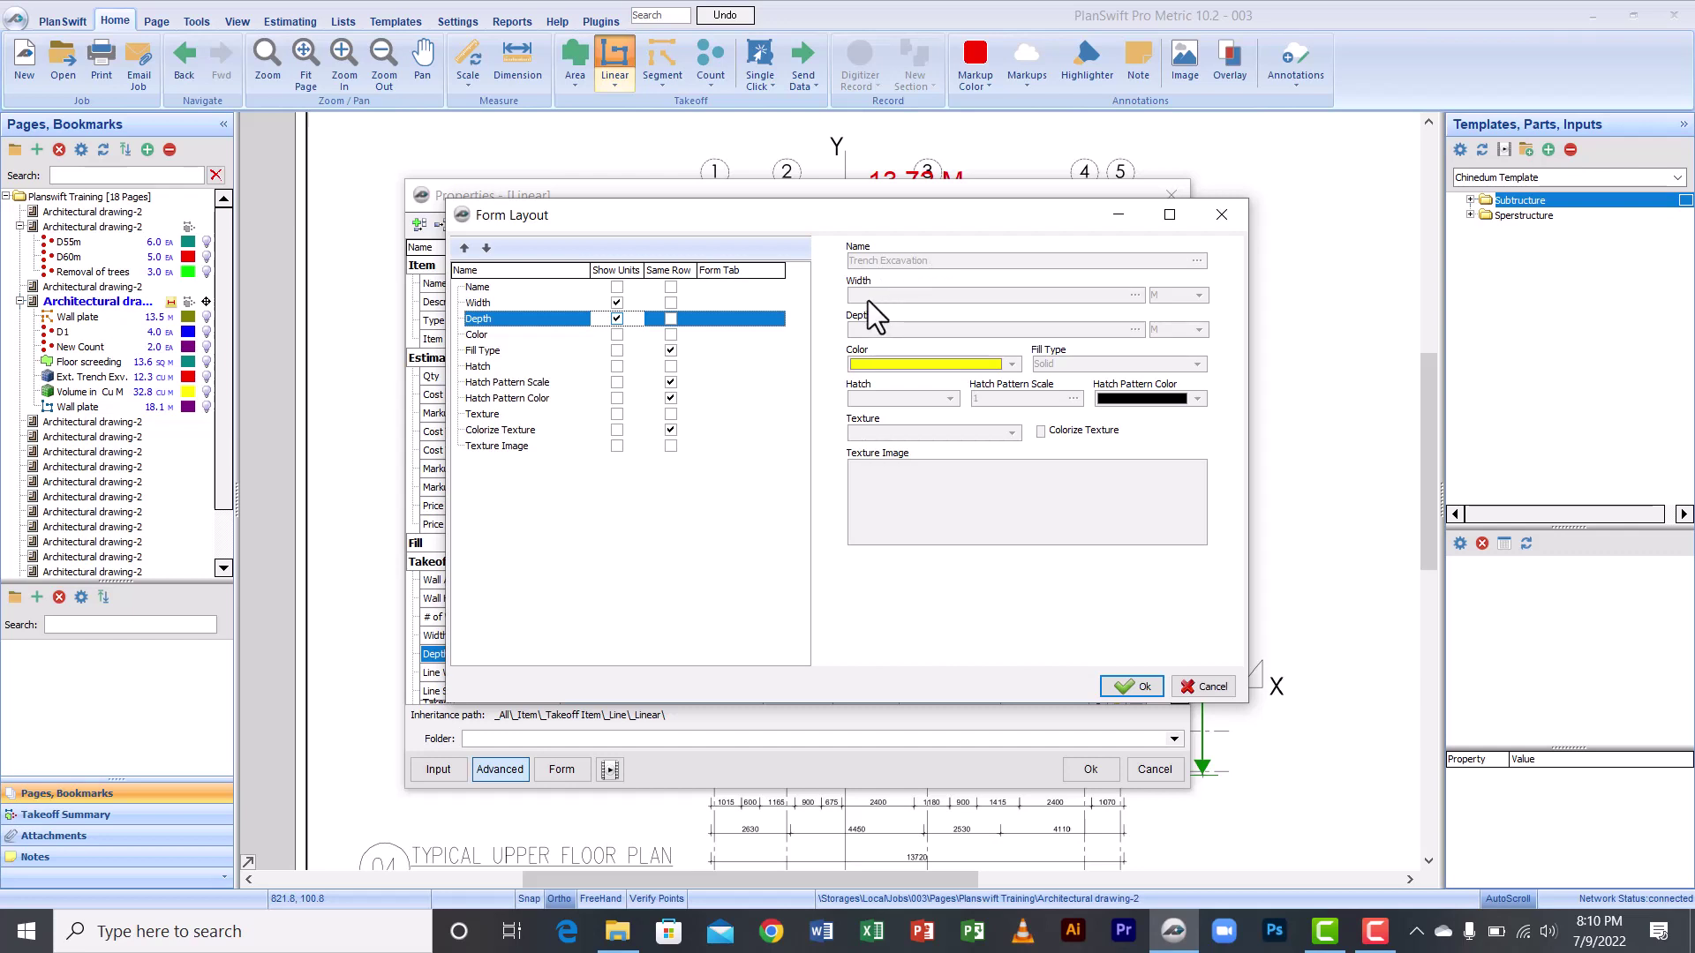
{"action": "left_click", "coordinate": [1131, 685]}
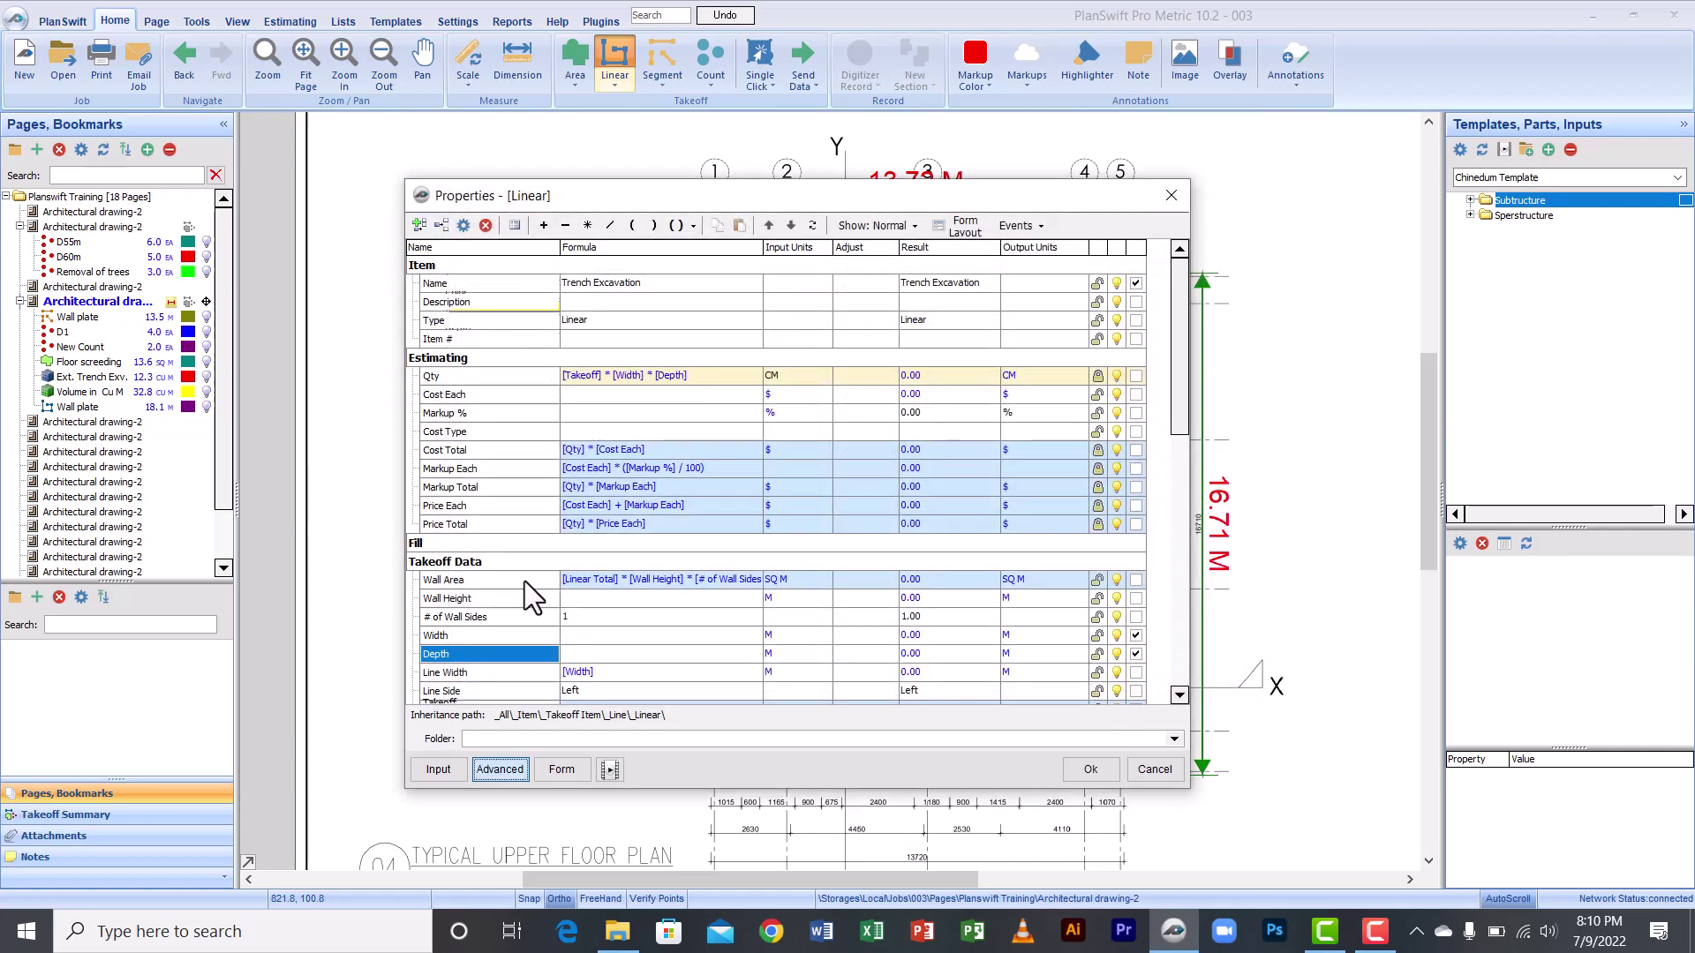
Step: Check the Width and Depth fields on the trench excavation form and return to the advanced properties
{"action": "left_click", "coordinate": [562, 768]}
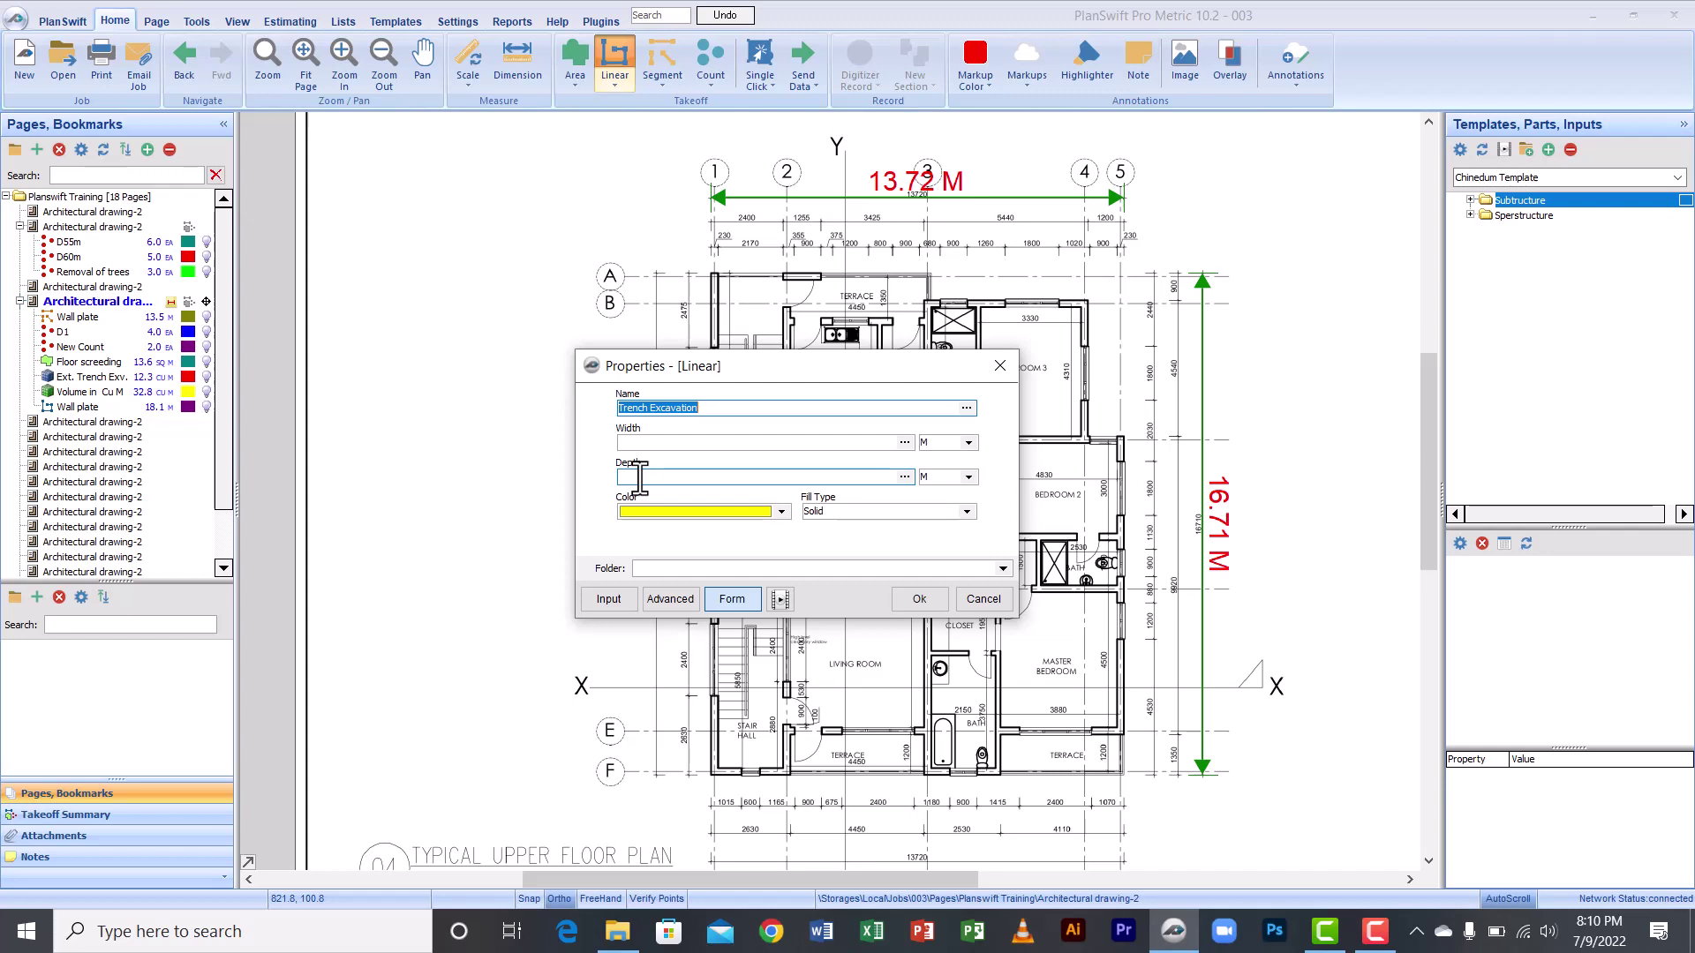
{"action": "left_click", "coordinate": [671, 596]}
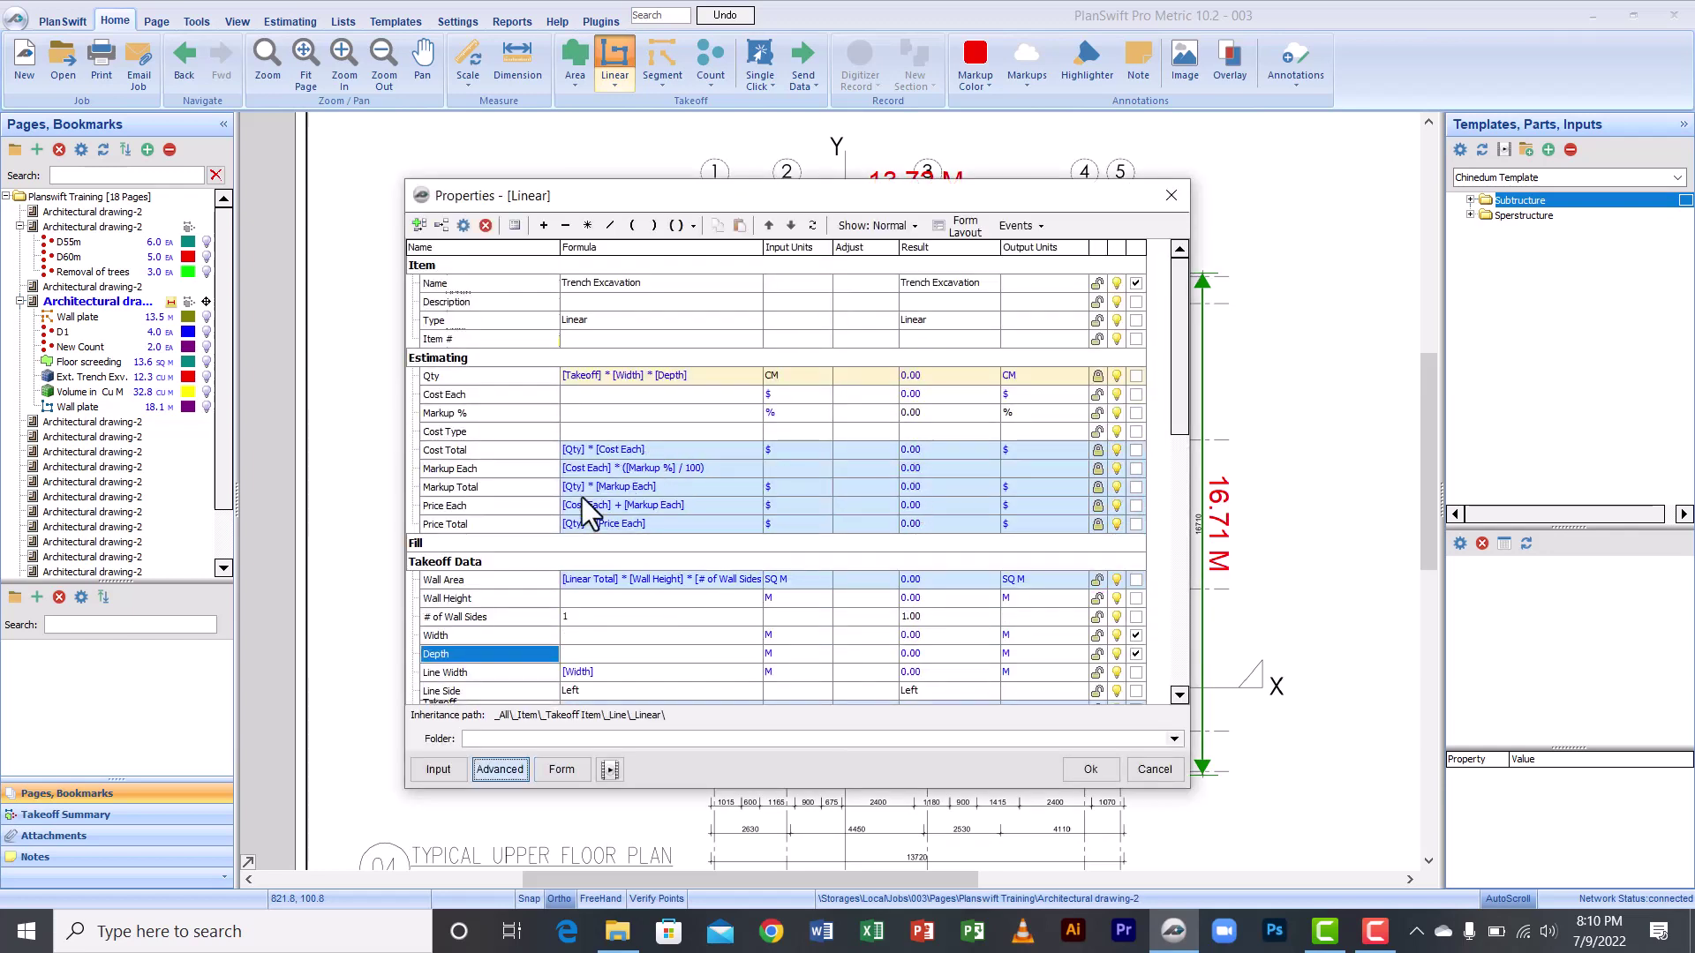
Step: Give the Width property a simple list of 0.675, 0.225 and 0.150, and check the choices in its formula cell
{"action": "left_click", "coordinate": [544, 634]}
{"action": "right_click", "coordinate": [541, 645]}
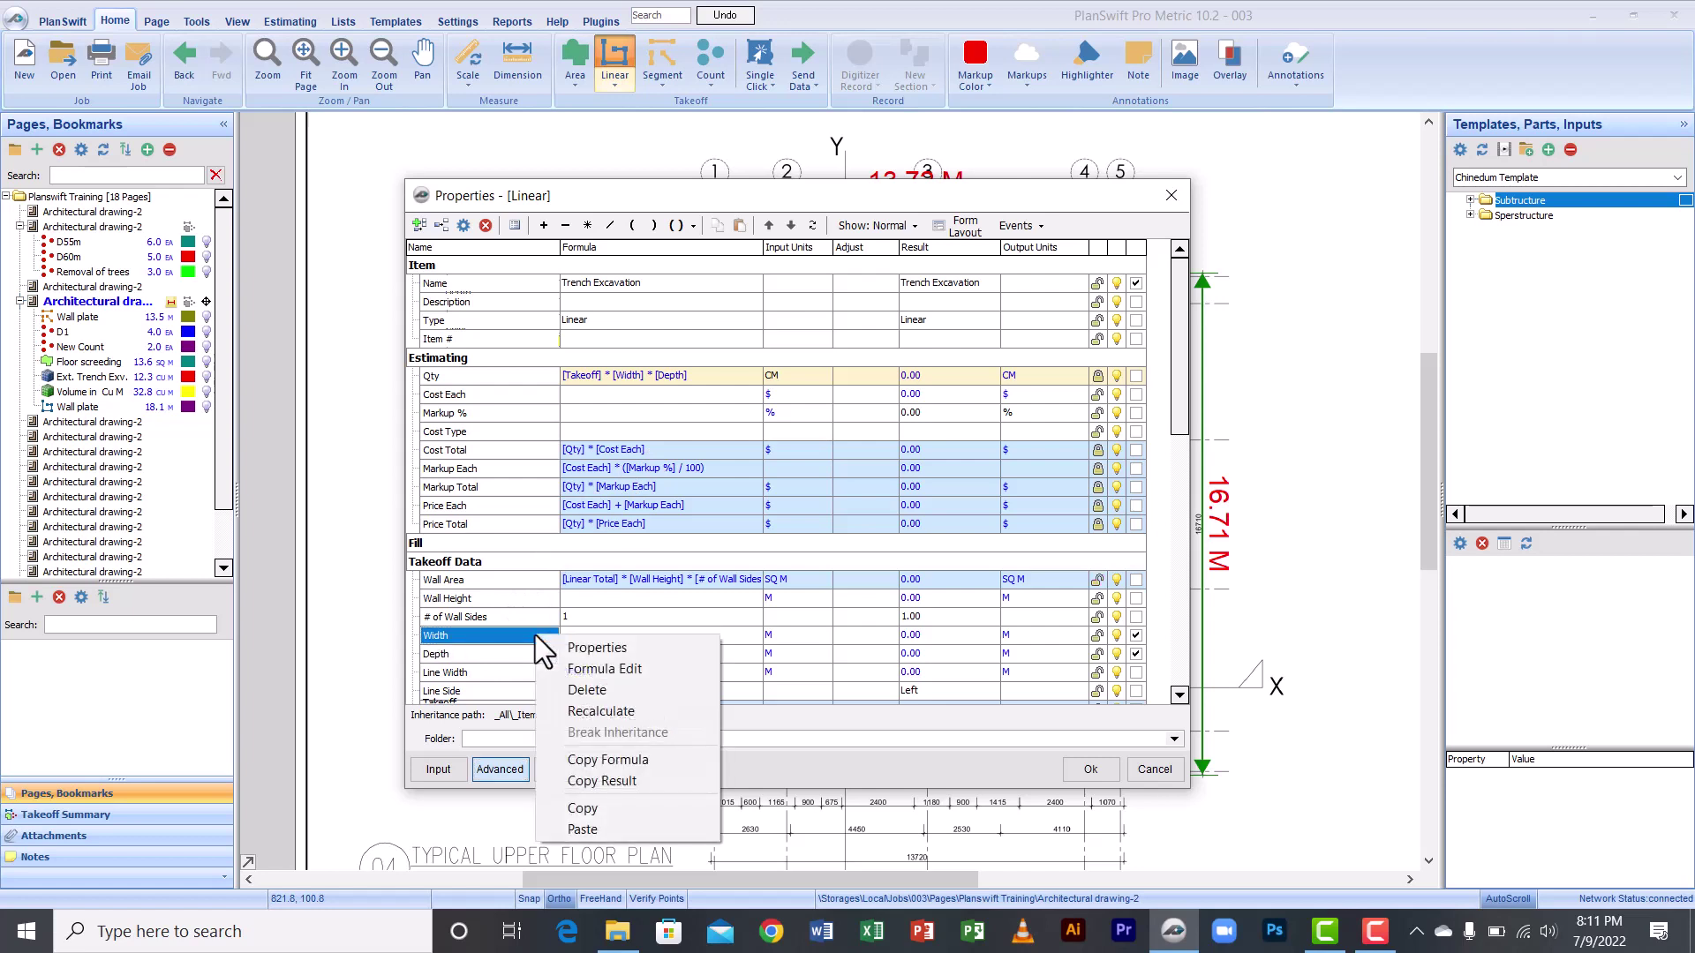
{"action": "left_click", "coordinate": [581, 645]}
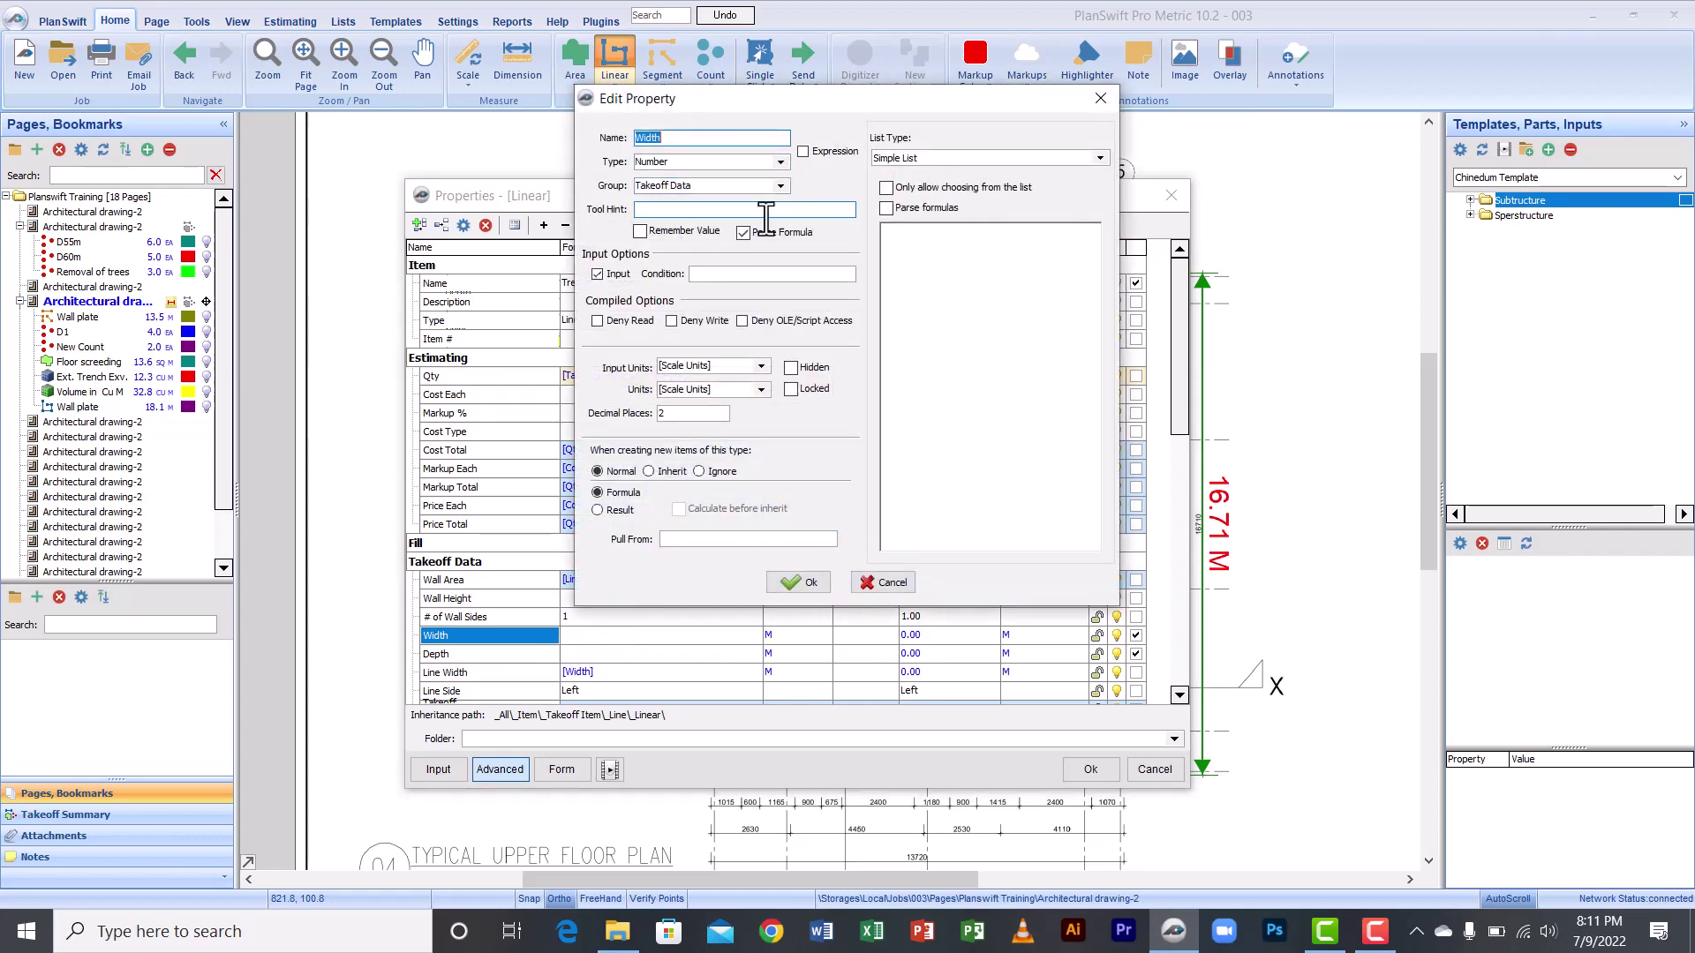
{"action": "left_click", "coordinate": [905, 248]}
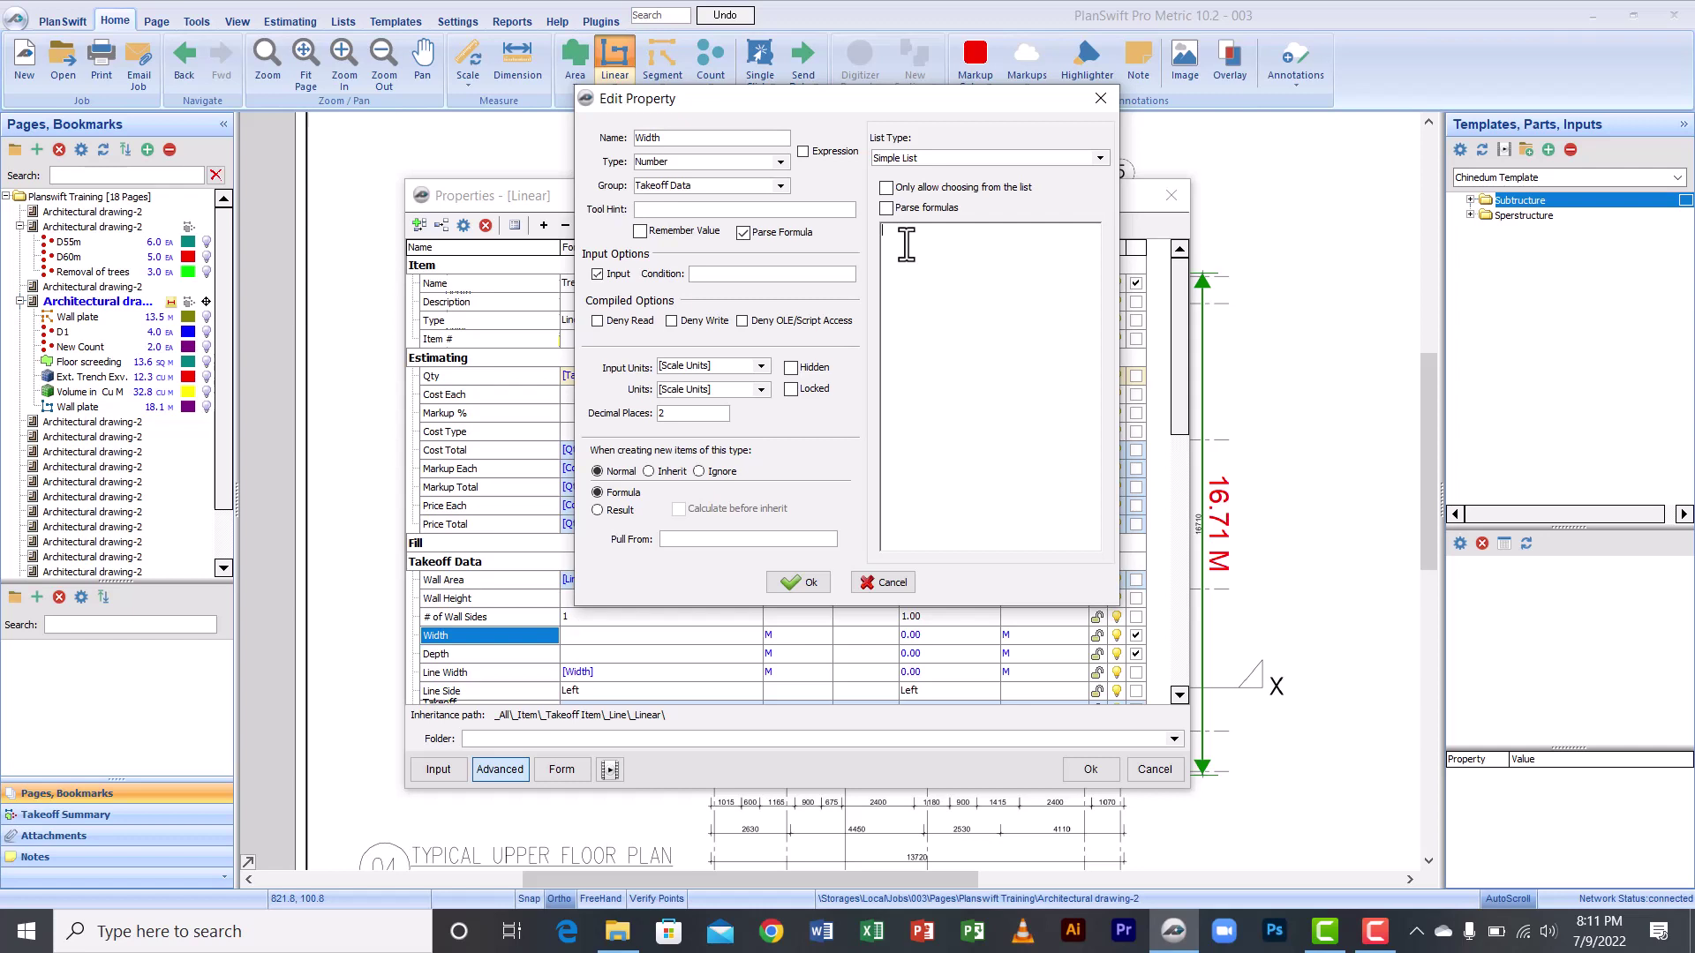
{"action": "type", "text": "0.6"}
{"action": "key", "text": "Return"}
{"action": "key", "text": "Return"}
{"action": "key", "text": "BackSpace"}
{"action": "key", "text": "BackSpace"}
{"action": "key", "text": "BackSpace"}
{"action": "type", "text": "0.22"}
{"action": "key", "text": "Return"}
{"action": "type", "text": "0.1"}
{"action": "left_click", "coordinate": [796, 577]}
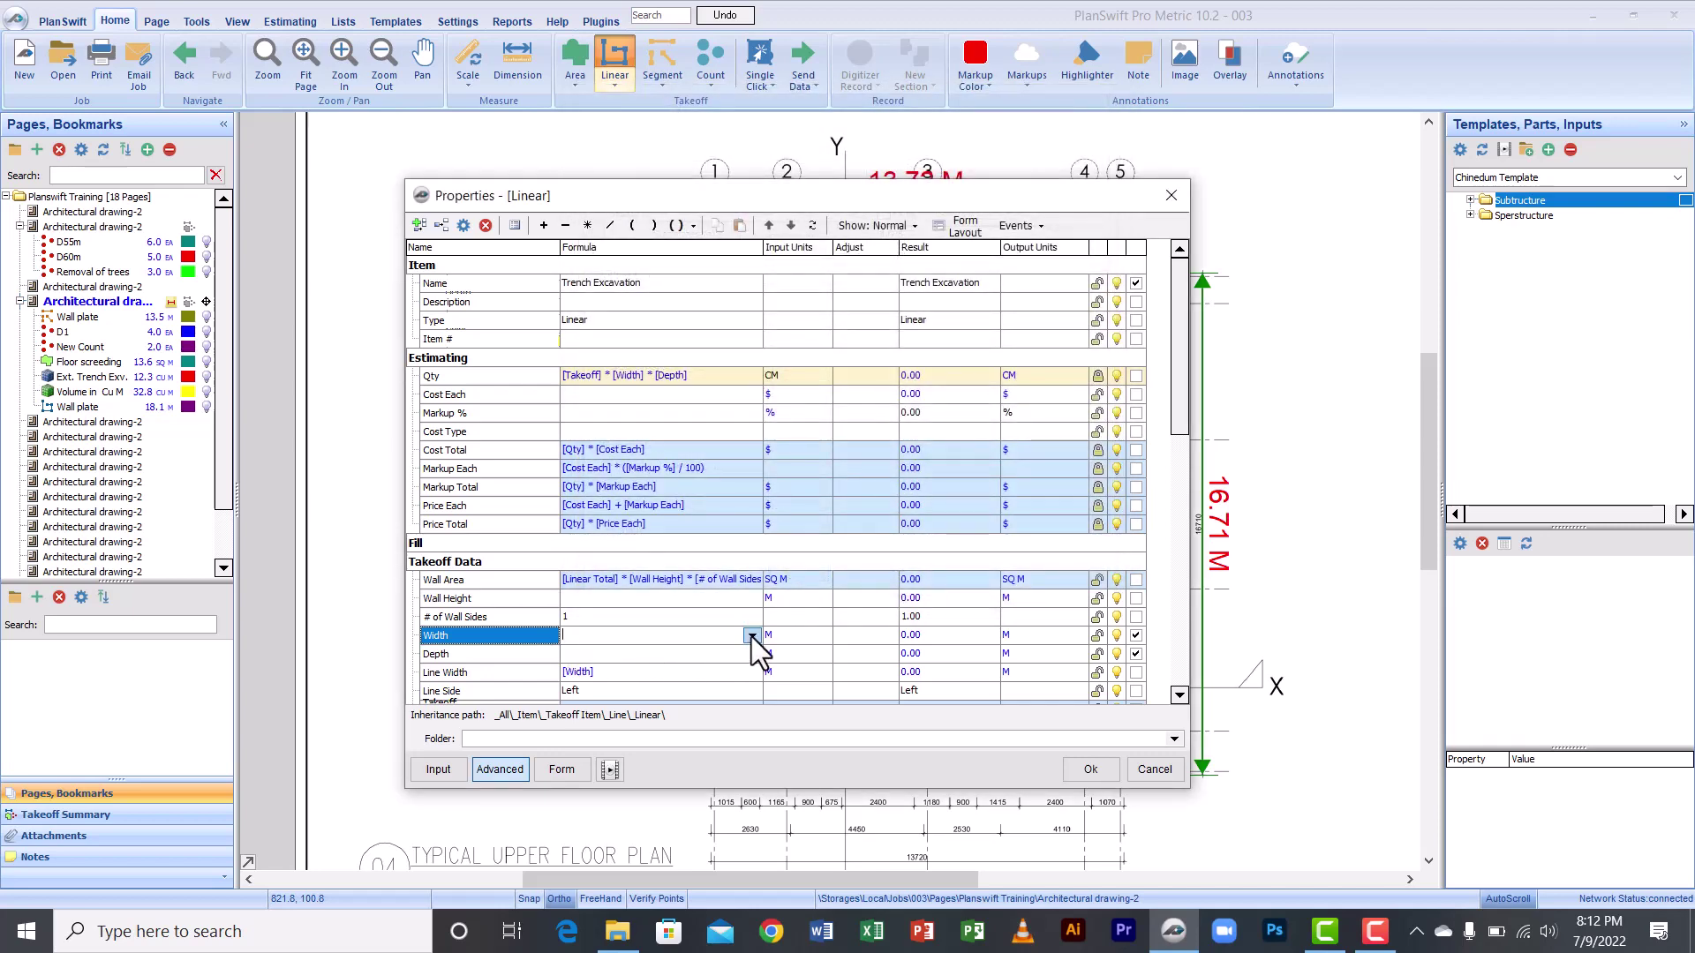
{"action": "left_click", "coordinate": [751, 635]}
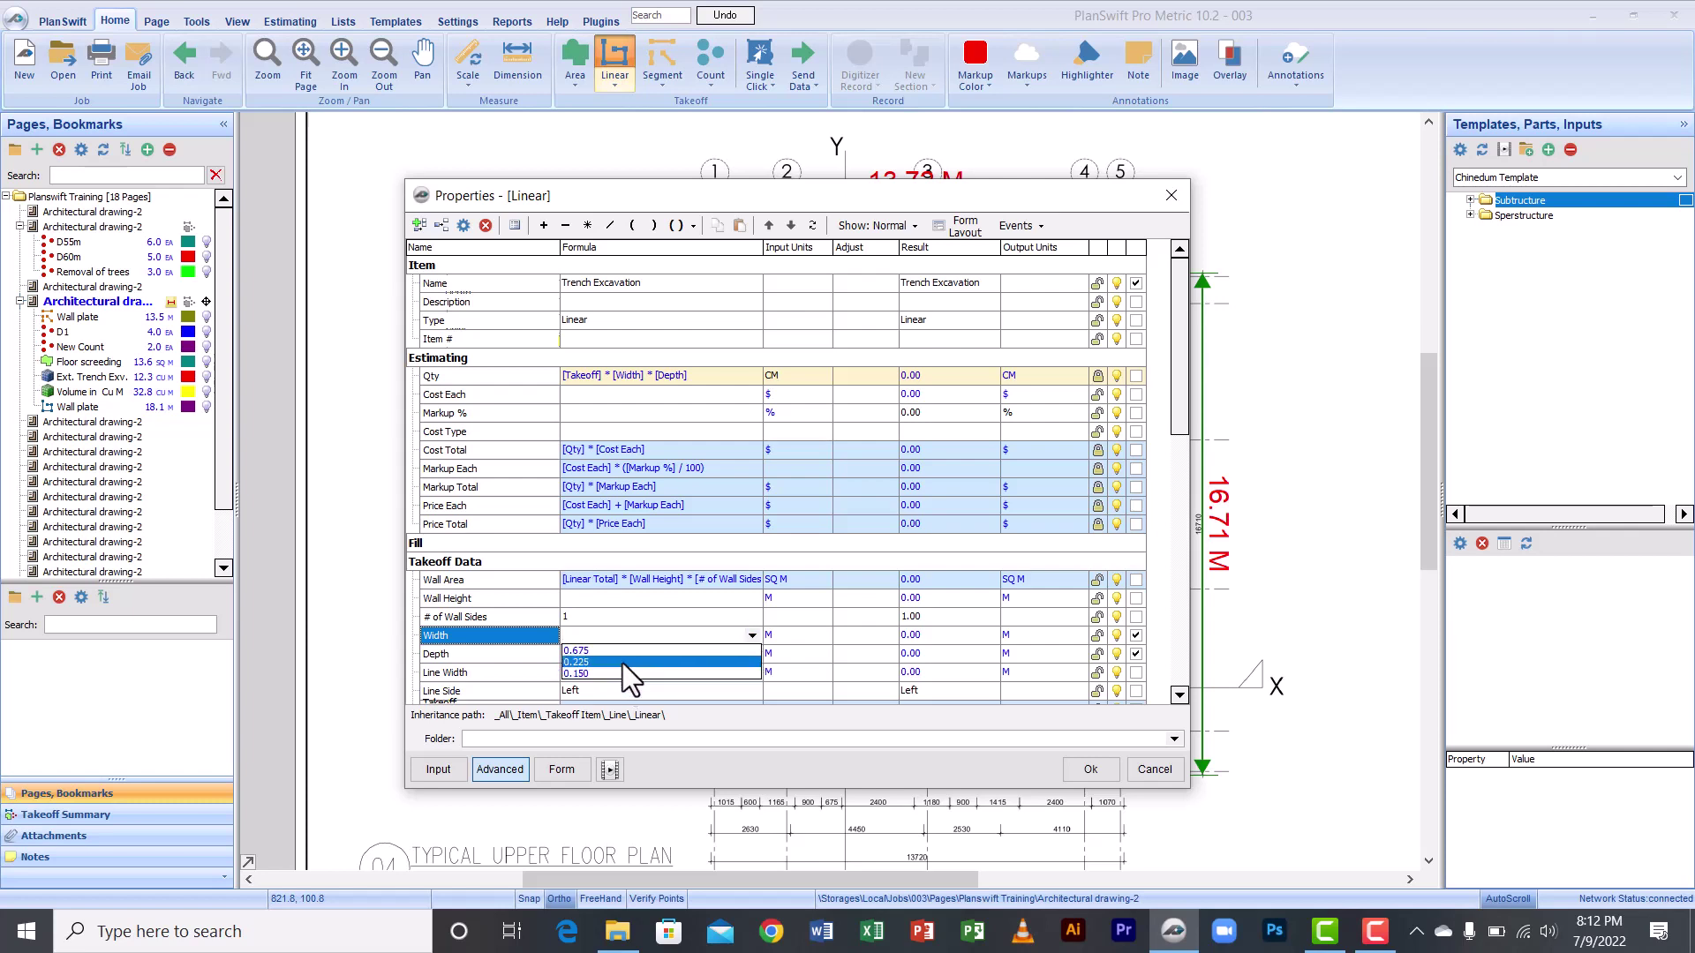
{"action": "left_click", "coordinate": [717, 636]}
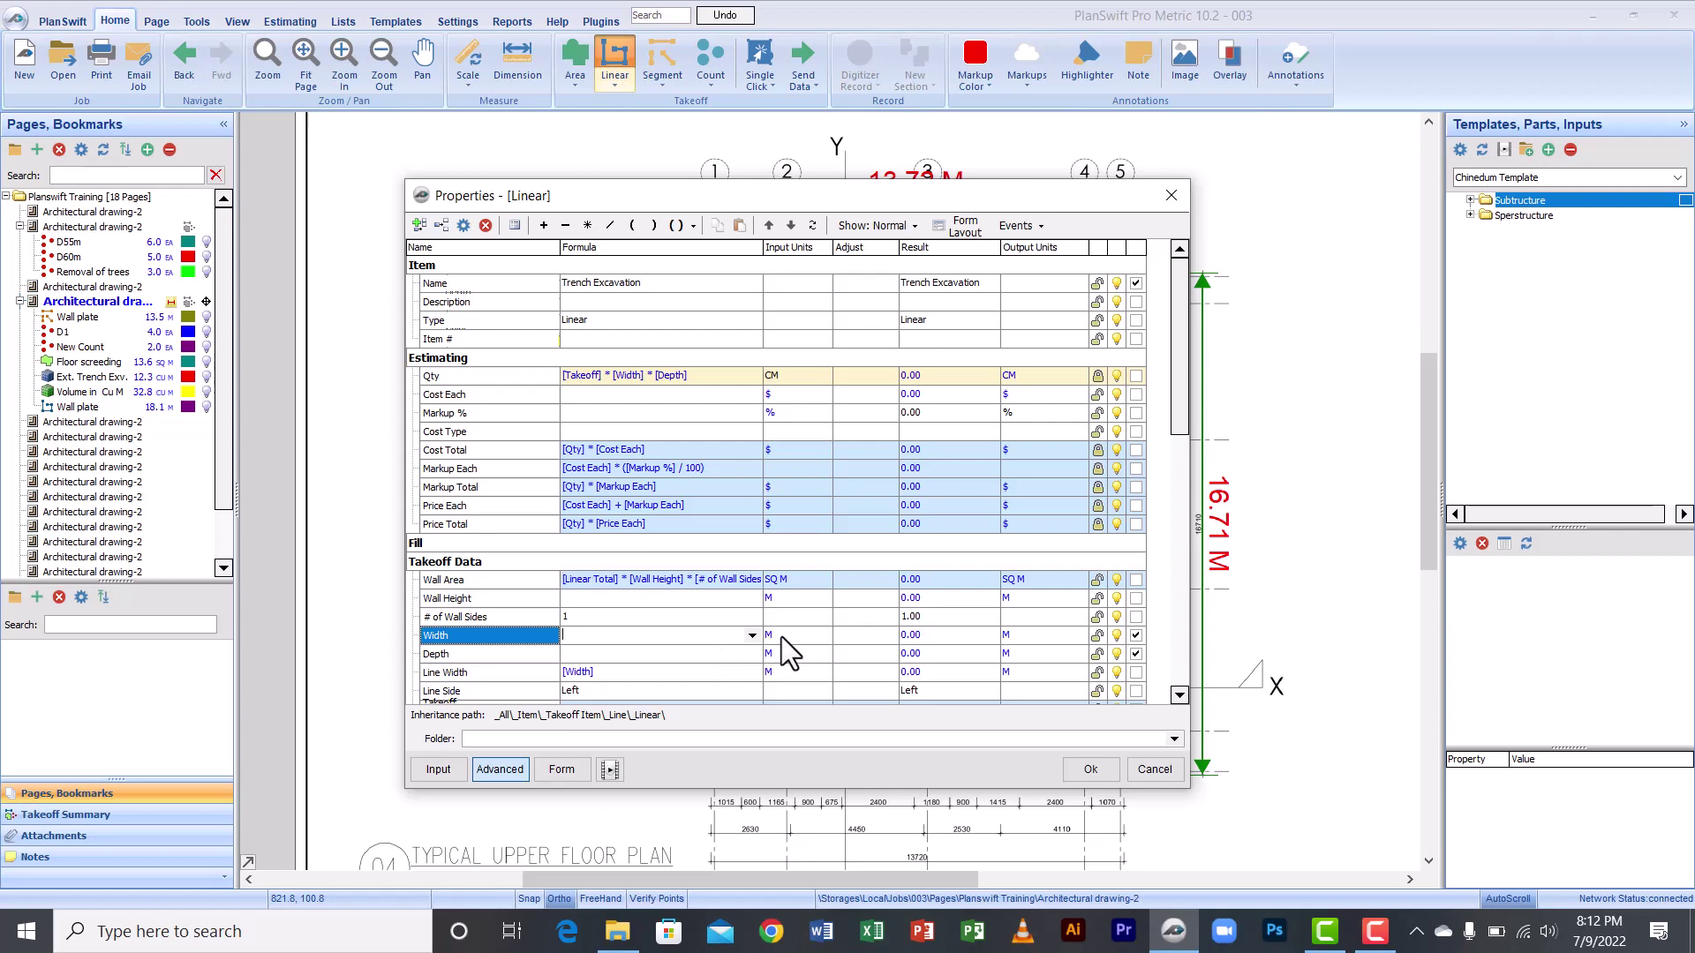
Step: Give the Depth property a simple list of 0.90, 1.20, 1.35 and 1.50
{"action": "left_click", "coordinate": [697, 653]}
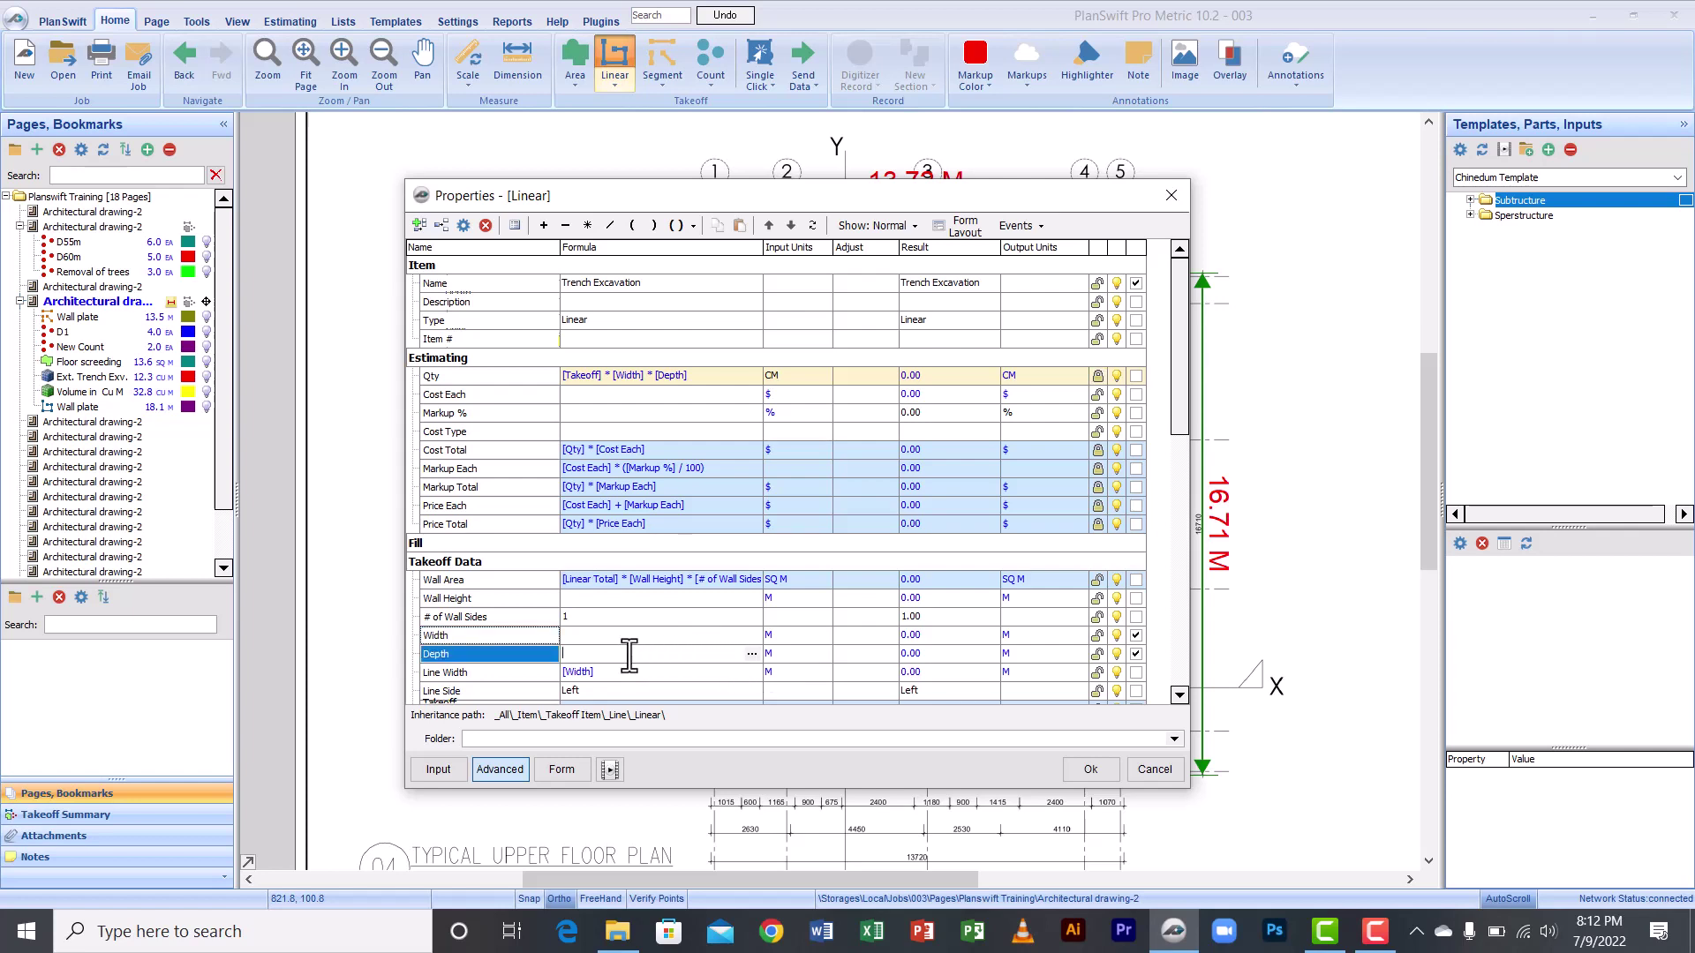
{"action": "right_click", "coordinate": [526, 654]}
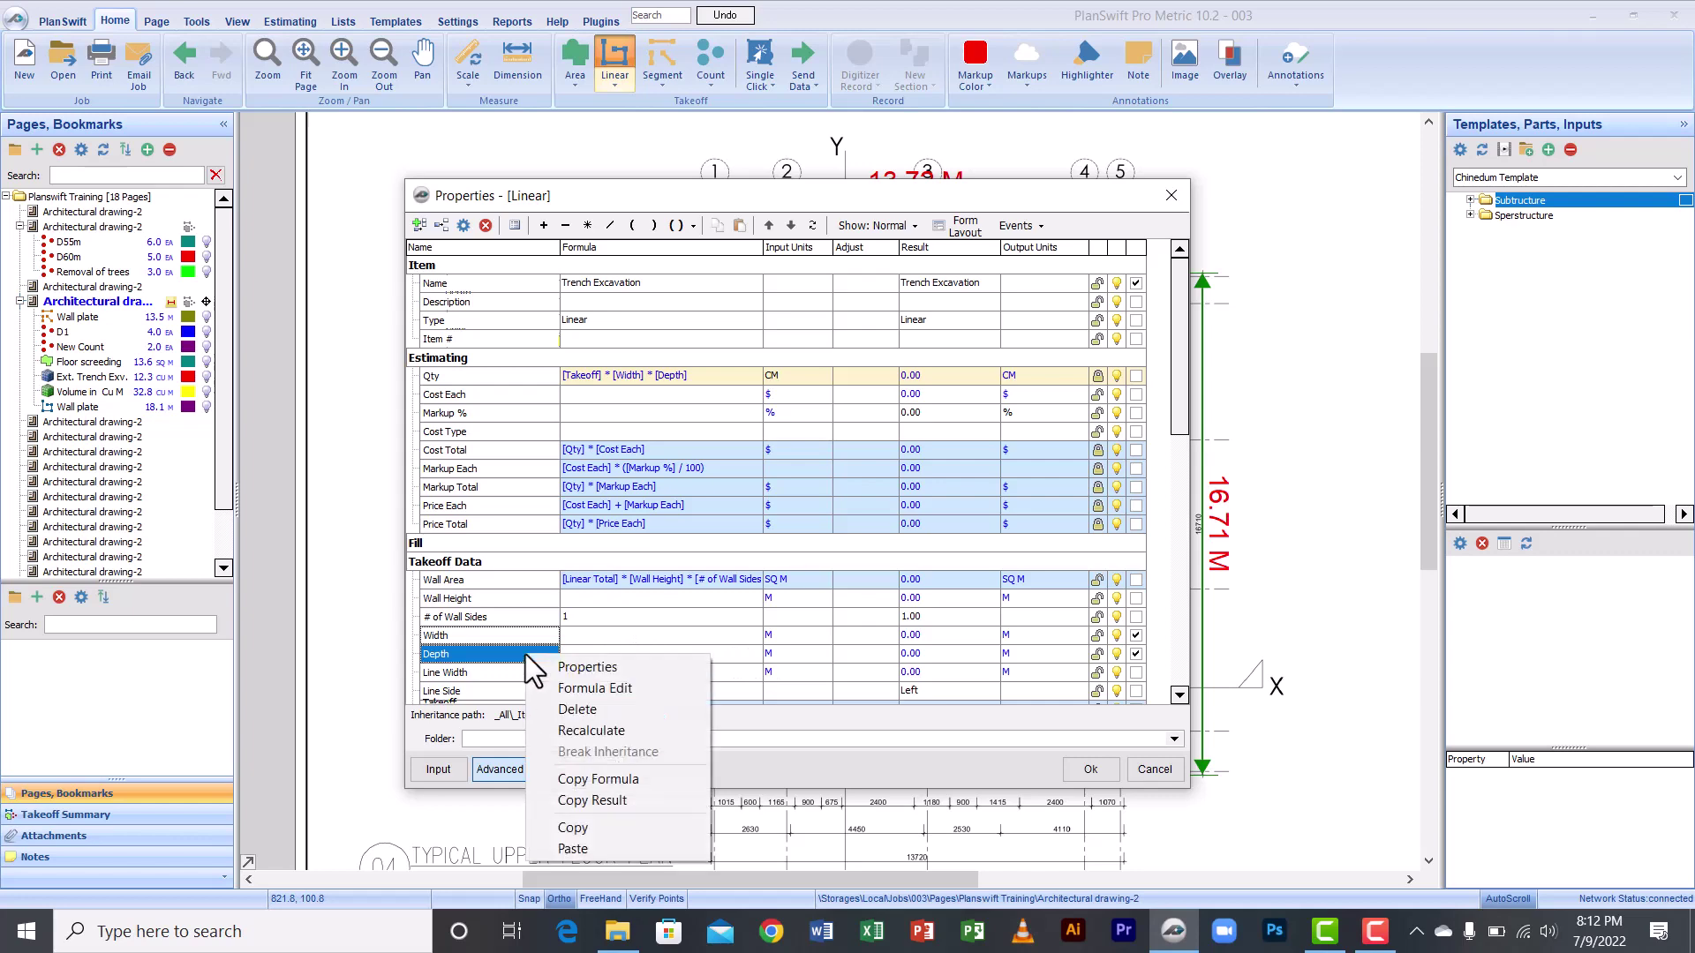
{"action": "left_click", "coordinate": [576, 674]}
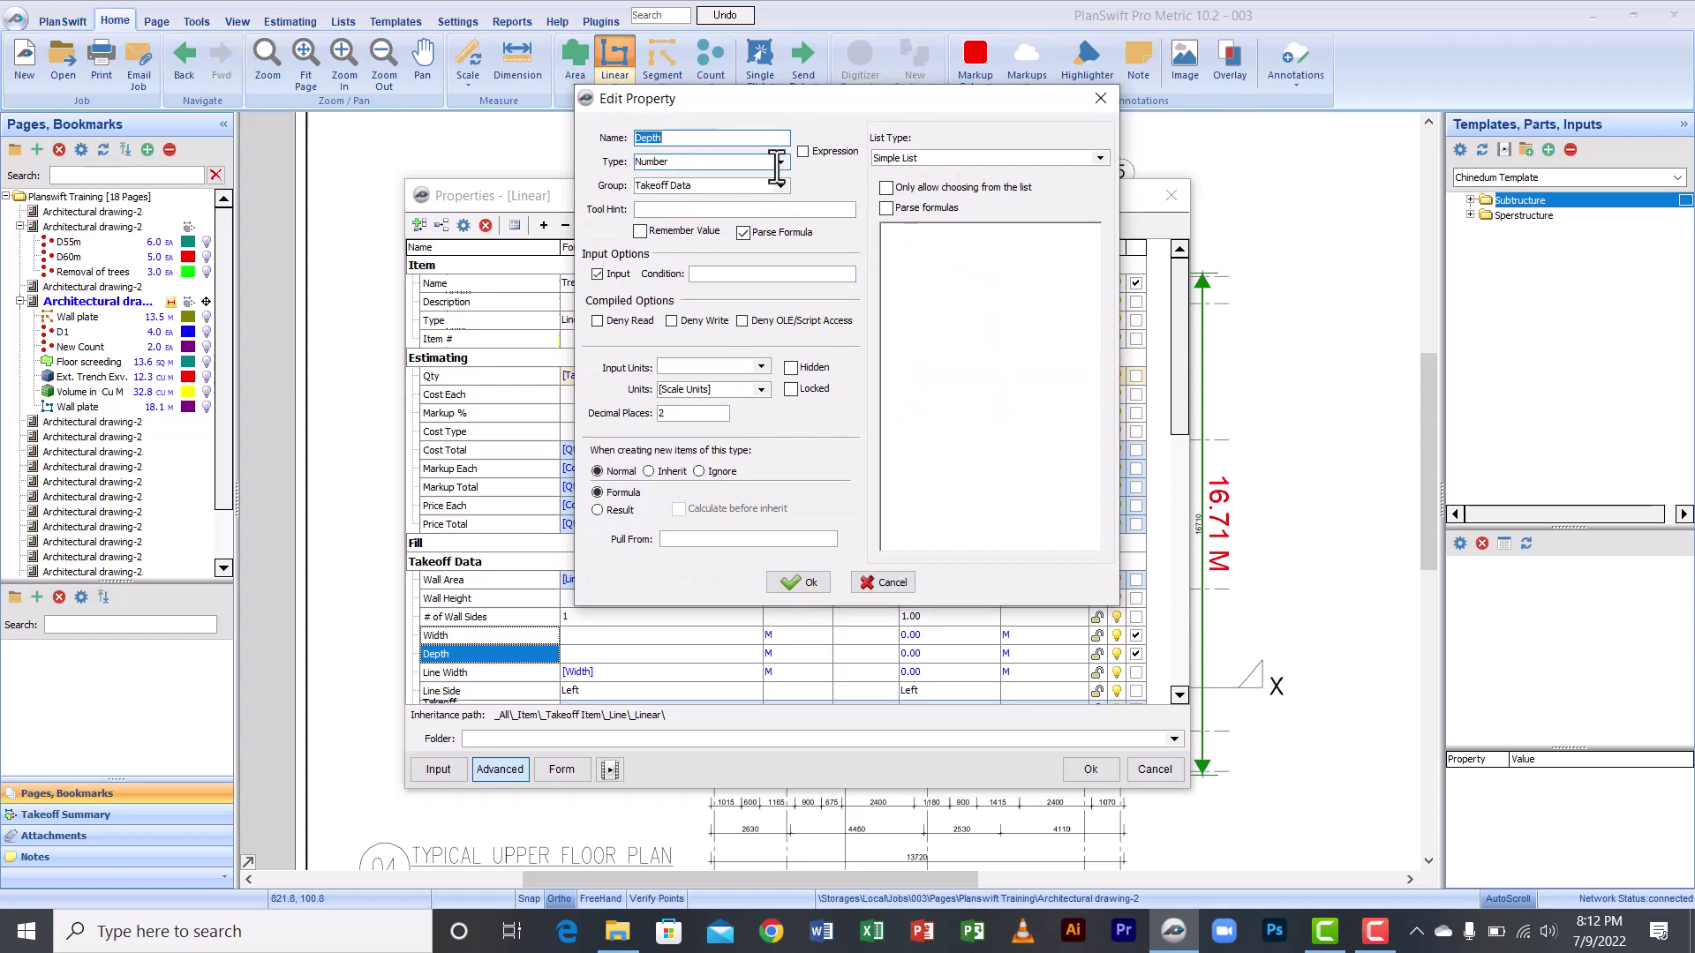
{"action": "left_click", "coordinate": [899, 245]}
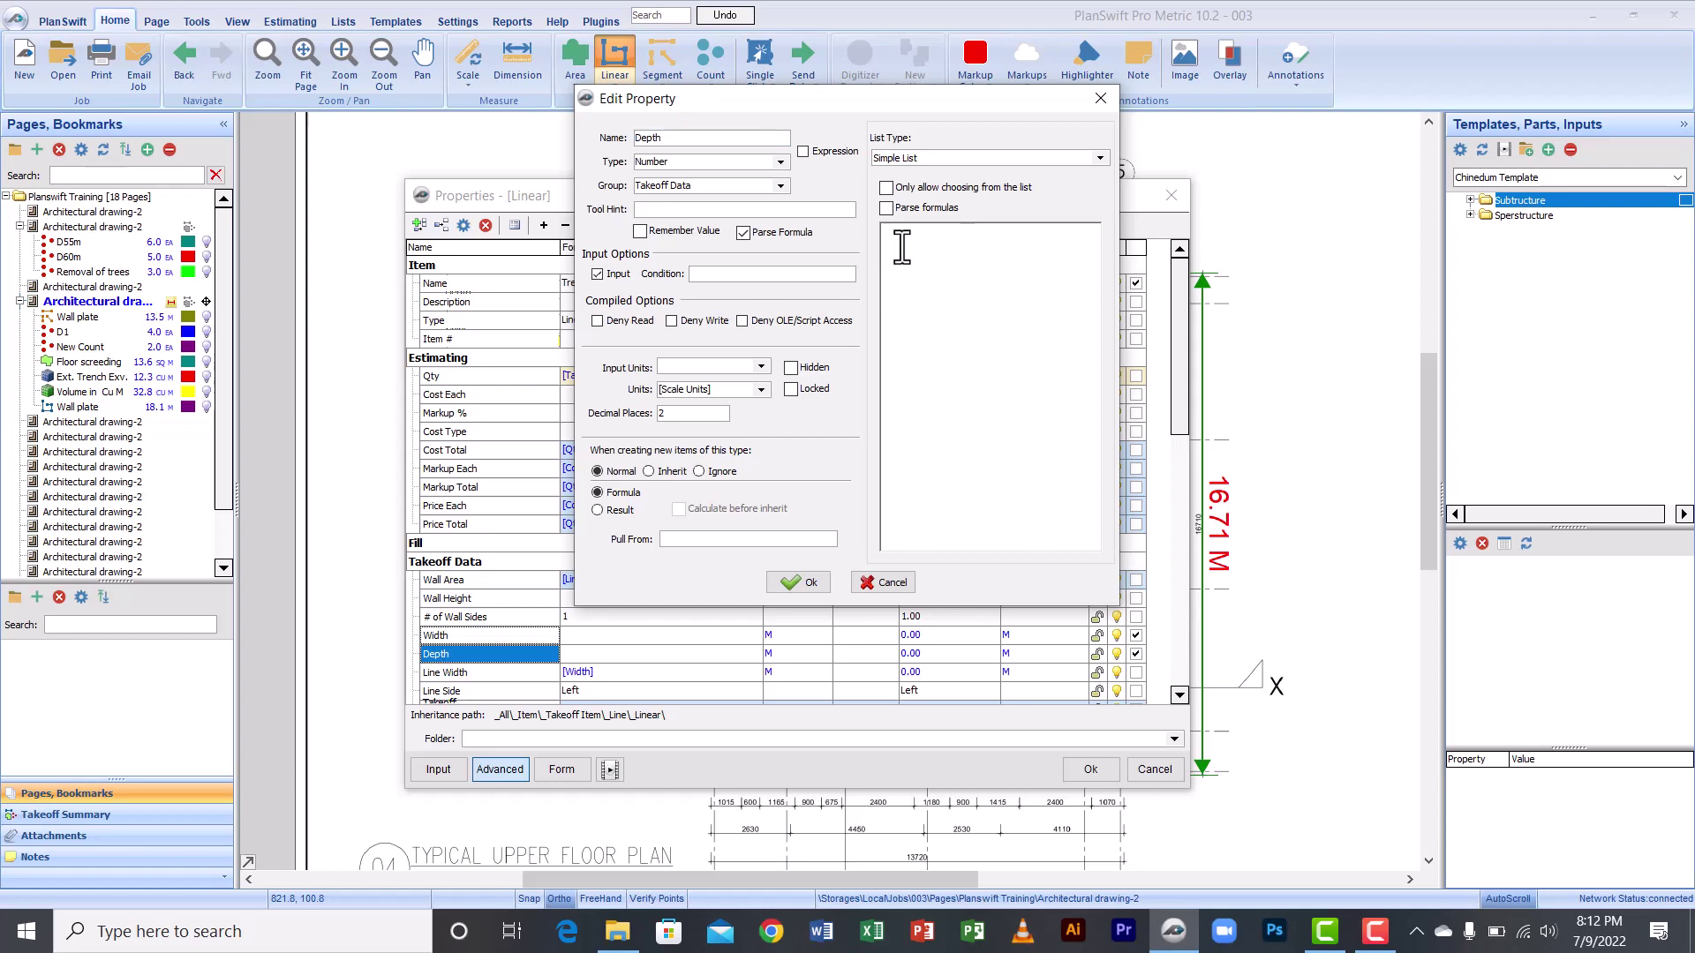
{"action": "type", "text": "0."}
{"action": "type", "text": ".20"}
{"action": "key", "text": "Return"}
{"action": "type", "text": "1."}
{"action": "type", "text": "1.5"}
{"action": "left_click", "coordinate": [799, 584]}
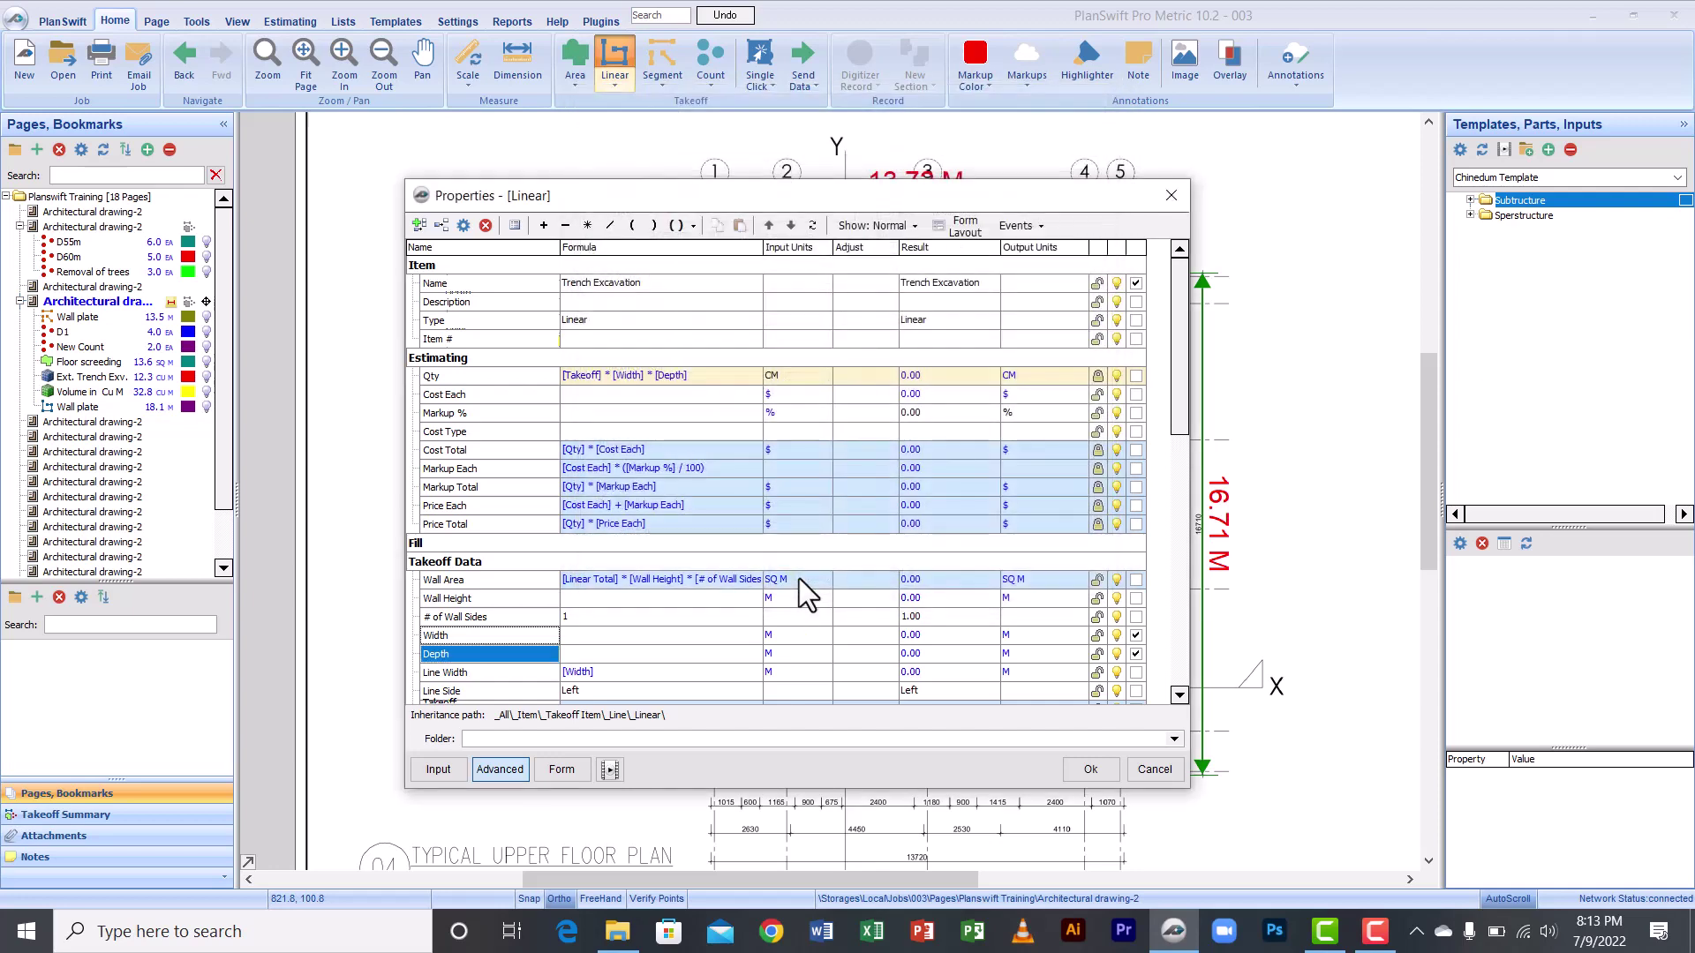
Step: On the trench excavation form, choose a Width of 0.675 m and a Depth of 1.50 m from their lists
{"action": "left_click", "coordinate": [558, 770]}
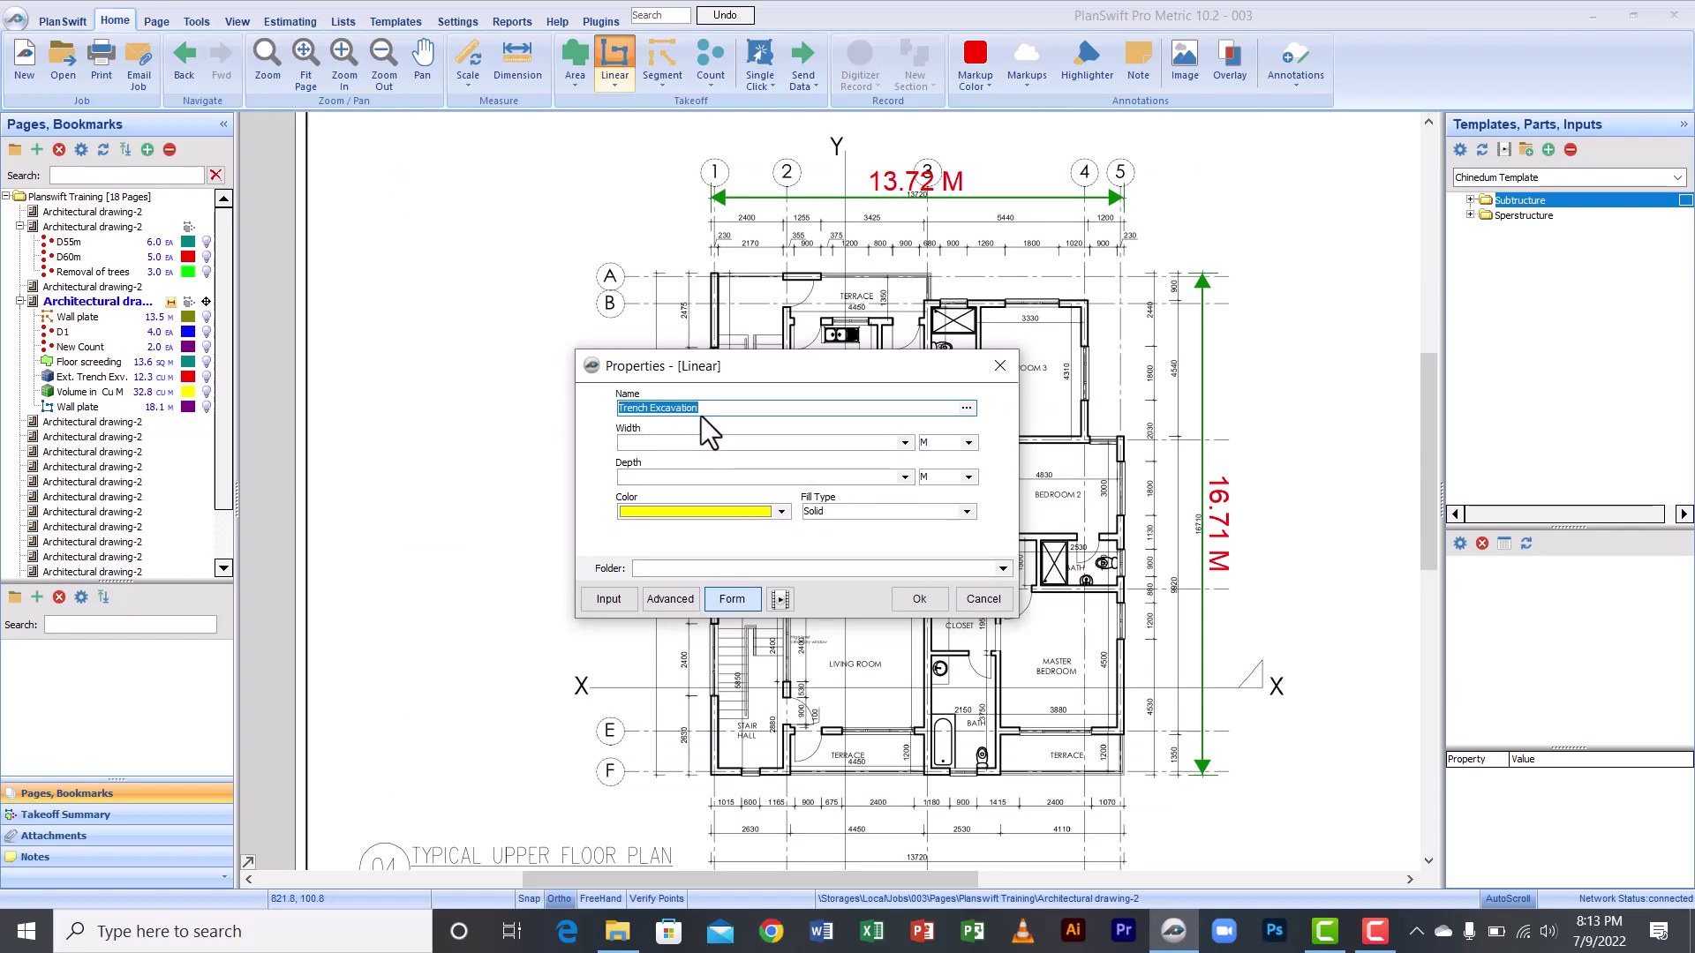
{"action": "left_click", "coordinate": [906, 443]}
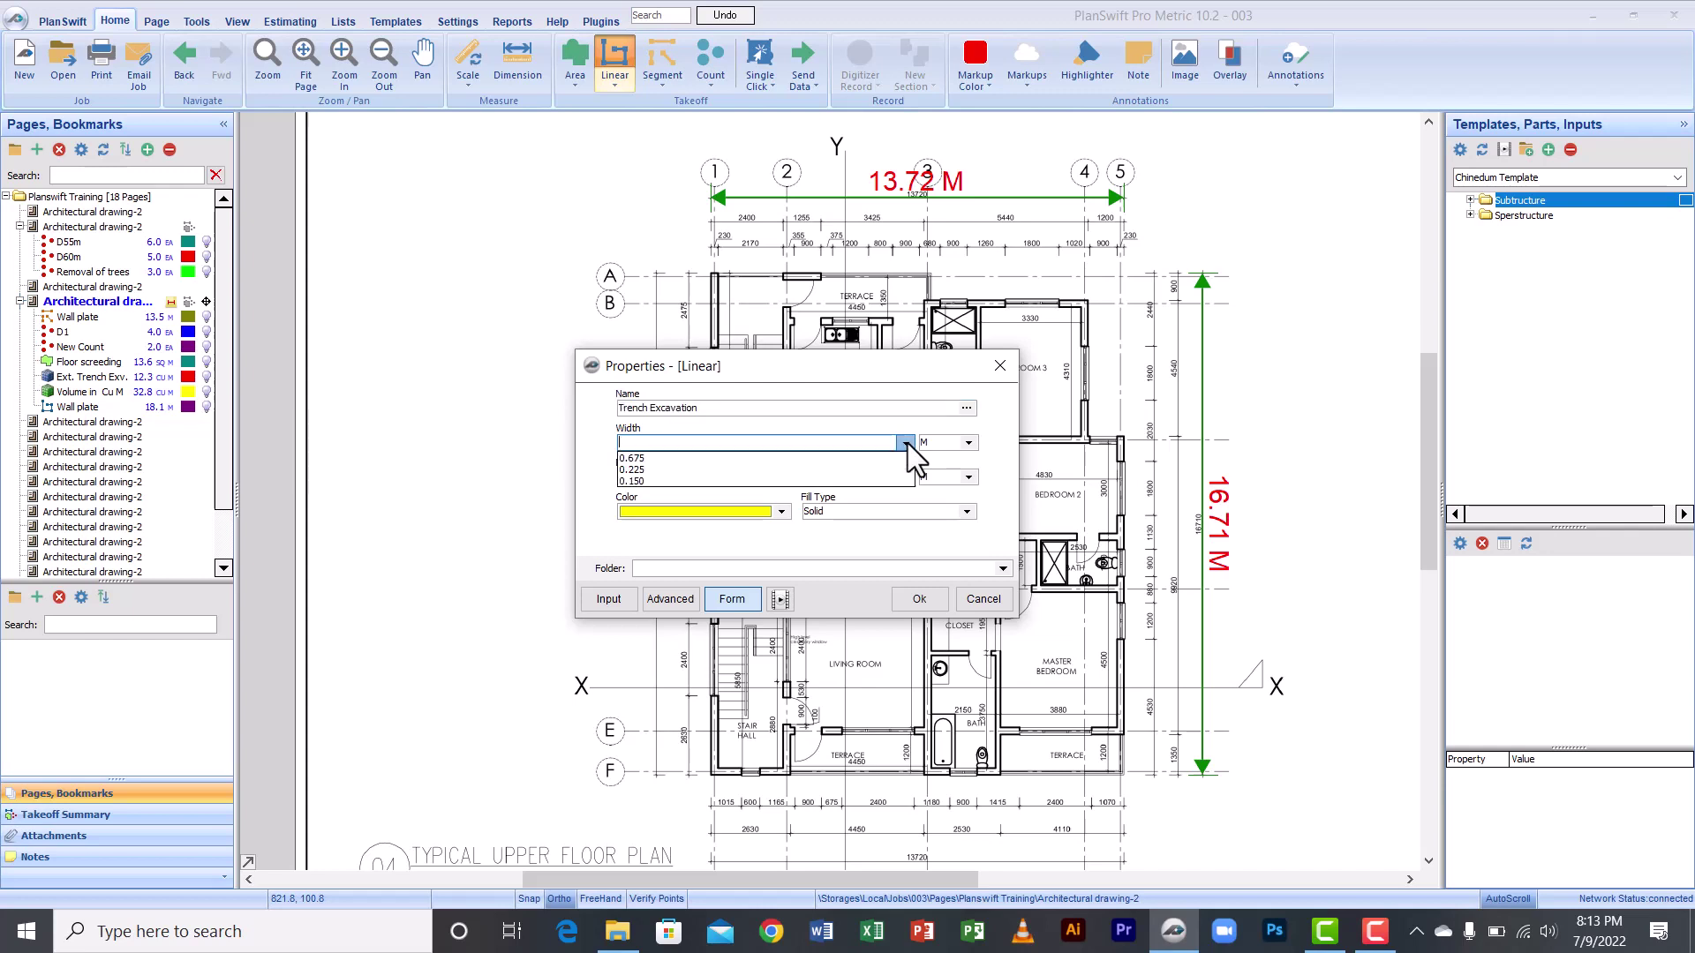
{"action": "left_click", "coordinate": [699, 457]}
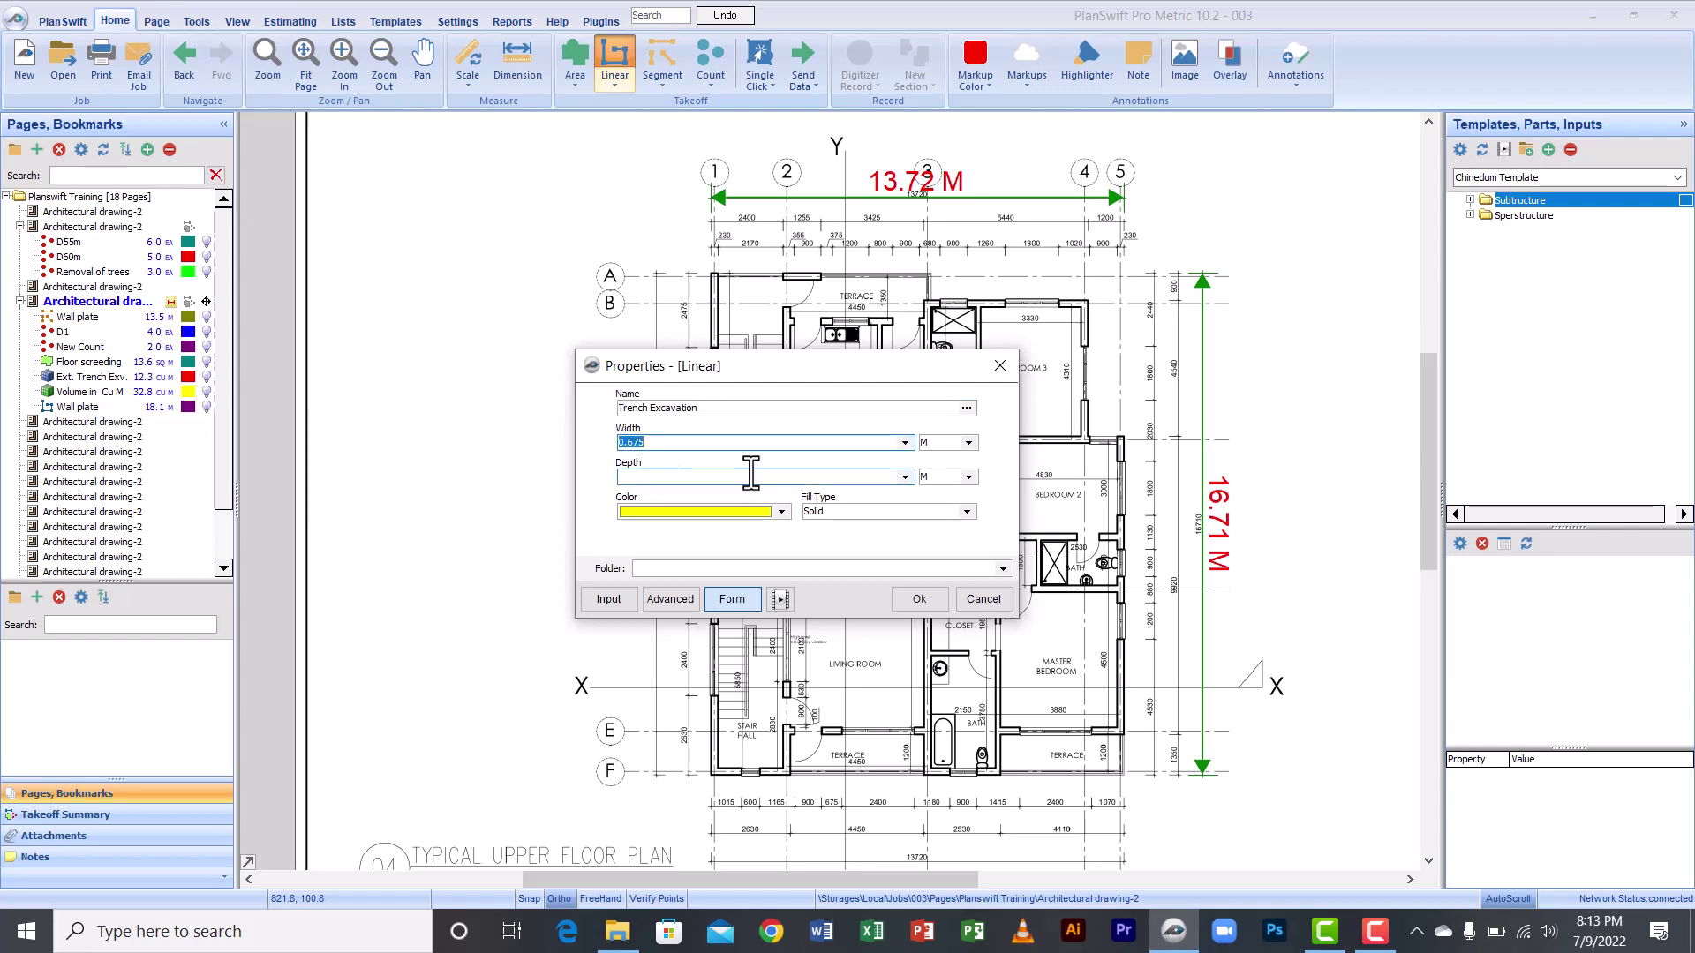
{"action": "left_click", "coordinate": [904, 477]}
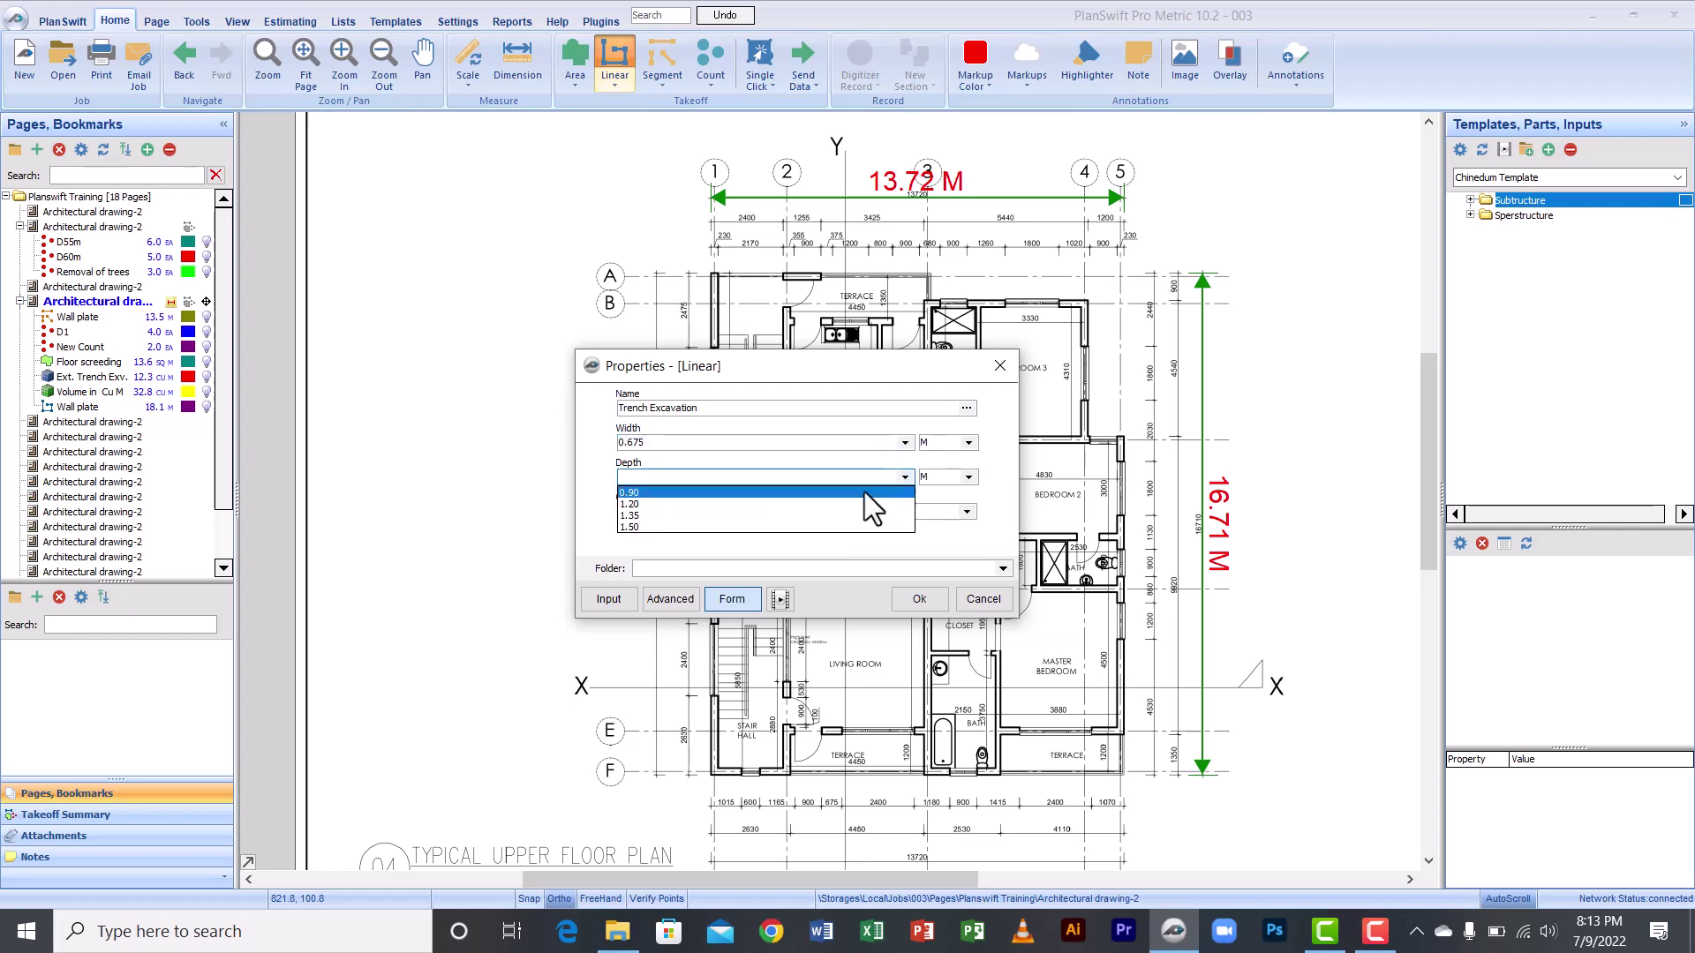
{"action": "left_click", "coordinate": [701, 527]}
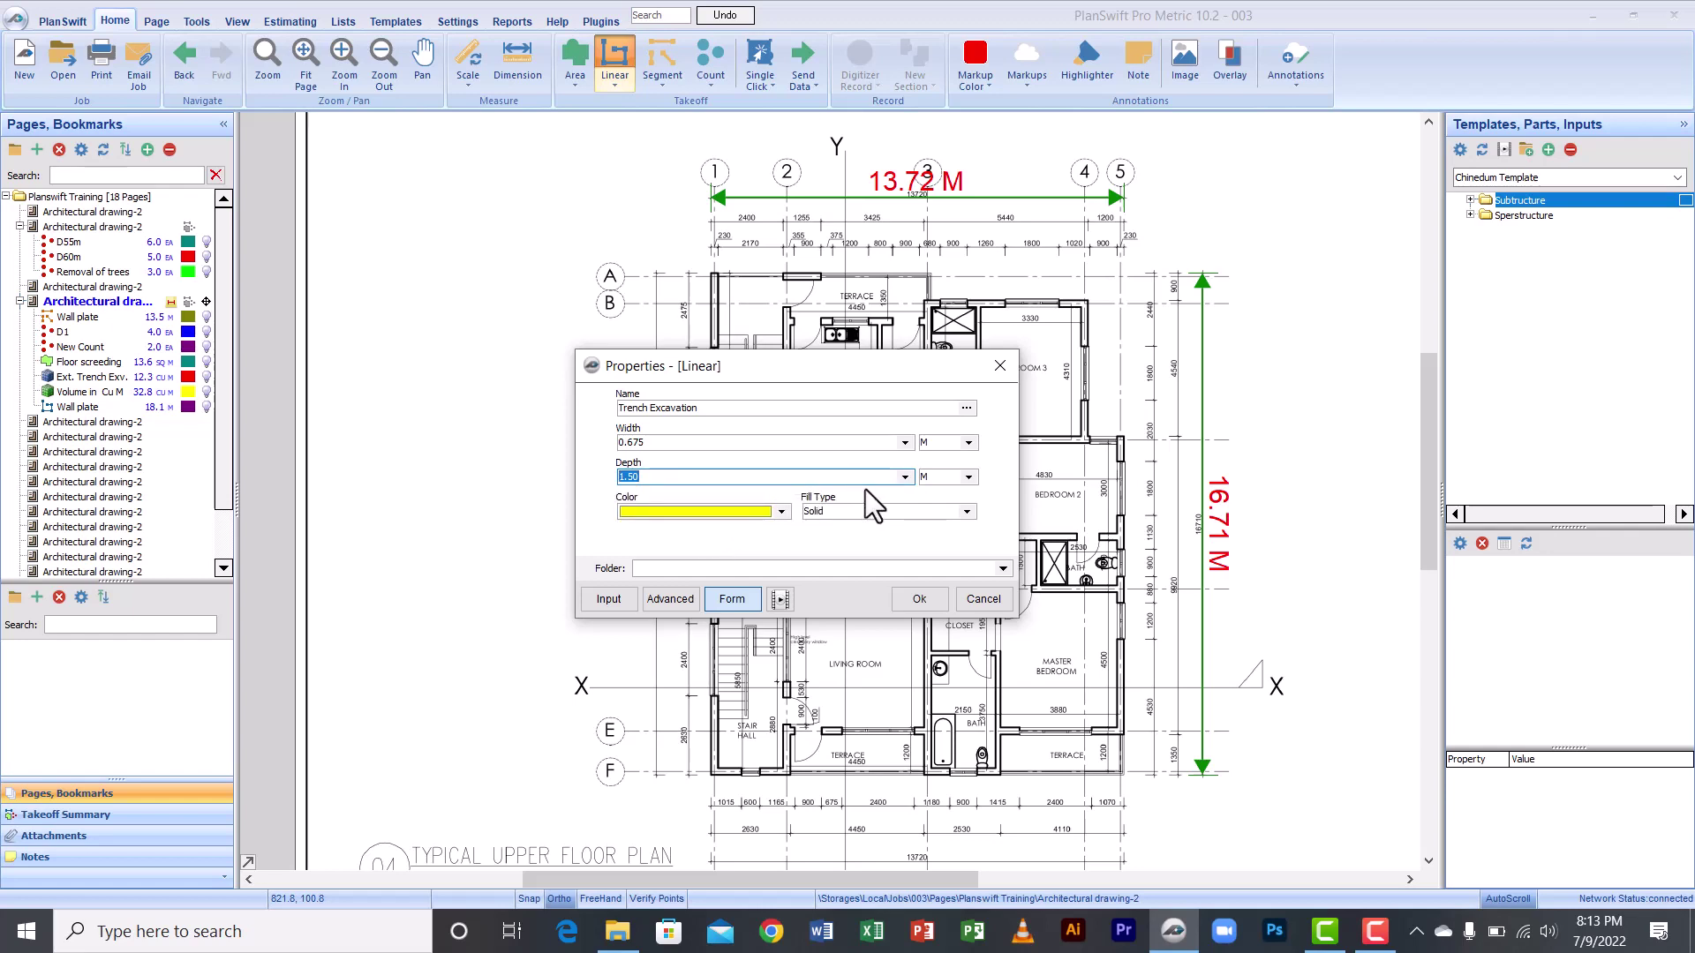
Step: Set the trench excavation's colour to red and accept its properties to start the takeoff
{"action": "left_click", "coordinate": [782, 512]}
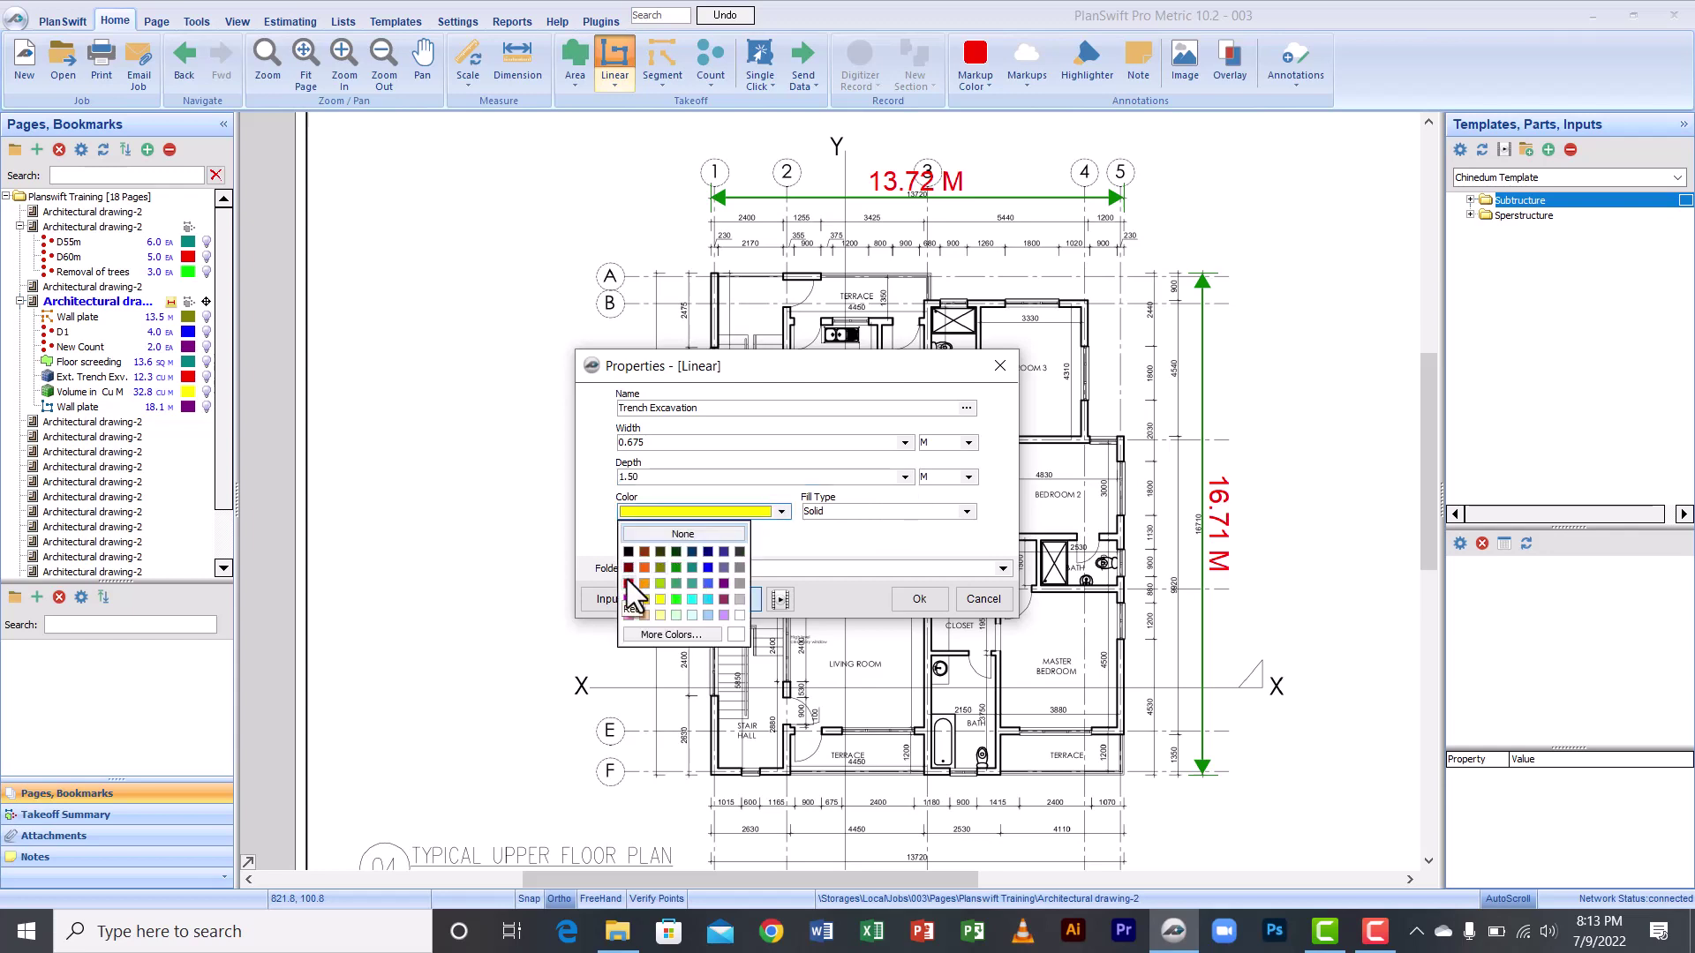
{"action": "left_click", "coordinate": [631, 568]}
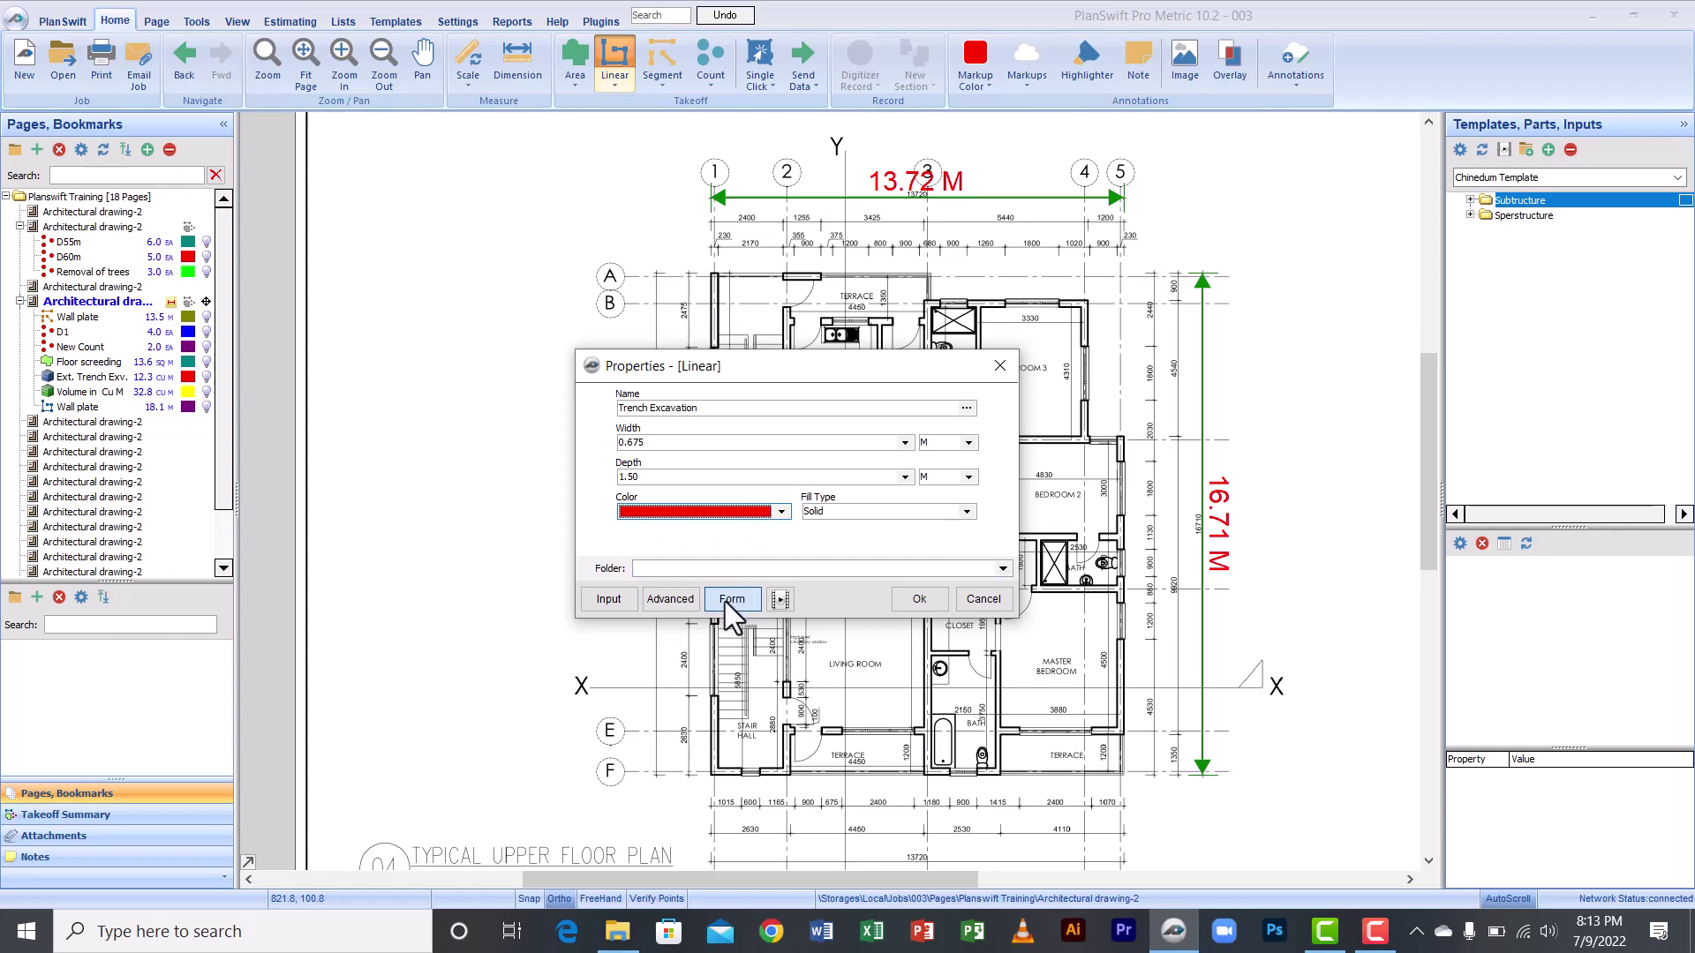
{"action": "left_click", "coordinate": [913, 601]}
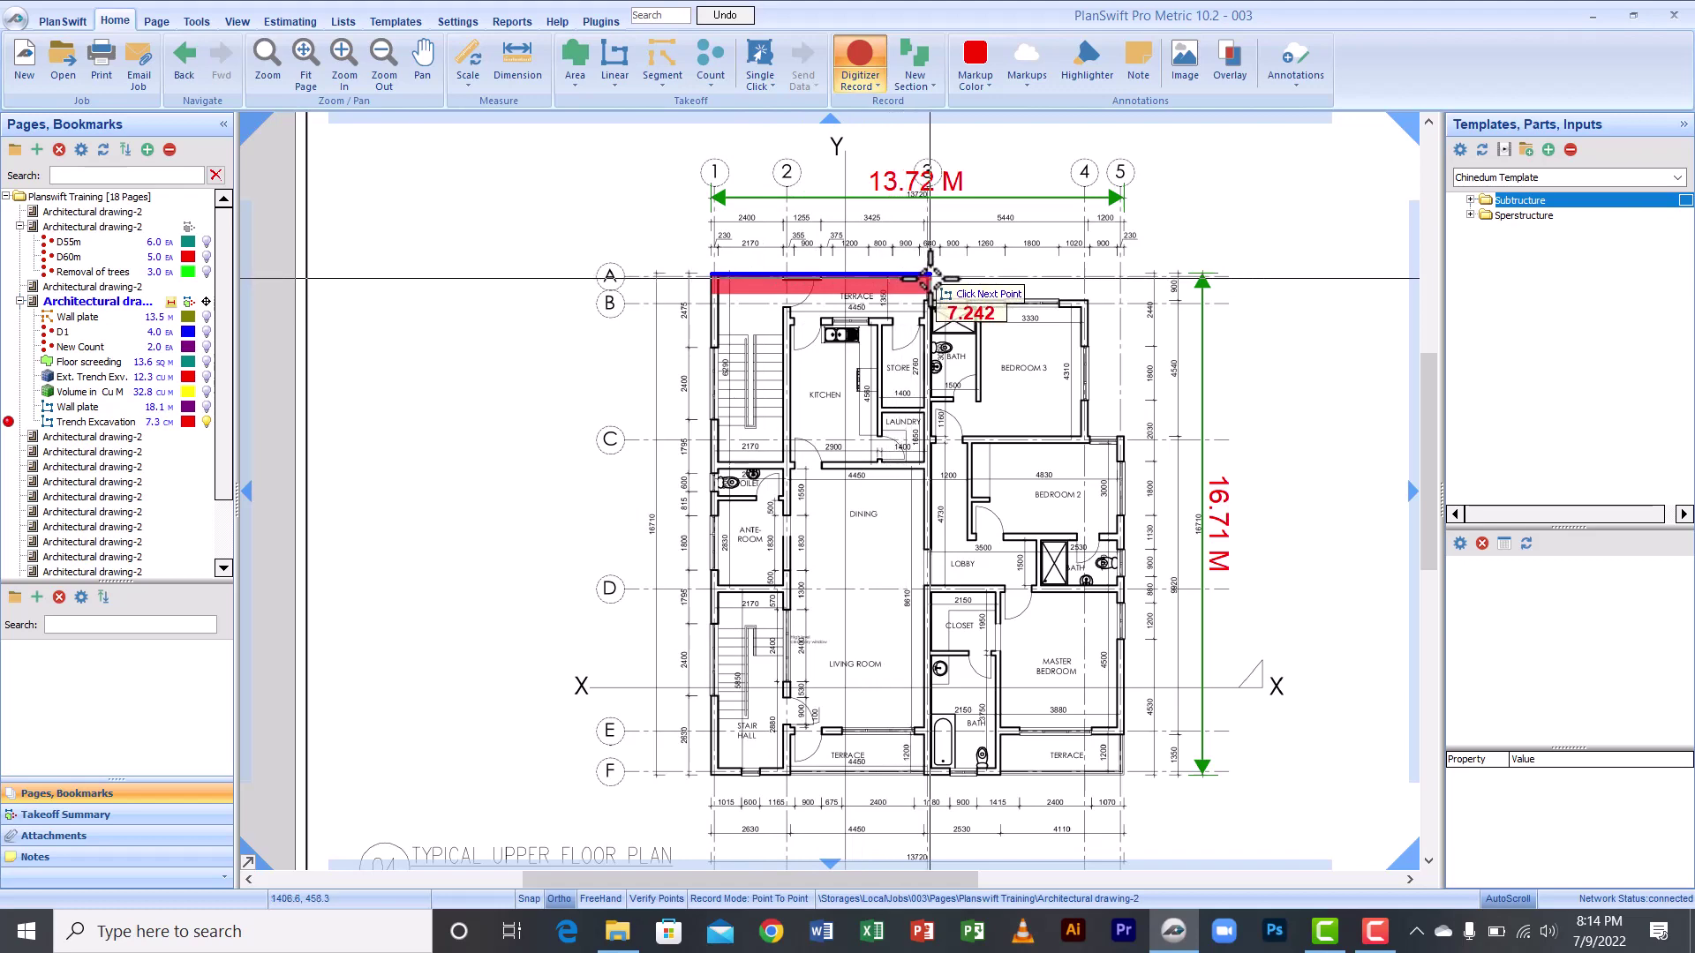
Step: Trace the trench excavation along the terrace's outer wall, around Bedroom 3 and out to Bedroom 2's outer corner at grids C and 5
{"action": "scroll", "coordinate": [929, 278], "scroll_direction": "up", "scroll_amount": 3}
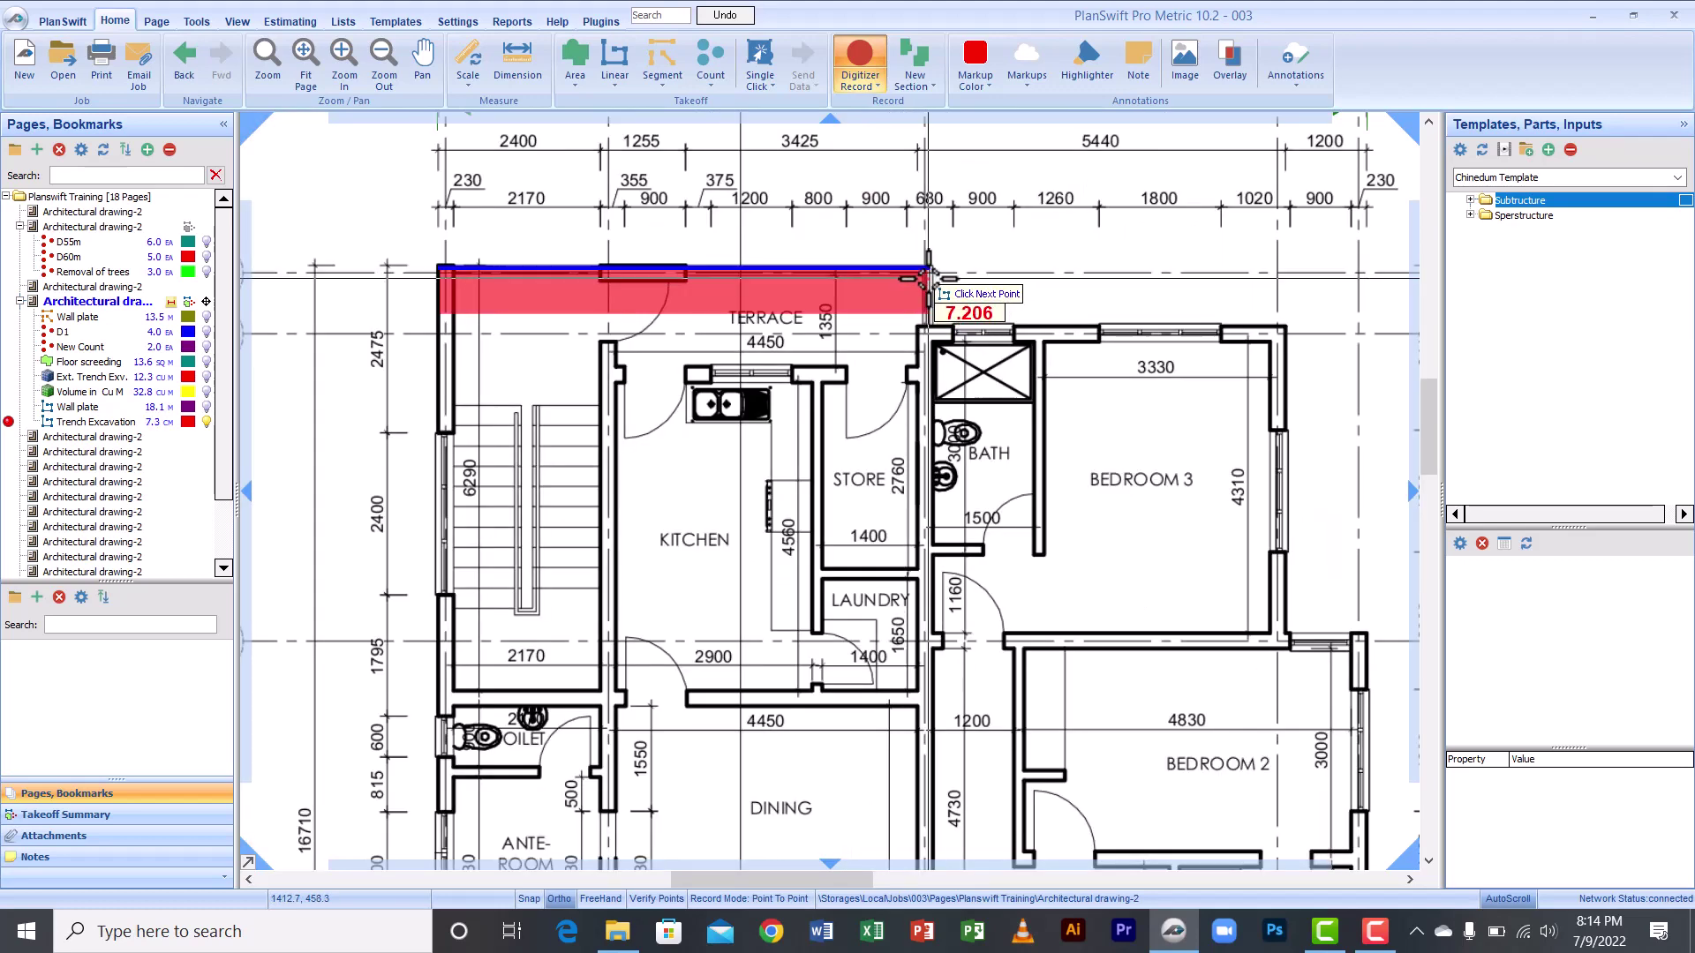
{"action": "left_click", "coordinate": [931, 270]}
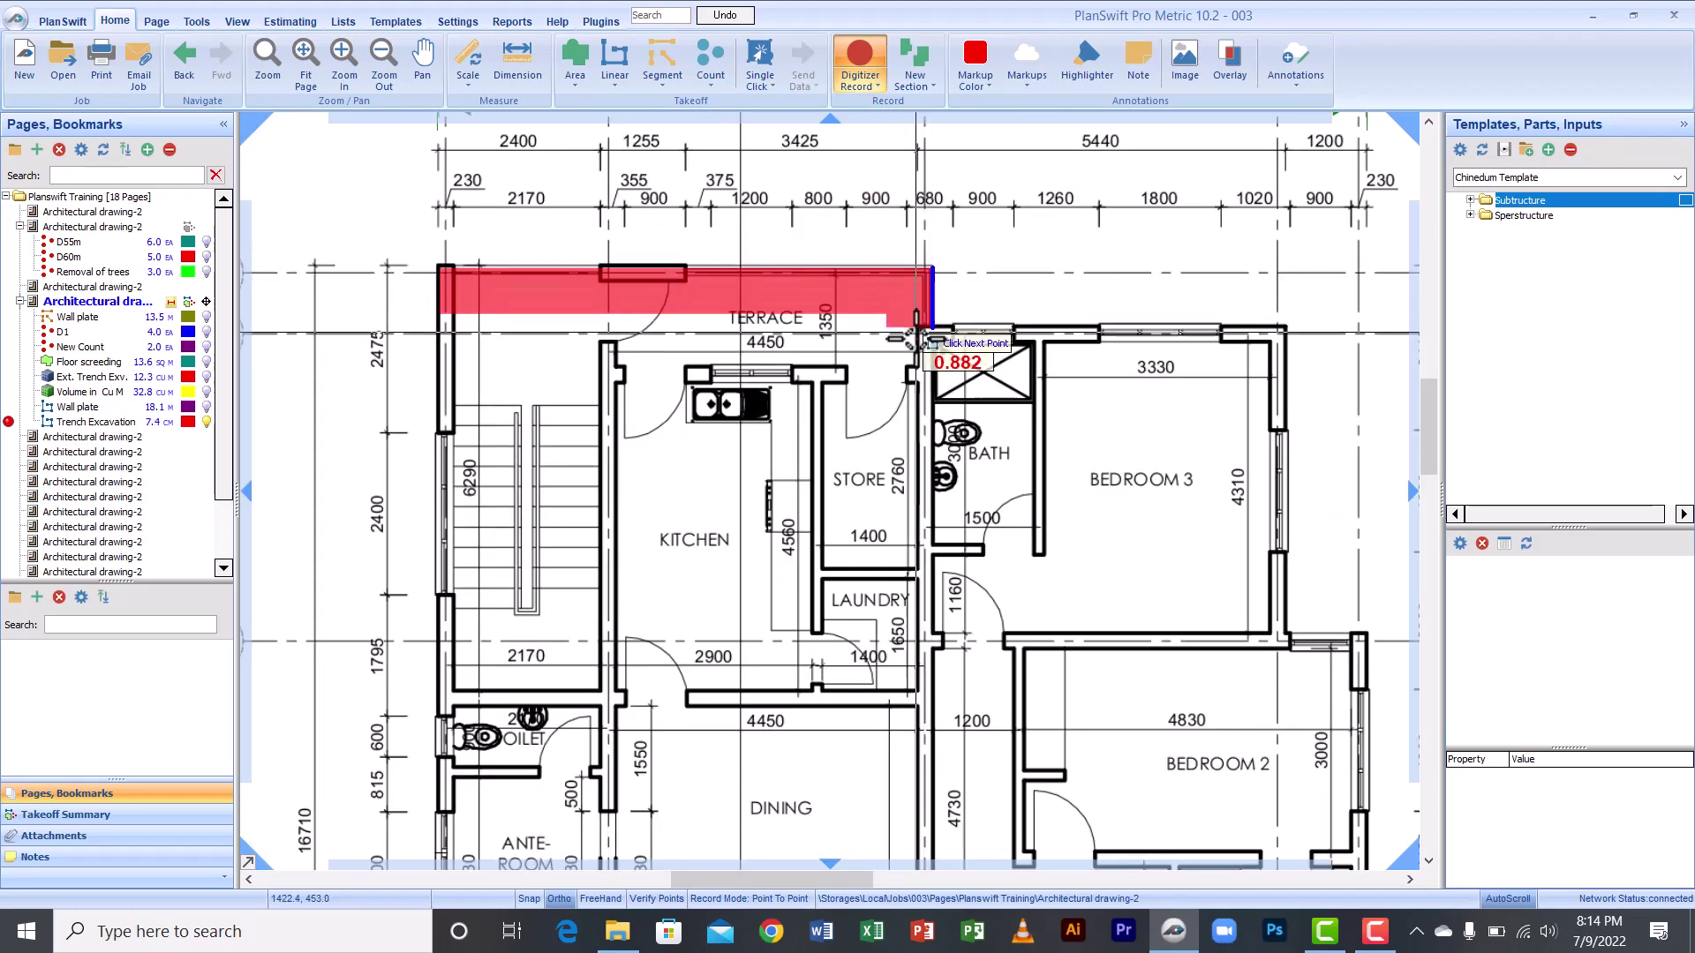
{"action": "left_click", "coordinate": [928, 329]}
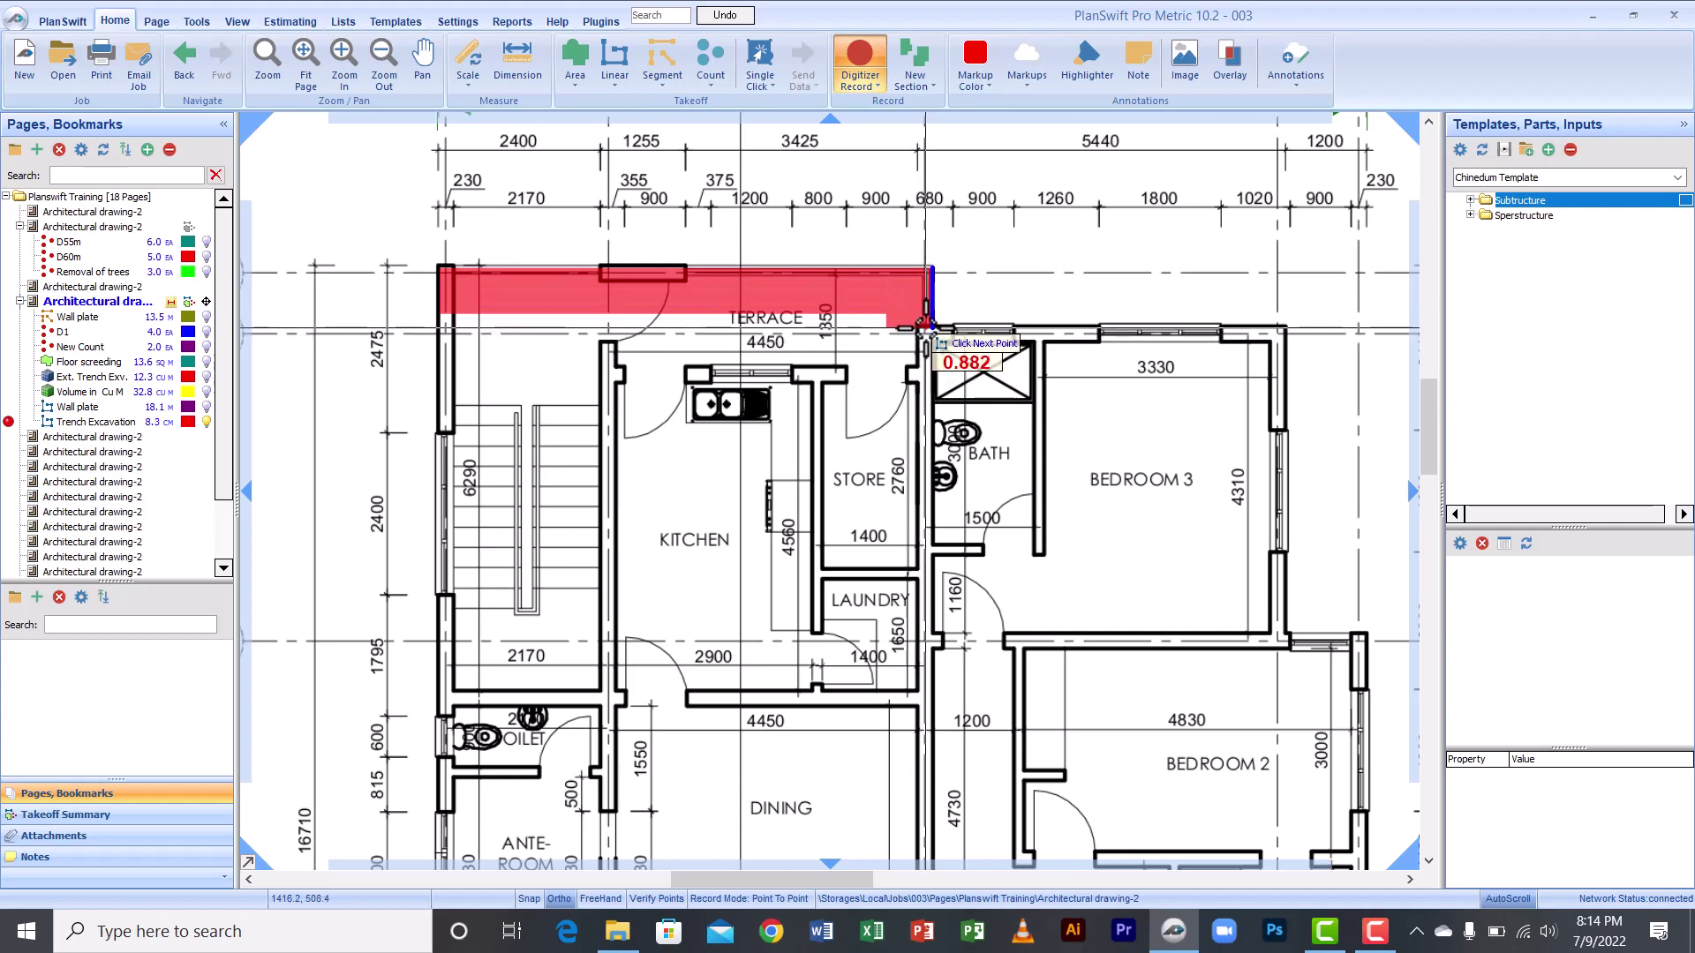
{"action": "left_click", "coordinate": [1286, 331]}
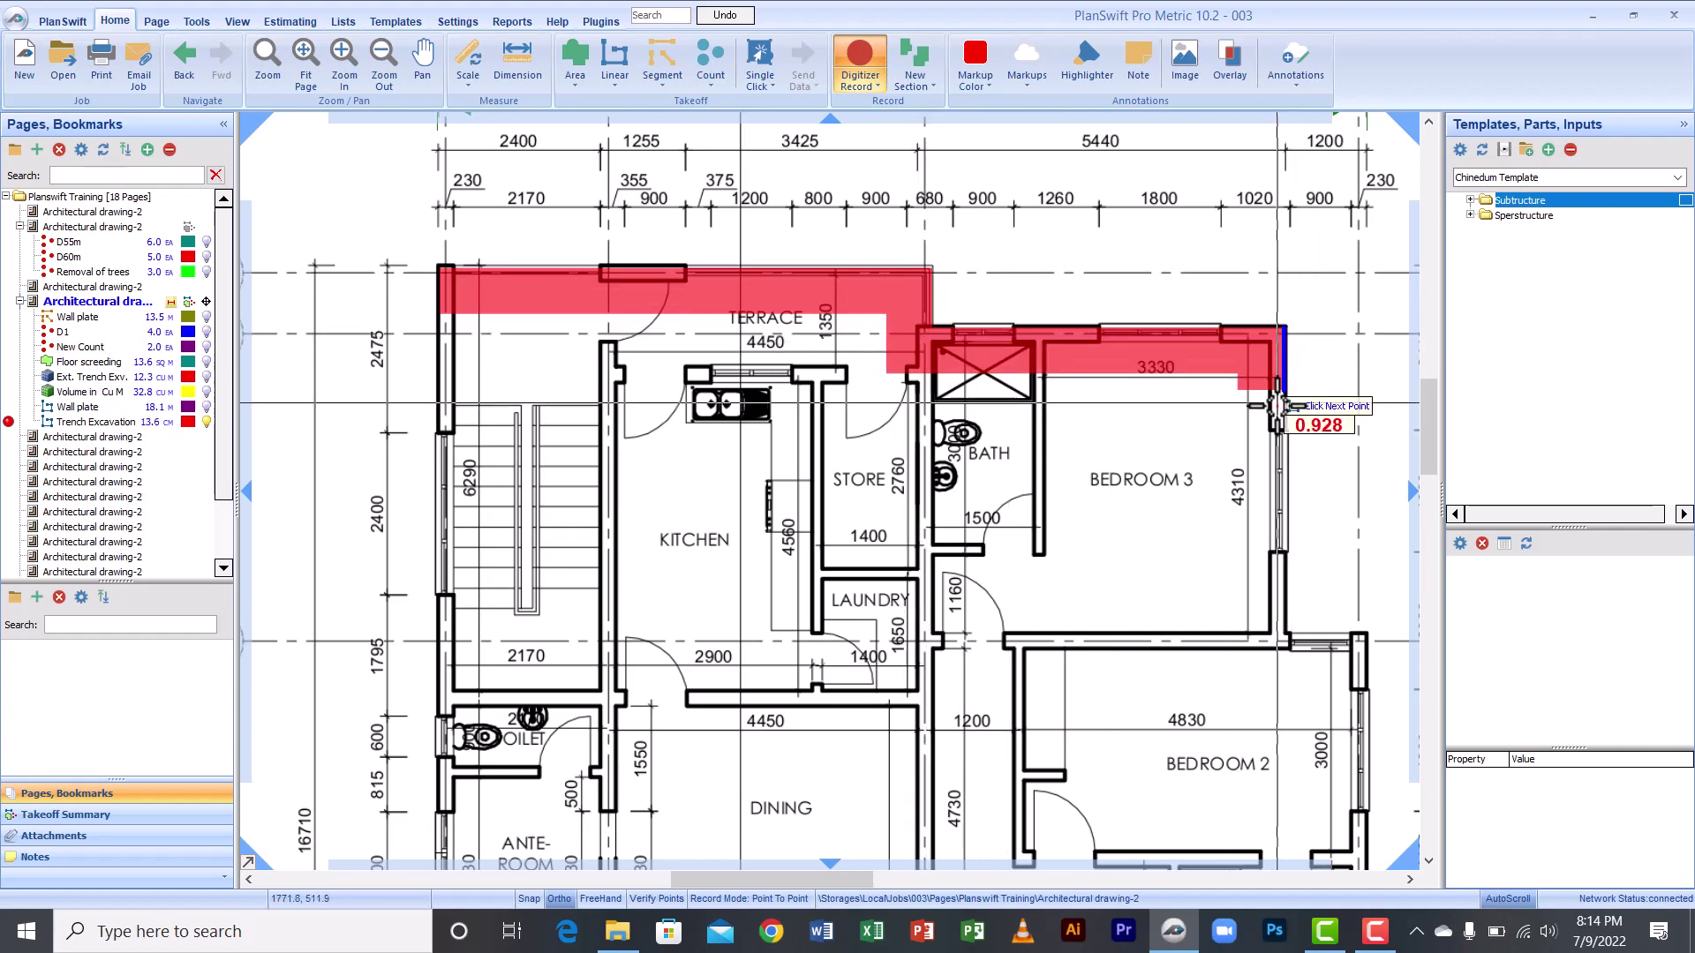
{"action": "left_click", "coordinate": [1282, 635]}
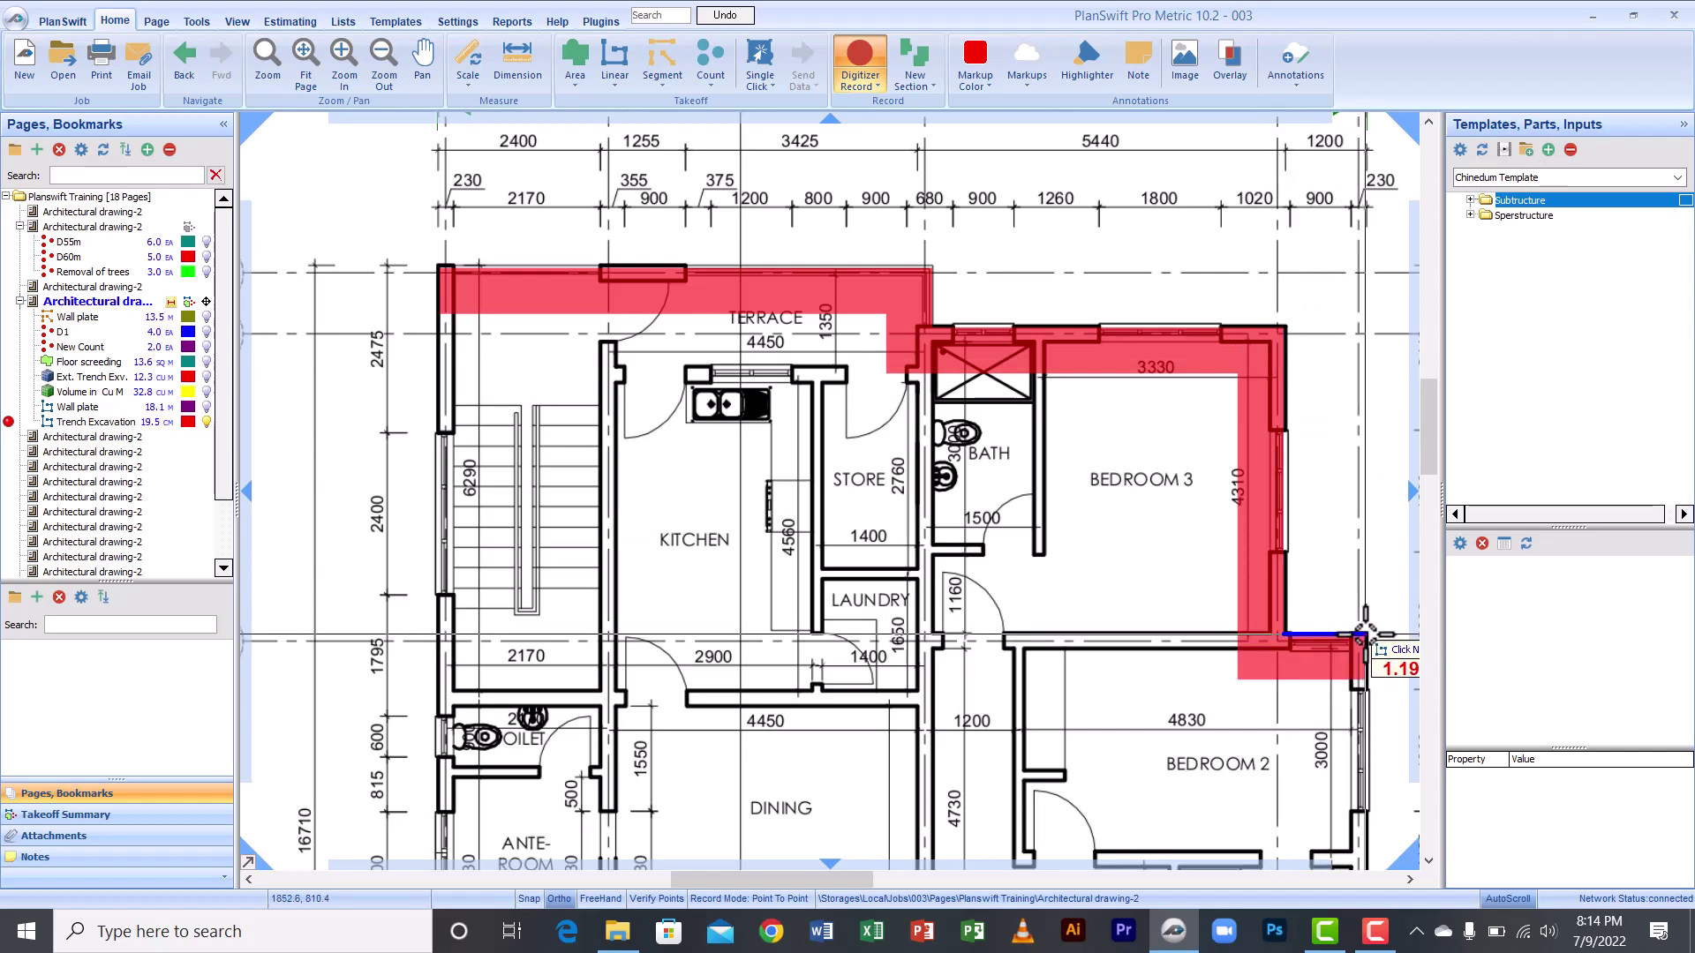
{"action": "left_click", "coordinate": [1366, 634]}
Step: Continue the trench excavation outline down grid 5, along grid F and up grid 1 to its starting corner, and stop recording
{"action": "scroll", "coordinate": [1319, 686], "scroll_direction": "down", "scroll_amount": 1}
{"action": "left_click_drag", "start_coordinate": [1321, 683], "coordinate": [1216, 358]}
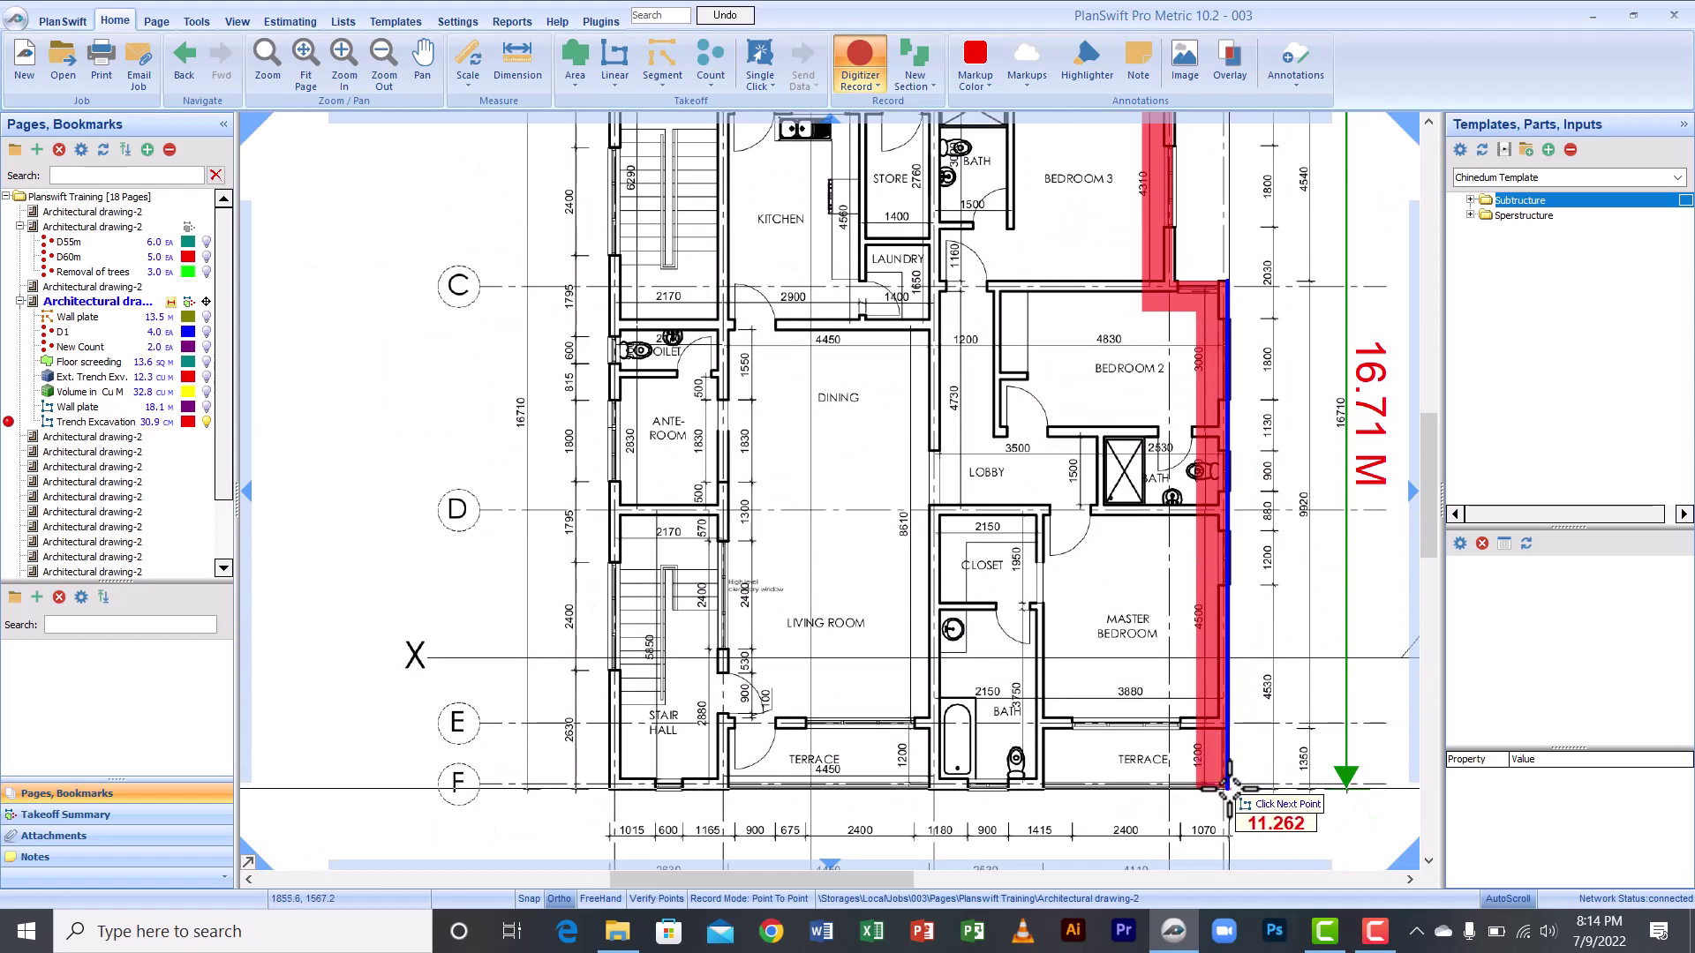
{"action": "left_click", "coordinate": [1229, 787]}
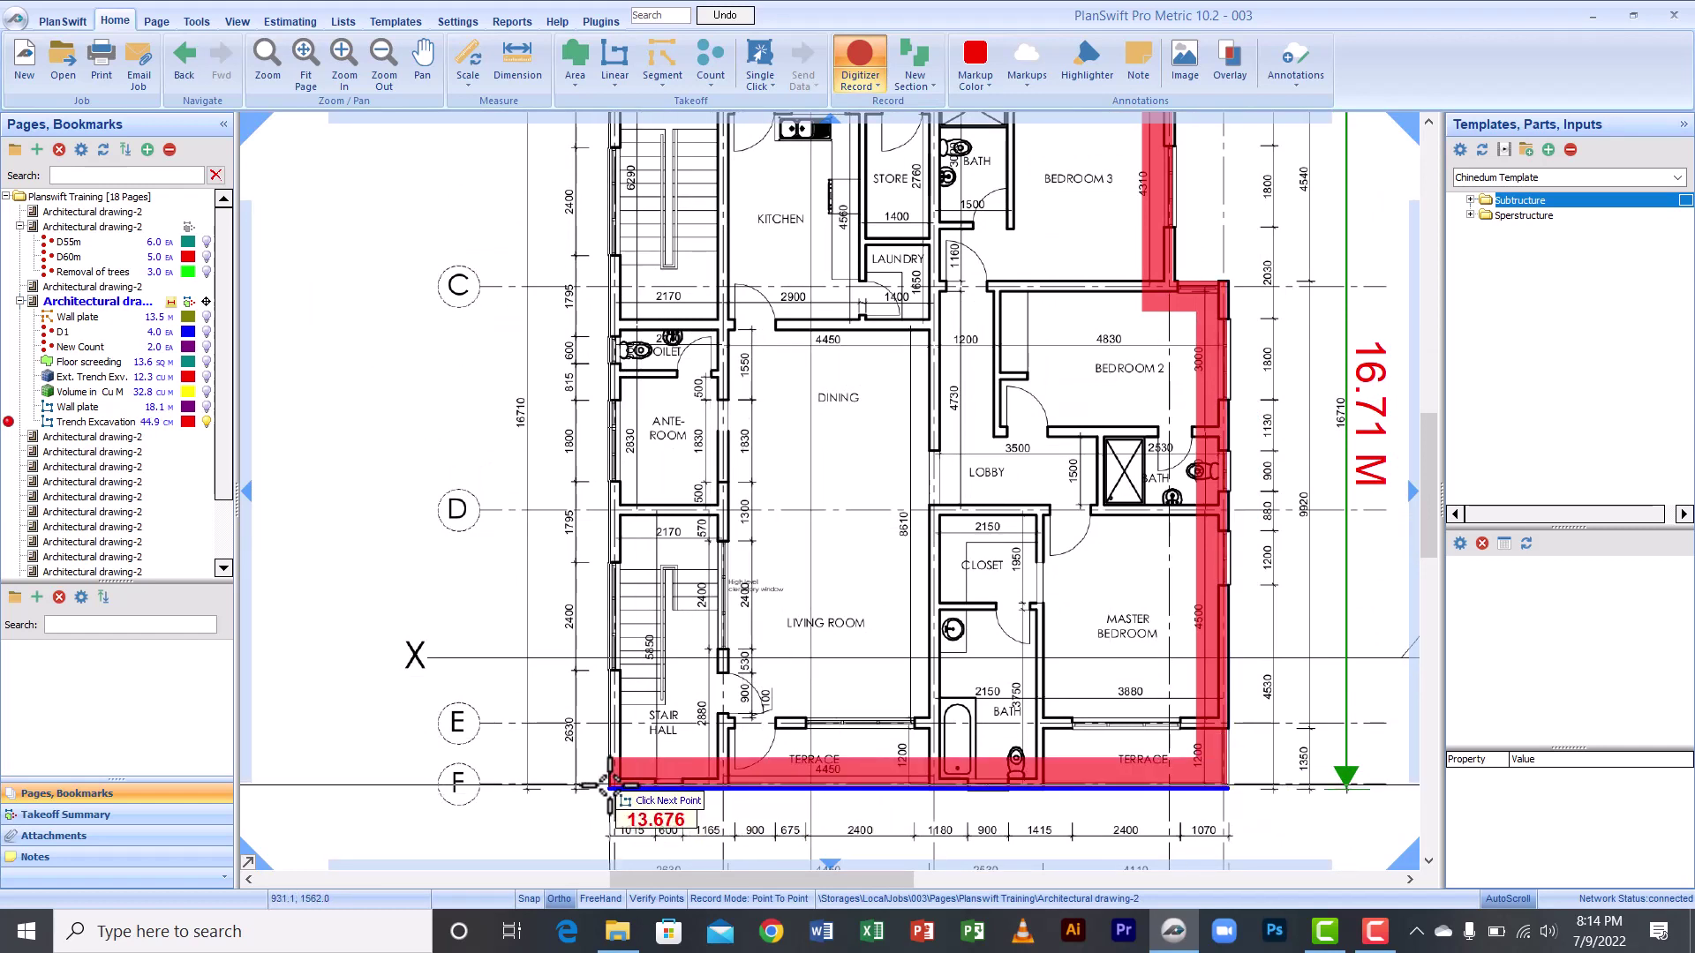
{"action": "left_click", "coordinate": [609, 787]}
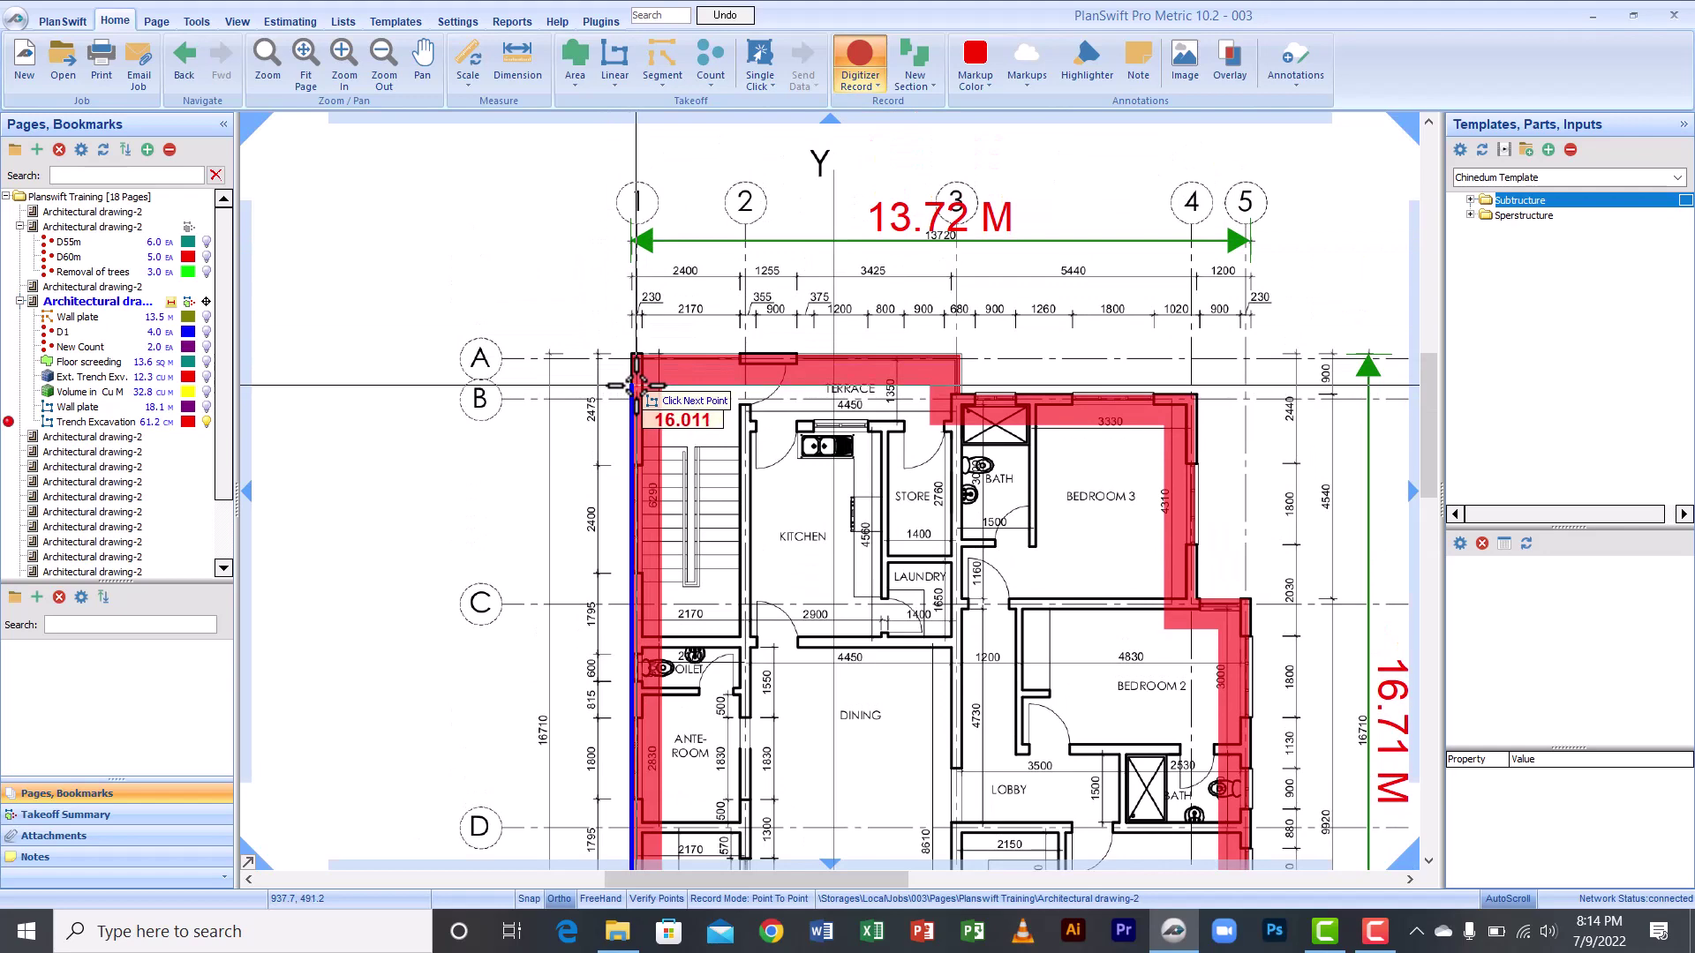
{"action": "double_click", "coordinate": [635, 383]}
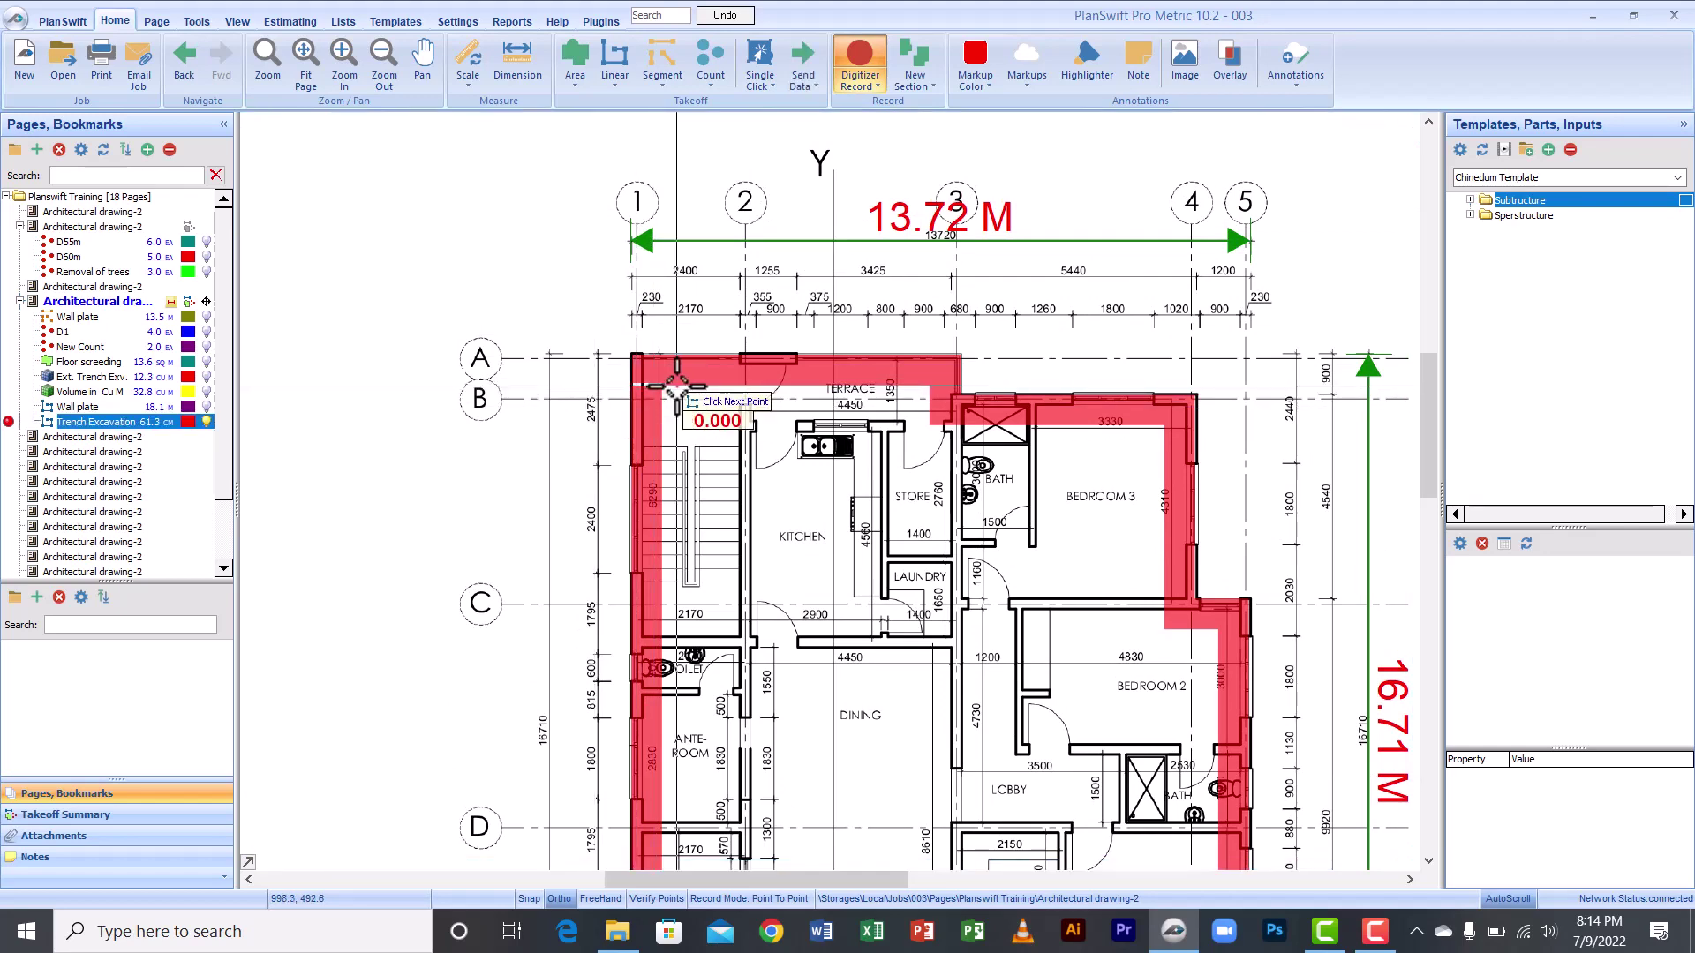
{"action": "right_click", "coordinate": [628, 397]}
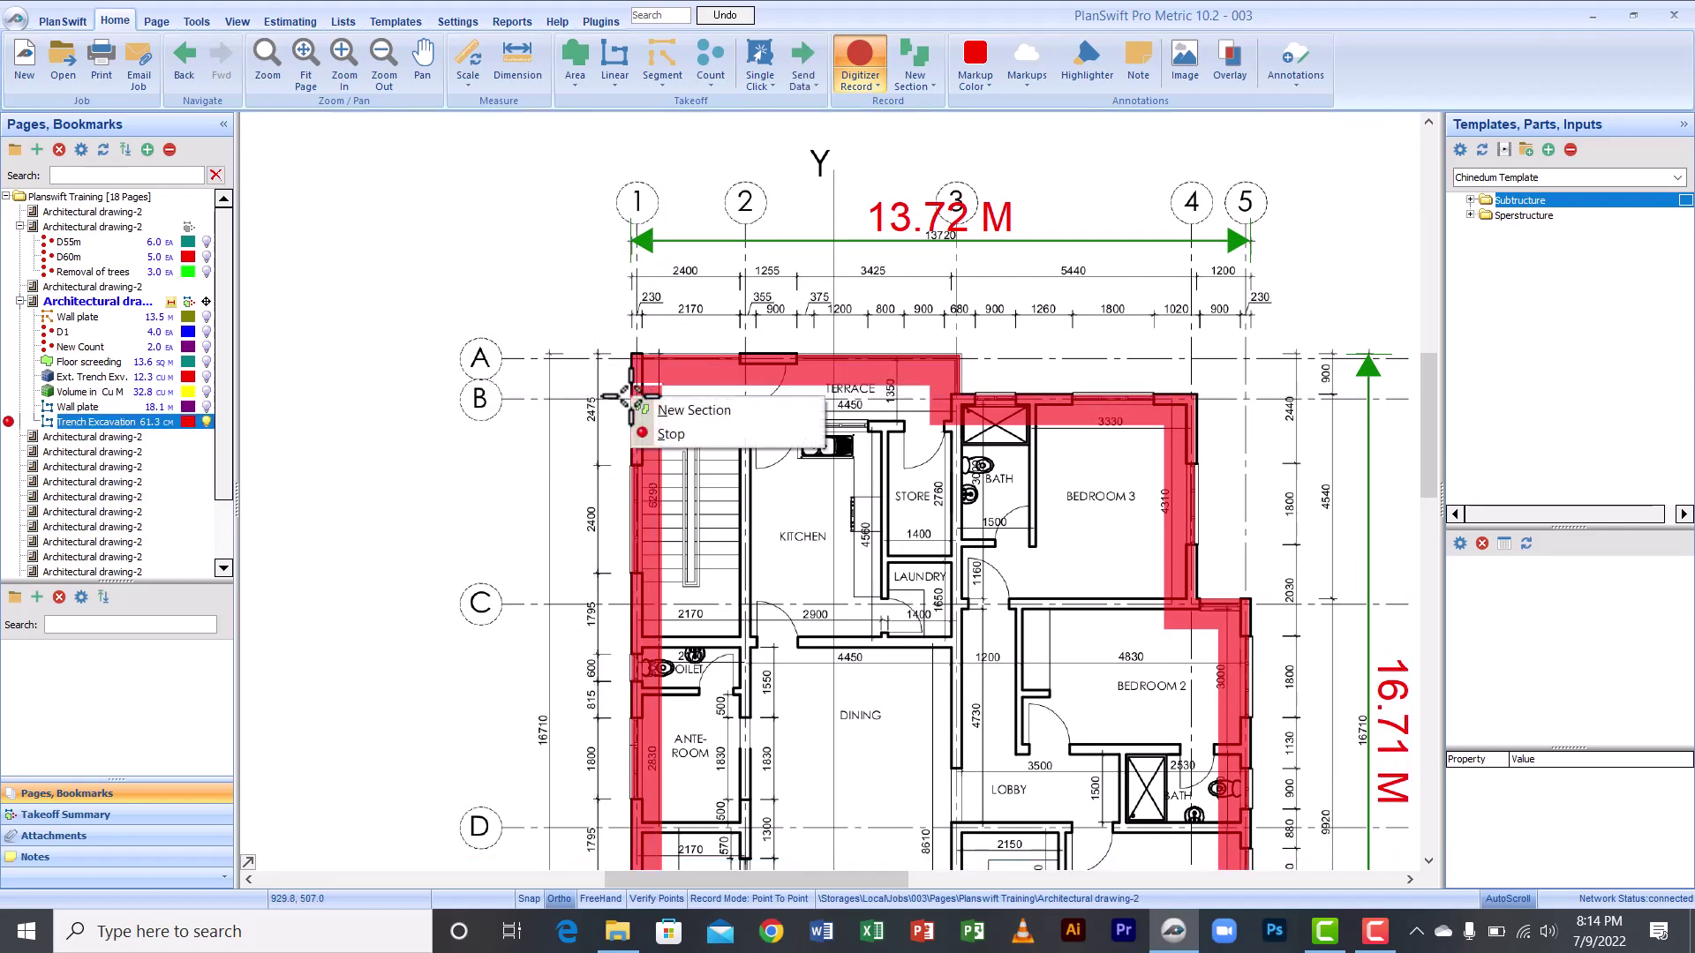
{"action": "left_click", "coordinate": [670, 434]}
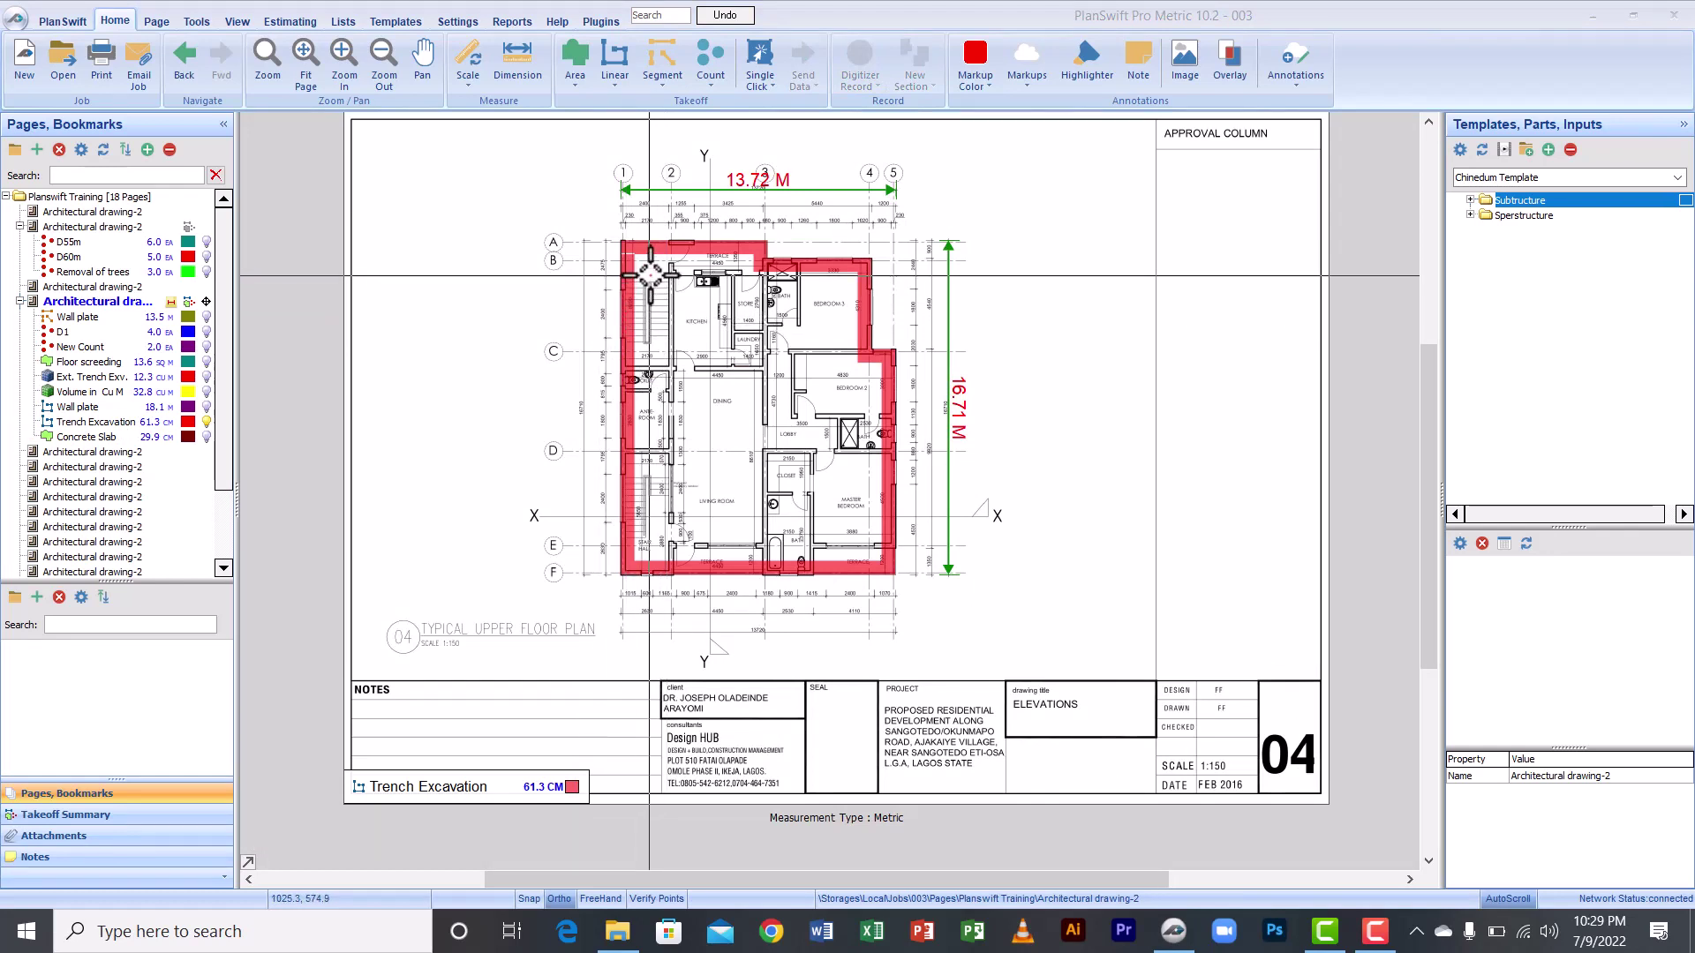
{"action": "mouse_move", "coordinate": [675, 253]}
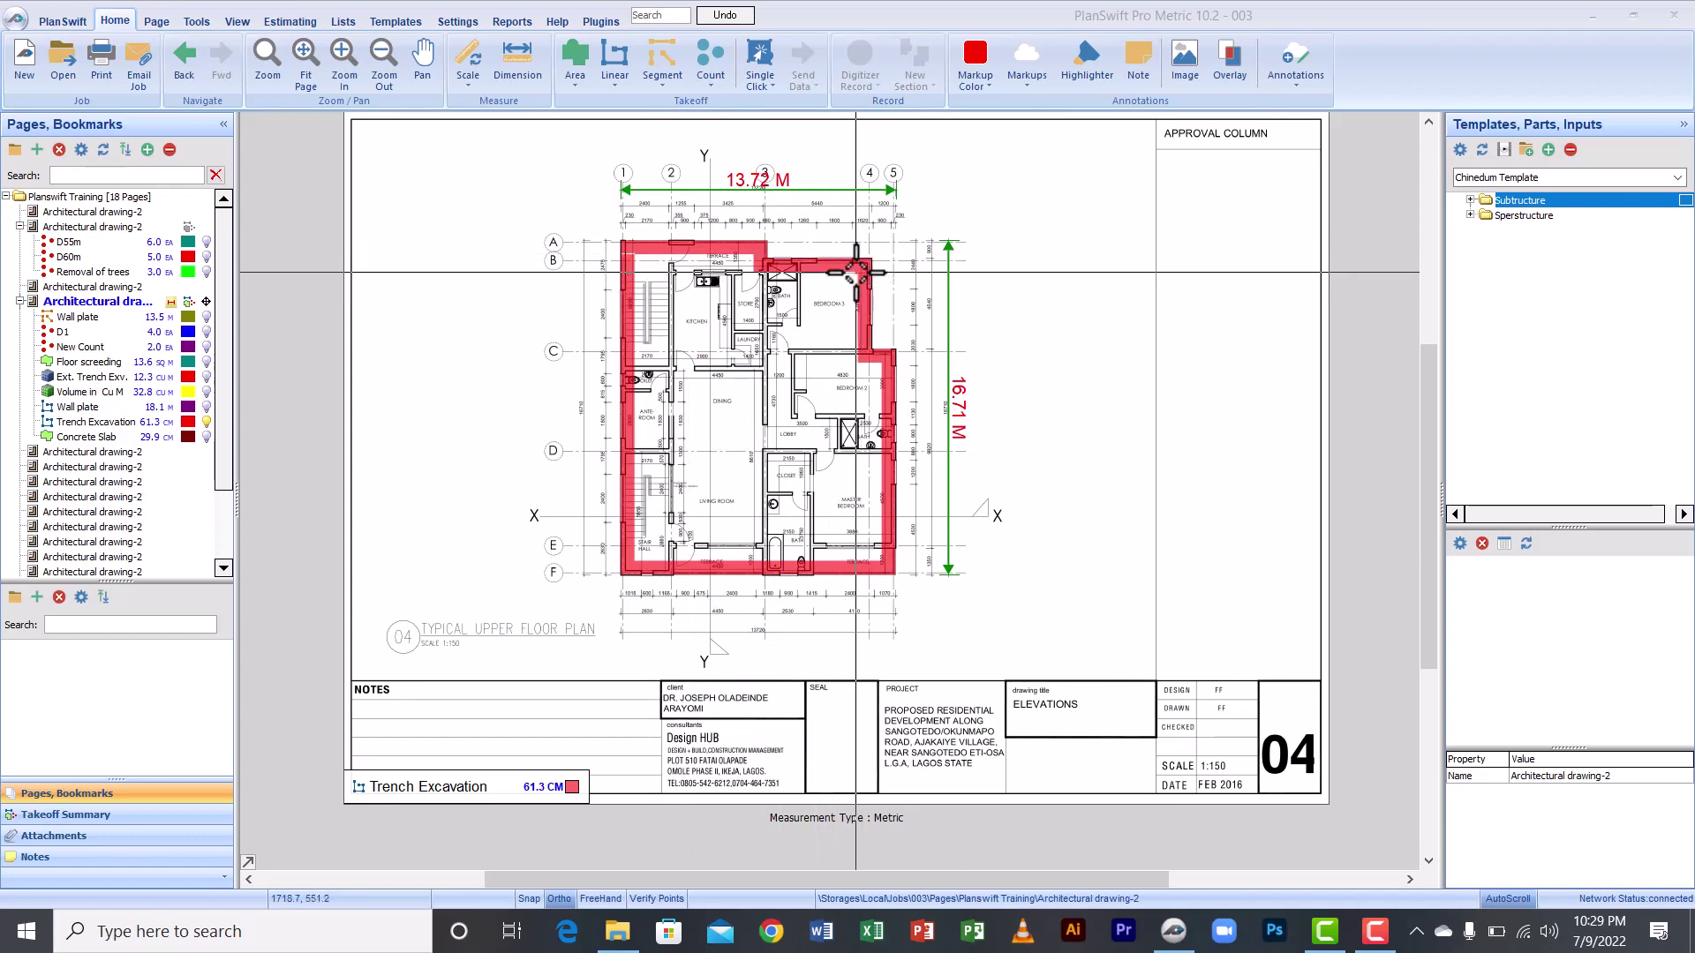
{"action": "mouse_move", "coordinate": [853, 271]}
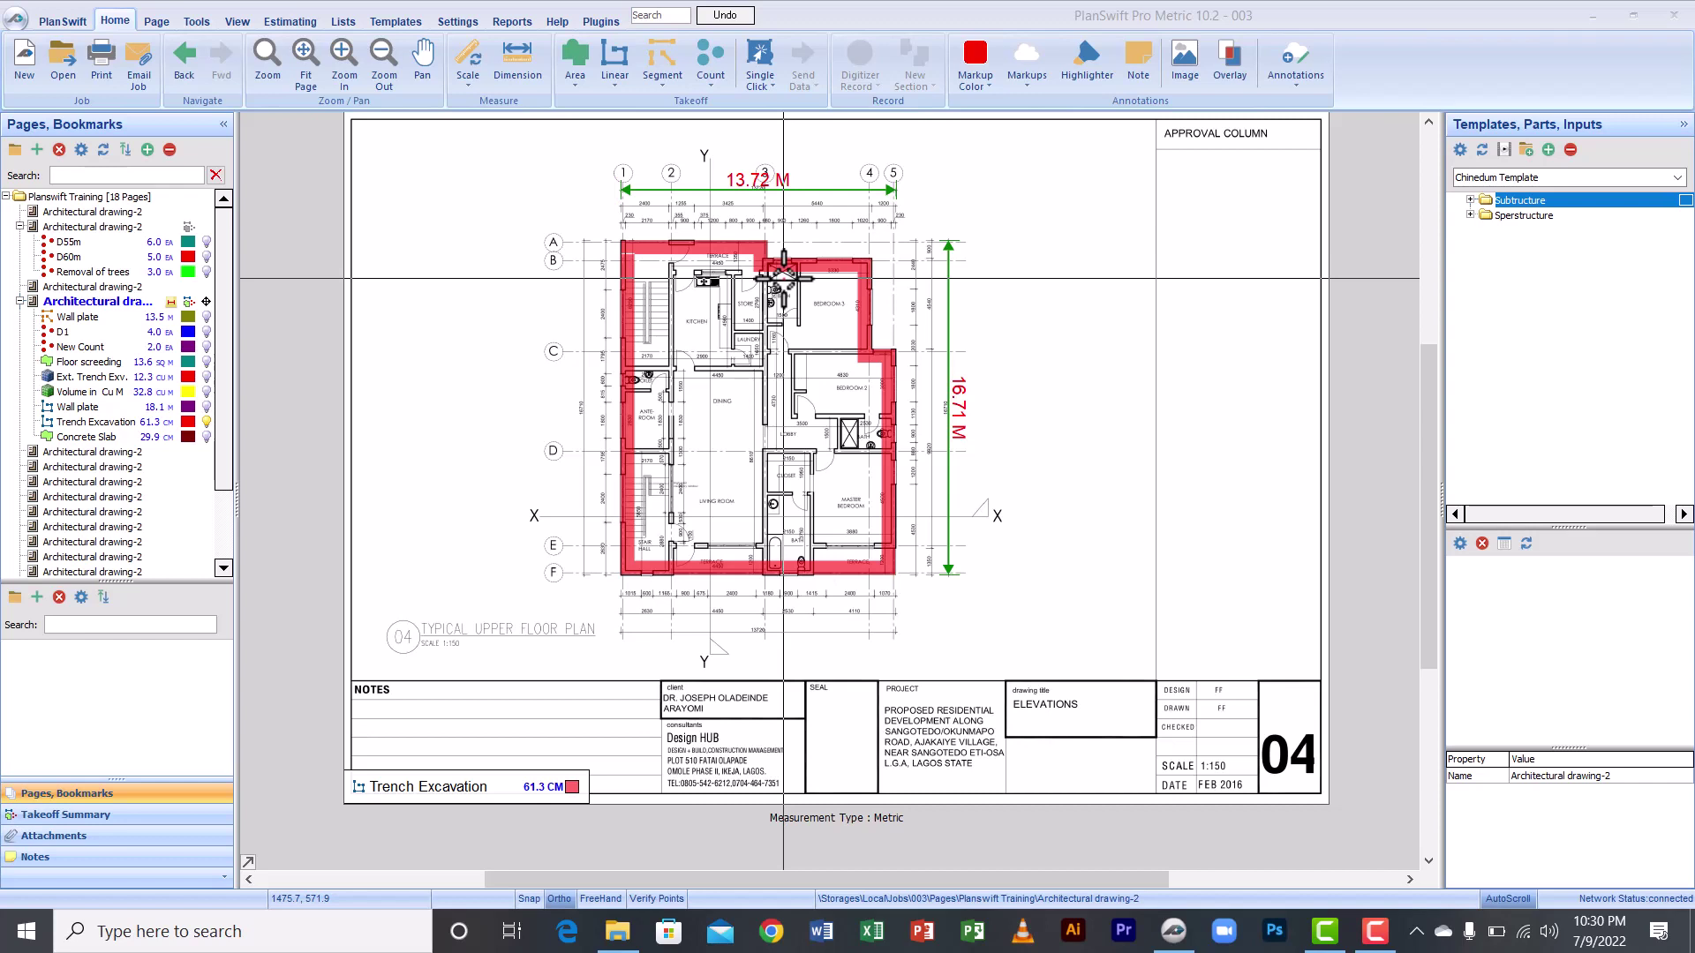
{"action": "mouse_move", "coordinate": [791, 267]}
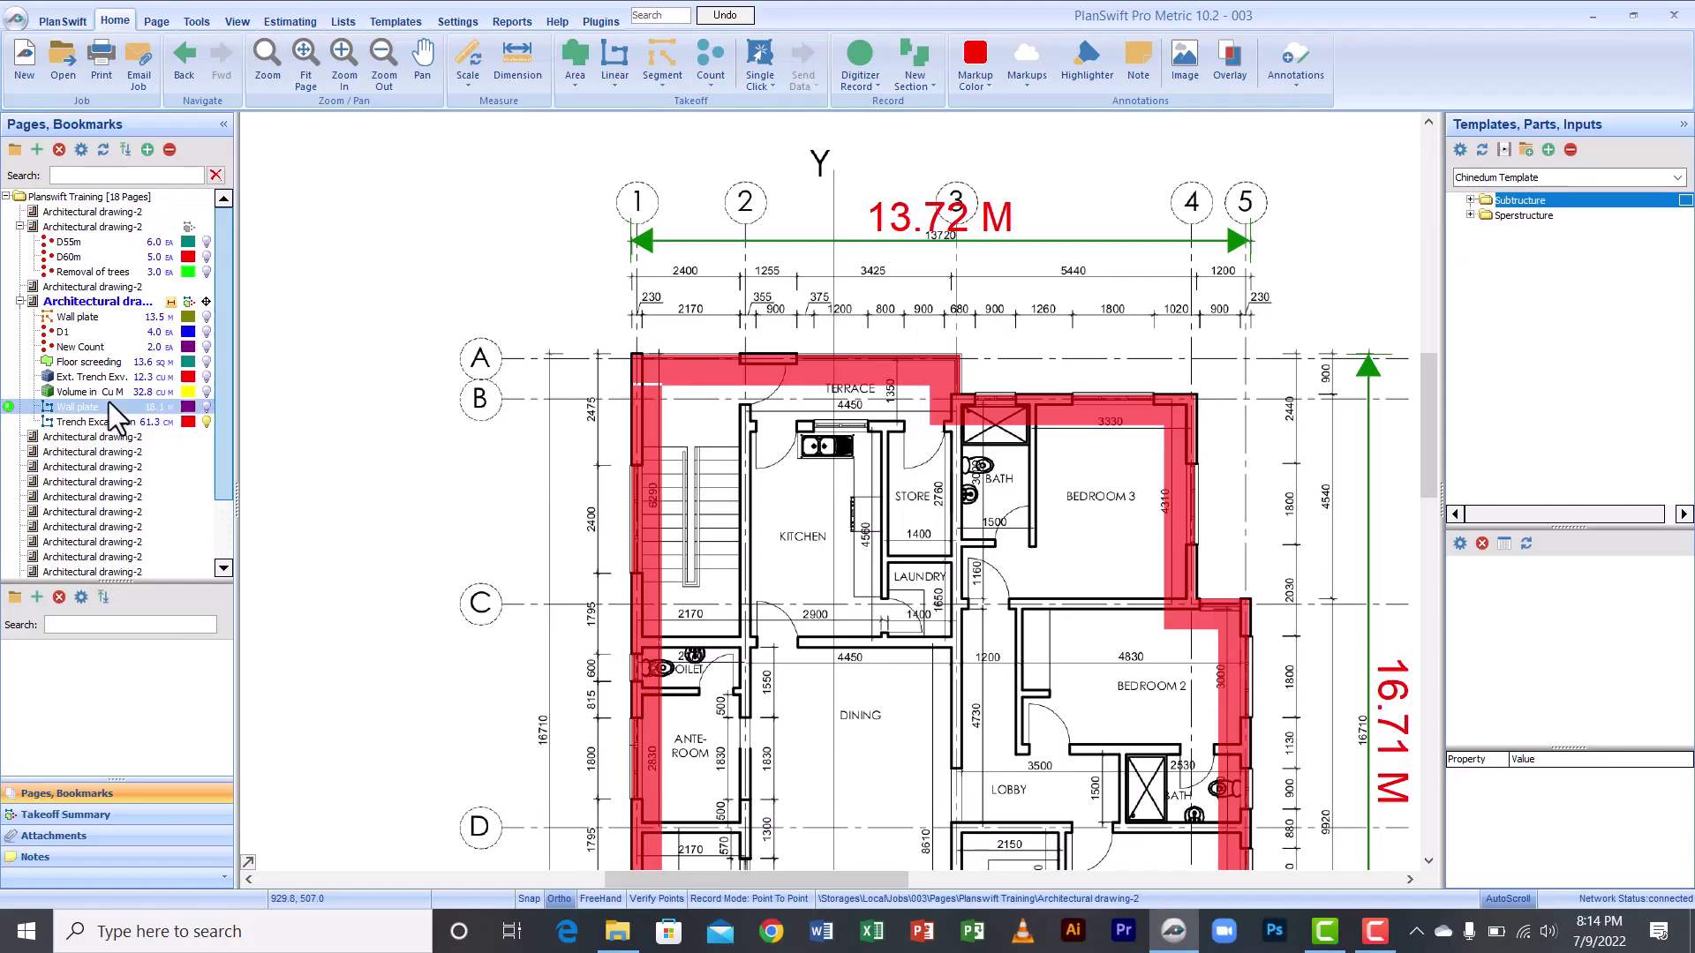
Step: Select the Trench Excavation takeoff in the page tree and inspect its traced outline across the whole floor plan
{"action": "left_click", "coordinate": [120, 418]}
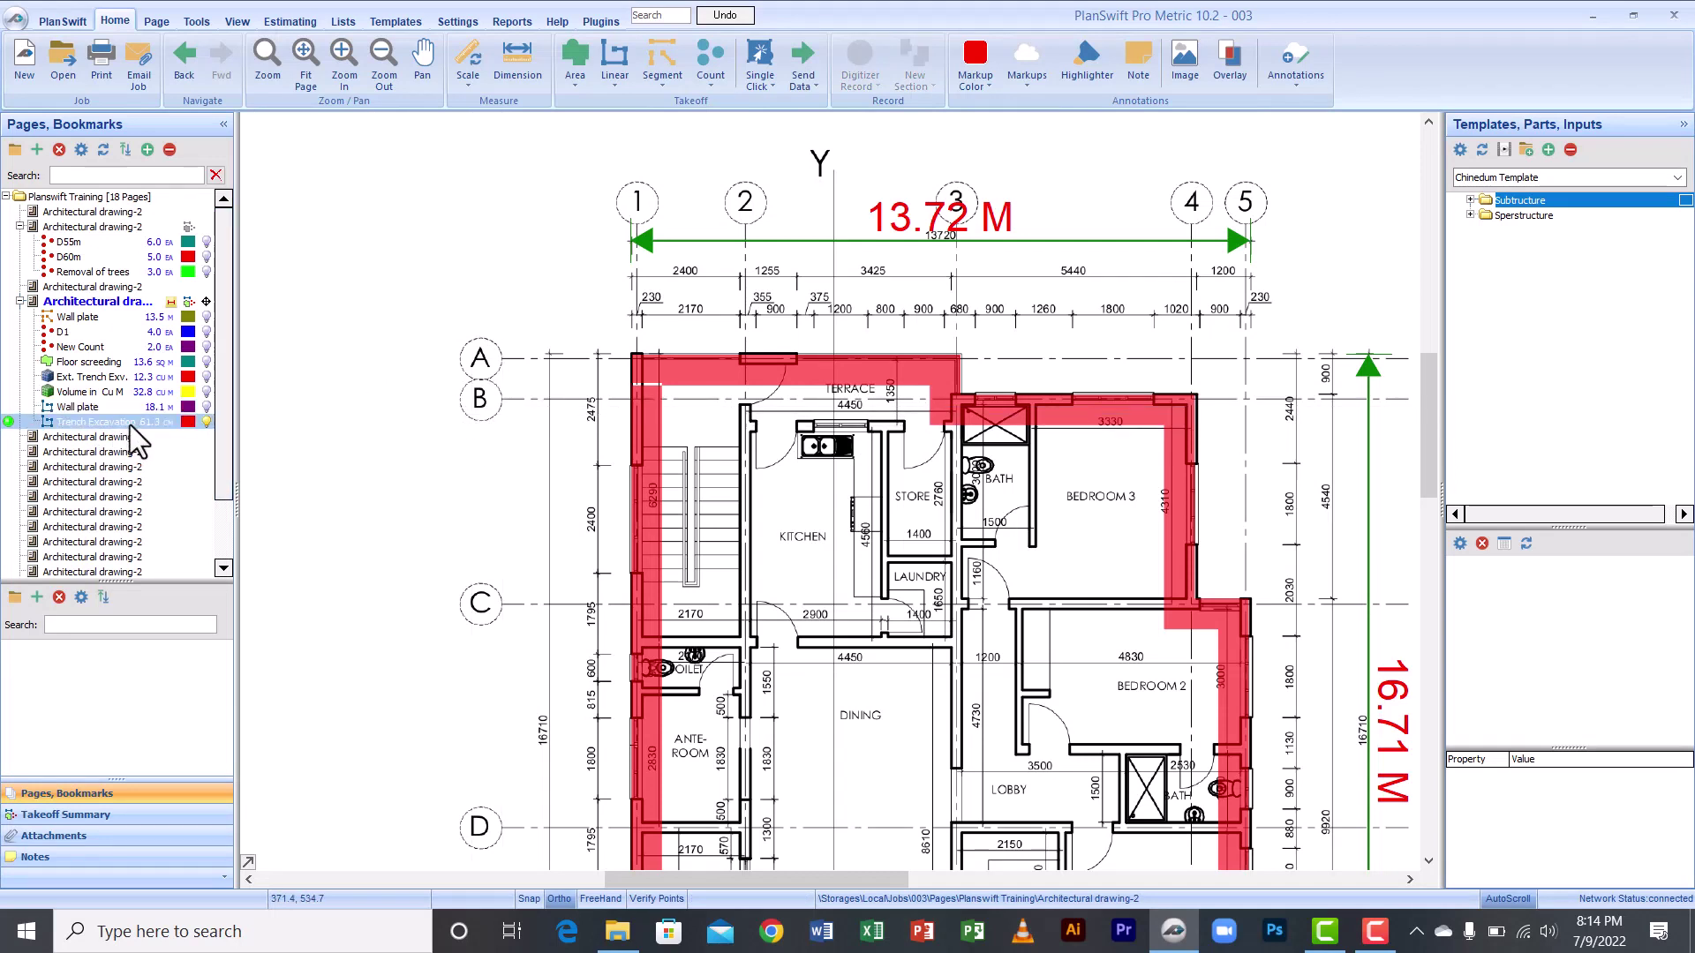
{"action": "left_click", "coordinate": [134, 425]}
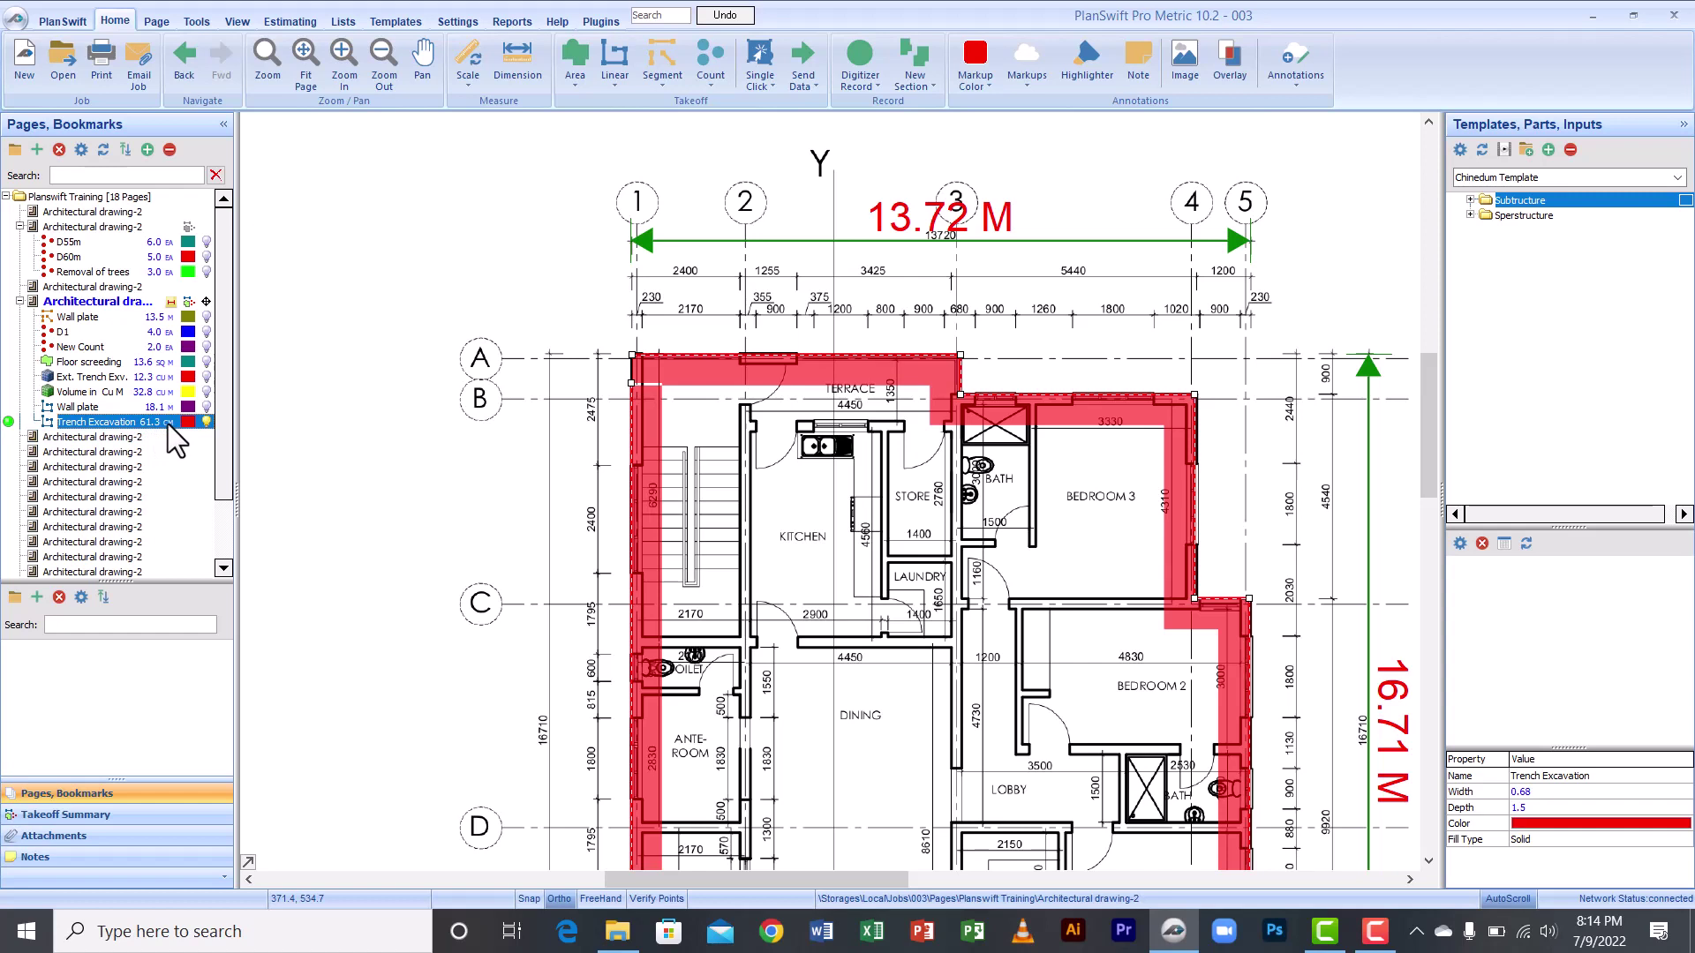
{"action": "left_click", "coordinate": [616, 67]}
{"action": "scroll", "coordinate": [934, 545], "scroll_direction": "down", "scroll_amount": 3}
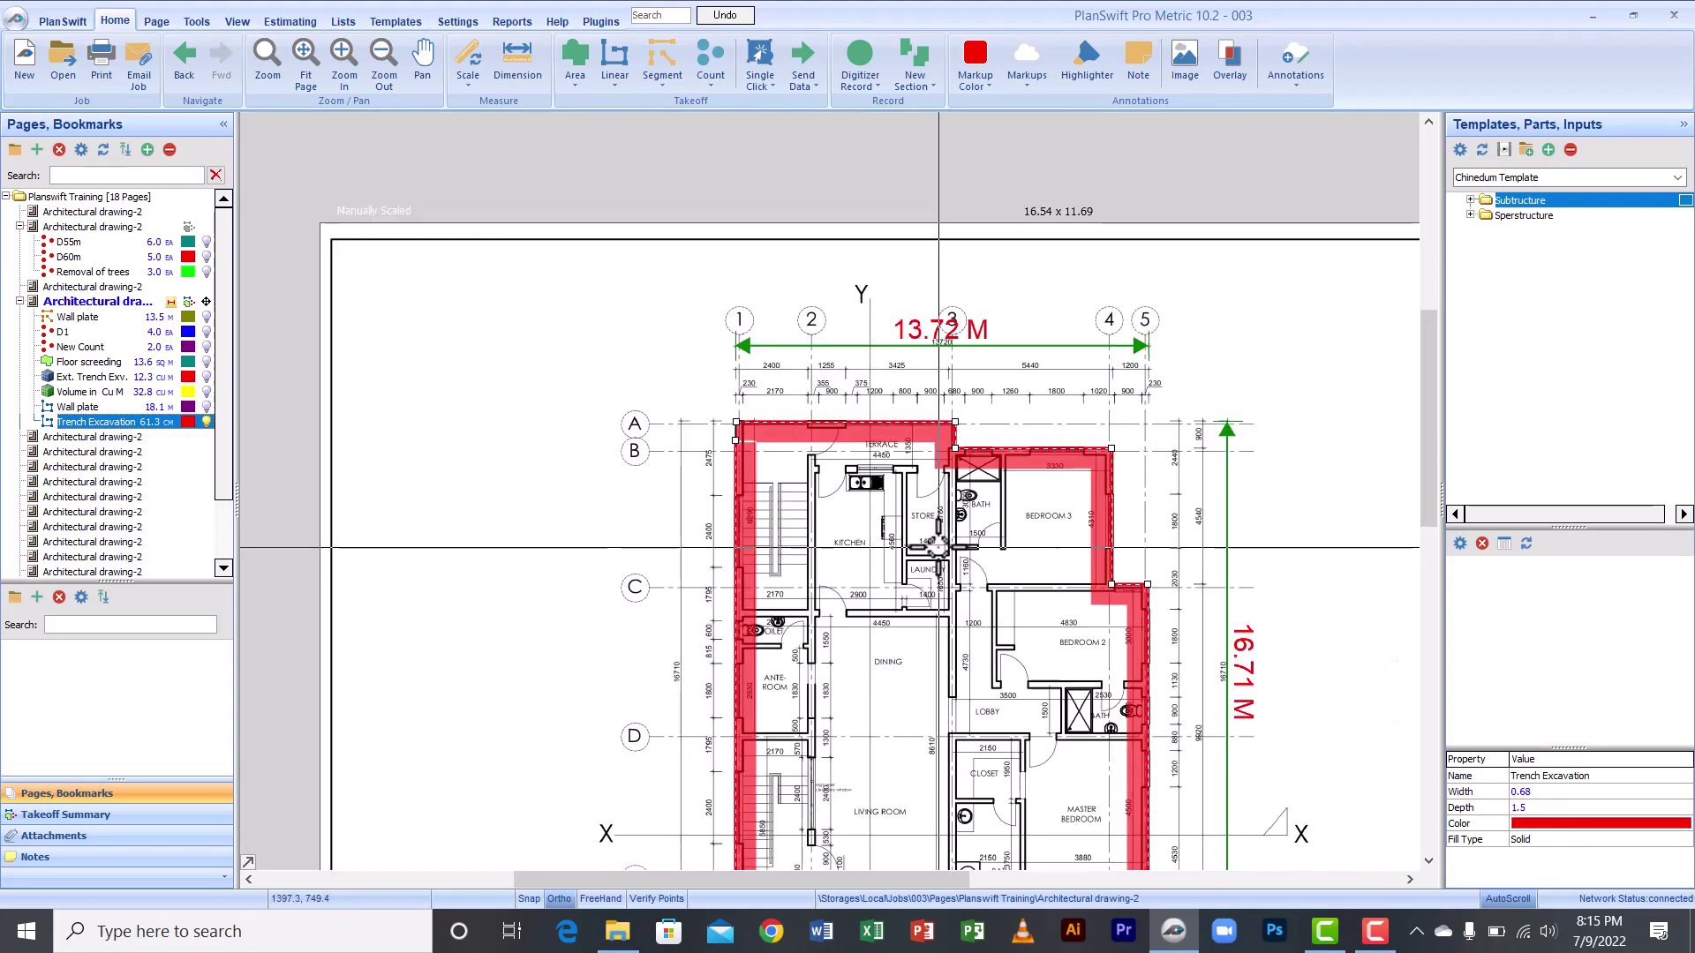
{"action": "left_click_drag", "start_coordinate": [936, 541], "coordinate": [746, 365]}
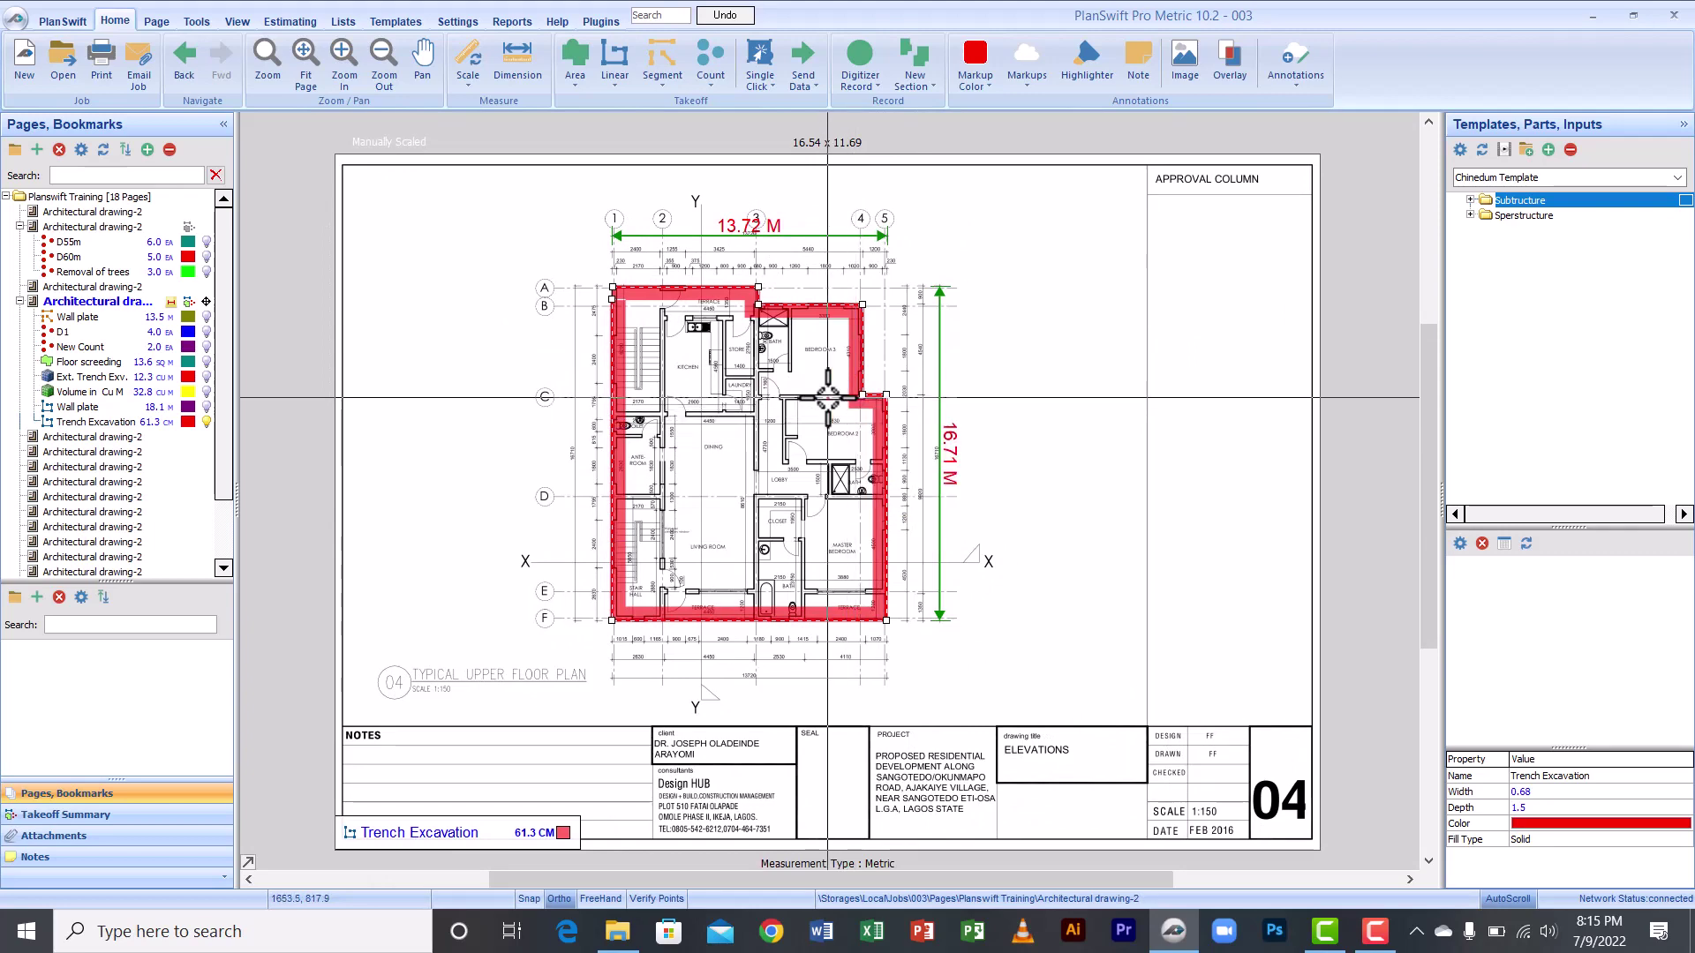
{"action": "scroll", "coordinate": [829, 399], "scroll_direction": "up", "scroll_amount": 2}
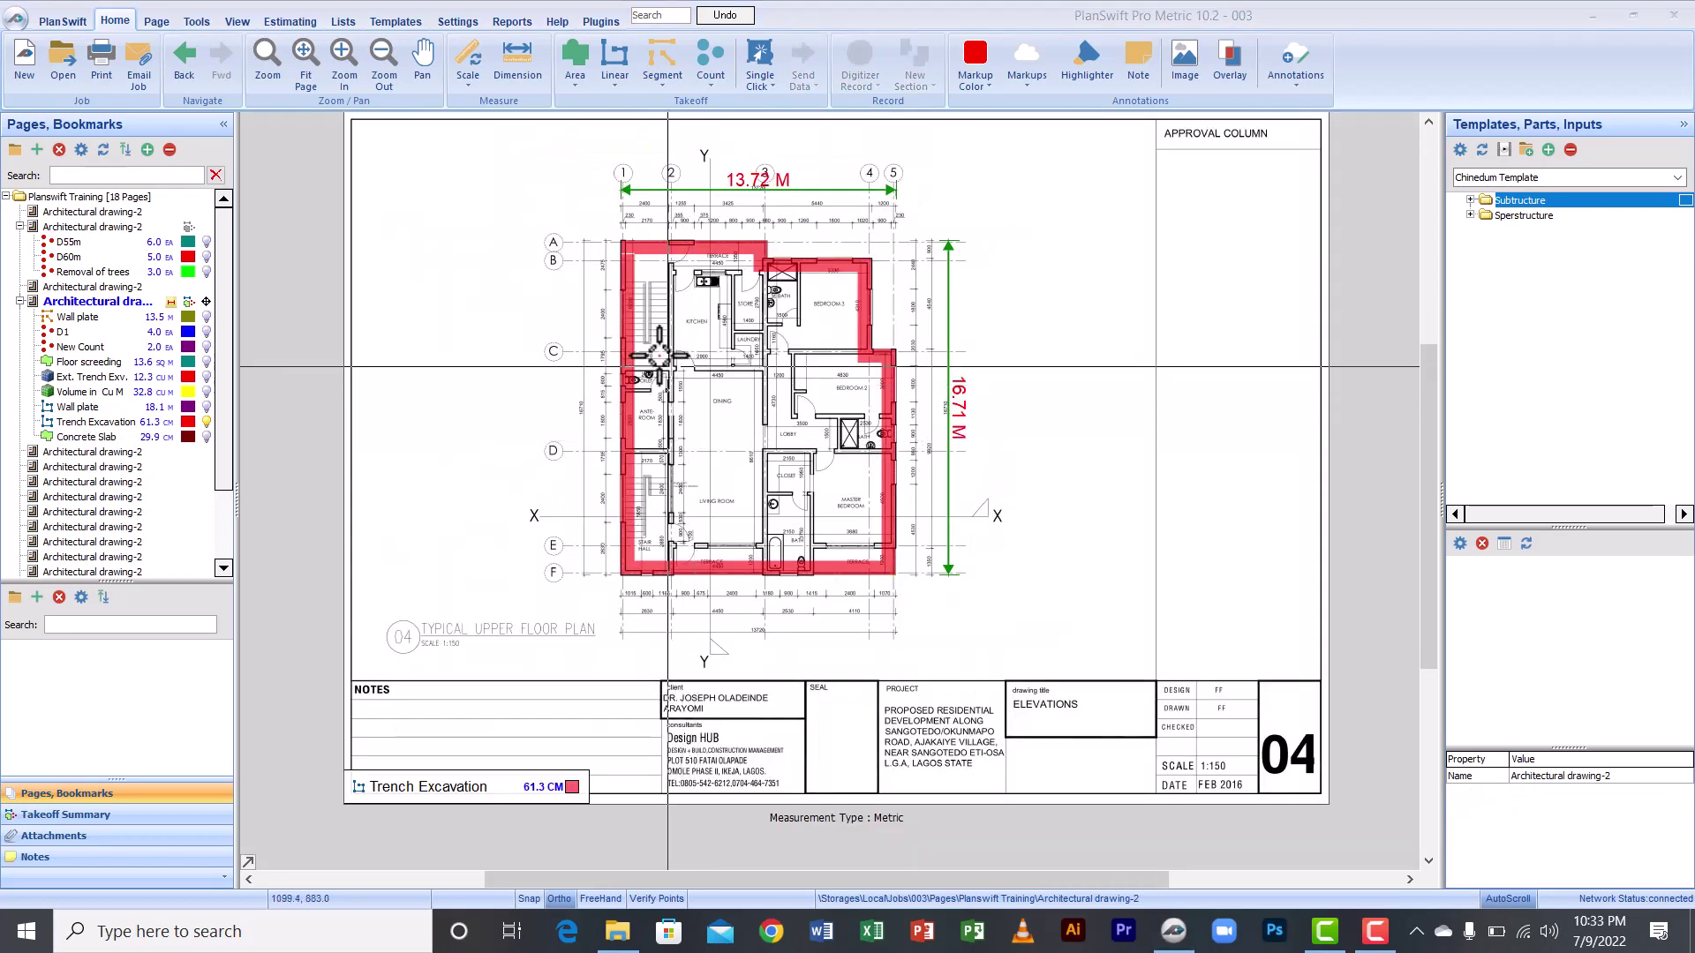
Step: Change the Trench Excavation takeoff's Width to 0.225 m from its list, accept the properties and inspect the outline around Bedroom 3
{"action": "mouse_move", "coordinate": [628, 301]}
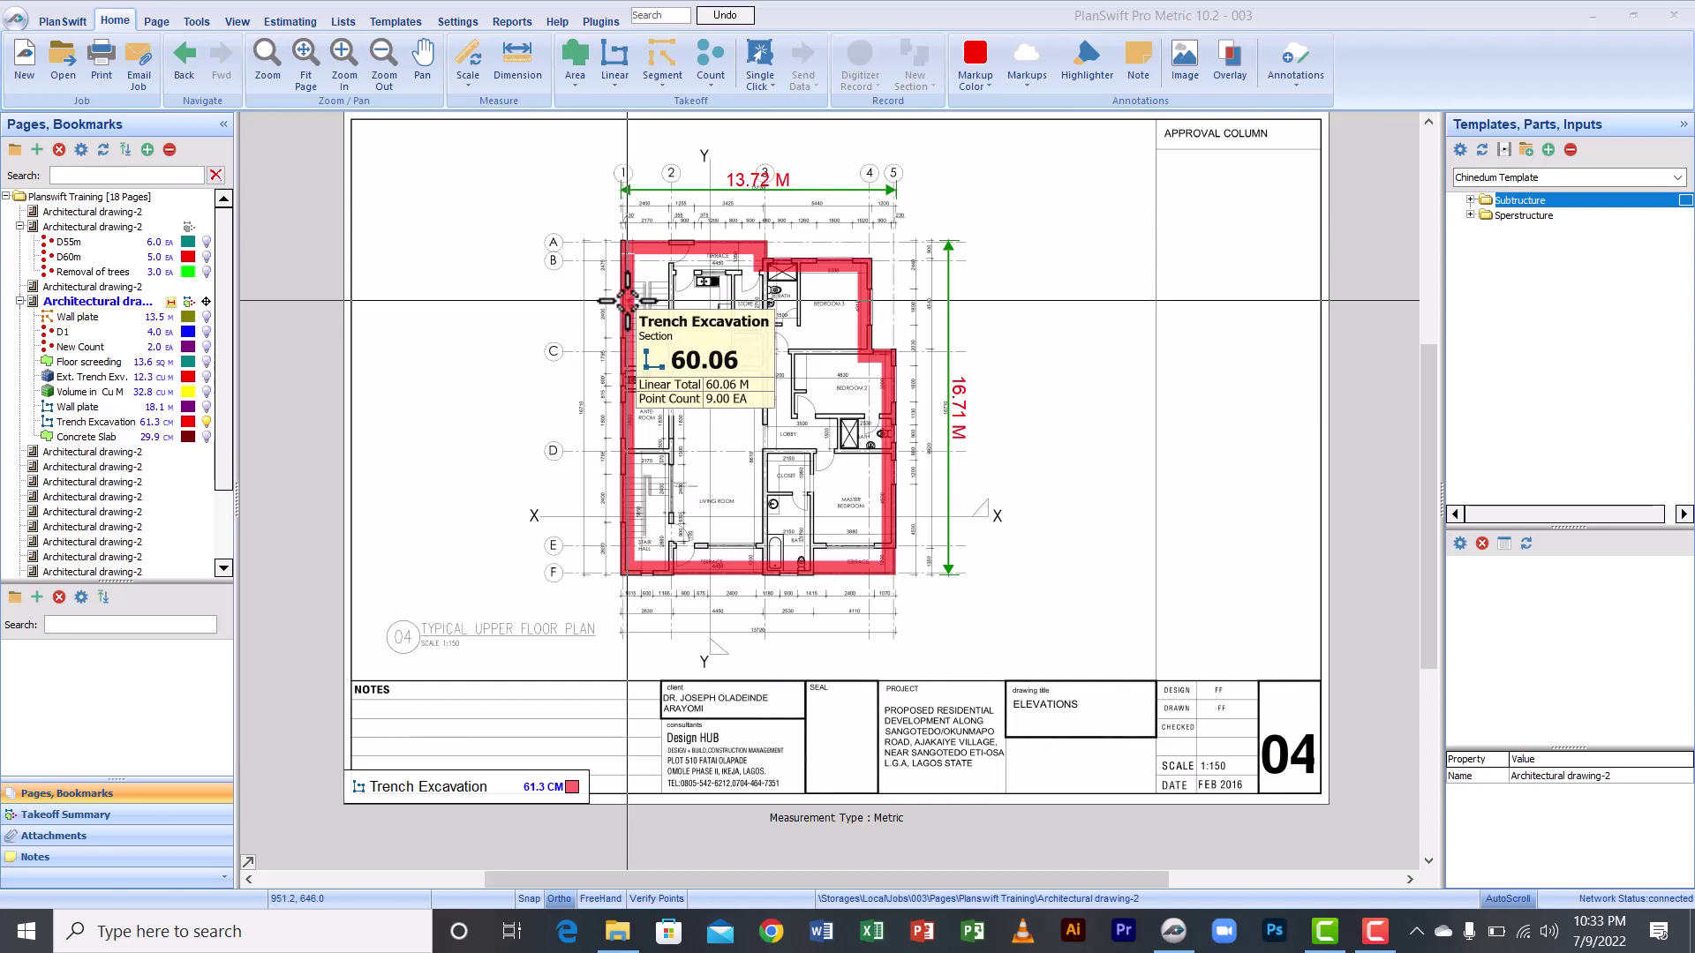
{"action": "left_click", "coordinate": [628, 301]}
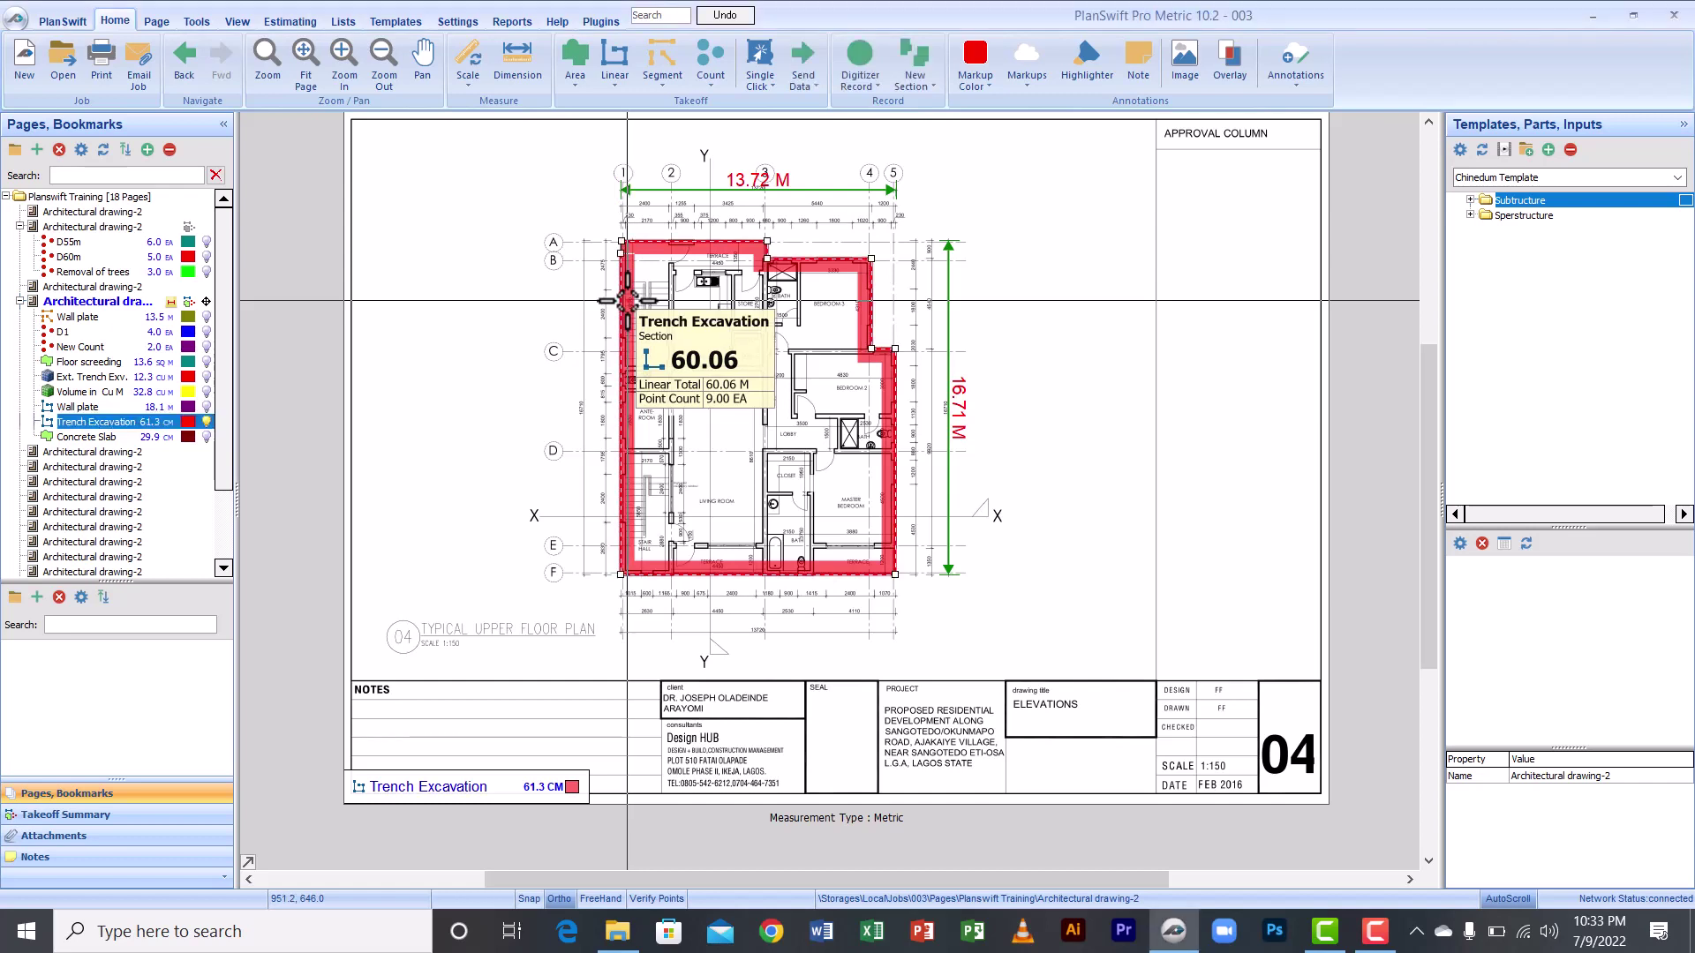
{"action": "right_click", "coordinate": [137, 421]}
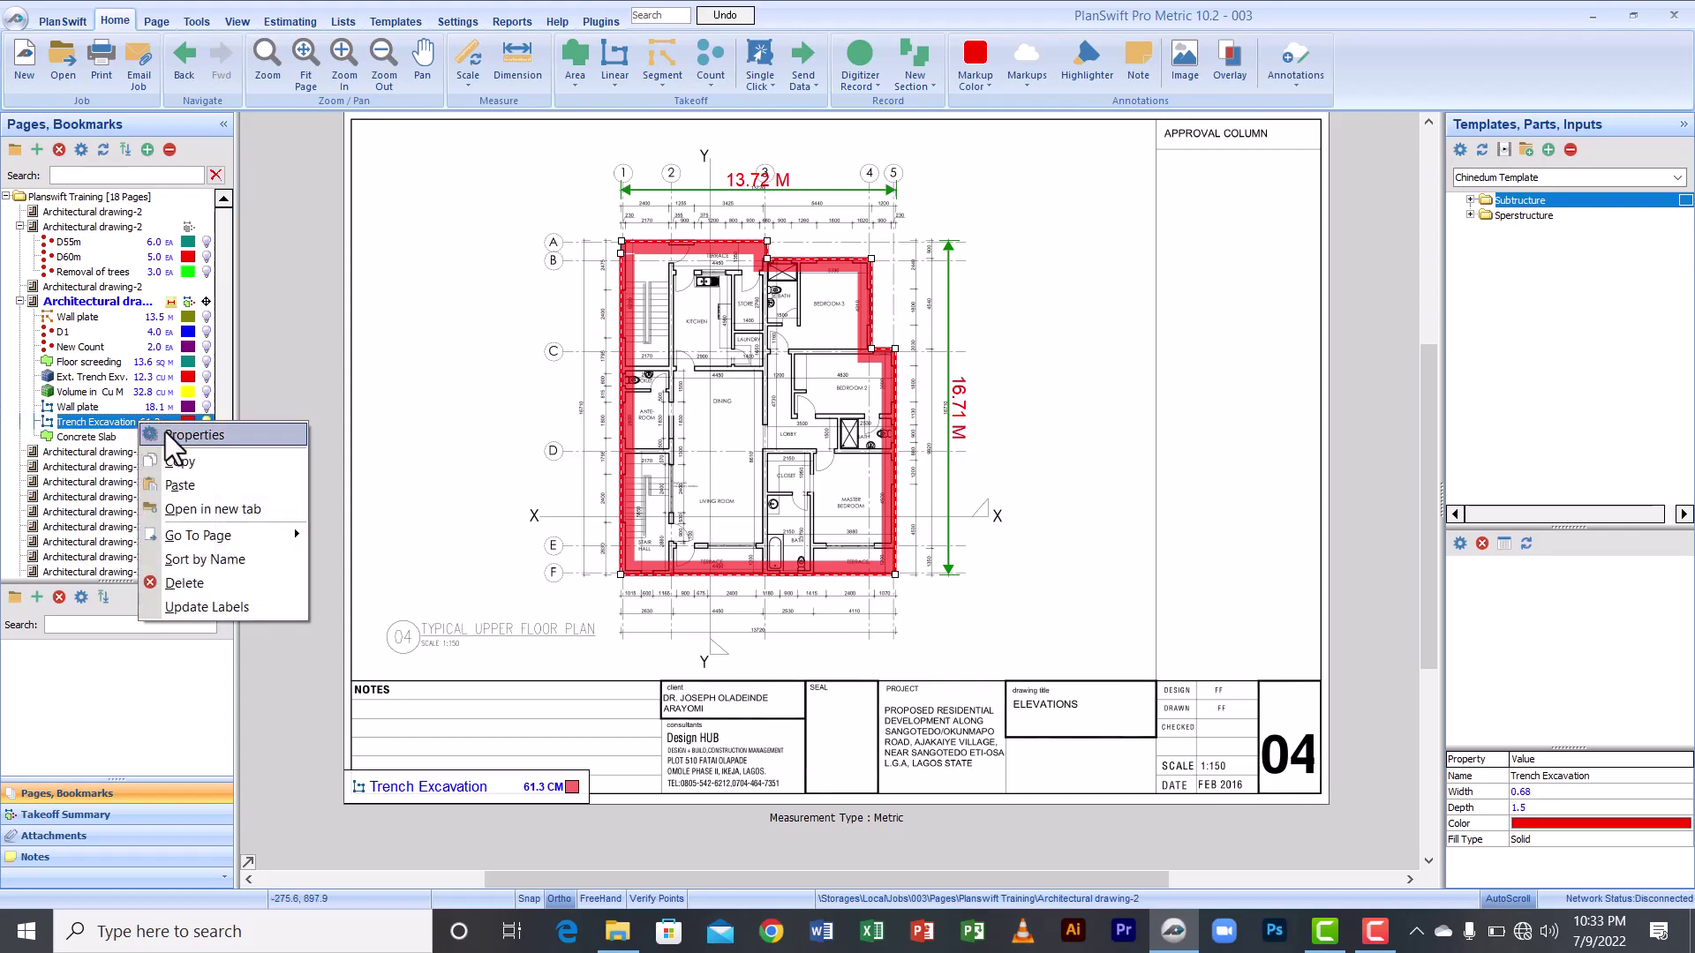
{"action": "left_click", "coordinate": [175, 432]}
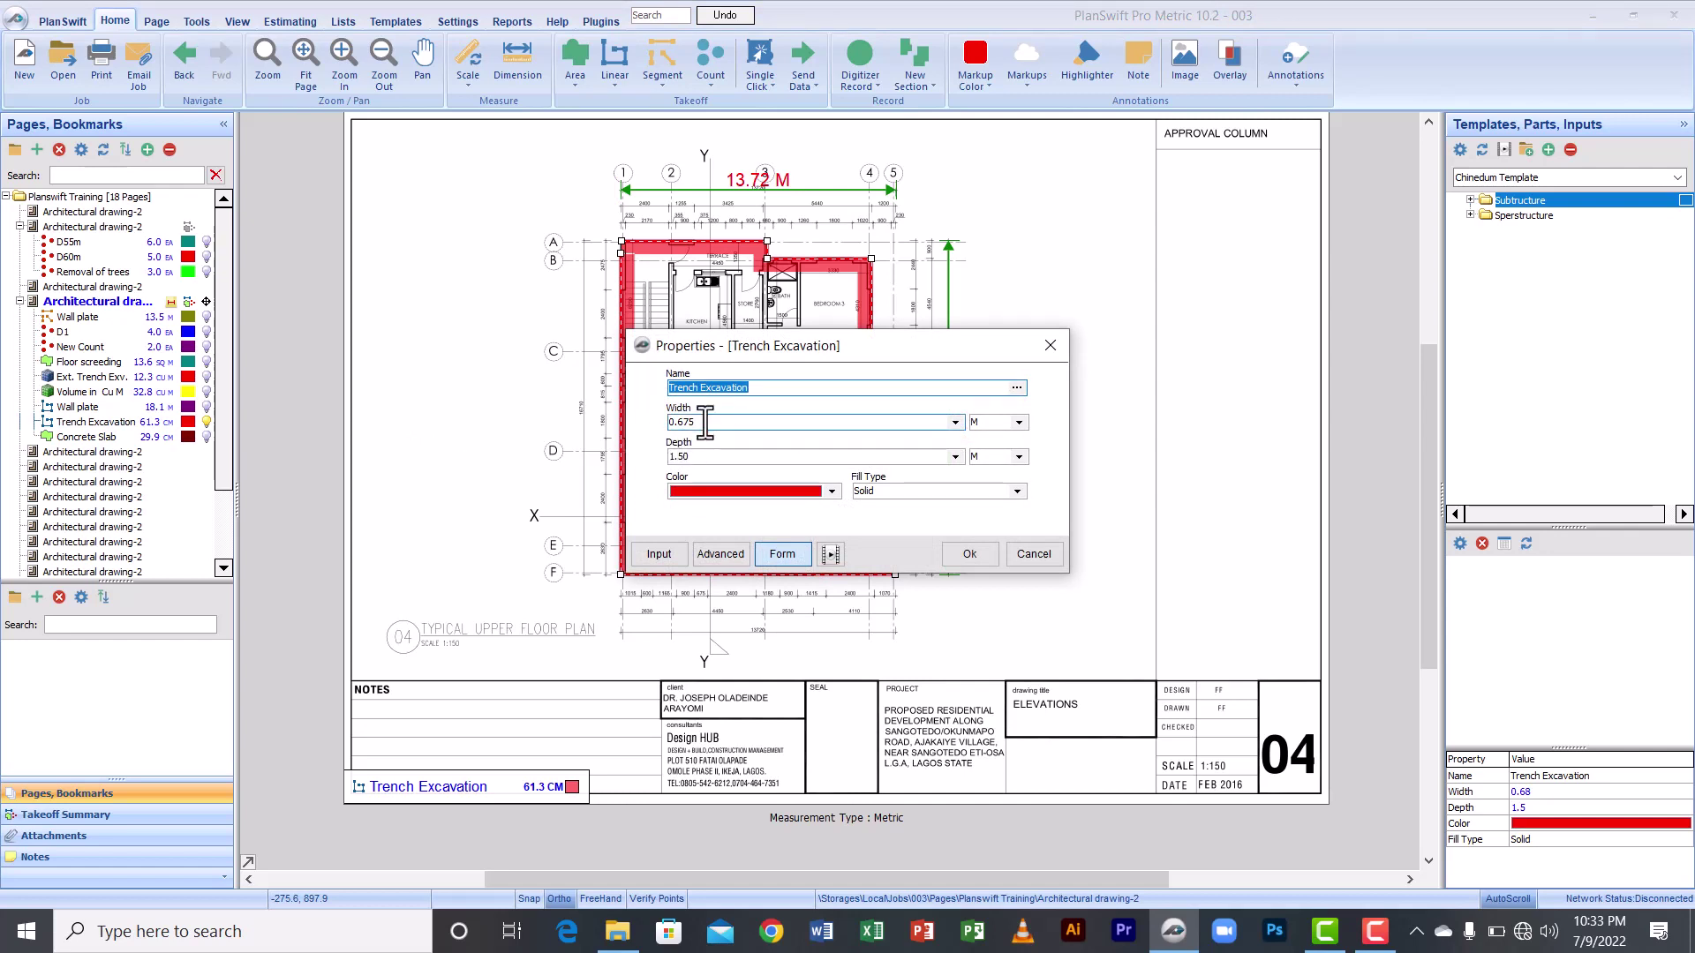
{"action": "left_click", "coordinate": [955, 422]}
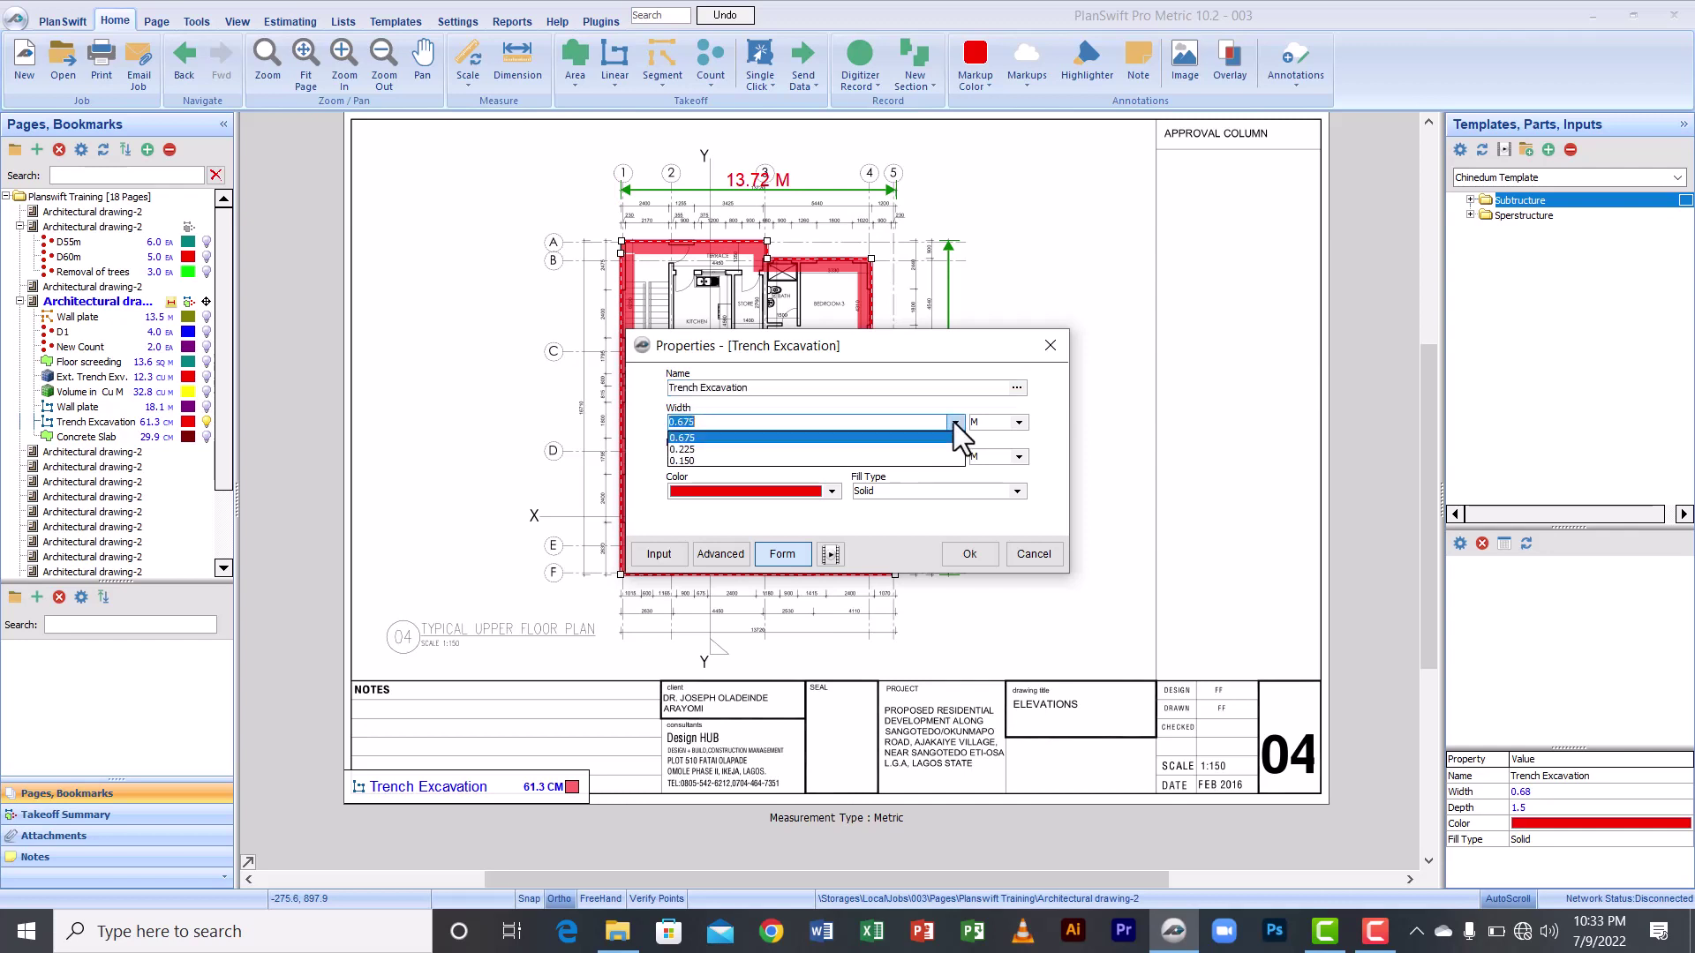
{"action": "left_click", "coordinate": [704, 449]}
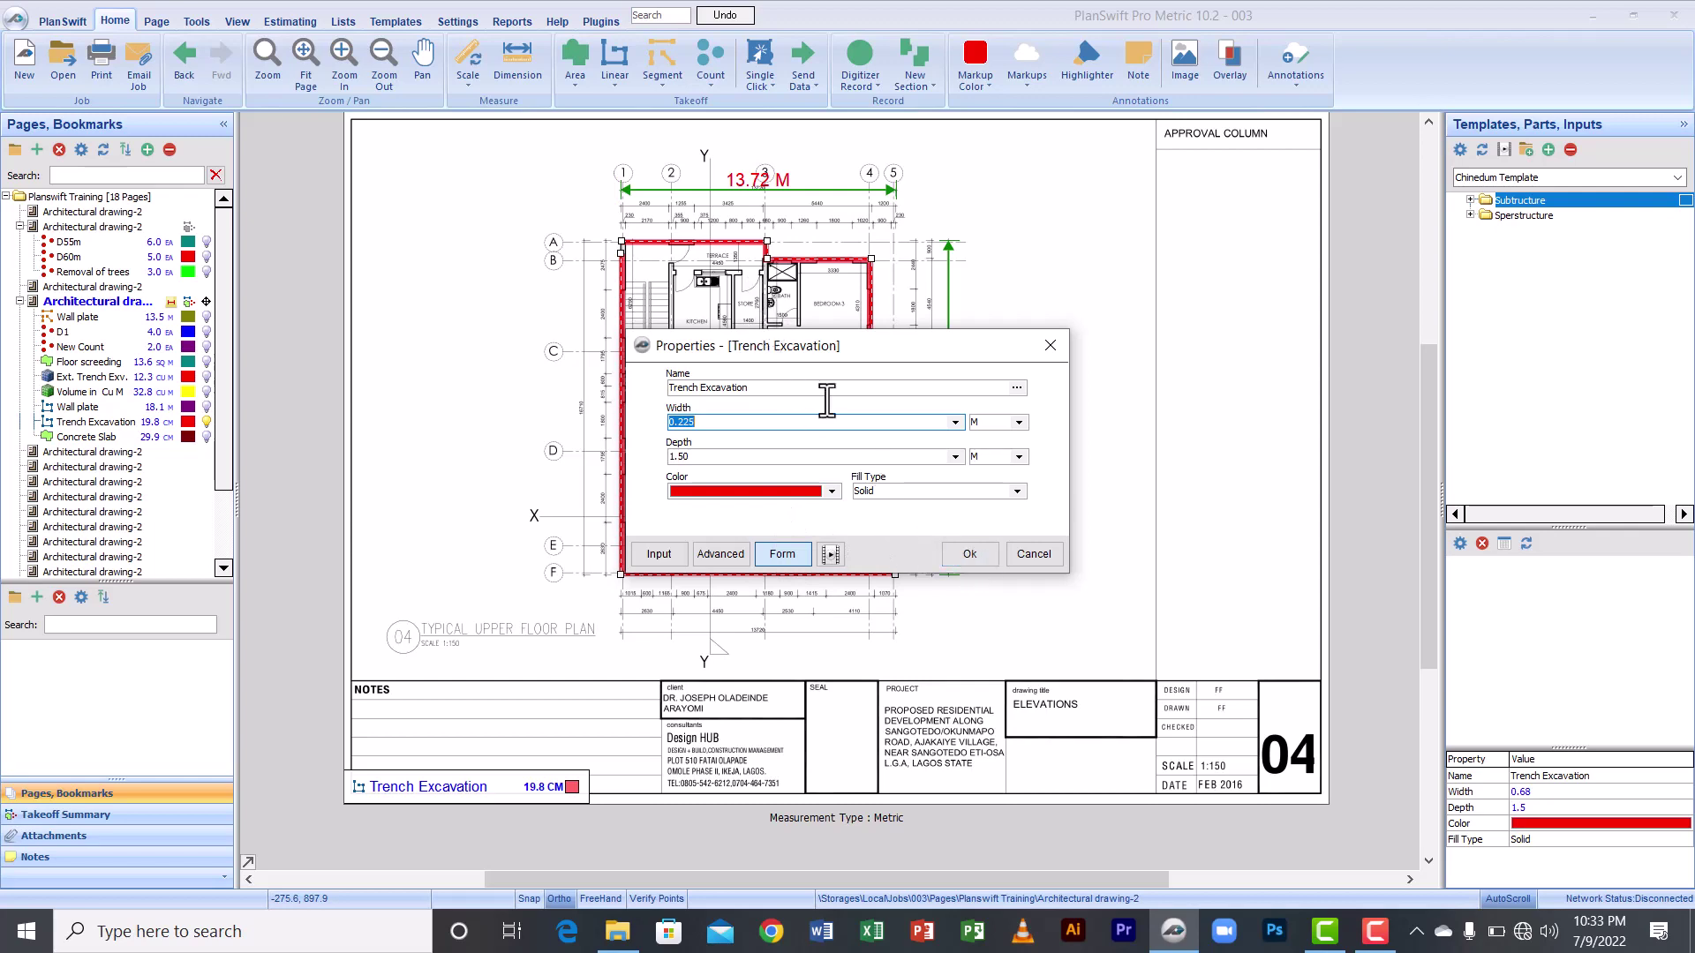
{"action": "left_click", "coordinate": [964, 552]}
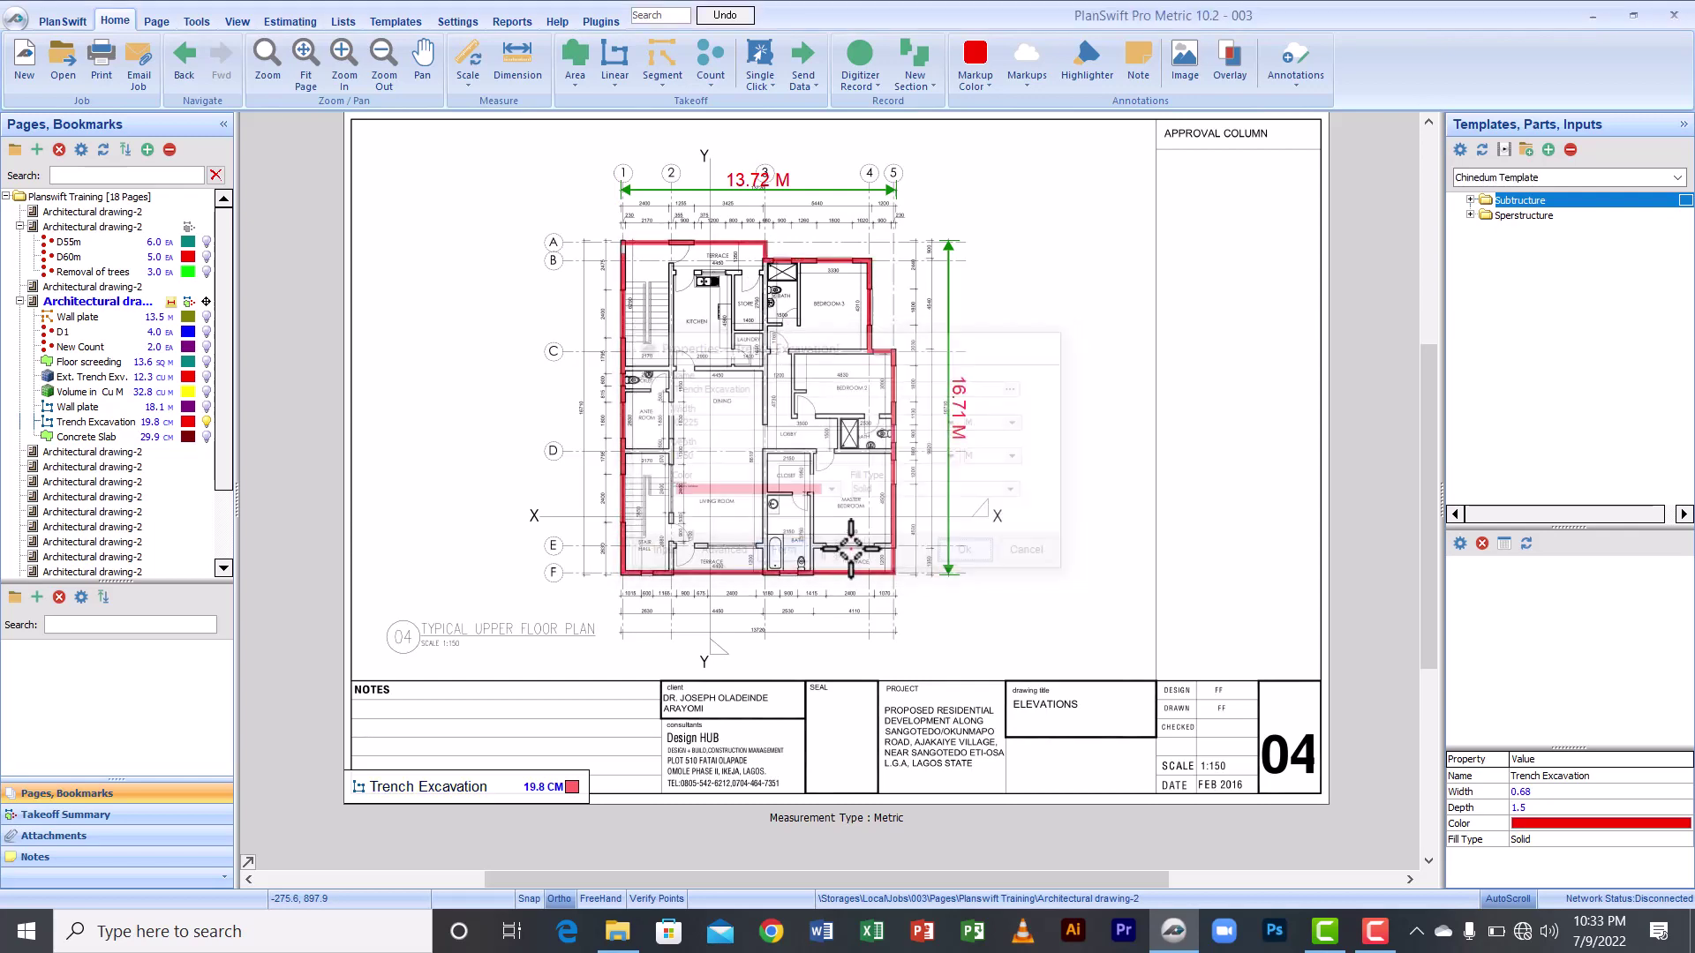
{"action": "scroll", "coordinate": [872, 313], "scroll_direction": "up", "scroll_amount": 3}
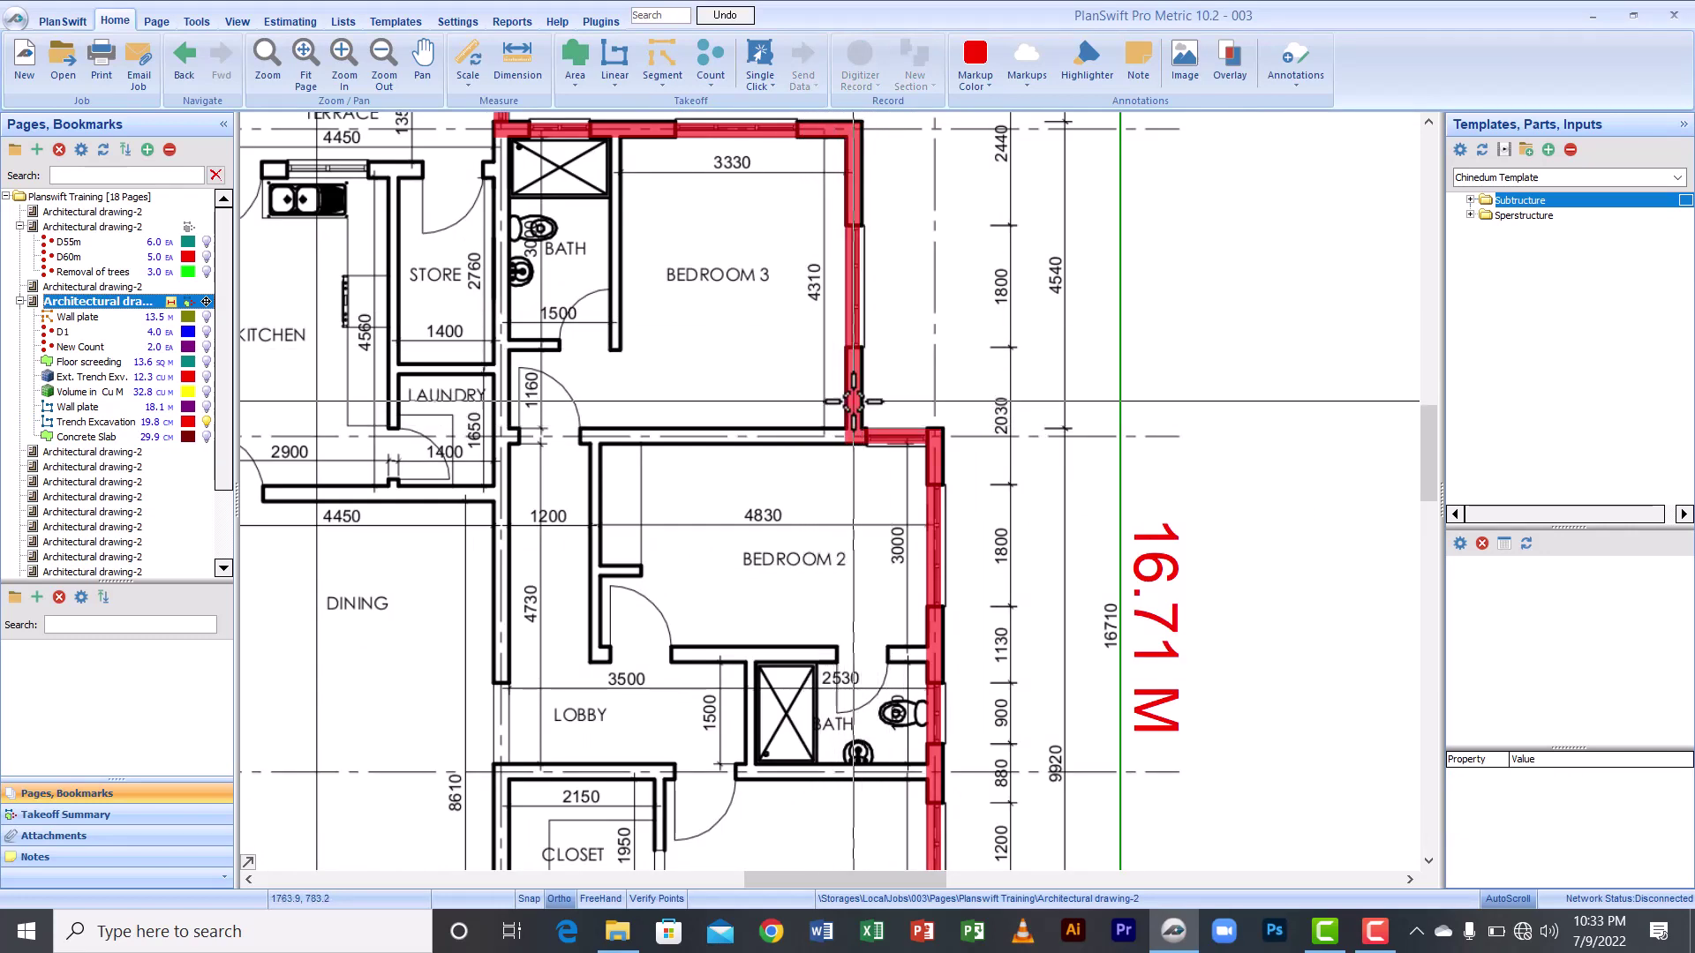
{"action": "mouse_move", "coordinate": [853, 401]}
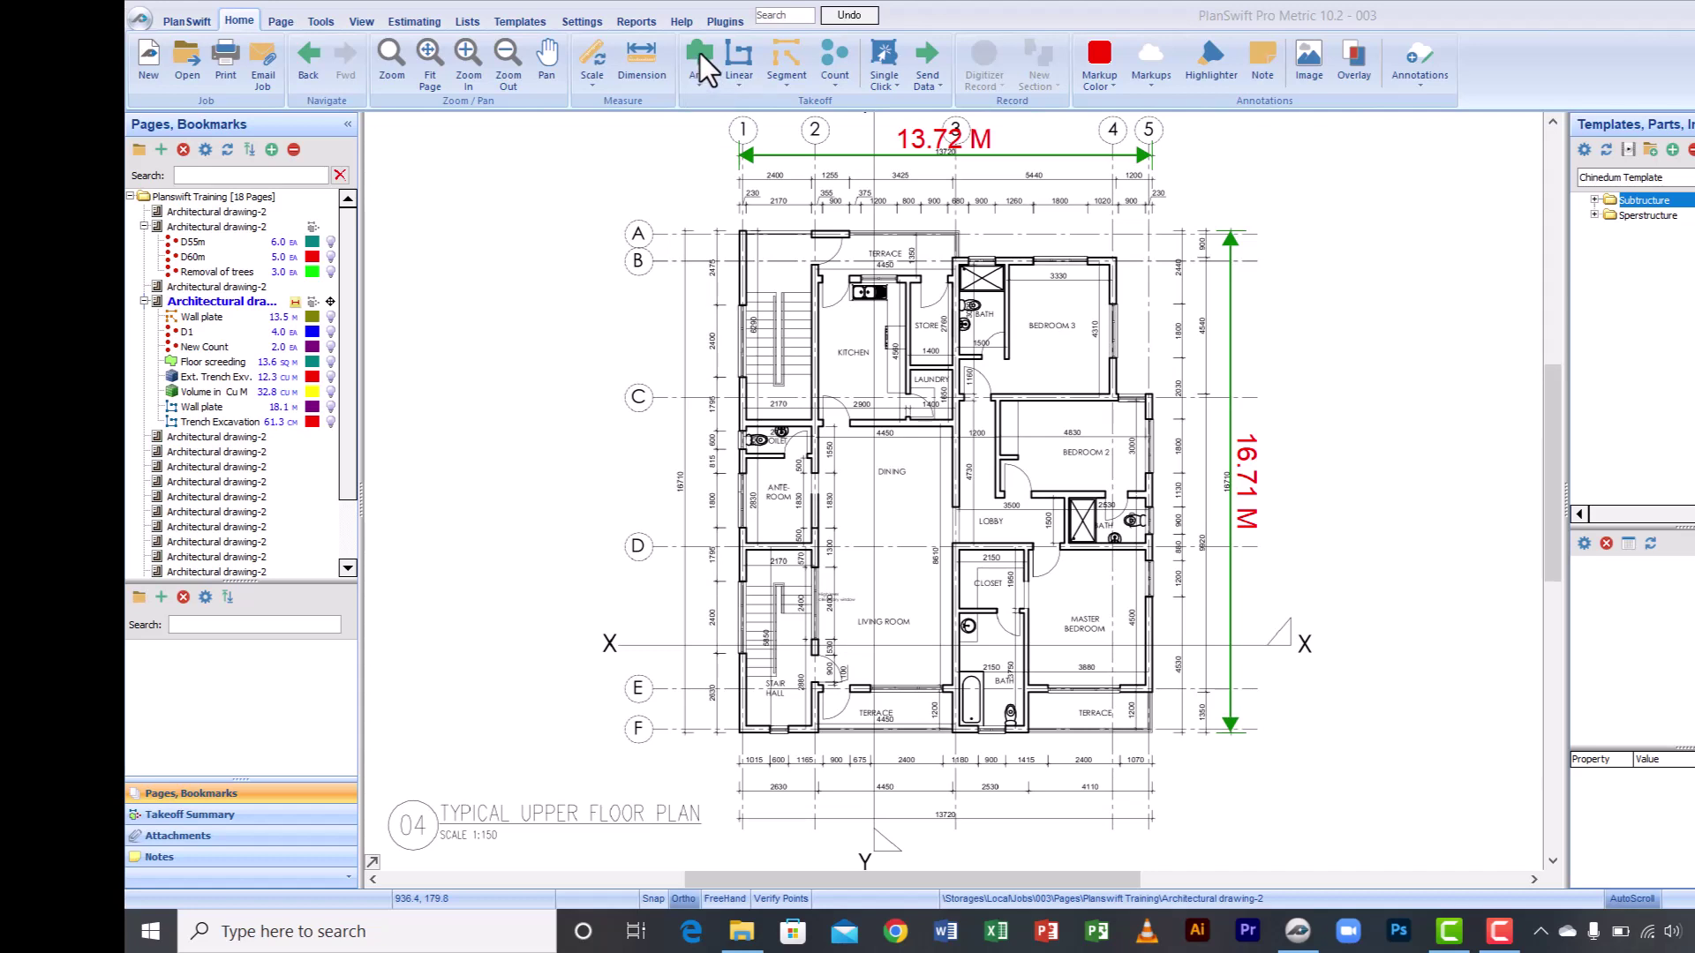
Step: Start an area takeoff named Concrete Slab and show its advanced properties
{"action": "left_click", "coordinate": [701, 55]}
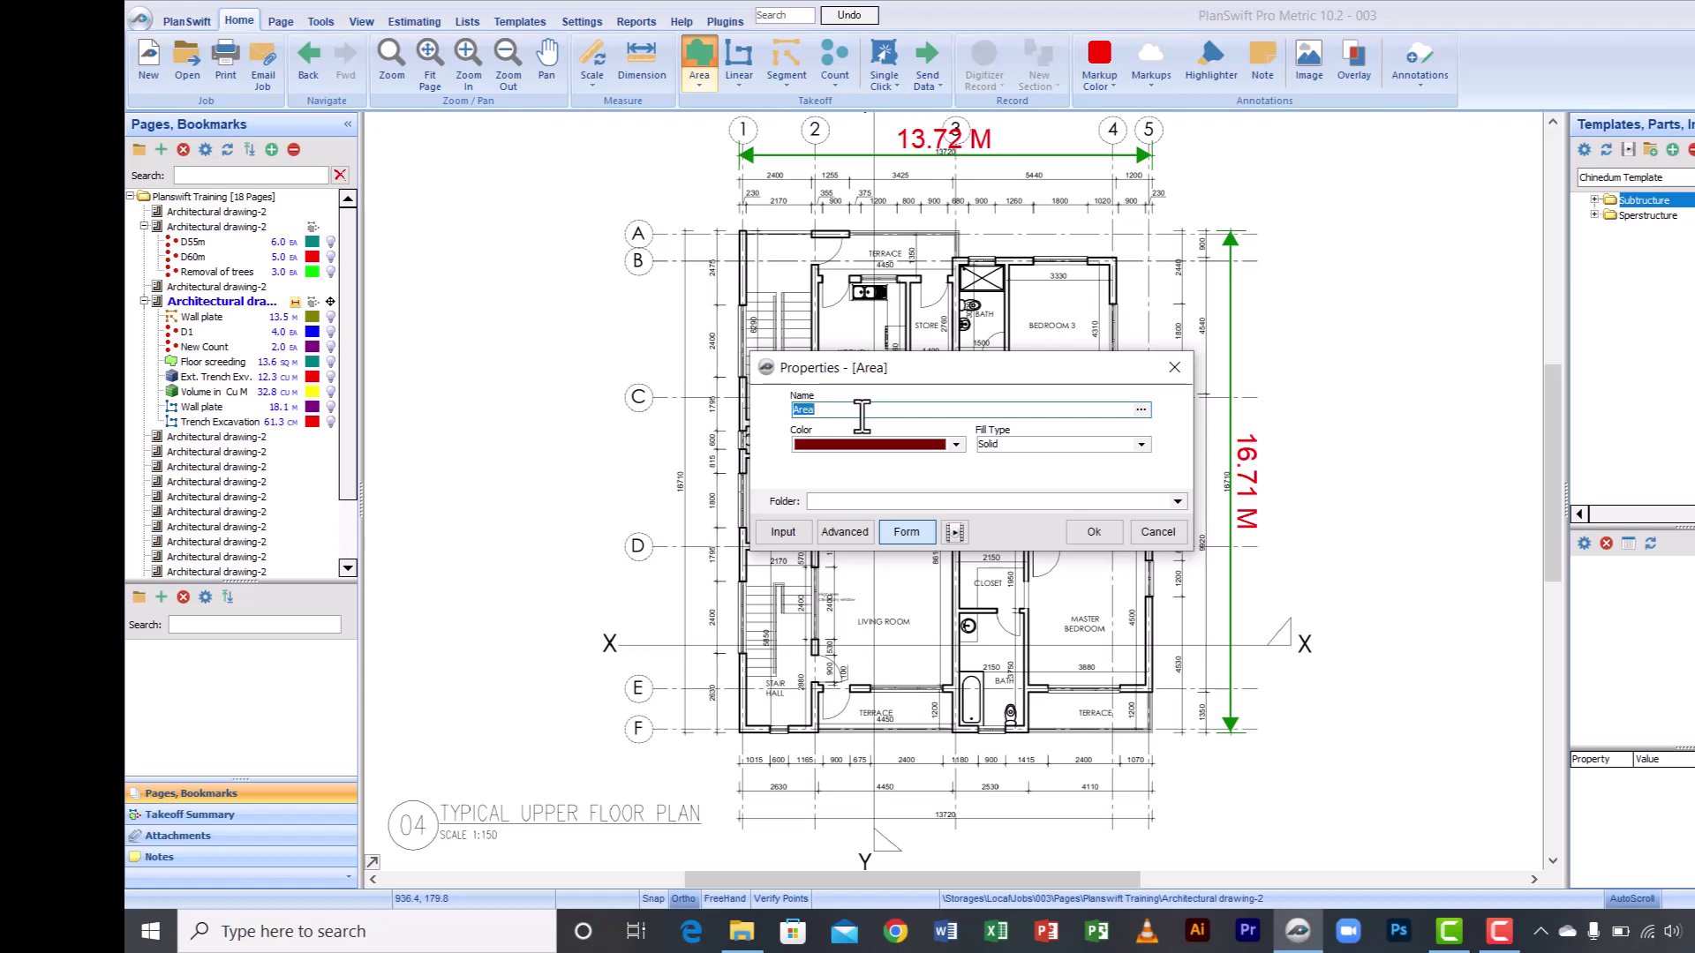
{"action": "type", "text": "Concrete Slab"}
{"action": "left_click", "coordinate": [844, 531]}
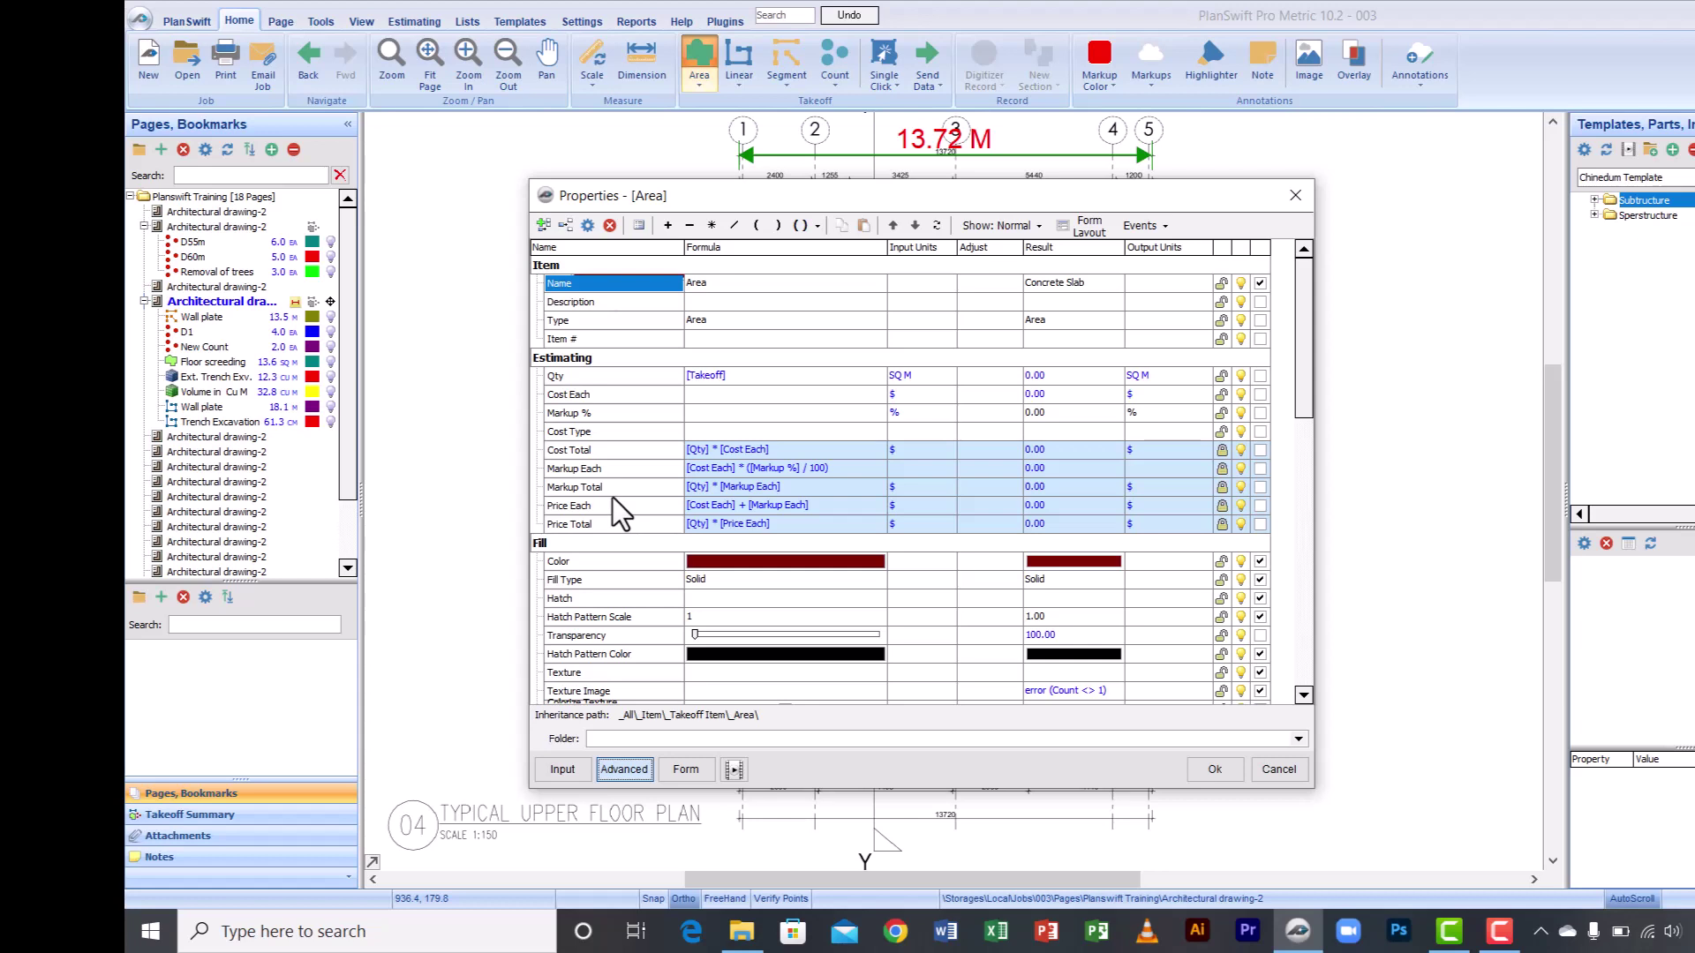
Step: Rename the Concrete Slab's Depth property in the Takeoff Data group to Thickness
{"action": "double_click", "coordinate": [581, 538]}
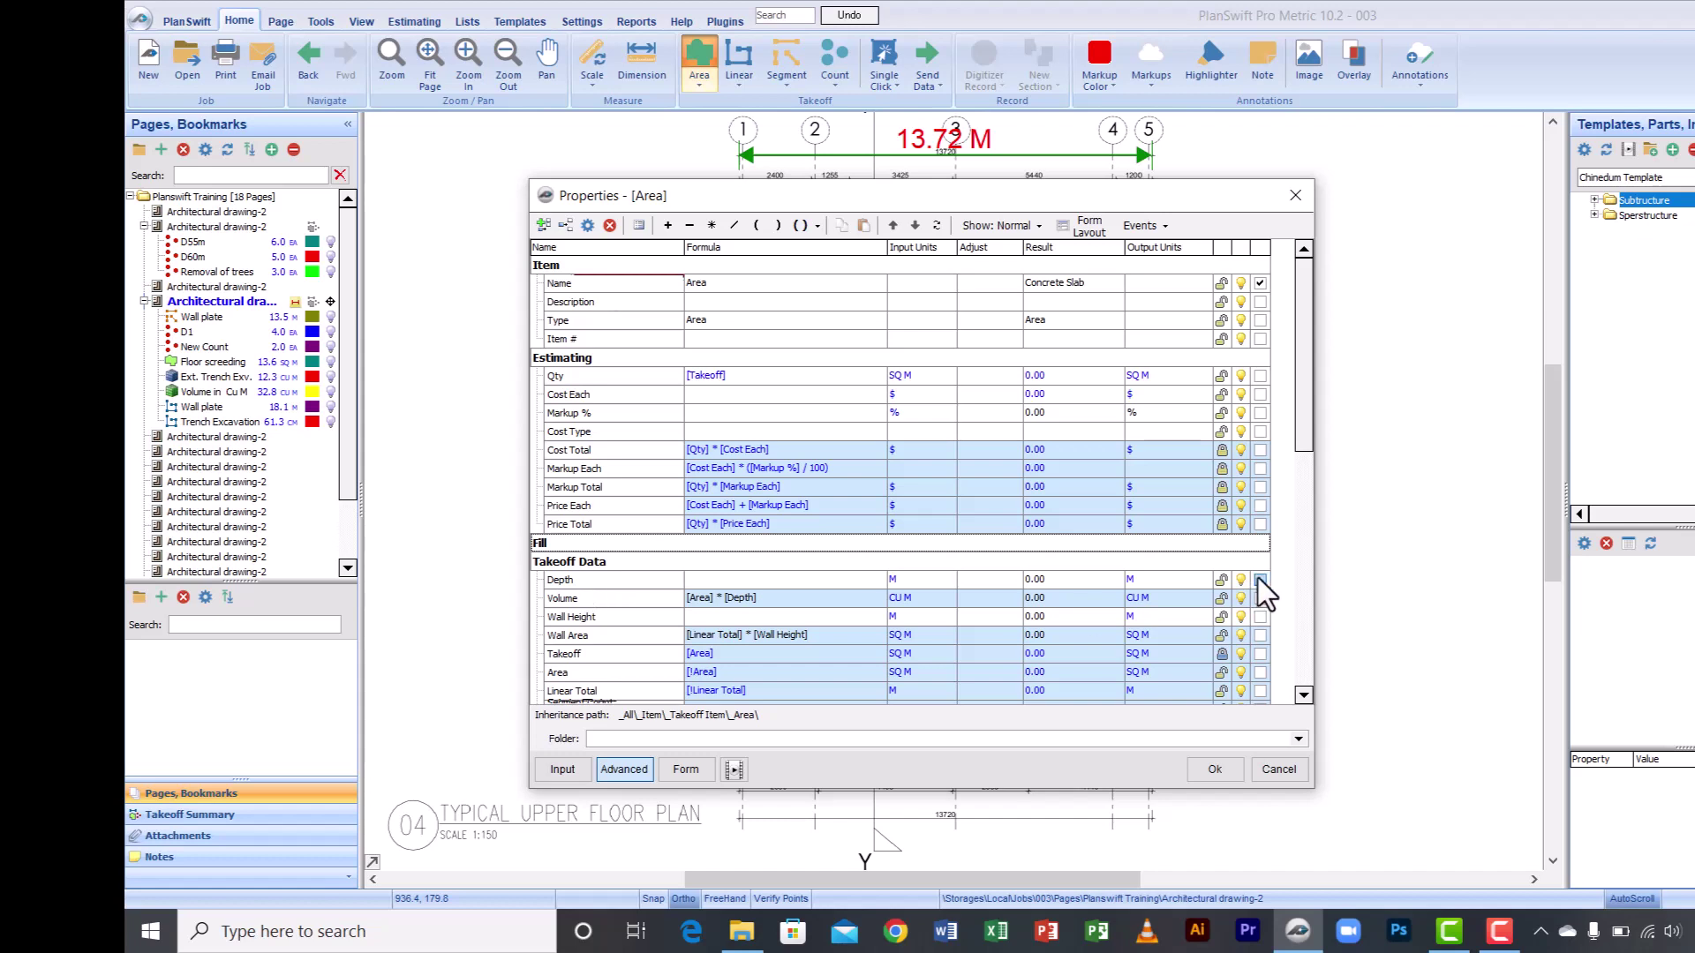
{"action": "left_click", "coordinate": [599, 579]}
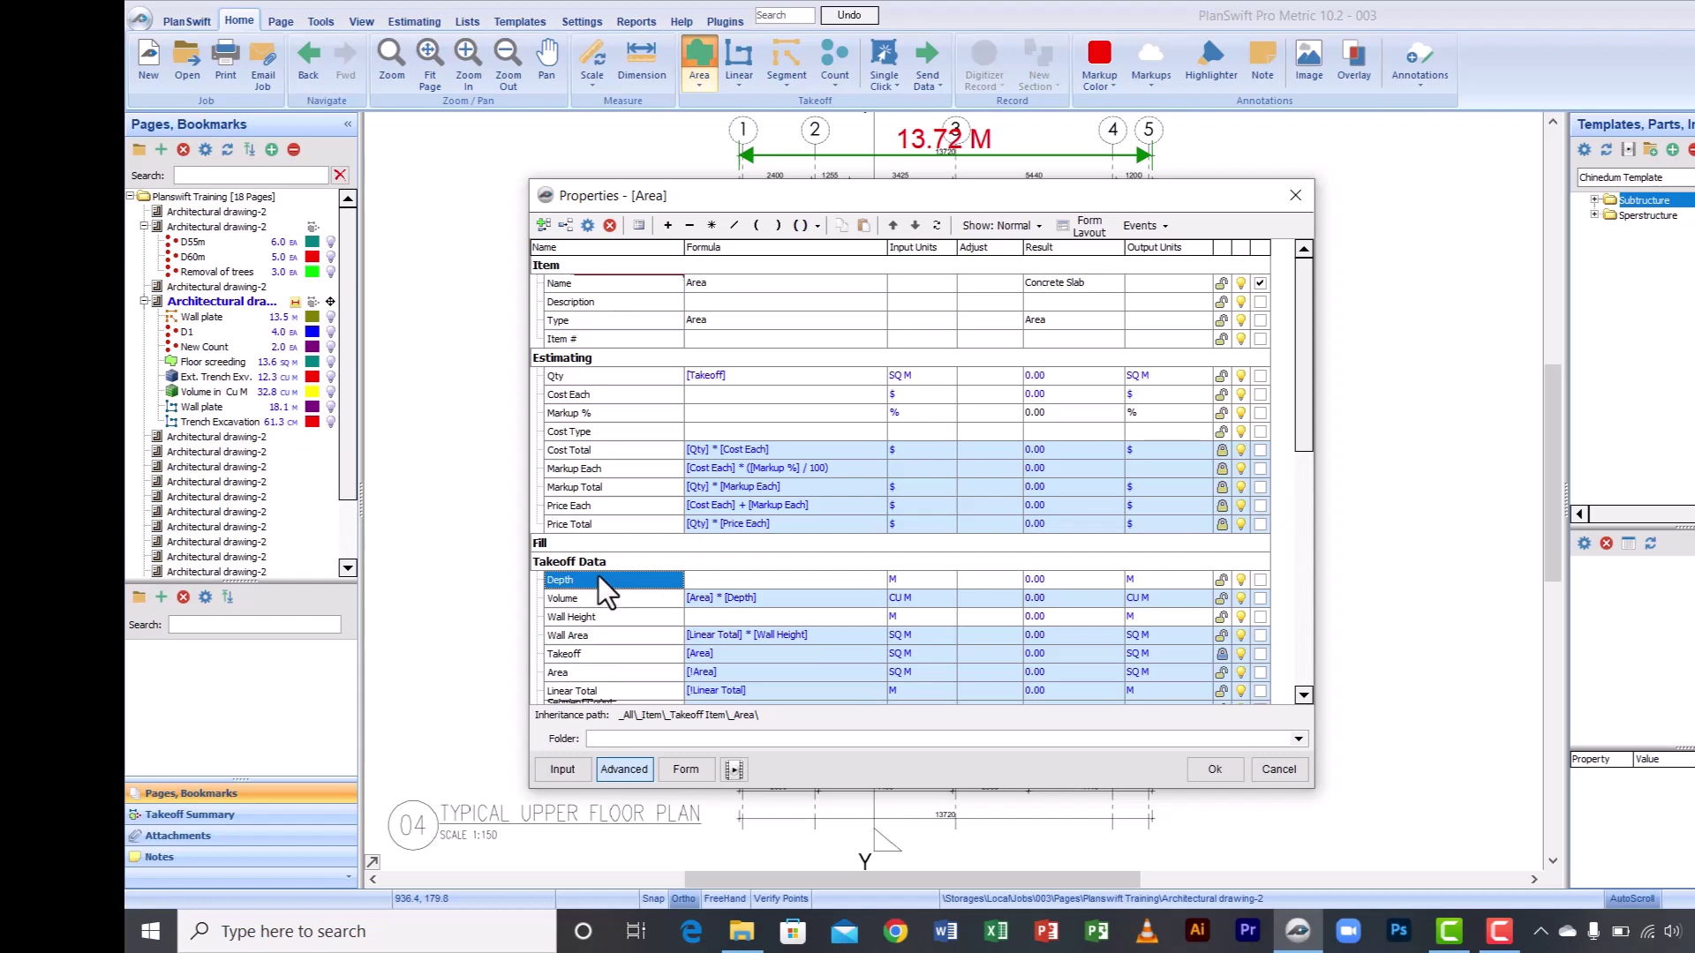
{"action": "left_click", "coordinate": [583, 231]}
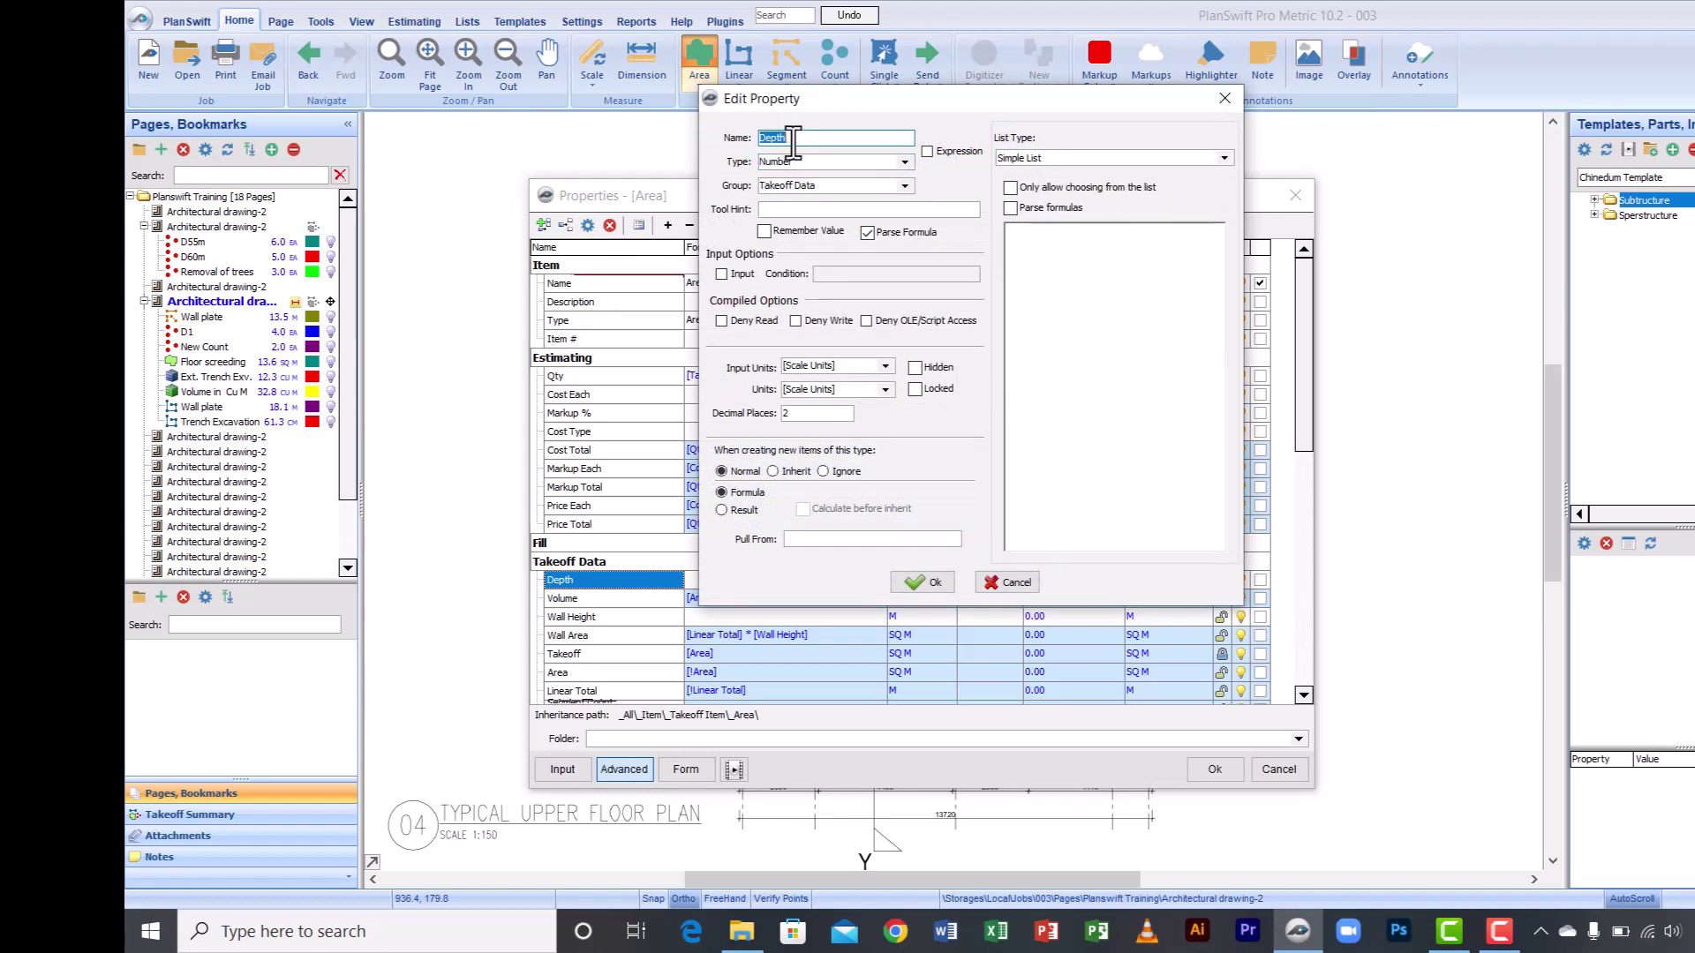
{"action": "type", "text": "Thickness"}
{"action": "left_click", "coordinate": [924, 582]}
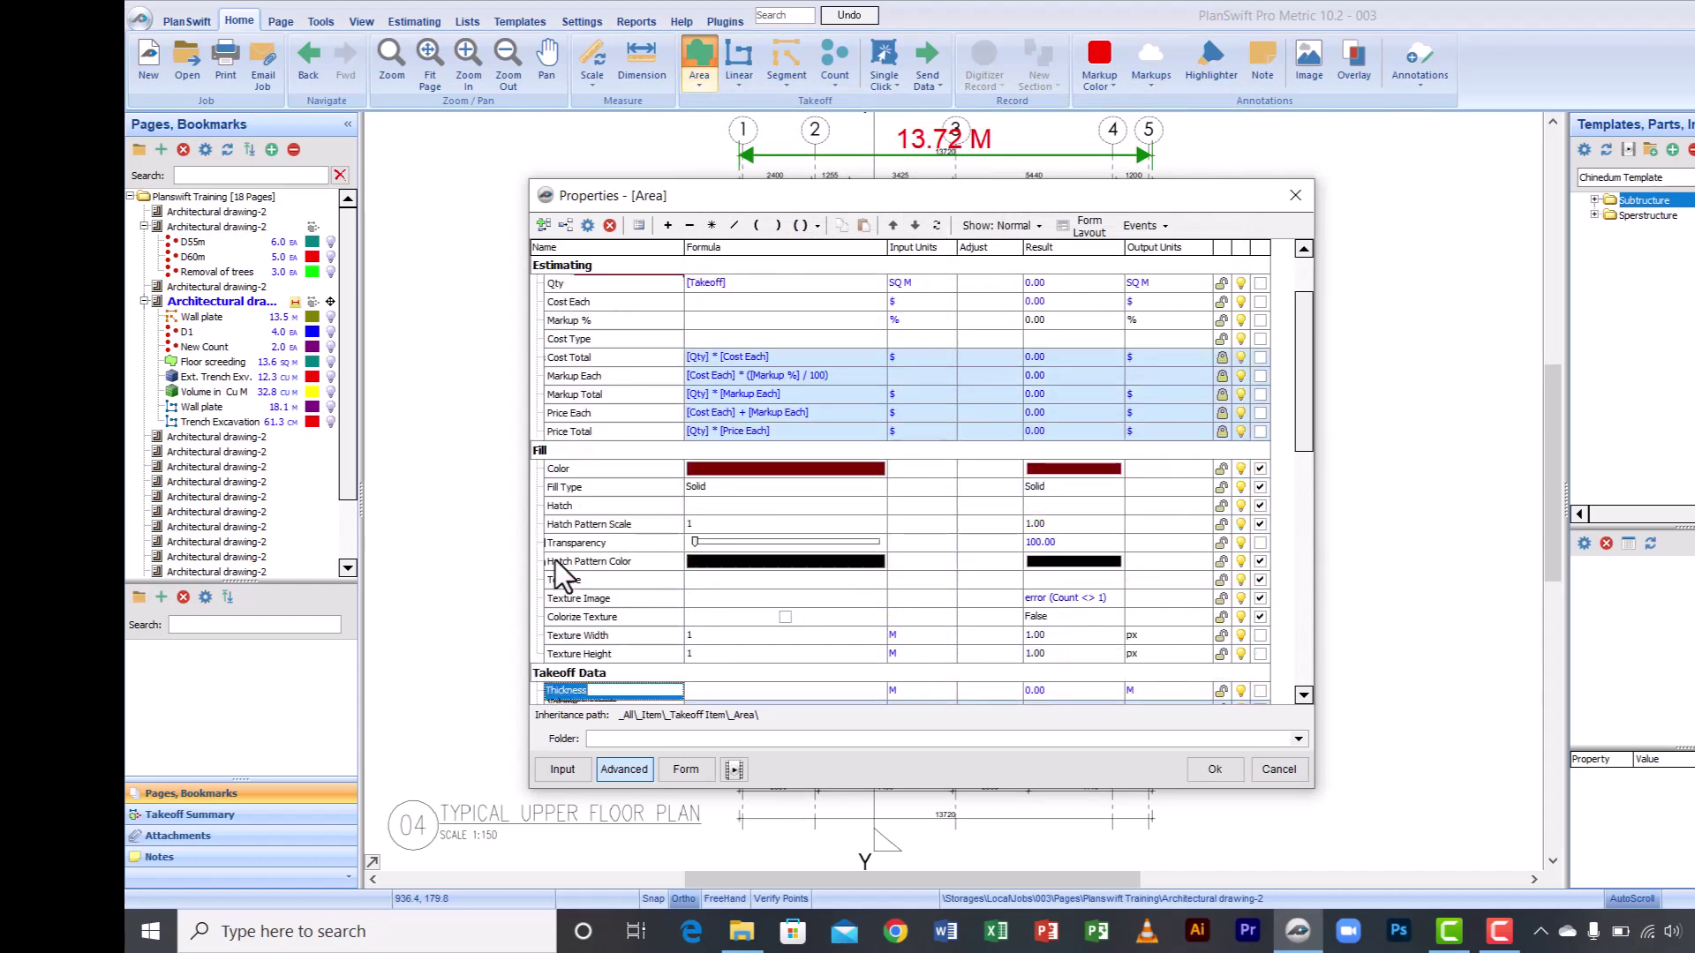
Step: Mark Thickness as an input property of the Concrete Slab and check it on the form
{"action": "left_click", "coordinate": [569, 448]}
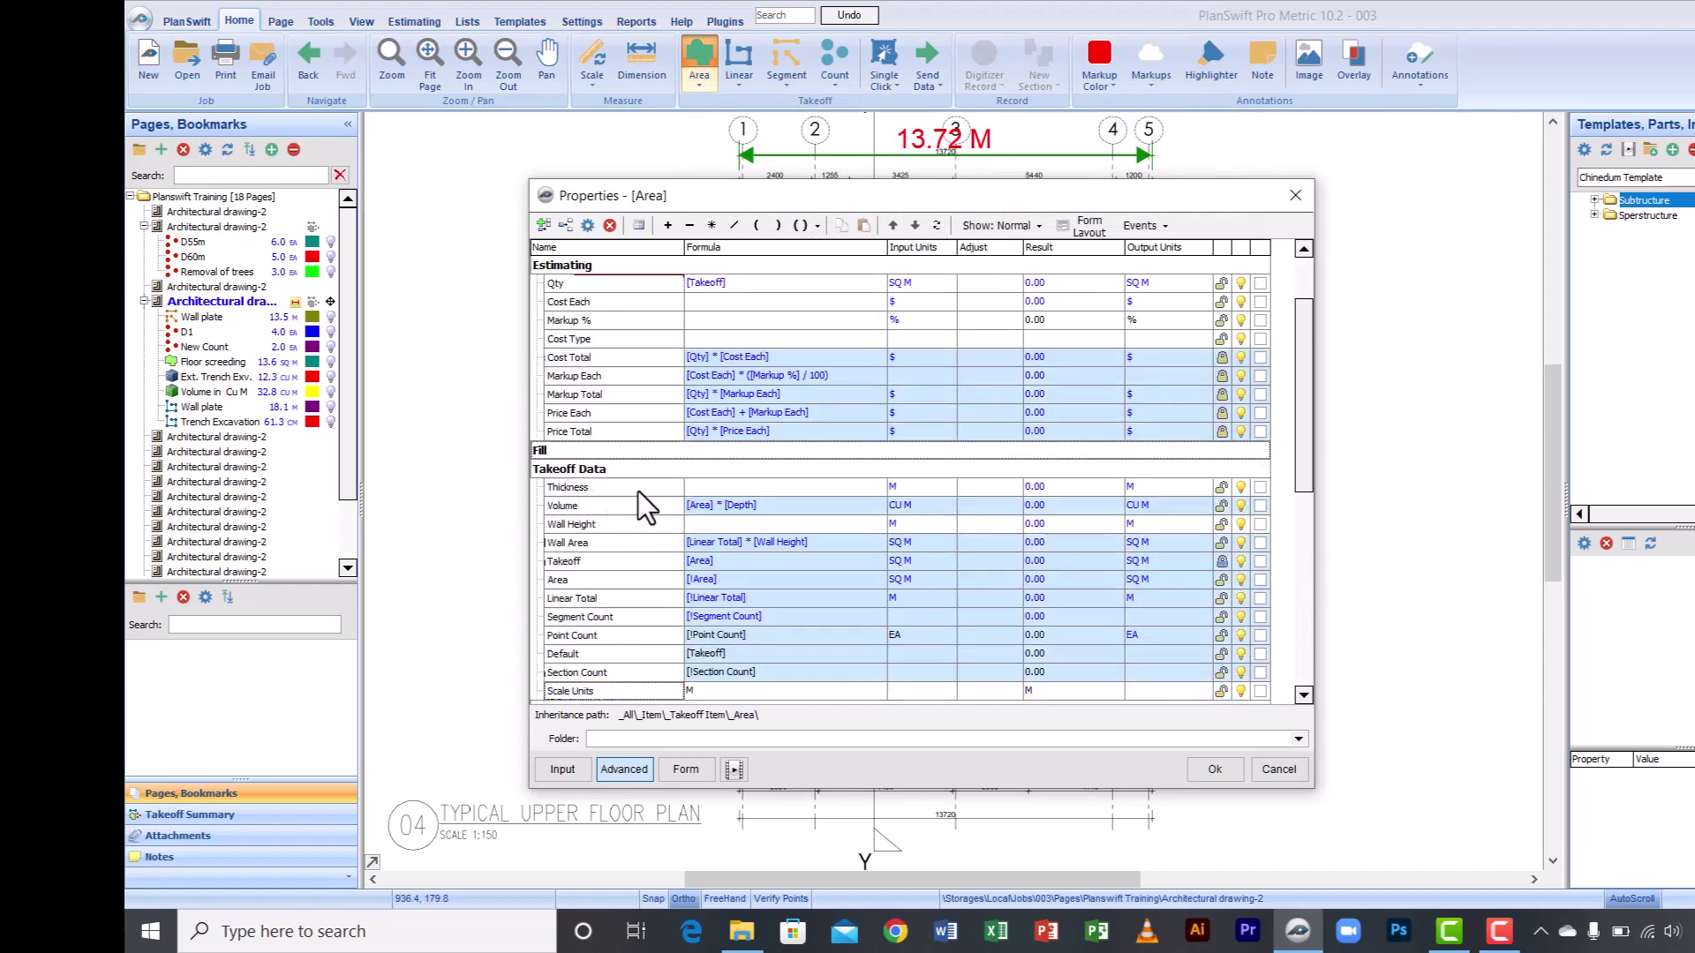
{"action": "left_click", "coordinate": [1259, 487]}
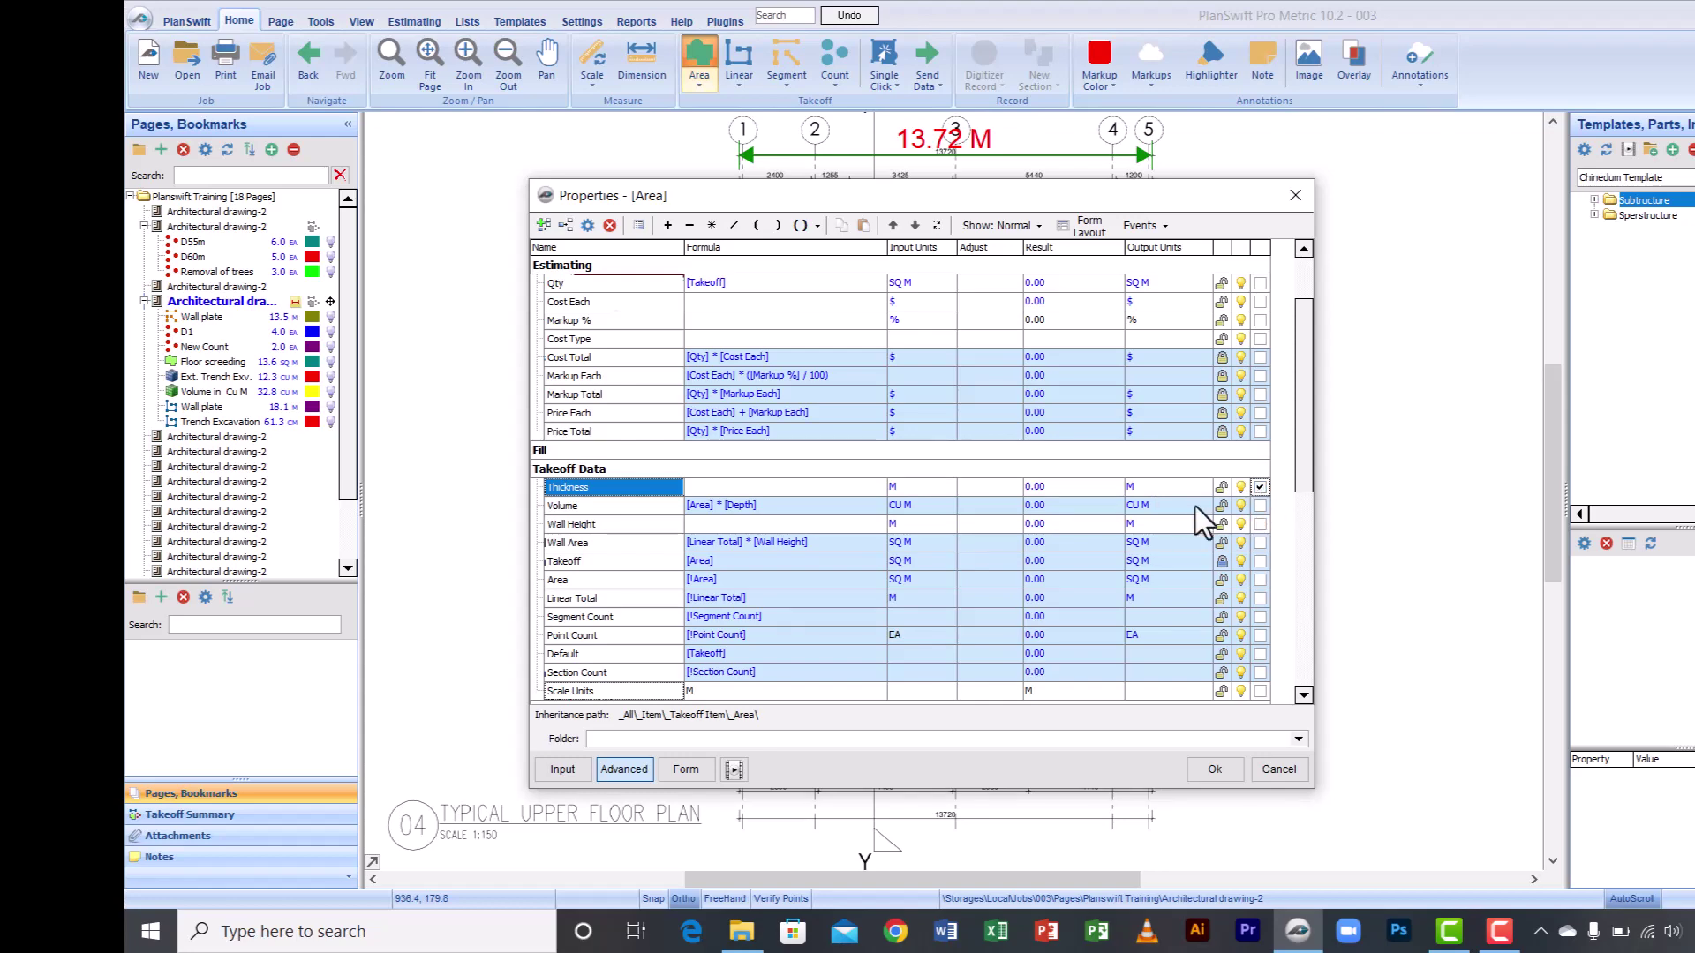
{"action": "left_click", "coordinate": [685, 768]}
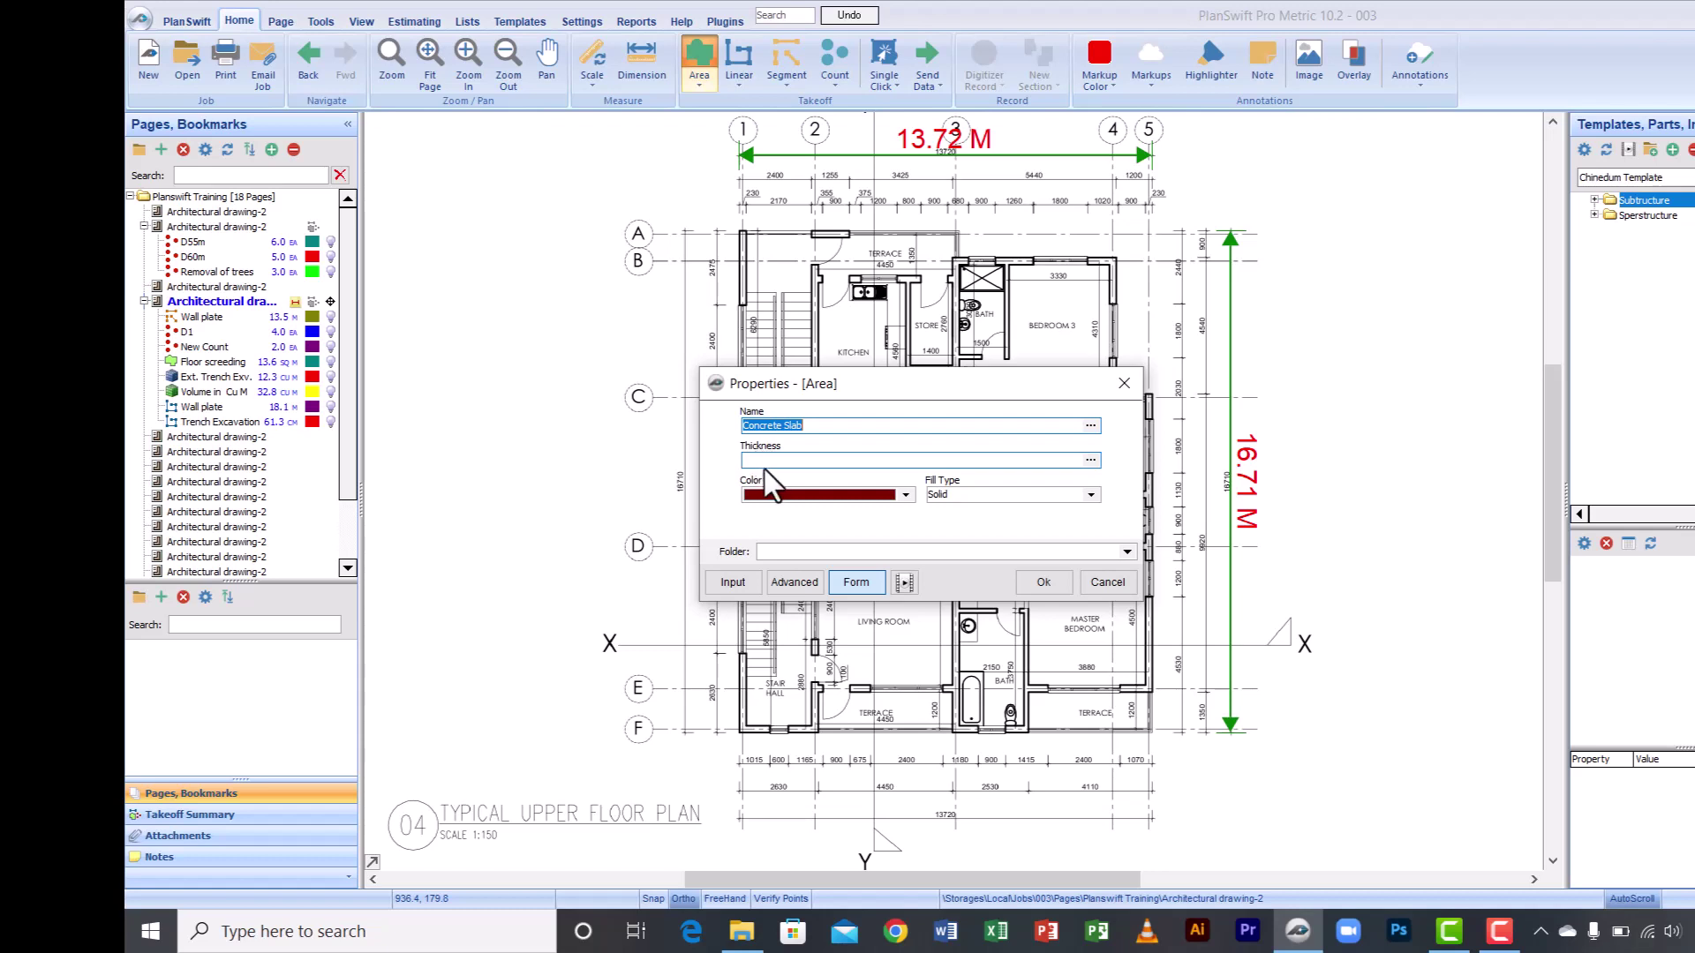
Step: Set the Concrete Slab's Thickness to 150 with millimetres as input units, and check the value on the form
{"action": "left_click", "coordinate": [785, 583]}
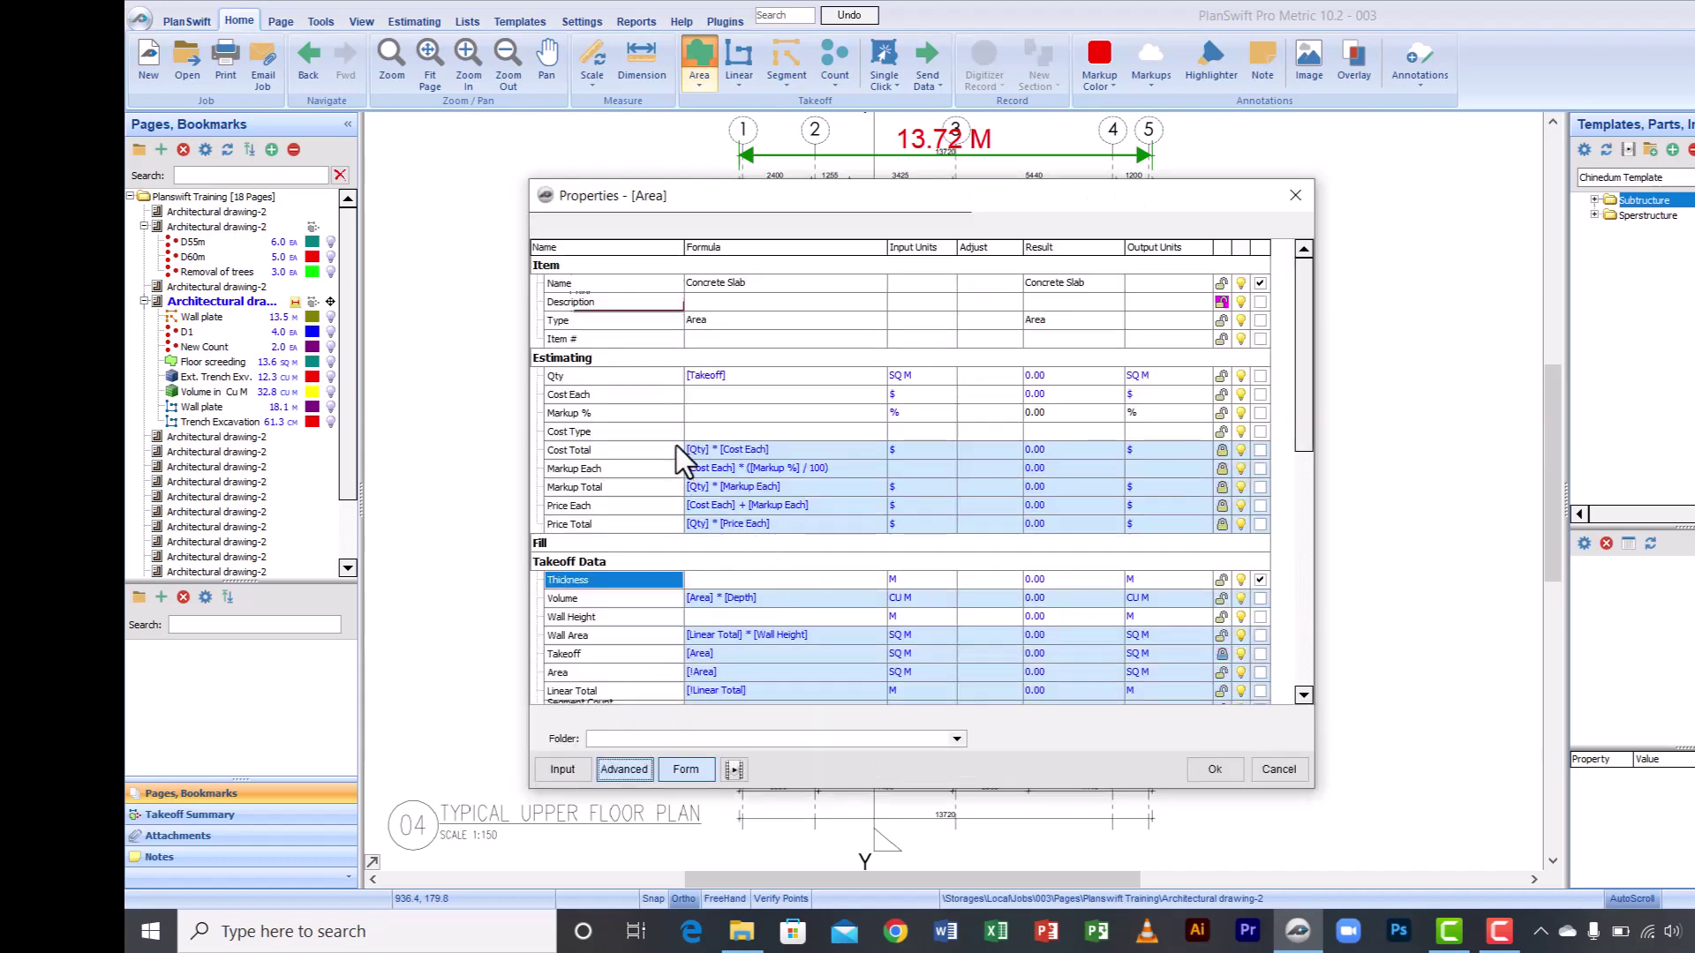
{"action": "left_click", "coordinate": [715, 579]}
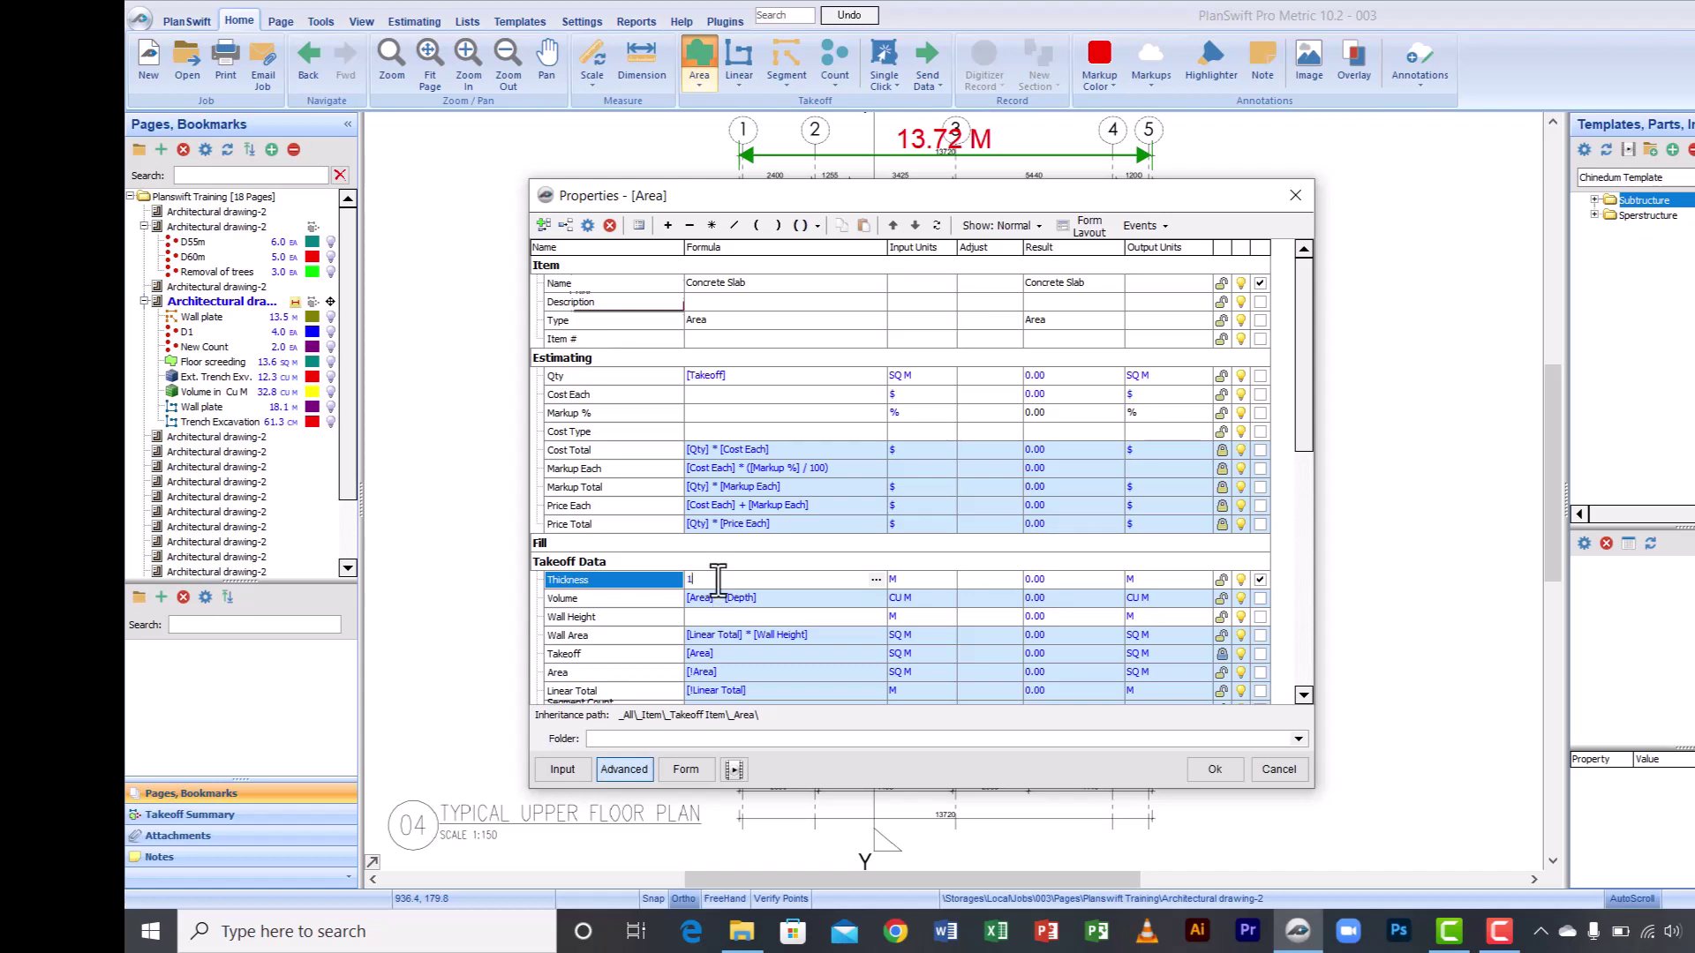
{"action": "type", "text": "150"}
{"action": "left_click", "coordinate": [929, 580]}
{"action": "left_click", "coordinate": [942, 581]}
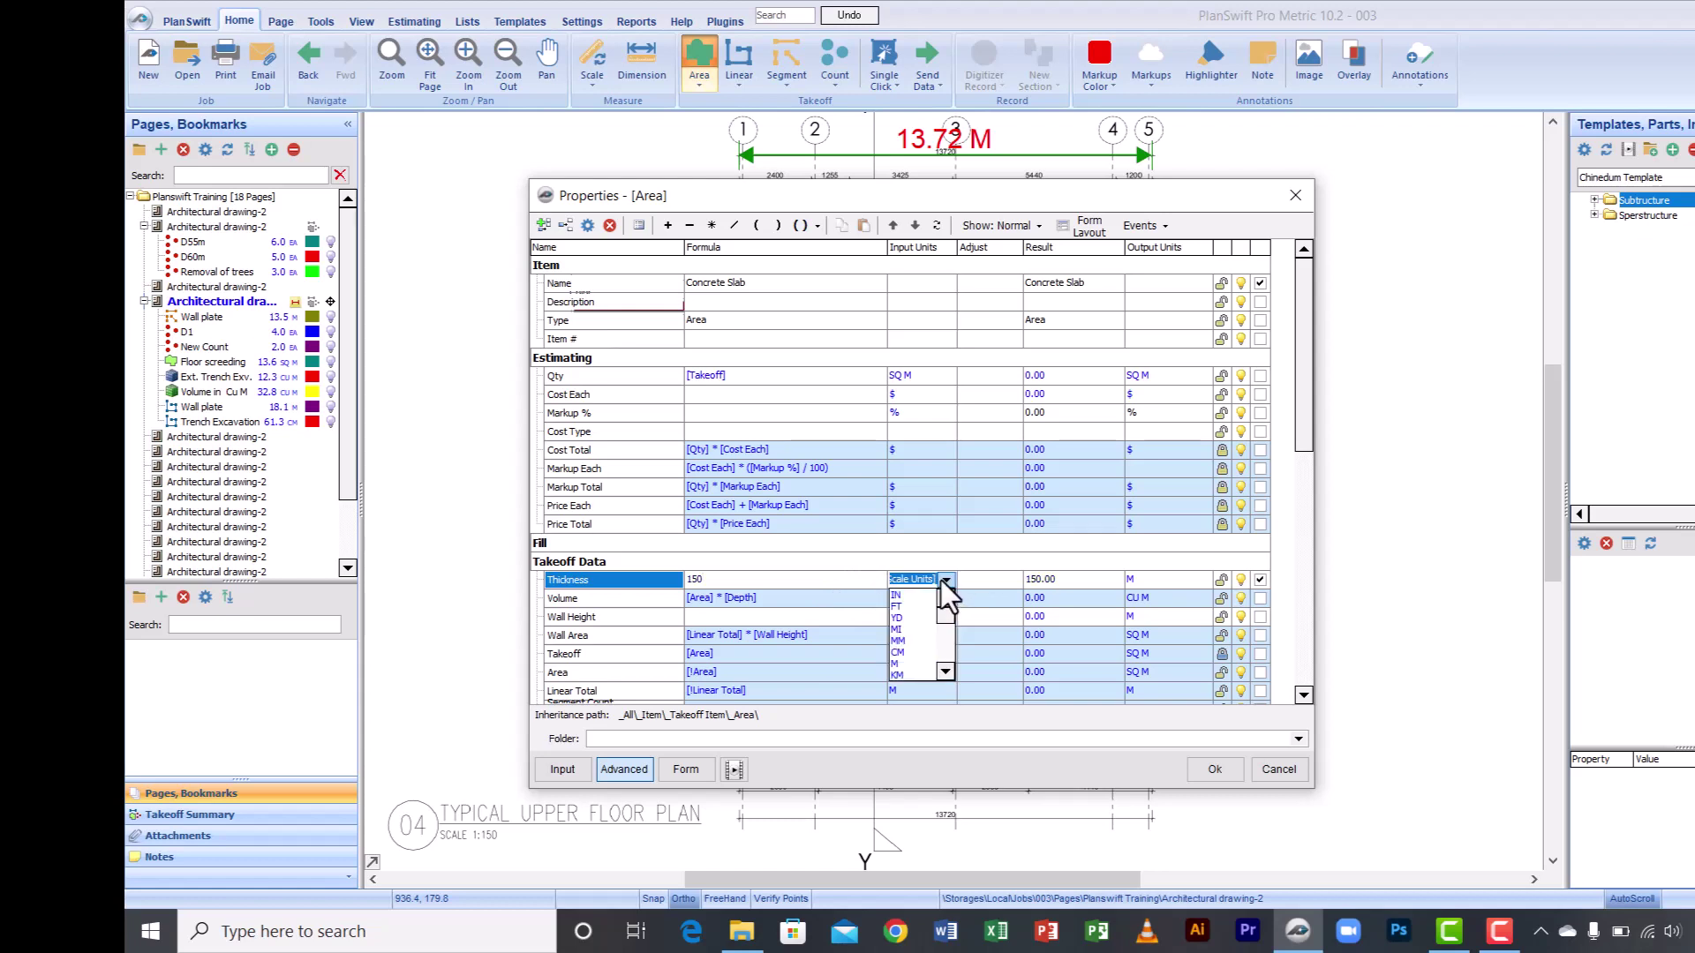
{"action": "left_click", "coordinate": [909, 640]}
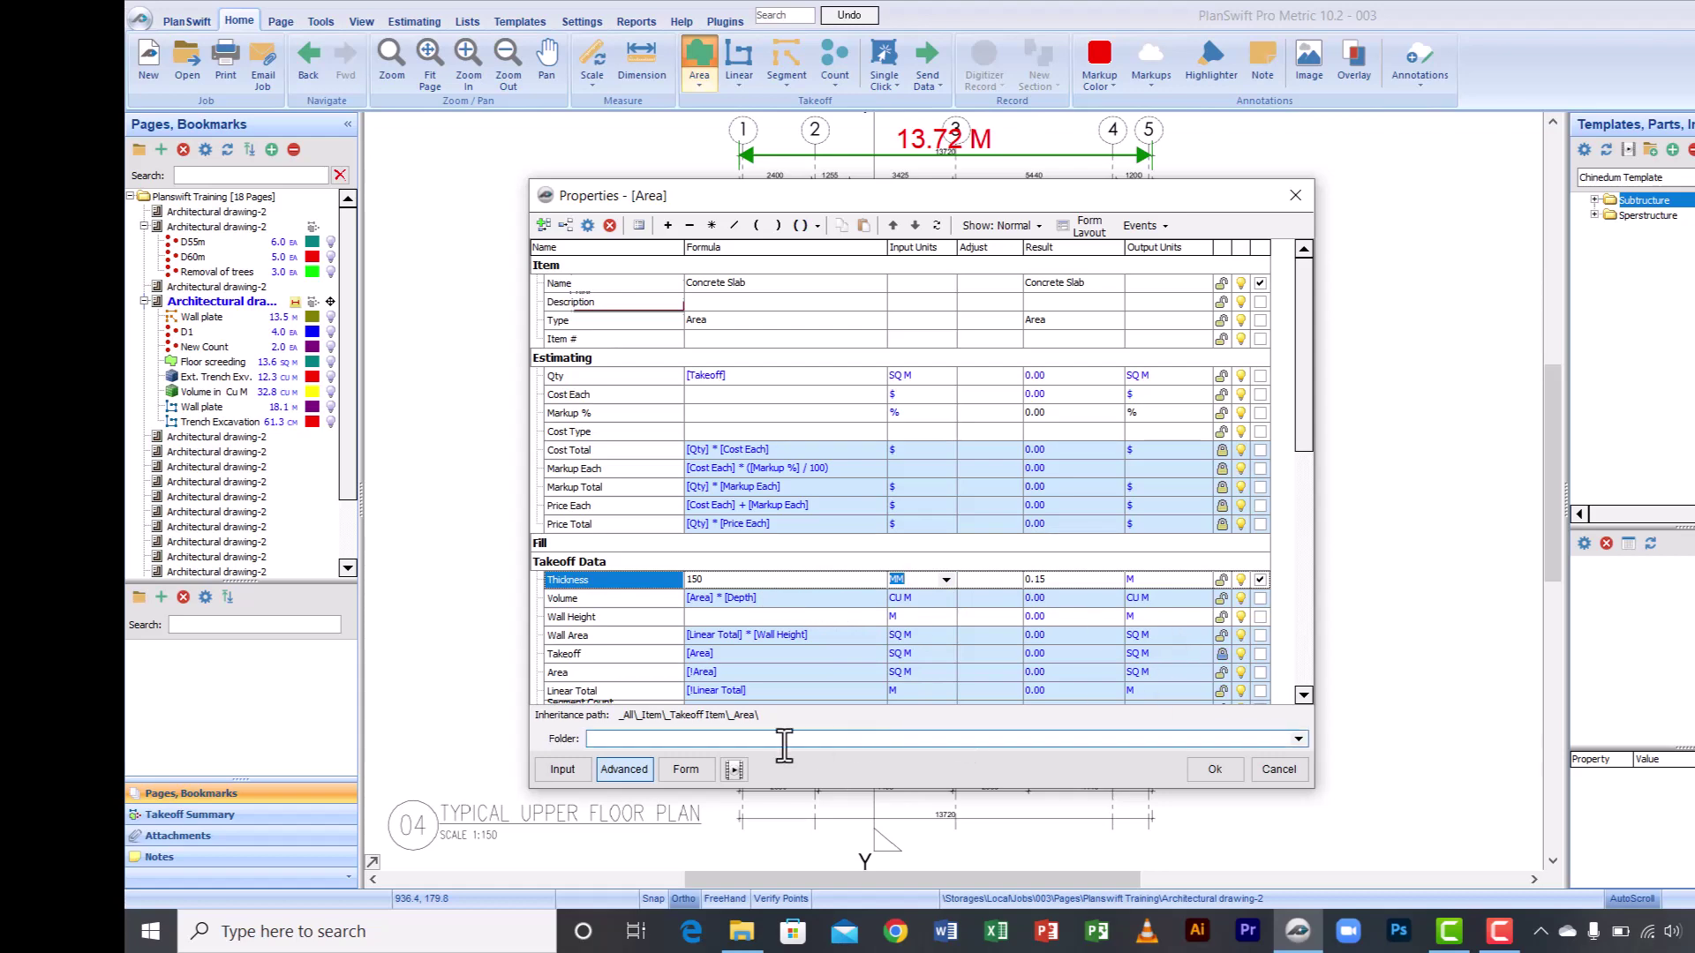
{"action": "left_click", "coordinate": [676, 768]}
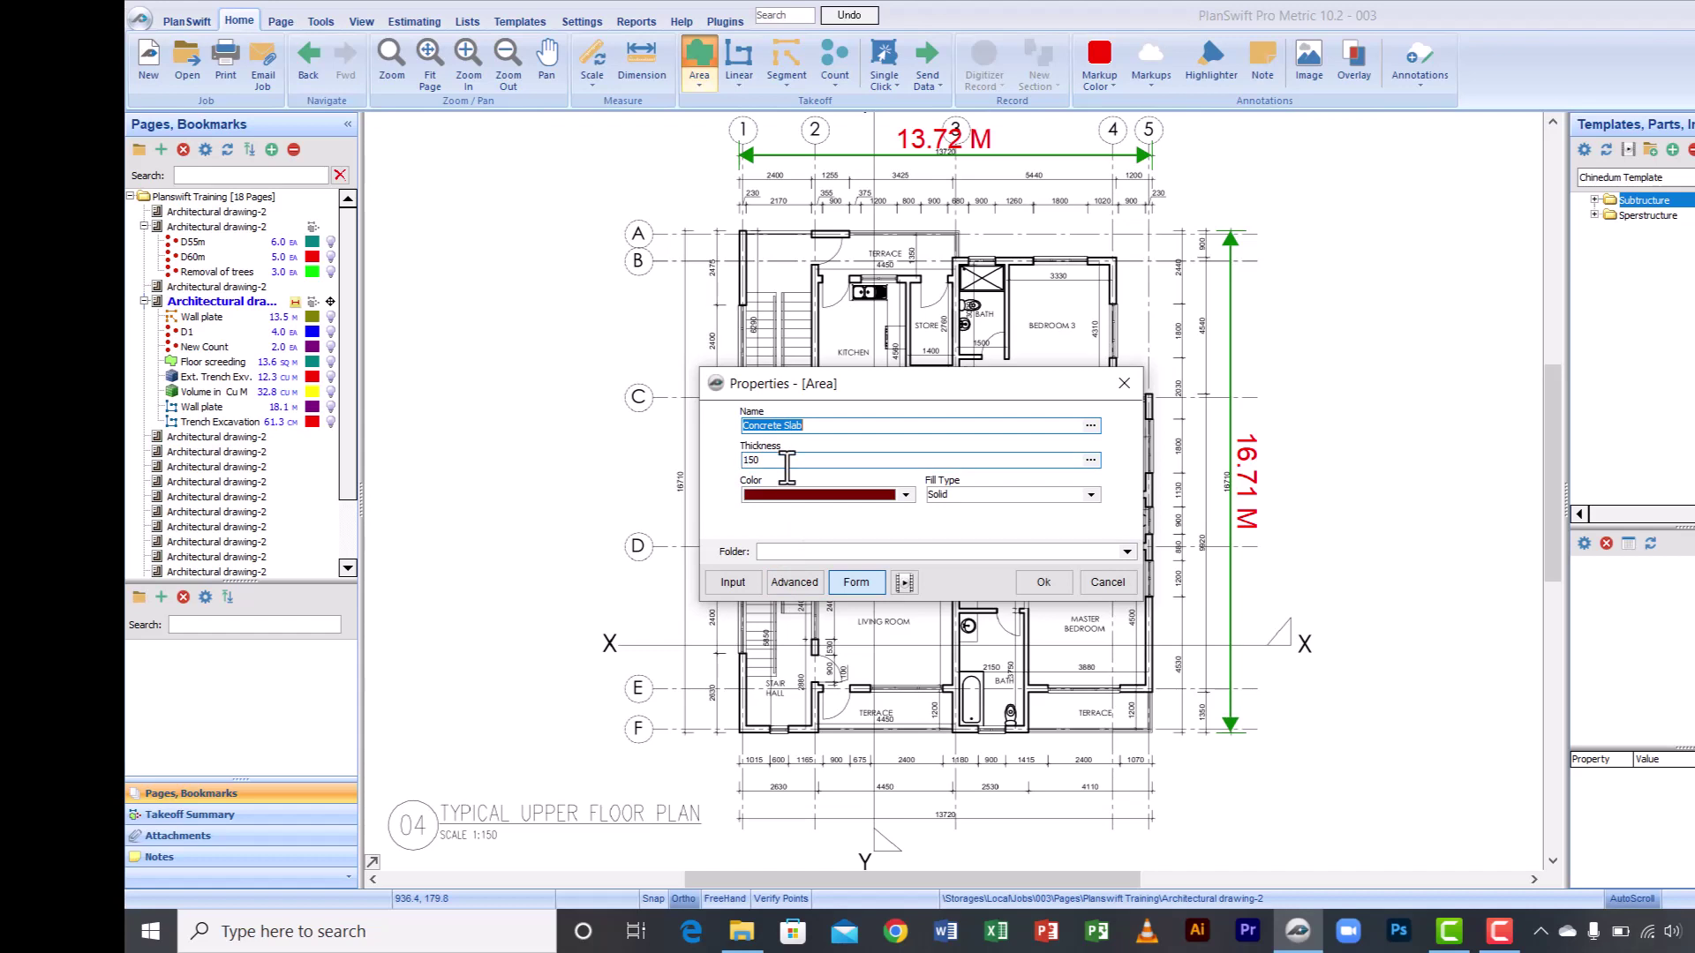
Step: Return to the Concrete Slab's advanced properties and clear the Thickness value
{"action": "left_click", "coordinate": [781, 584]}
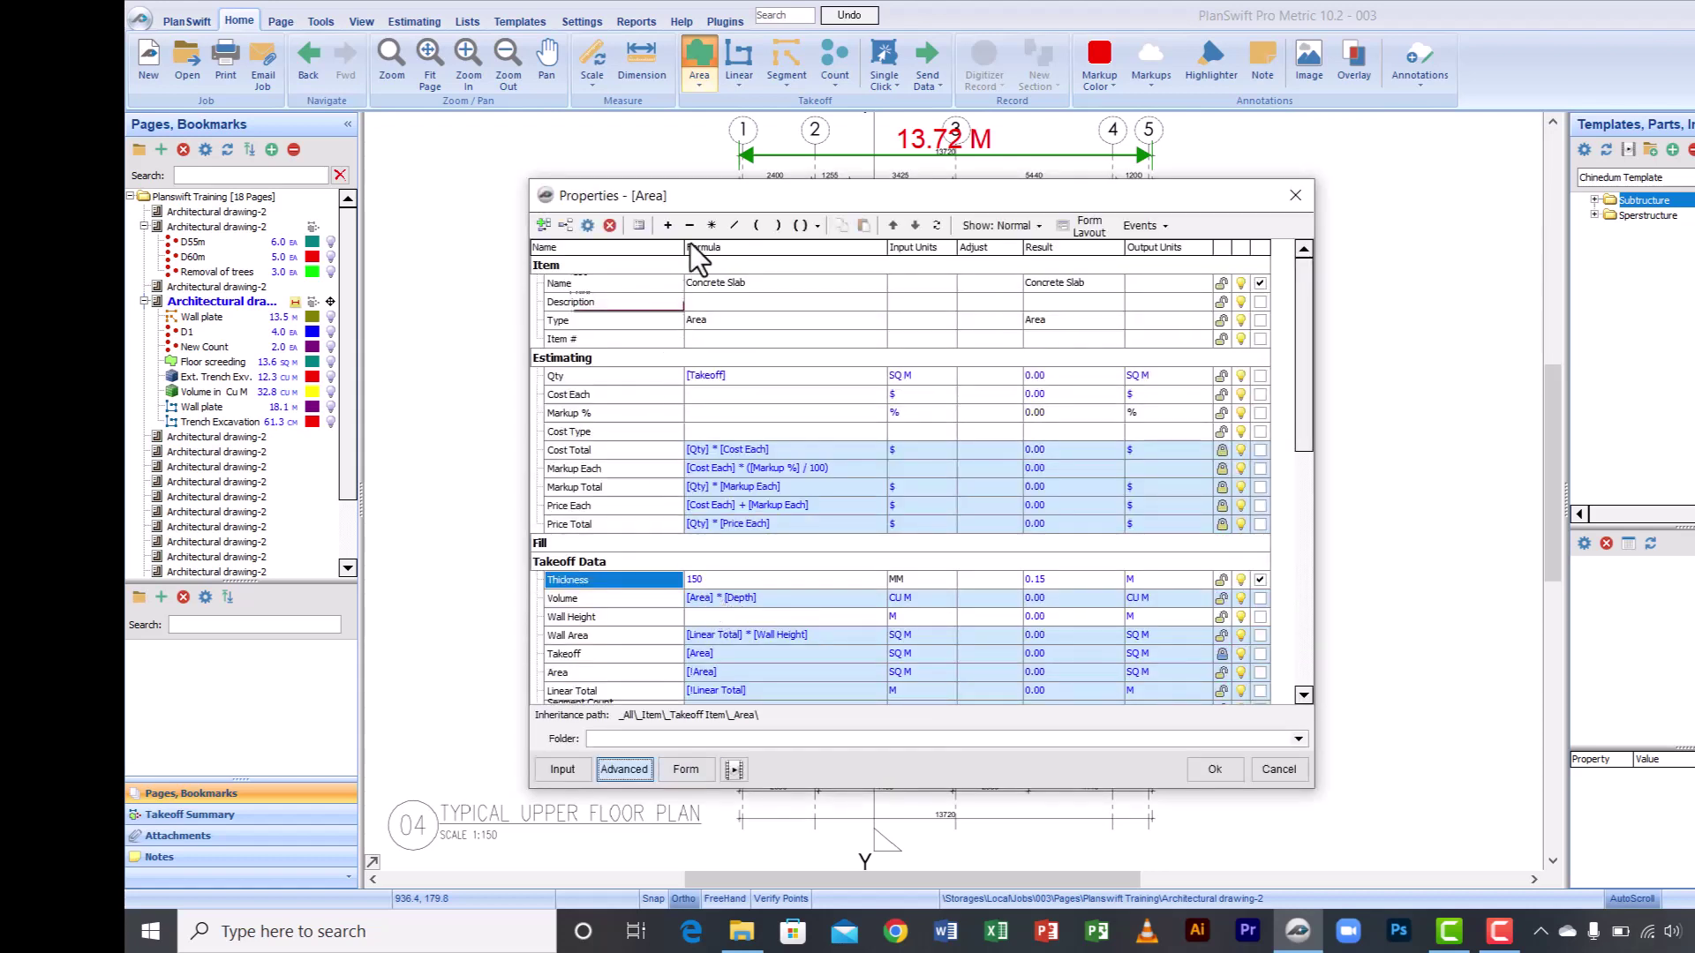
{"action": "left_click", "coordinate": [706, 580]}
{"action": "left_click_drag", "start_coordinate": [709, 580], "coordinate": [687, 583]}
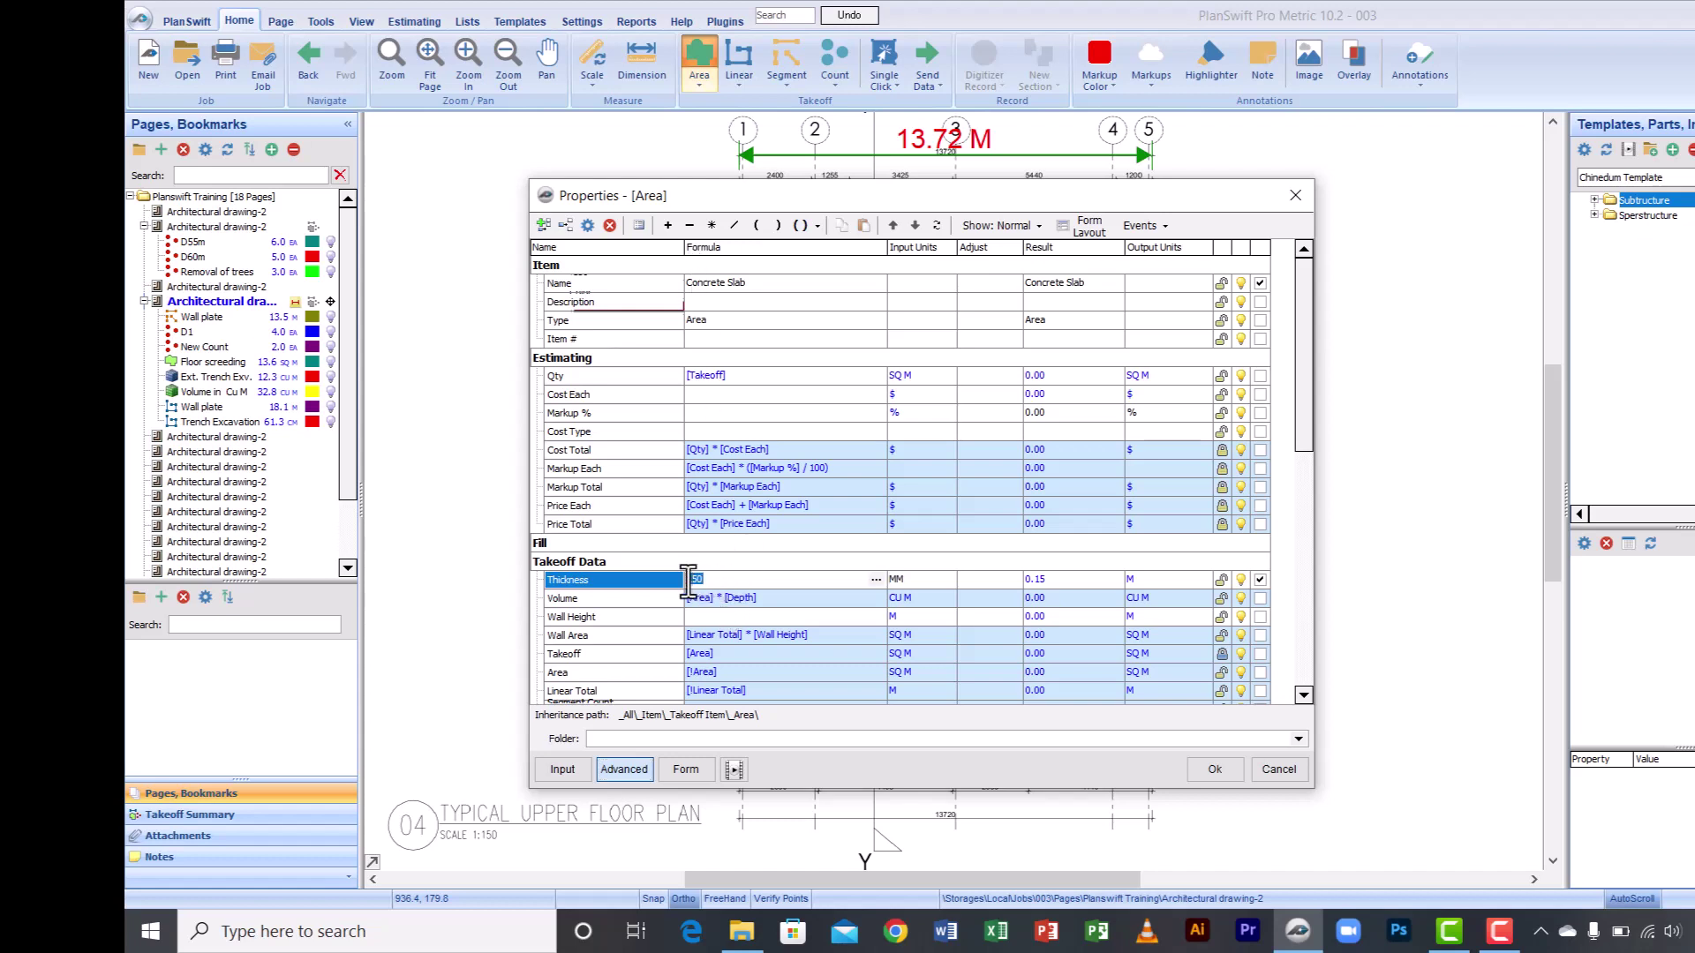
Step: Give the Concrete Slab's Thickness property a simple list with the values 150 and 200, and check the choices in its formula
{"action": "right_click", "coordinate": [635, 580]}
{"action": "left_click", "coordinate": [671, 590]}
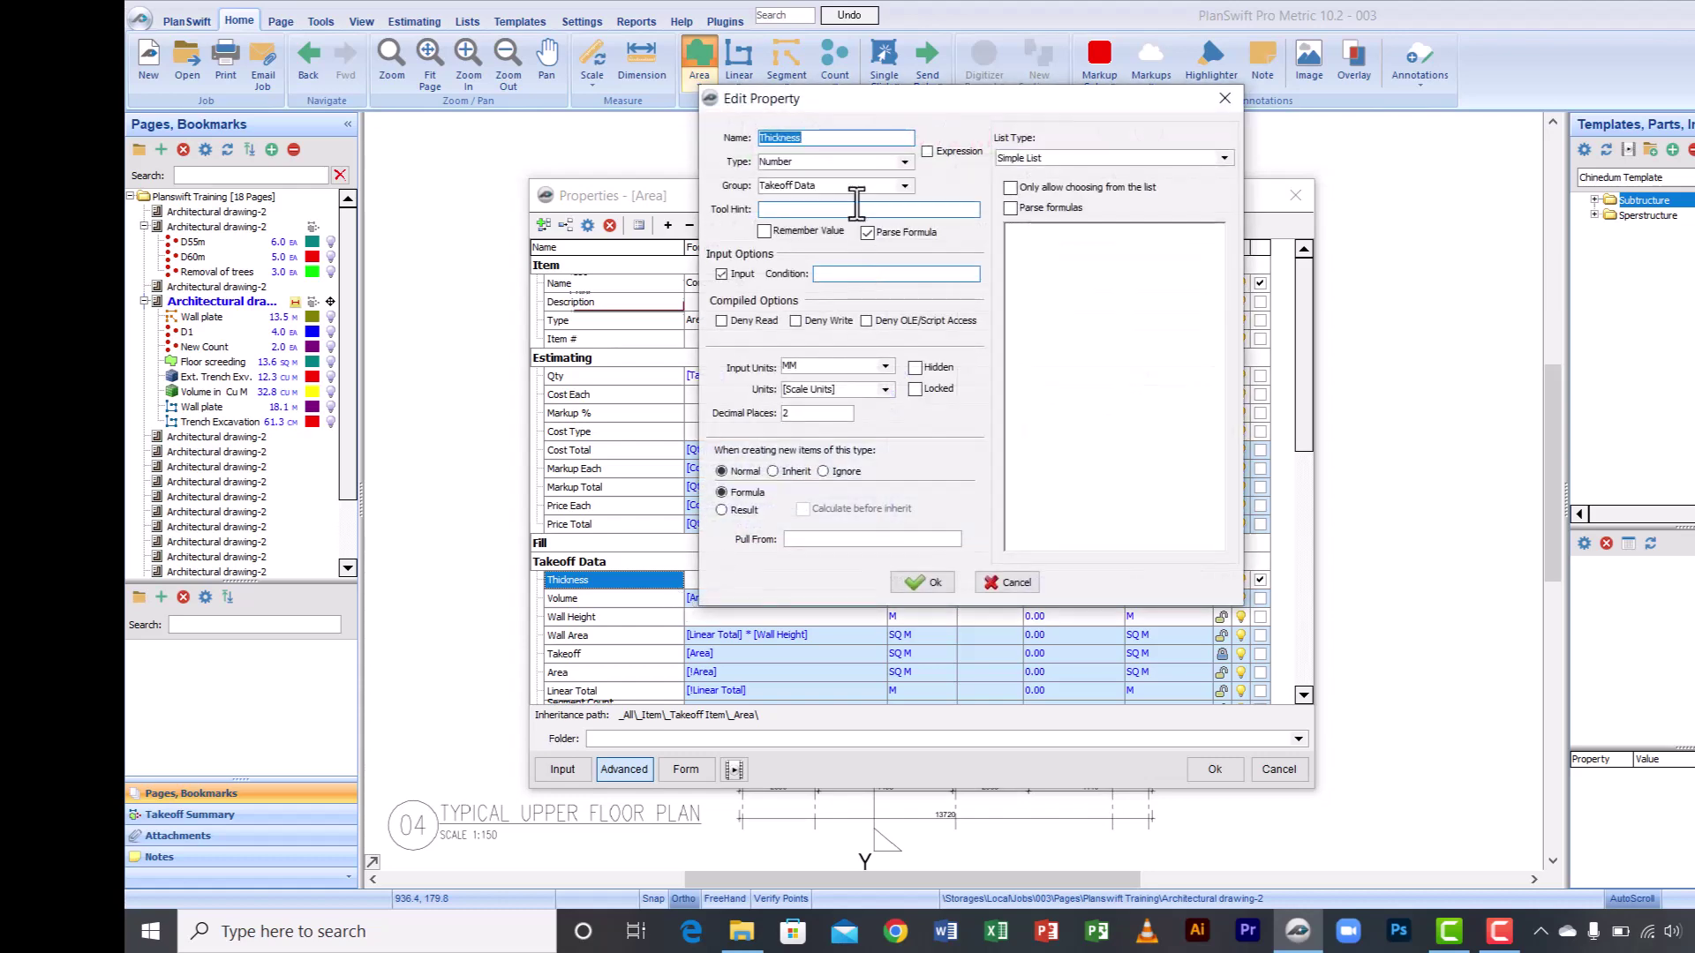
{"action": "left_click", "coordinate": [1027, 244]}
{"action": "type", "text": "150"}
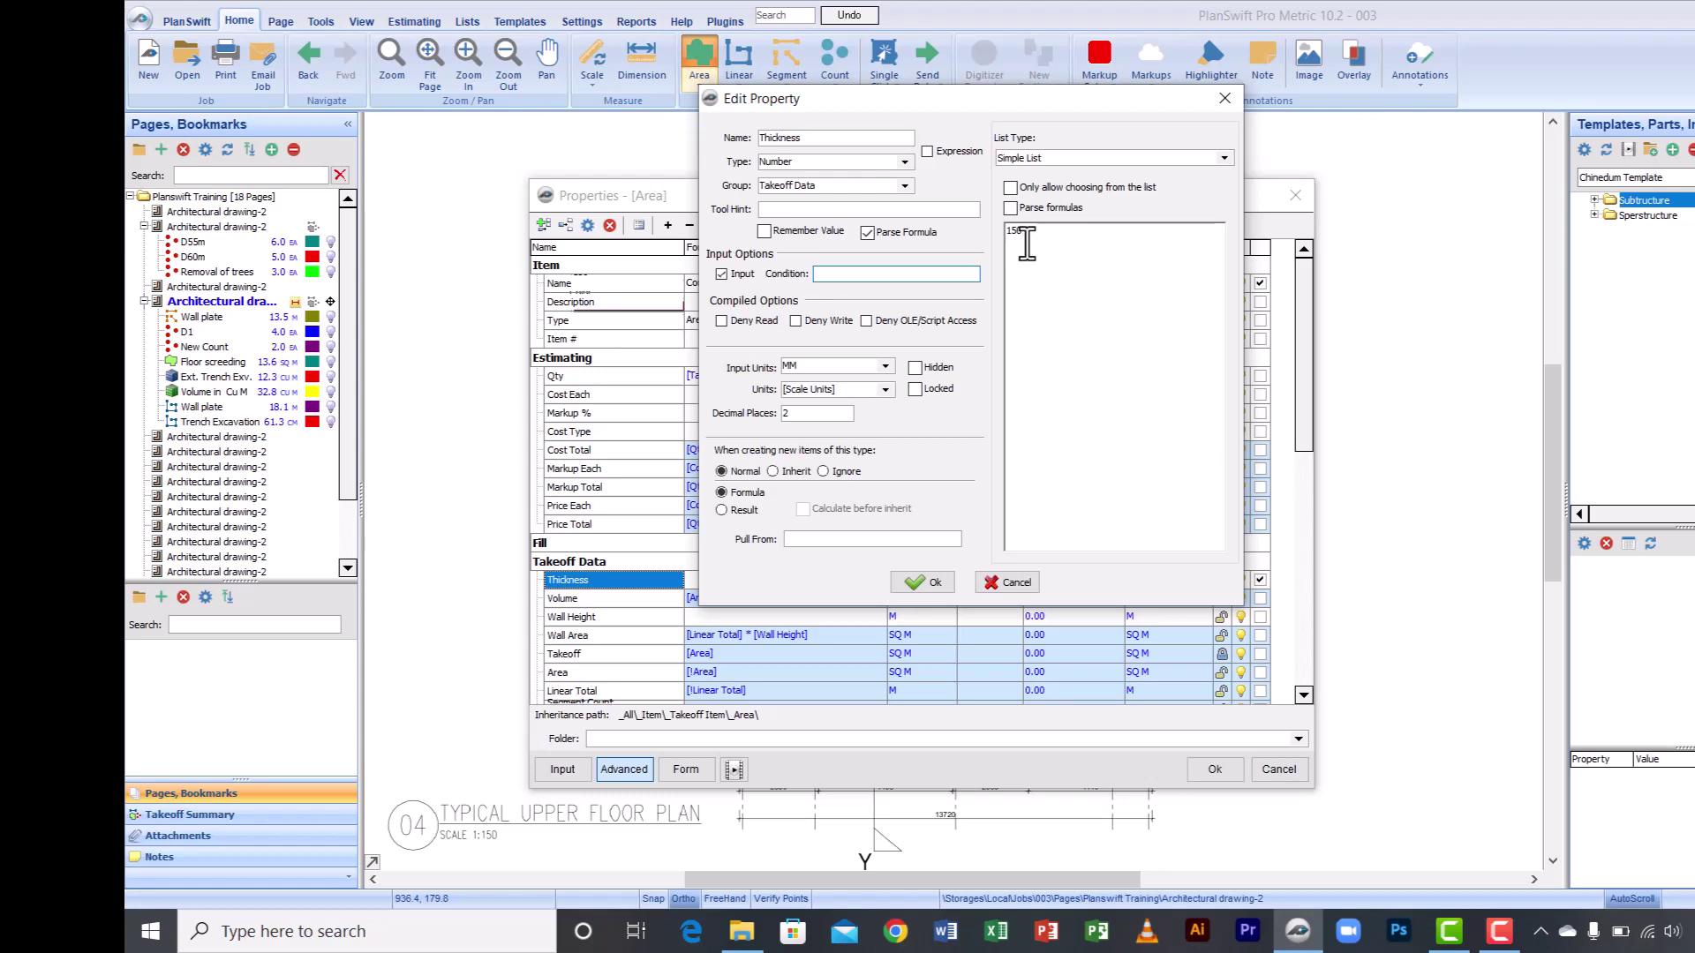
{"action": "key", "text": "Return"}
{"action": "type", "text": "200"}
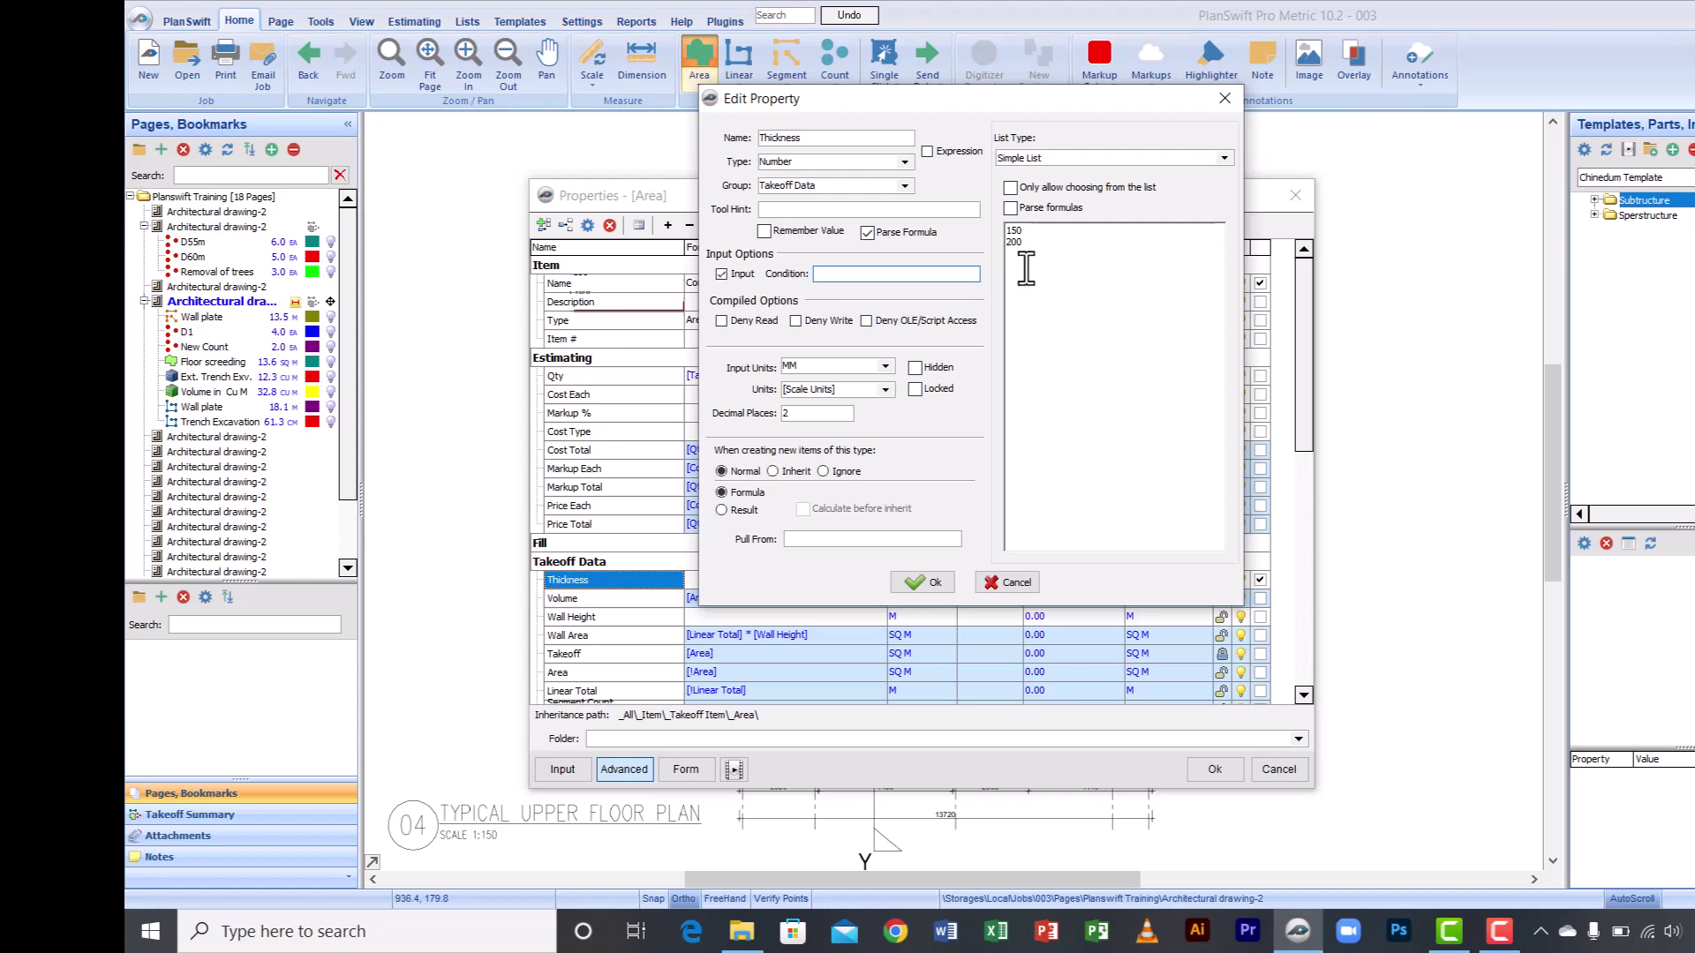
{"action": "left_click", "coordinate": [921, 584]}
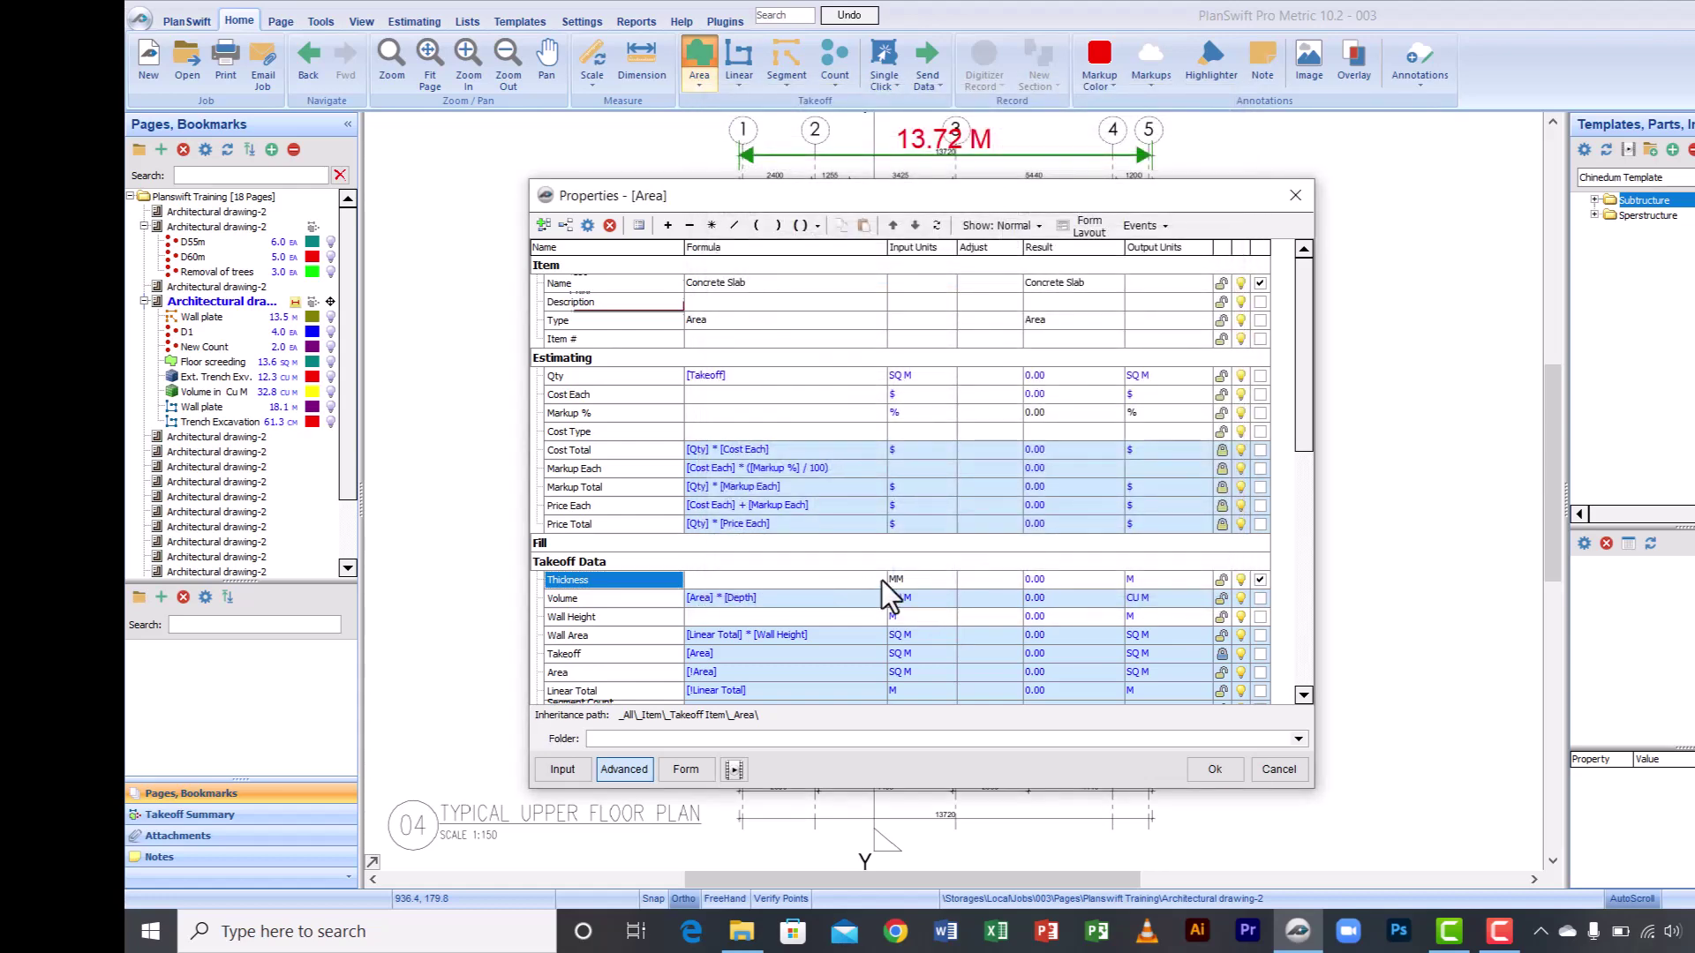
{"action": "left_click", "coordinate": [877, 580]}
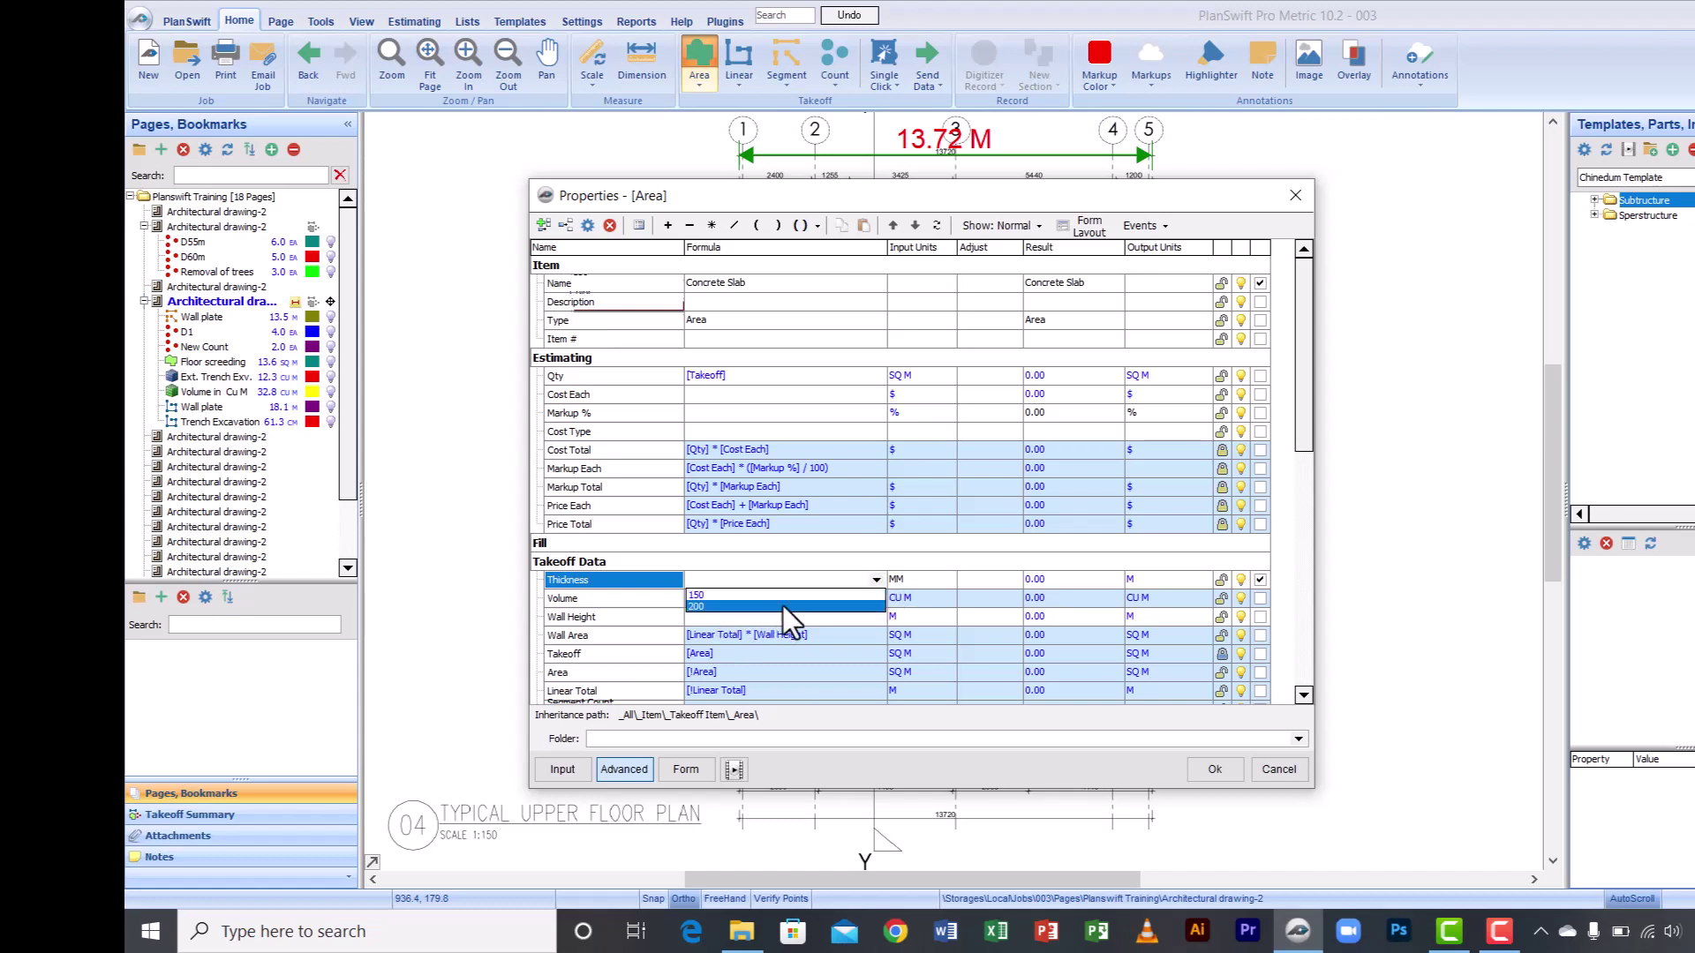
{"action": "left_click", "coordinate": [853, 578]}
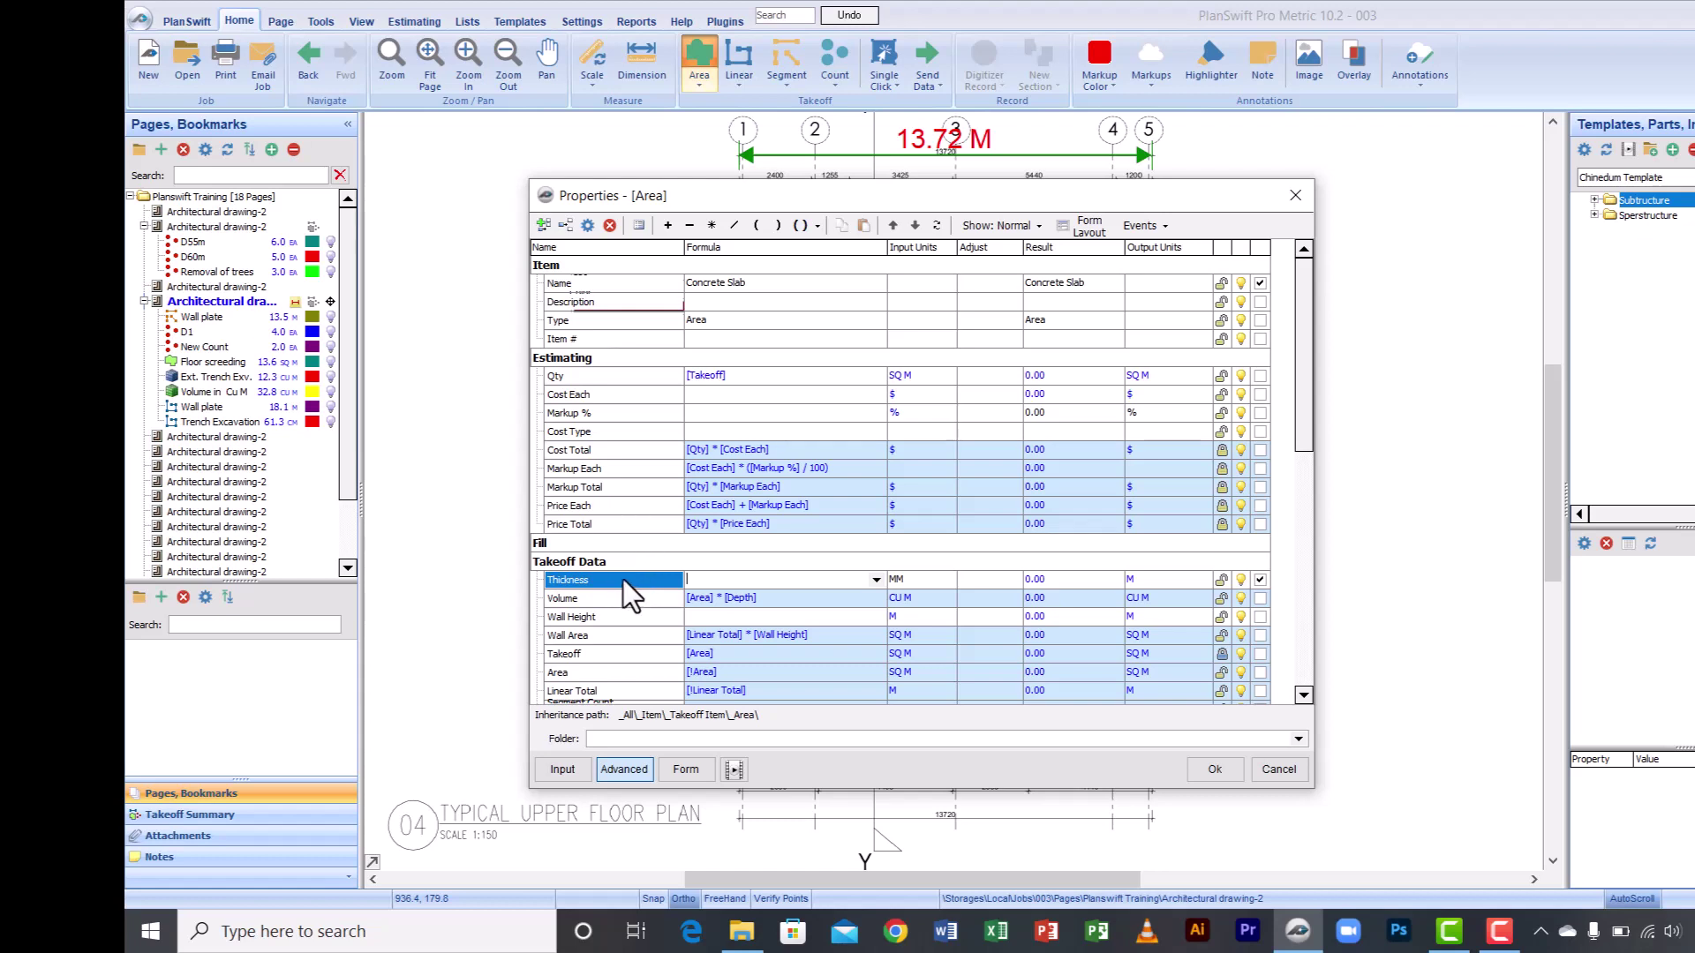
Step: Set the Concrete Slab's Qty formula to [Takeoff] * [Thickness]
{"action": "left_click_drag", "start_coordinate": [623, 580], "coordinate": [749, 374]}
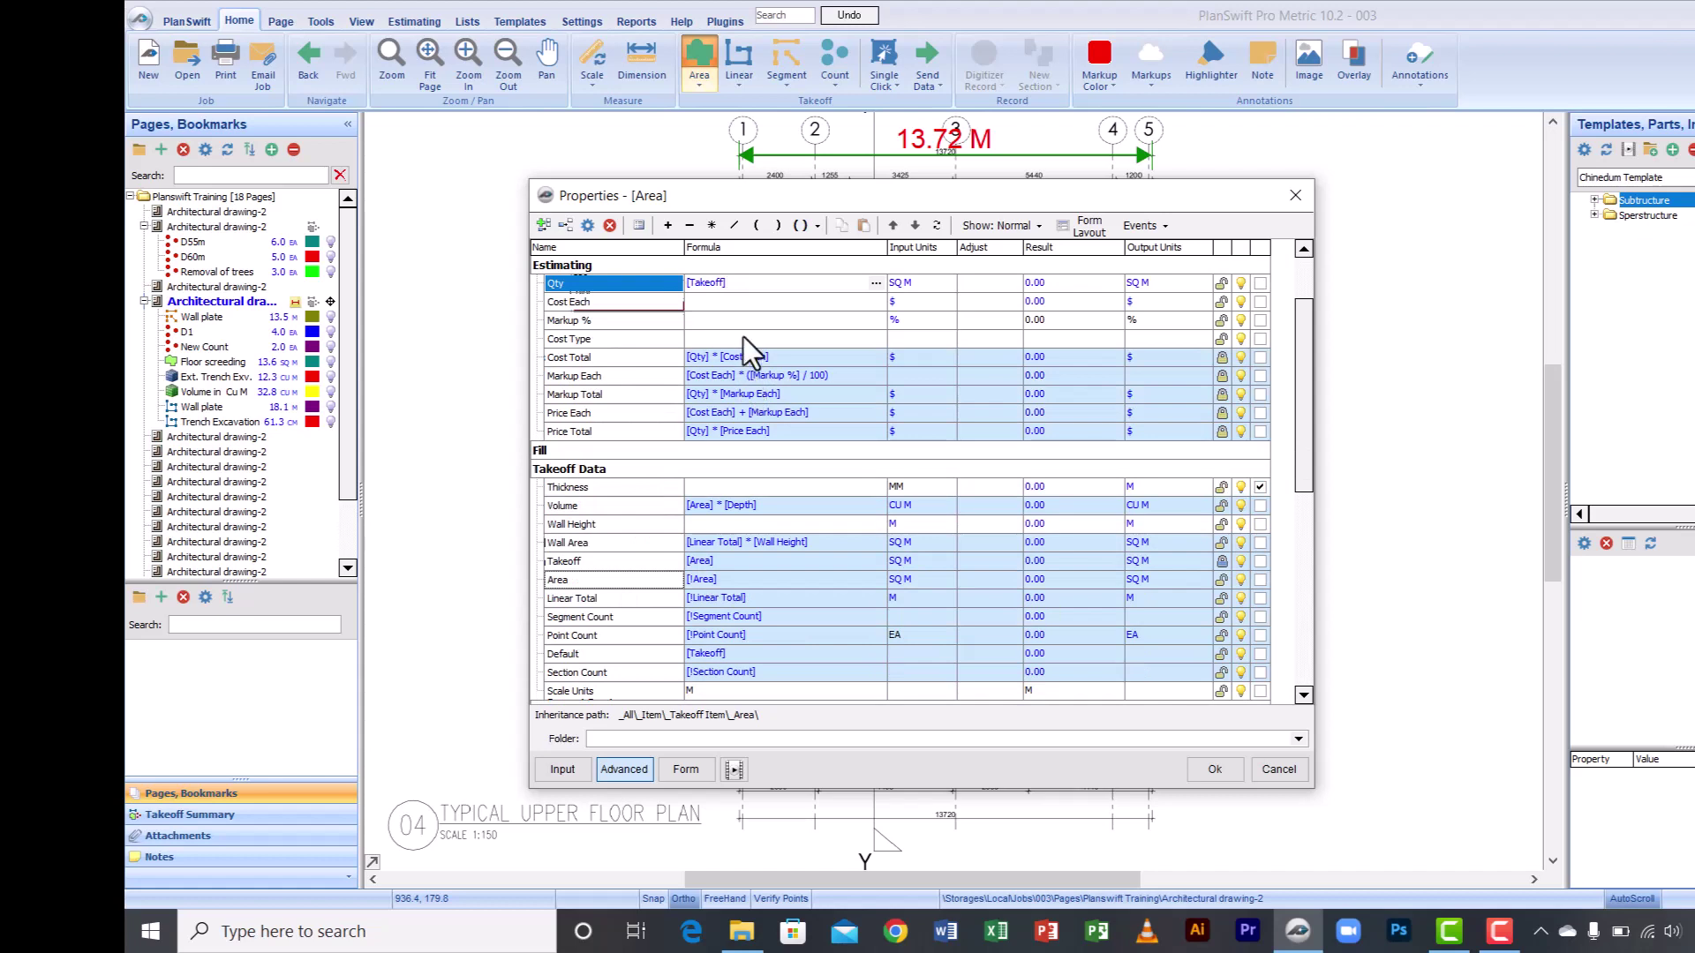
{"action": "scroll", "coordinate": [763, 283], "scroll_direction": "up", "scroll_amount": 3}
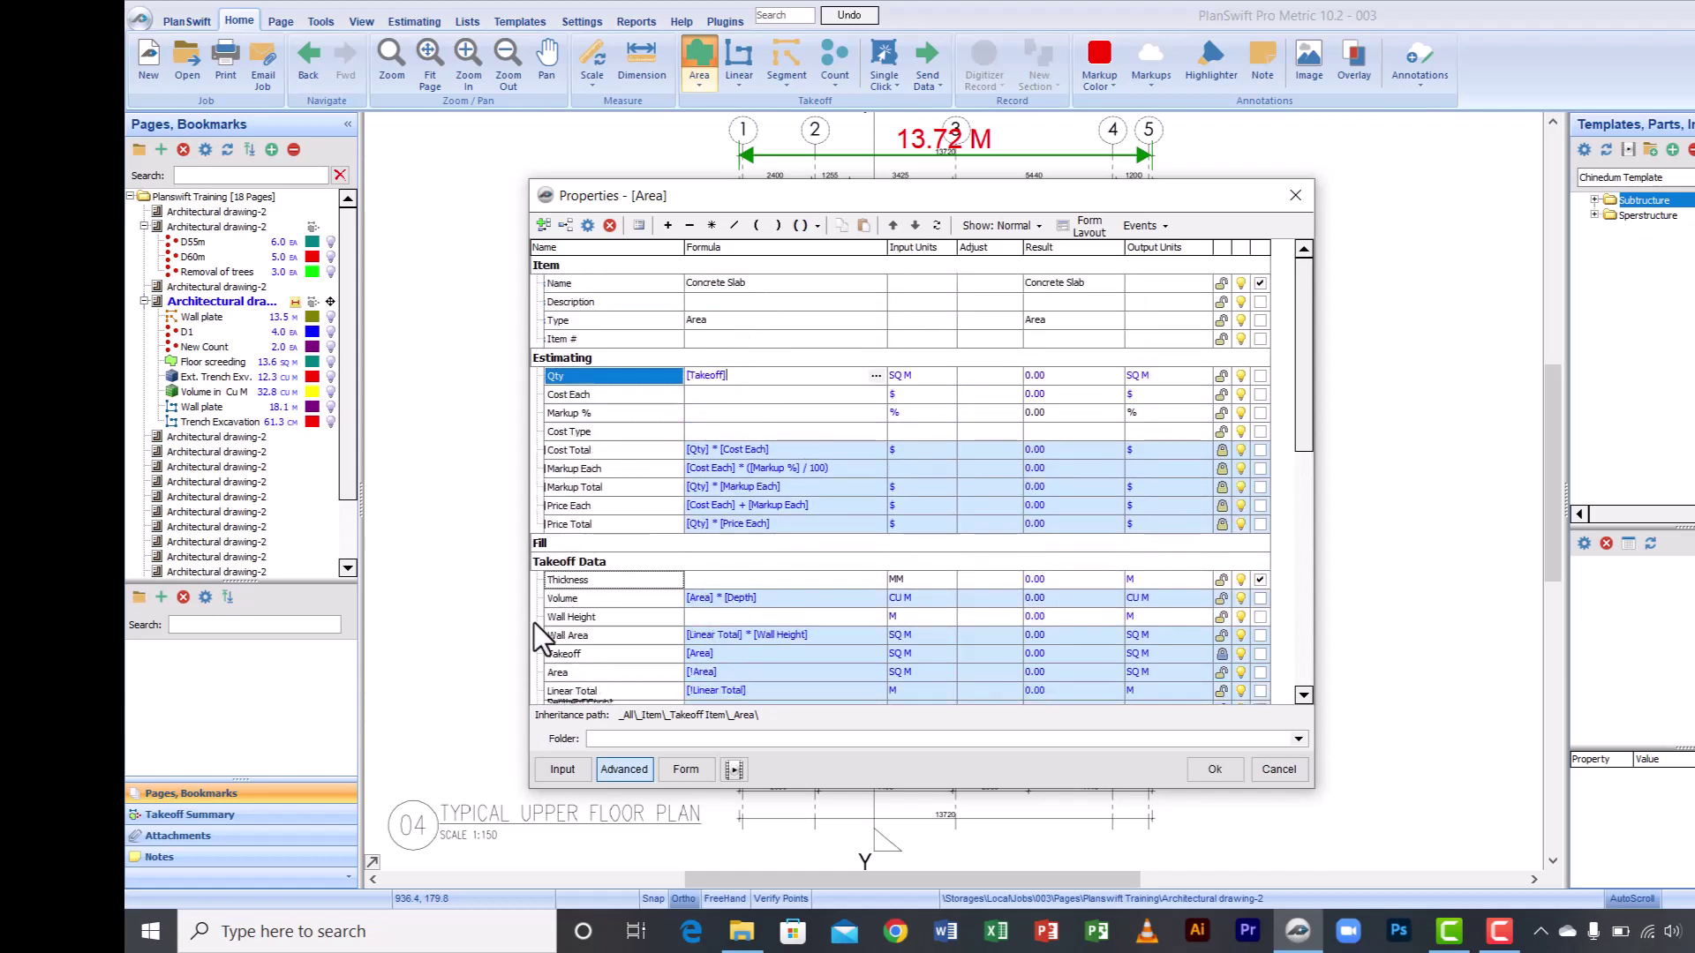
{"action": "left_click", "coordinate": [937, 227]}
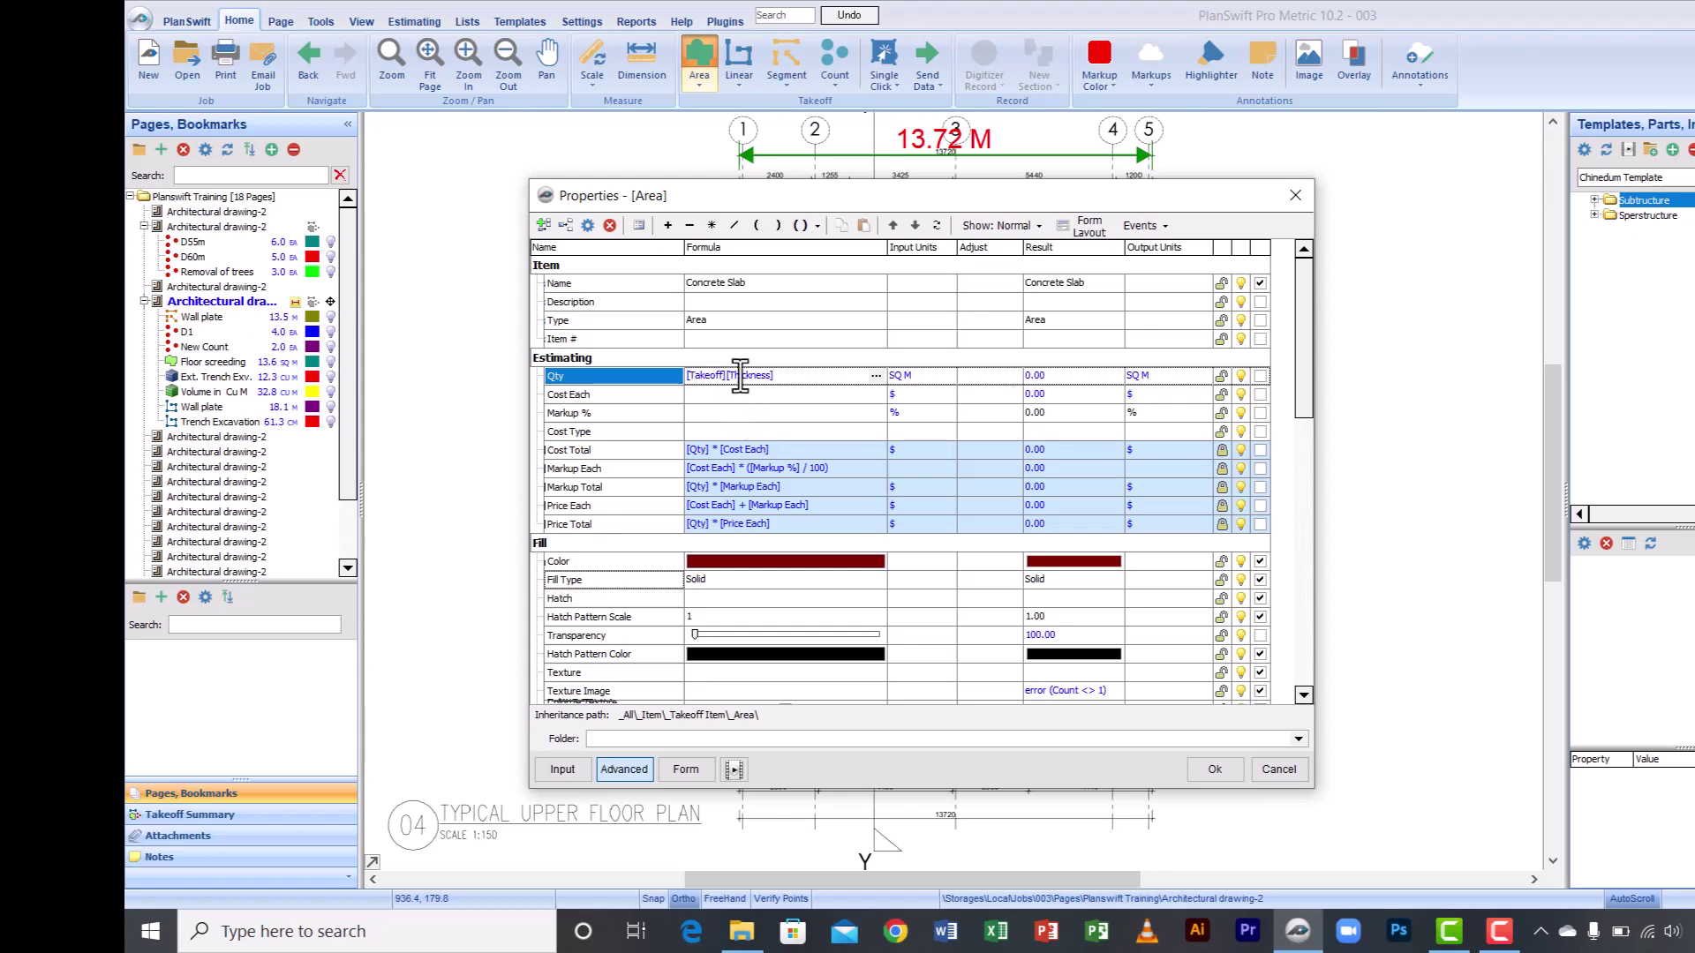
{"action": "left_click", "coordinate": [709, 226]}
Step: Set the input units of Qty to CM and lock the Qty property
{"action": "left_click", "coordinate": [946, 379]}
{"action": "left_click", "coordinate": [948, 379]}
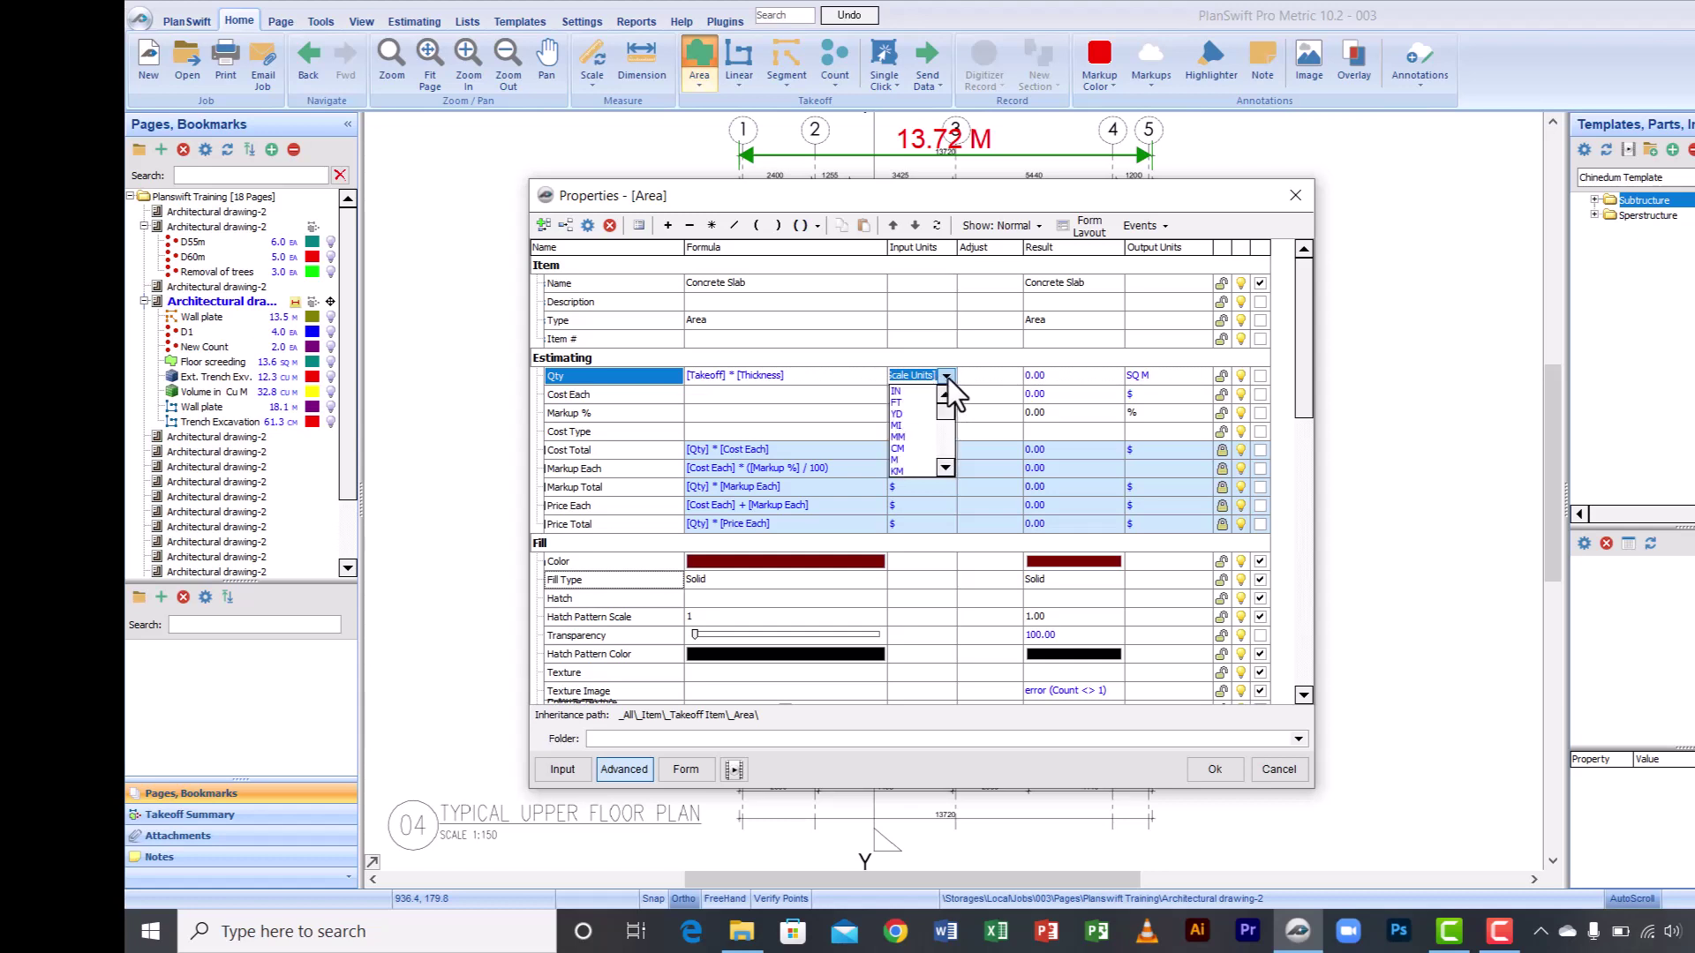
{"action": "left_click", "coordinate": [913, 438]}
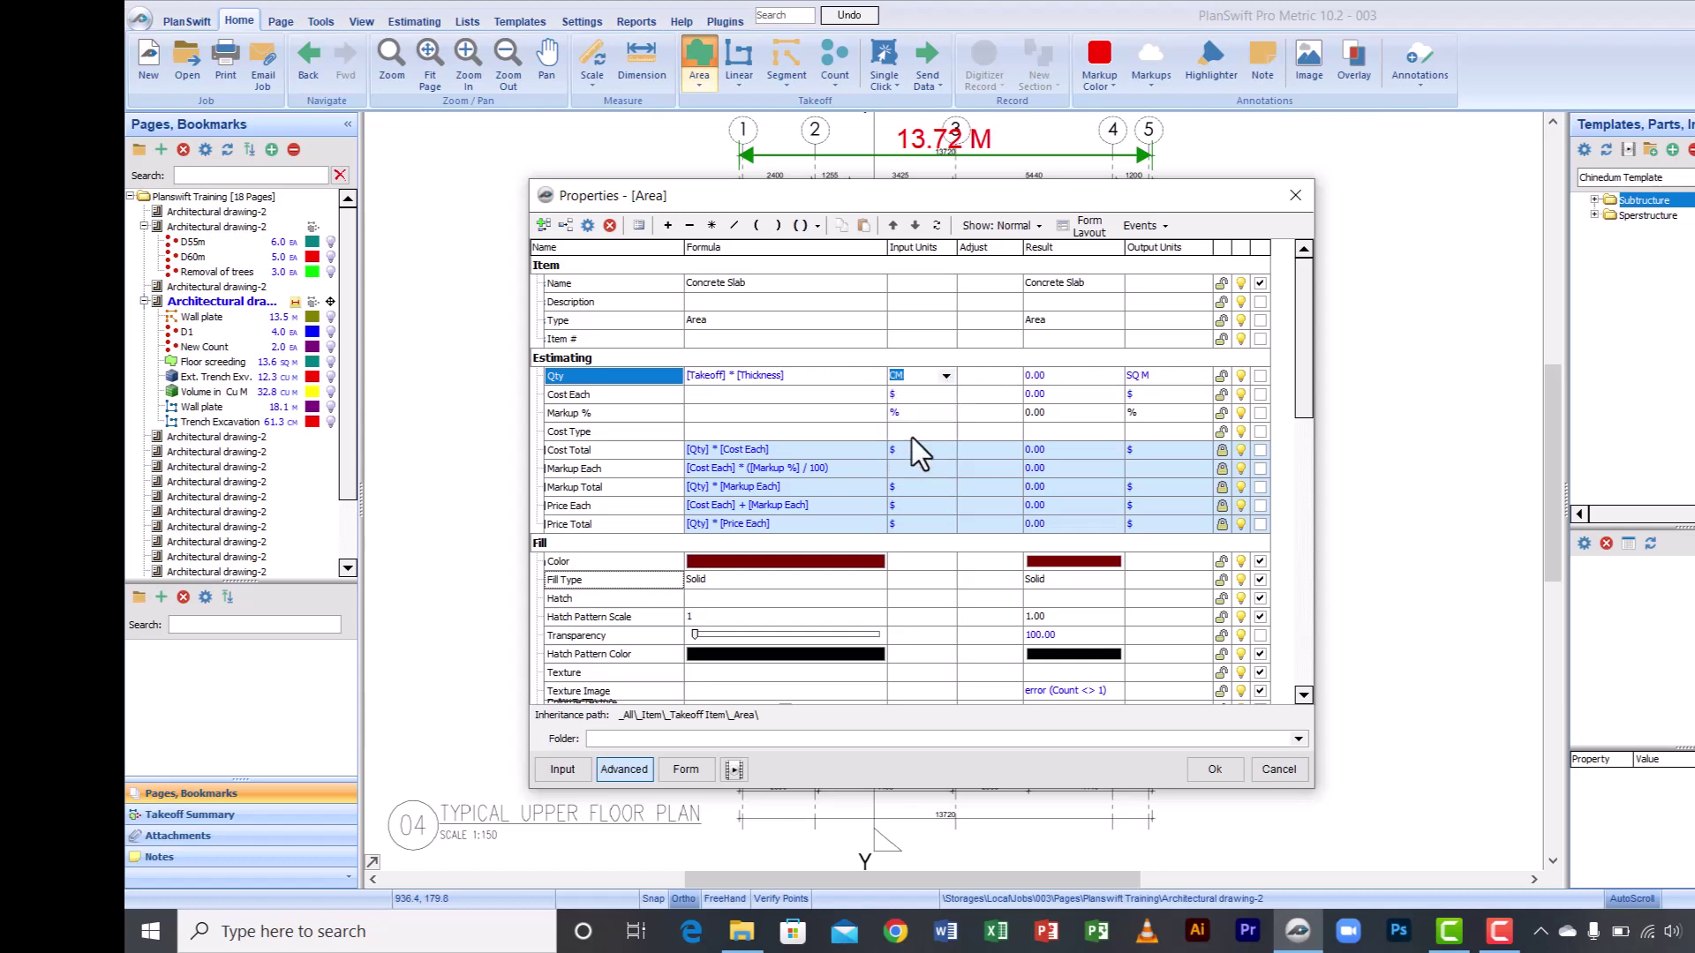
{"action": "left_click", "coordinate": [1220, 376]}
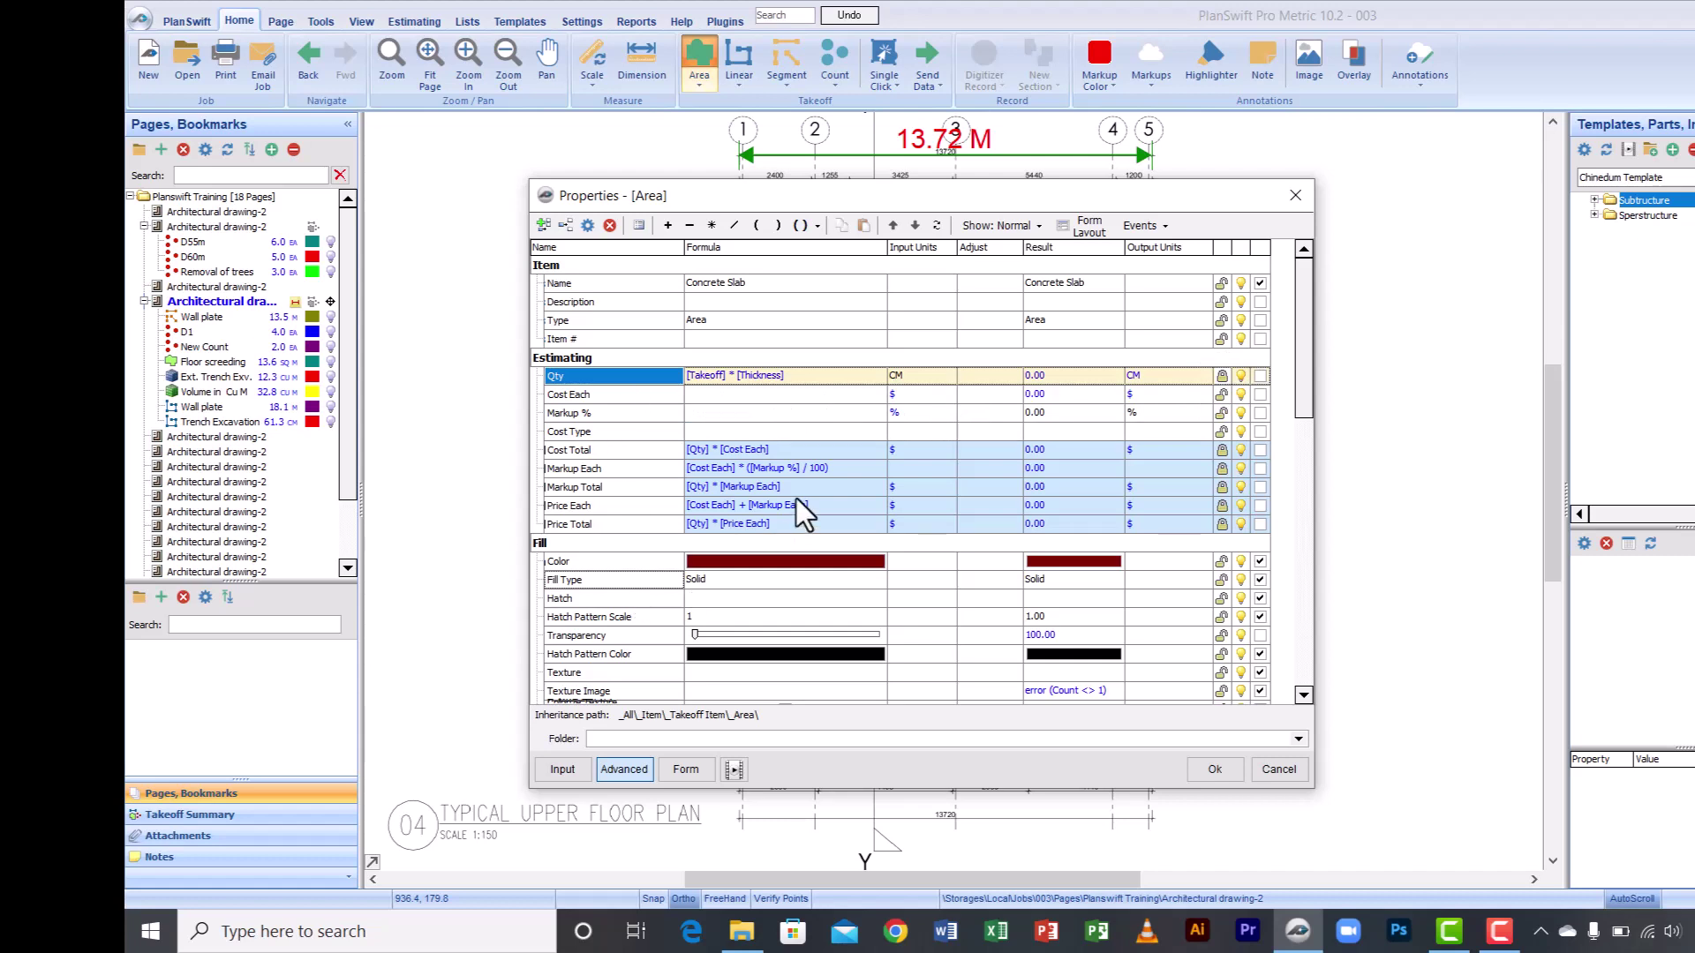
Step: Check the Thickness choices on the Concrete Slab's form and return to the advanced properties
{"action": "left_click", "coordinate": [682, 770]}
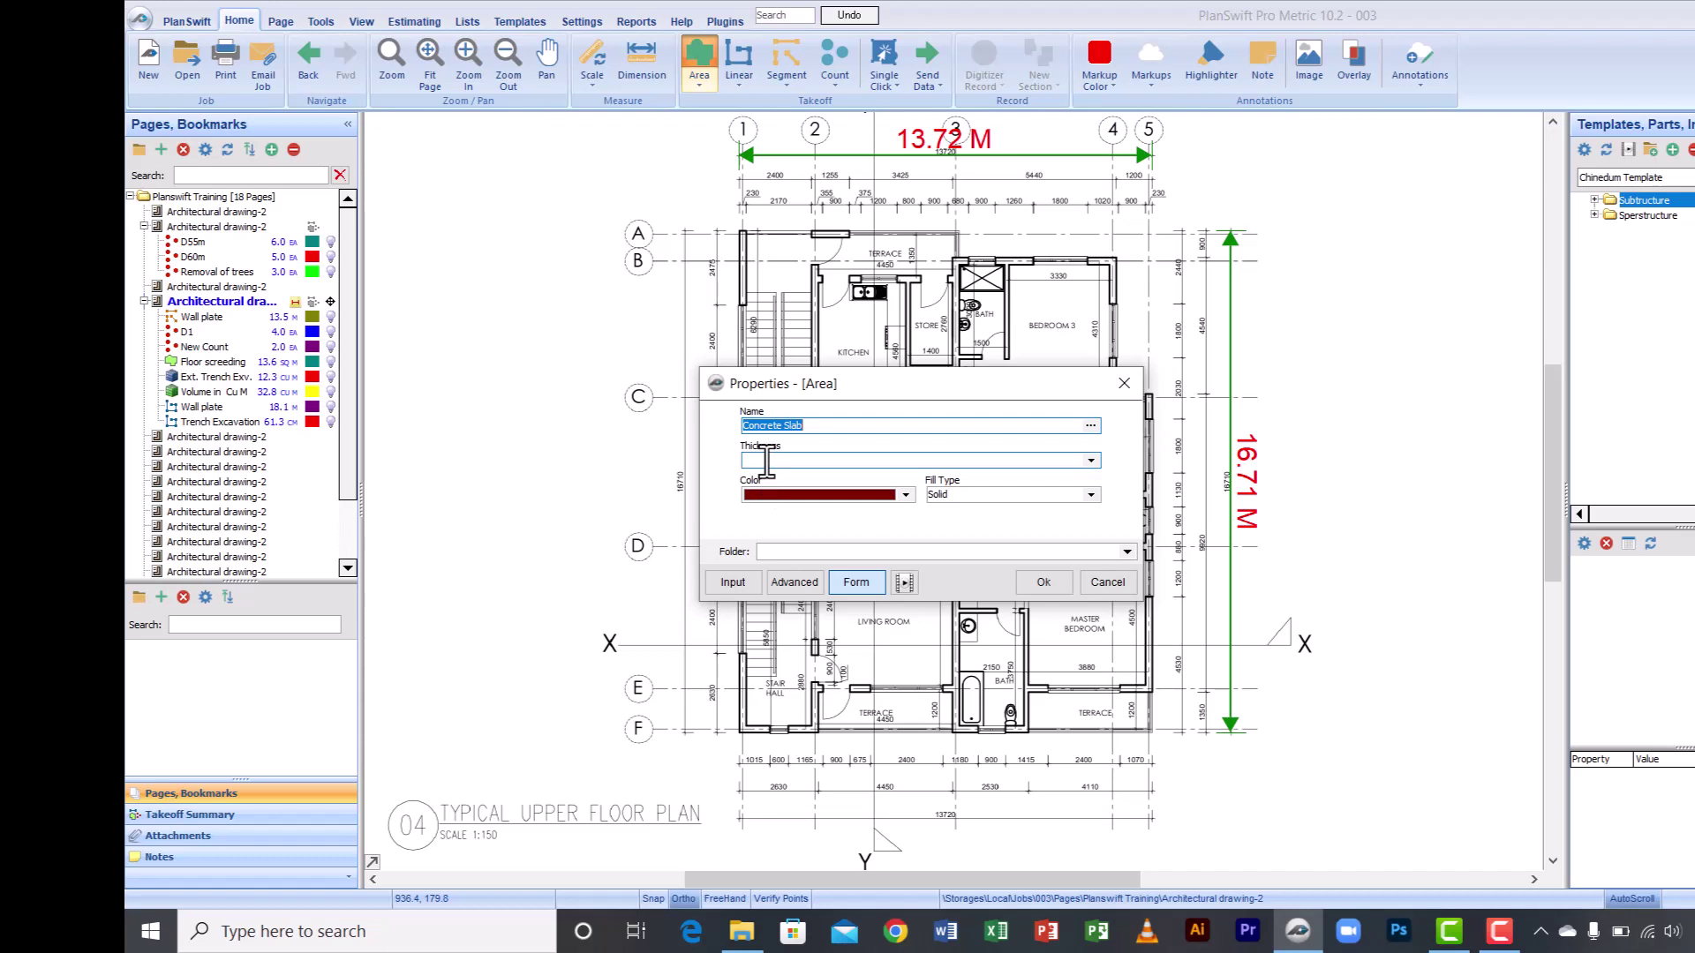
{"action": "left_click", "coordinate": [1091, 461]}
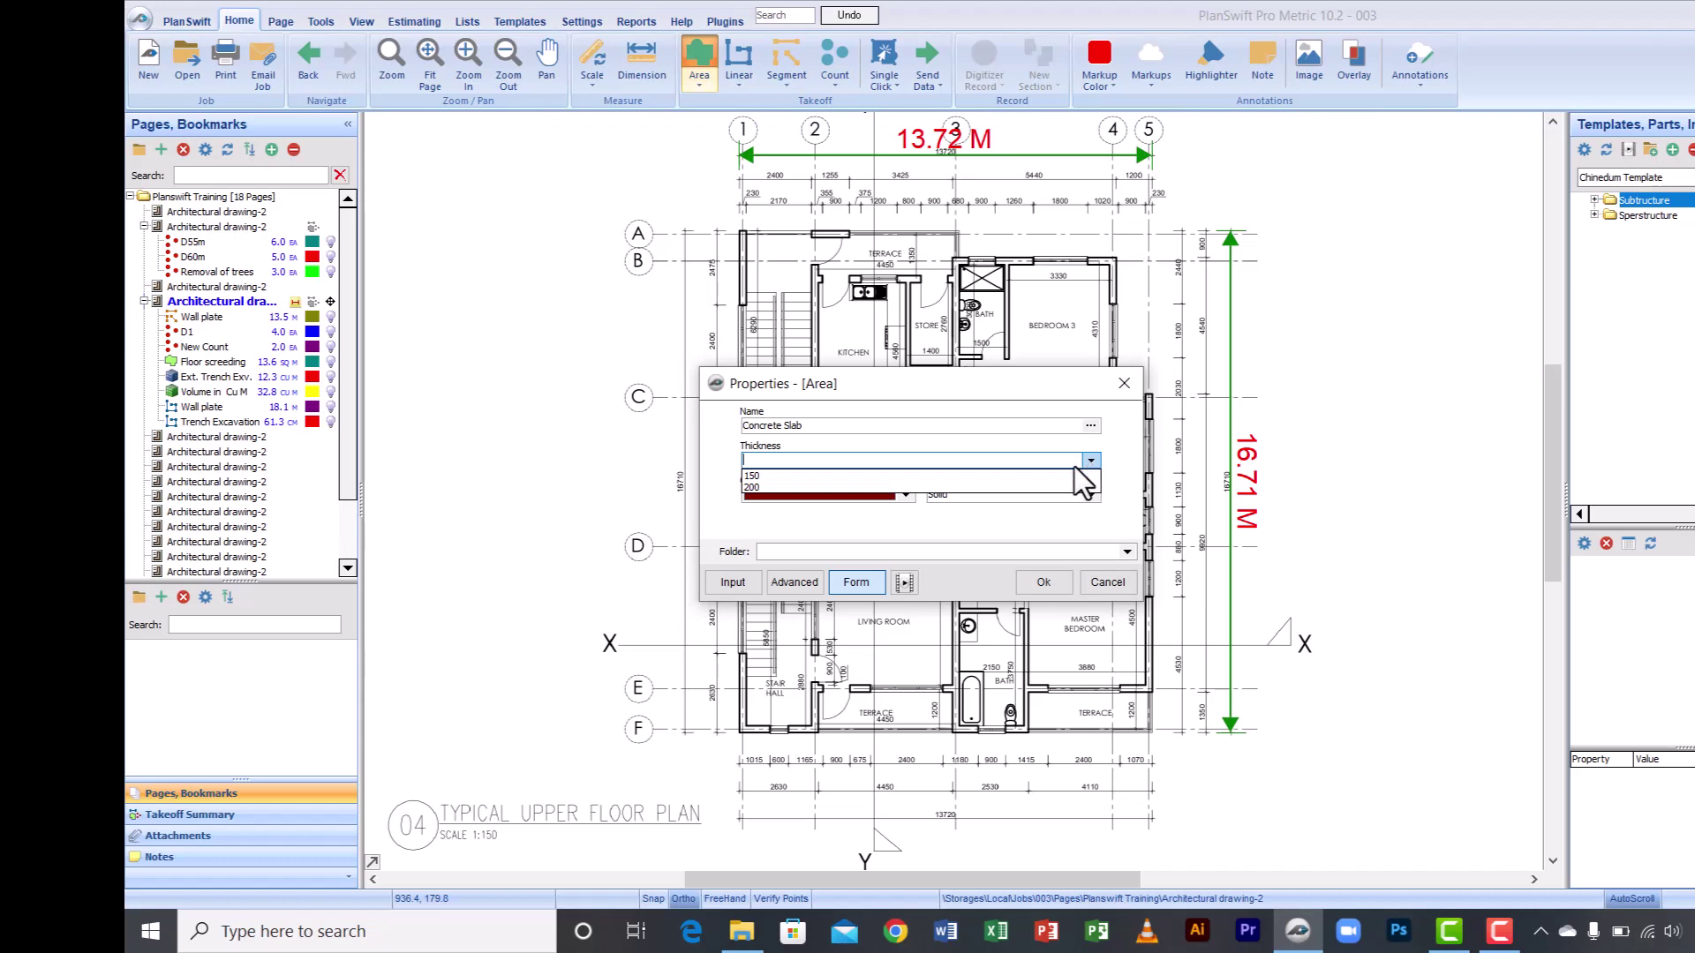
{"action": "left_click", "coordinate": [783, 584]}
{"action": "left_click", "coordinate": [784, 585]}
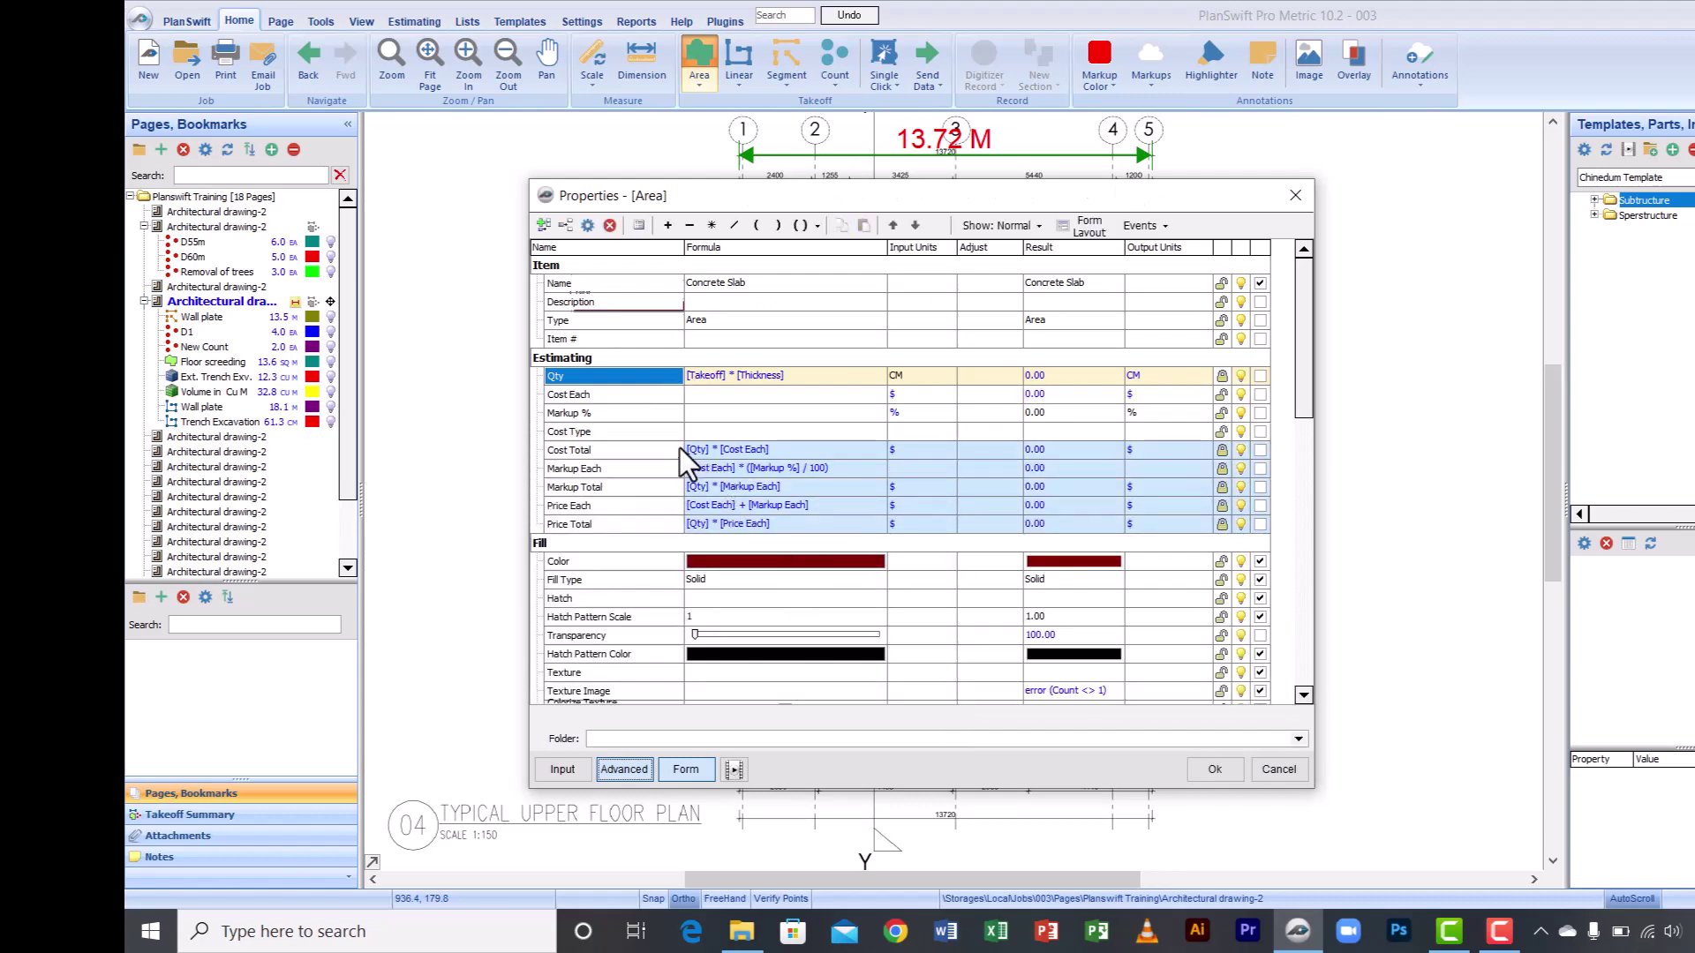
Step: Turn on Show Units for Thickness in the Concrete Slab's form layout
{"action": "left_click", "coordinate": [1073, 226]}
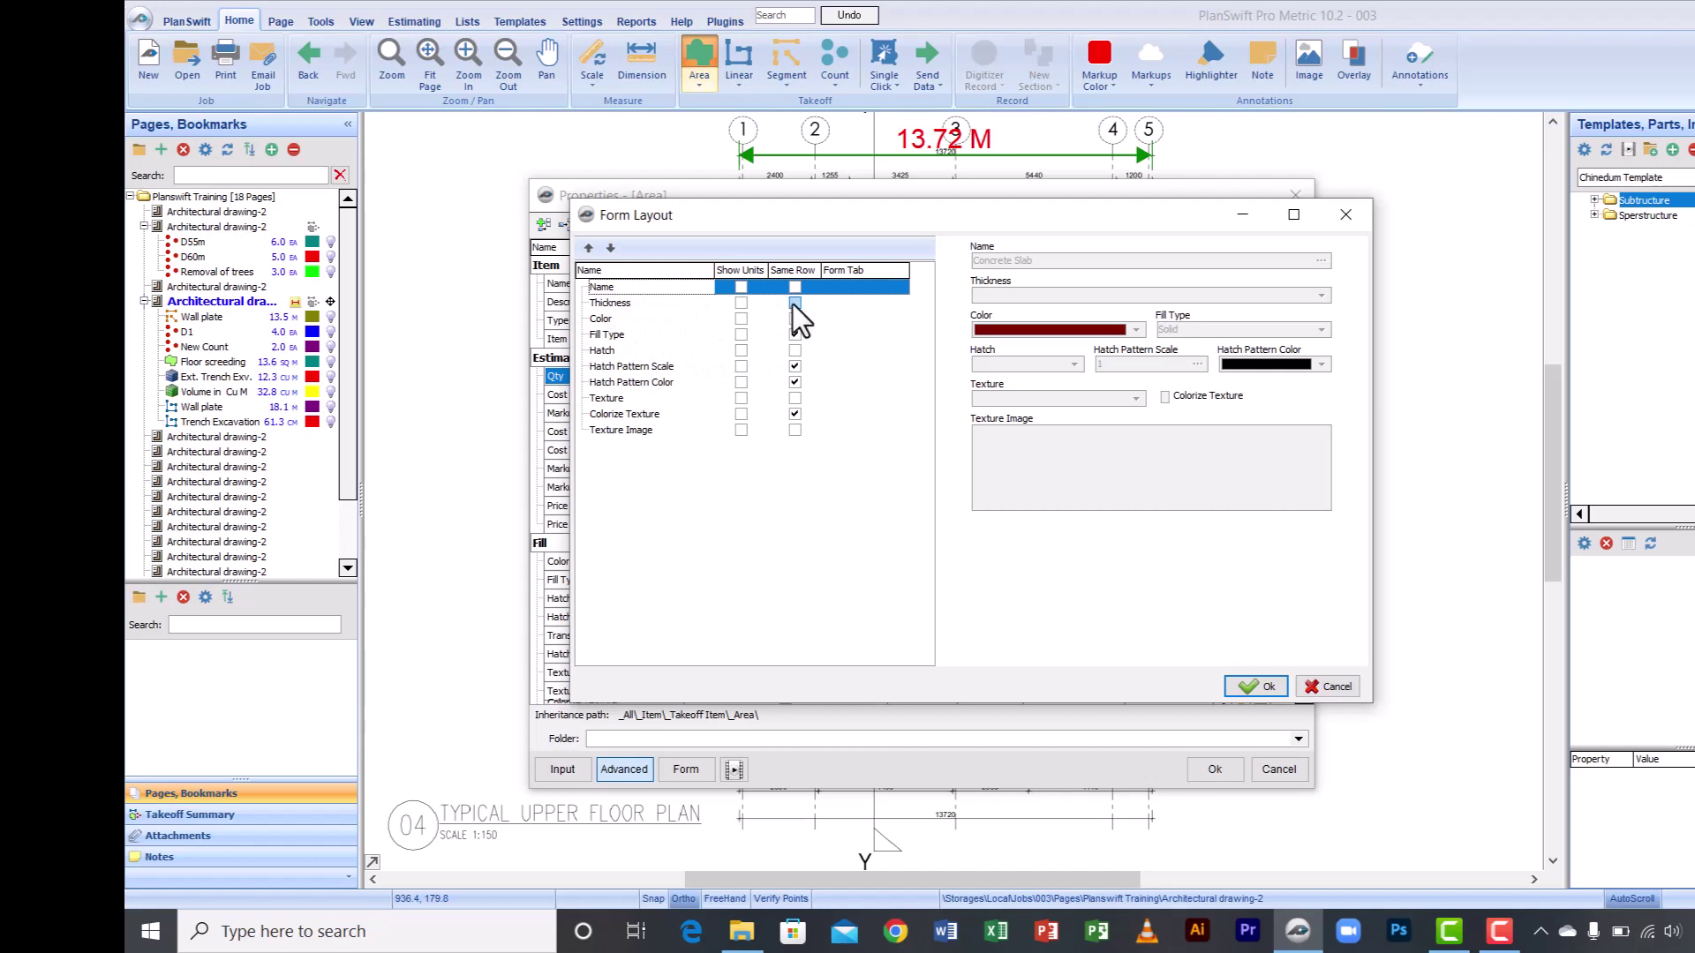
{"action": "left_click", "coordinate": [741, 304]}
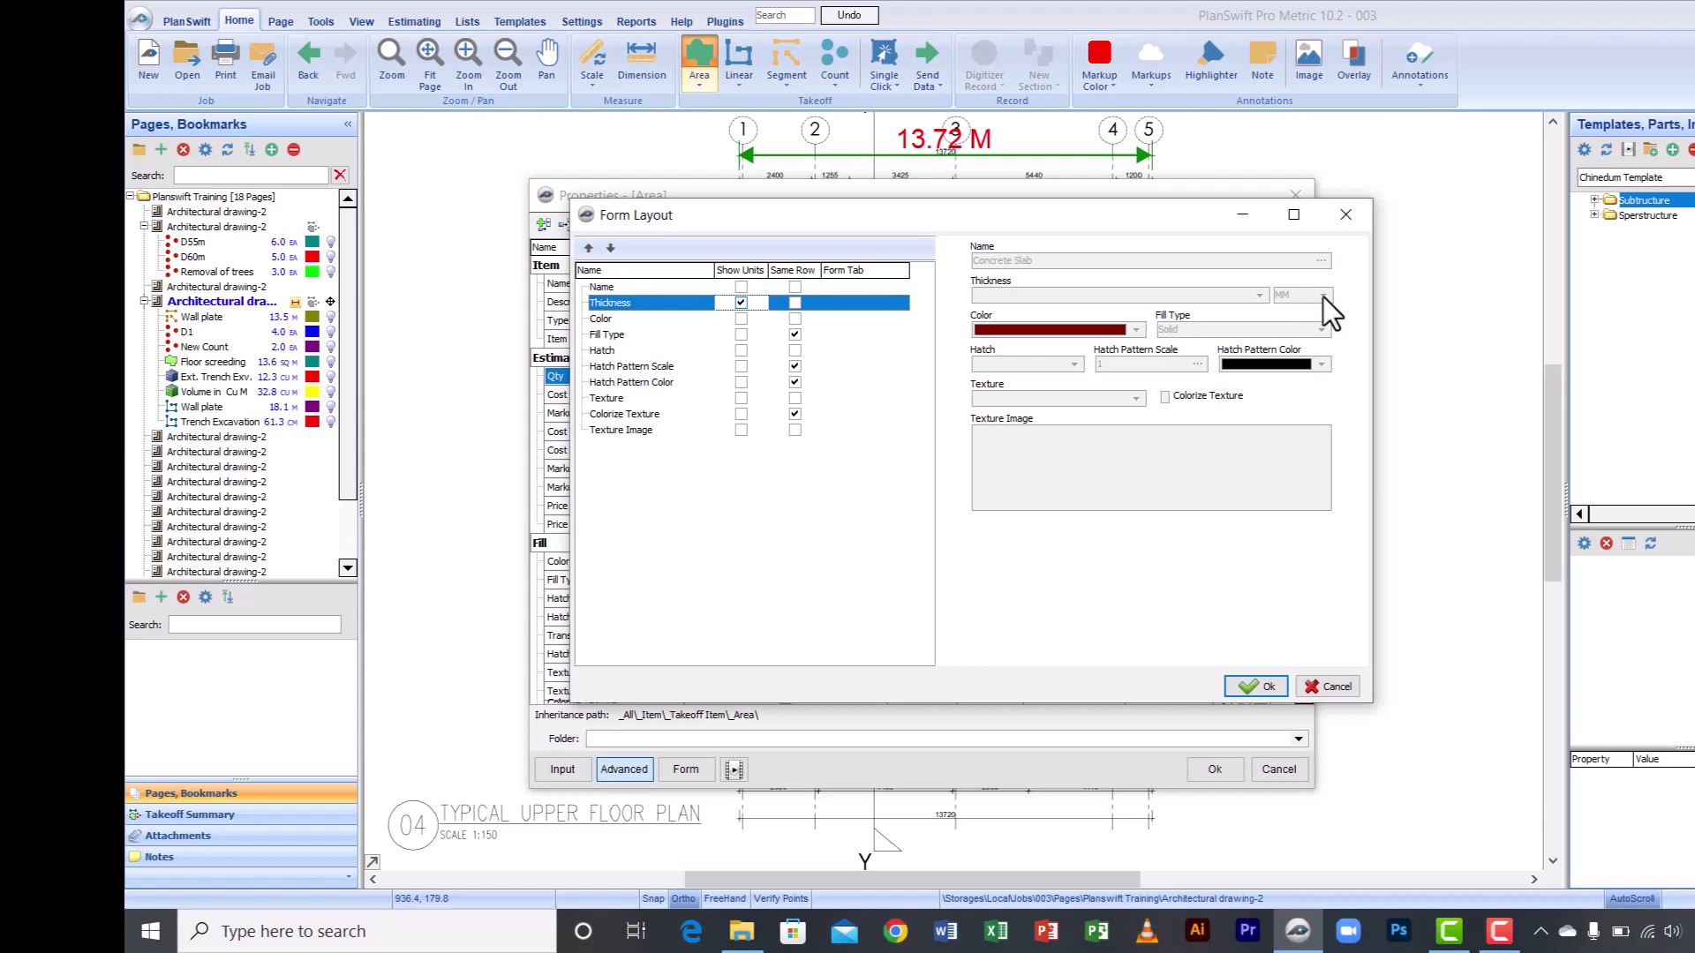
{"action": "left_click", "coordinate": [1263, 686]}
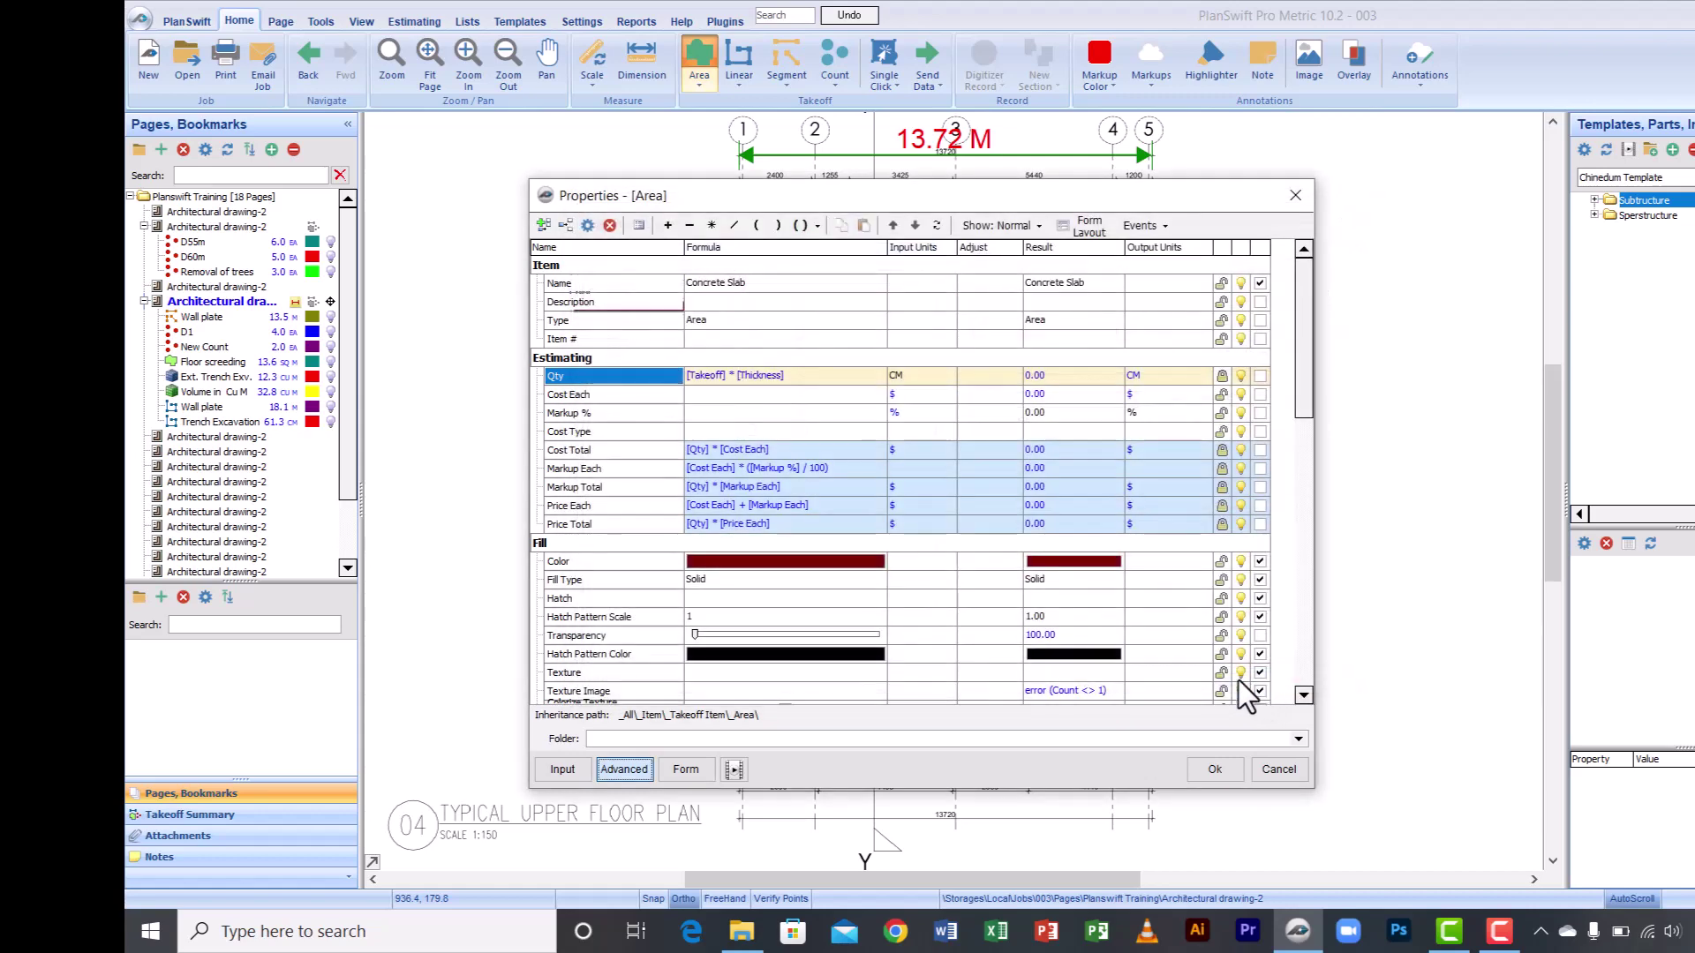
Step: Examine the Thickness value list and its units list on the Concrete Slab's form
{"action": "left_click", "coordinate": [680, 774]}
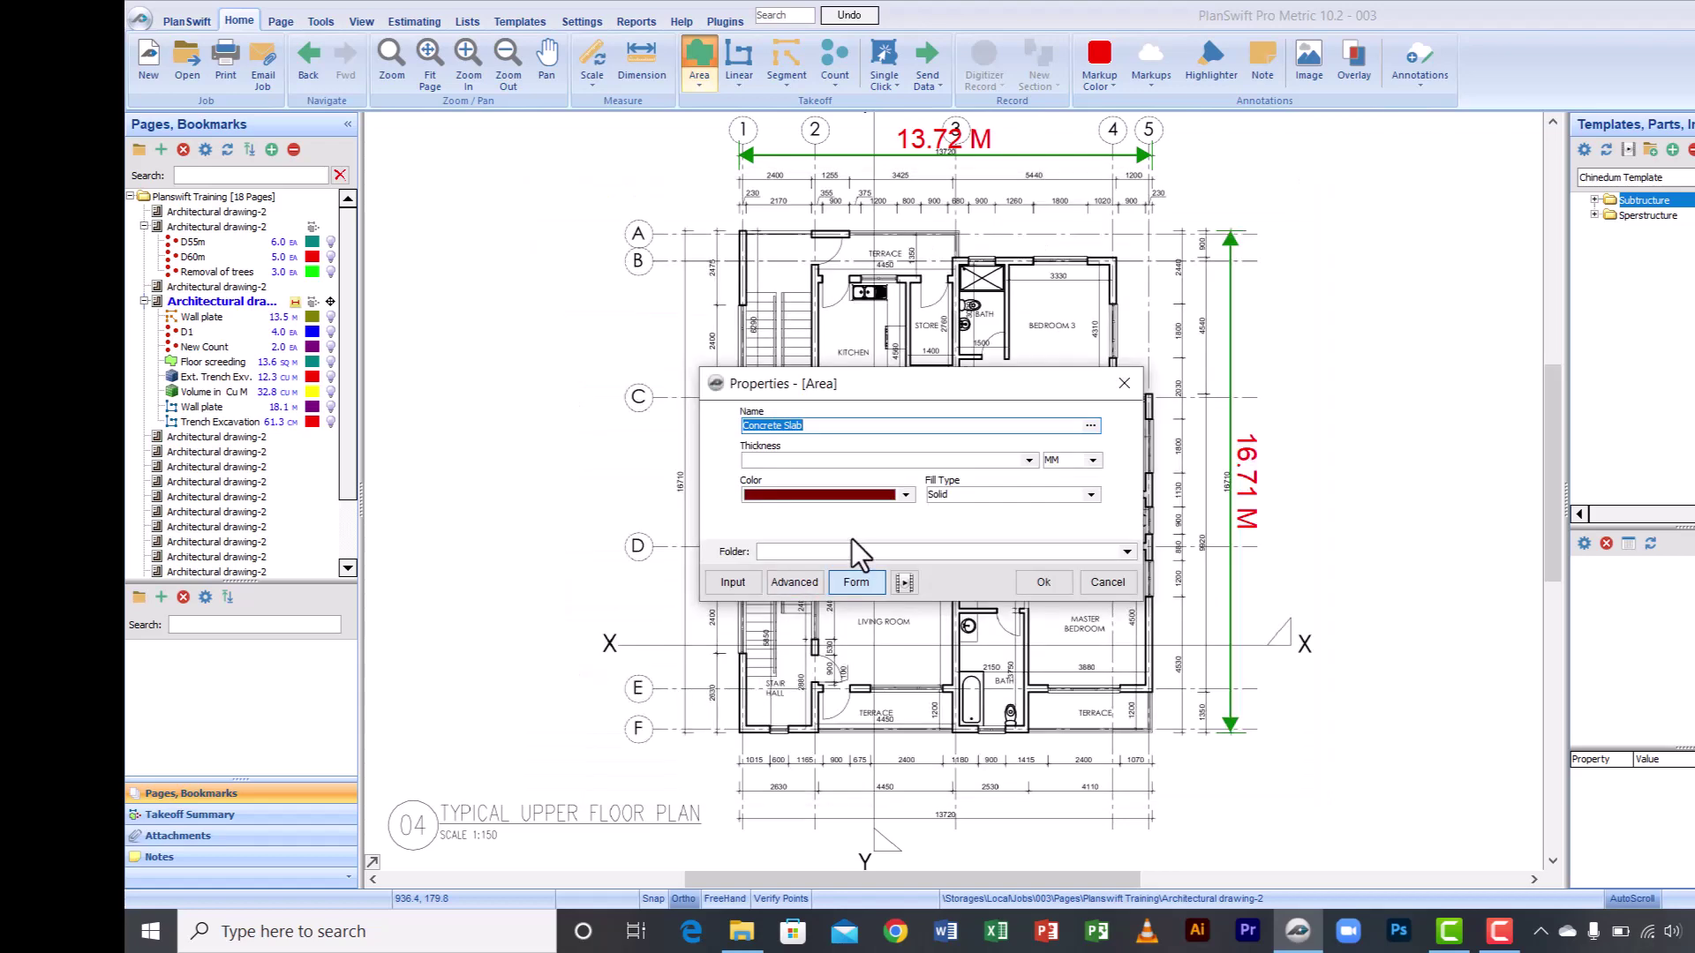
{"action": "left_click", "coordinate": [1093, 460]}
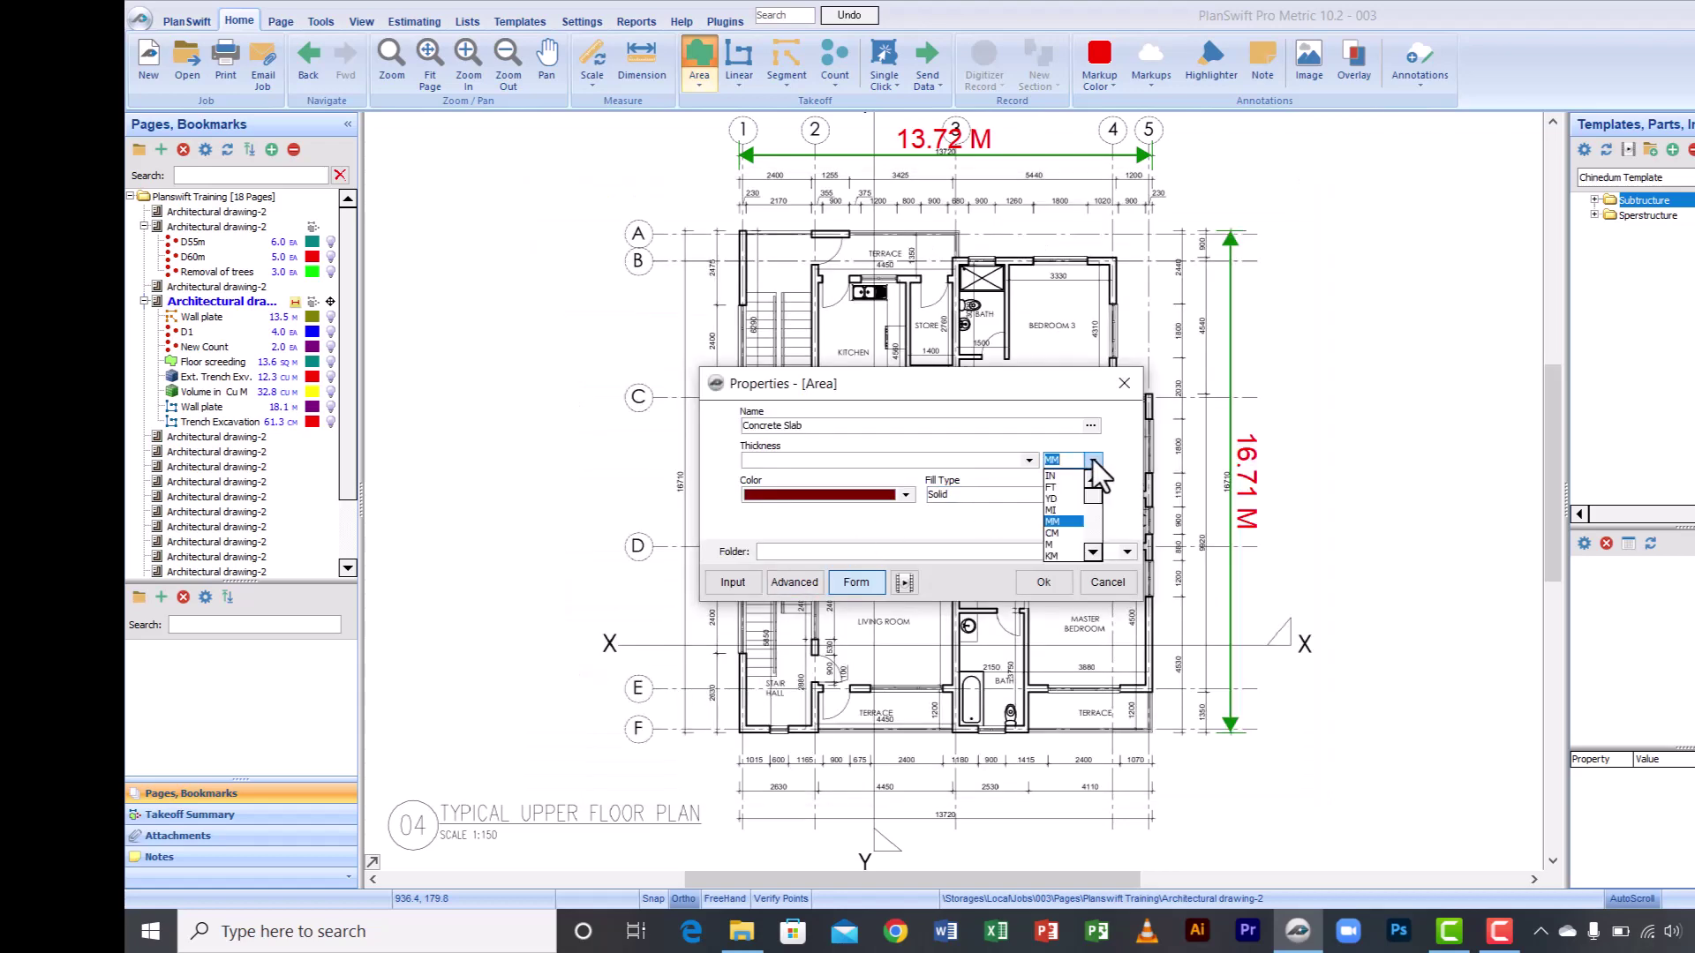
{"action": "left_click", "coordinate": [1030, 461]}
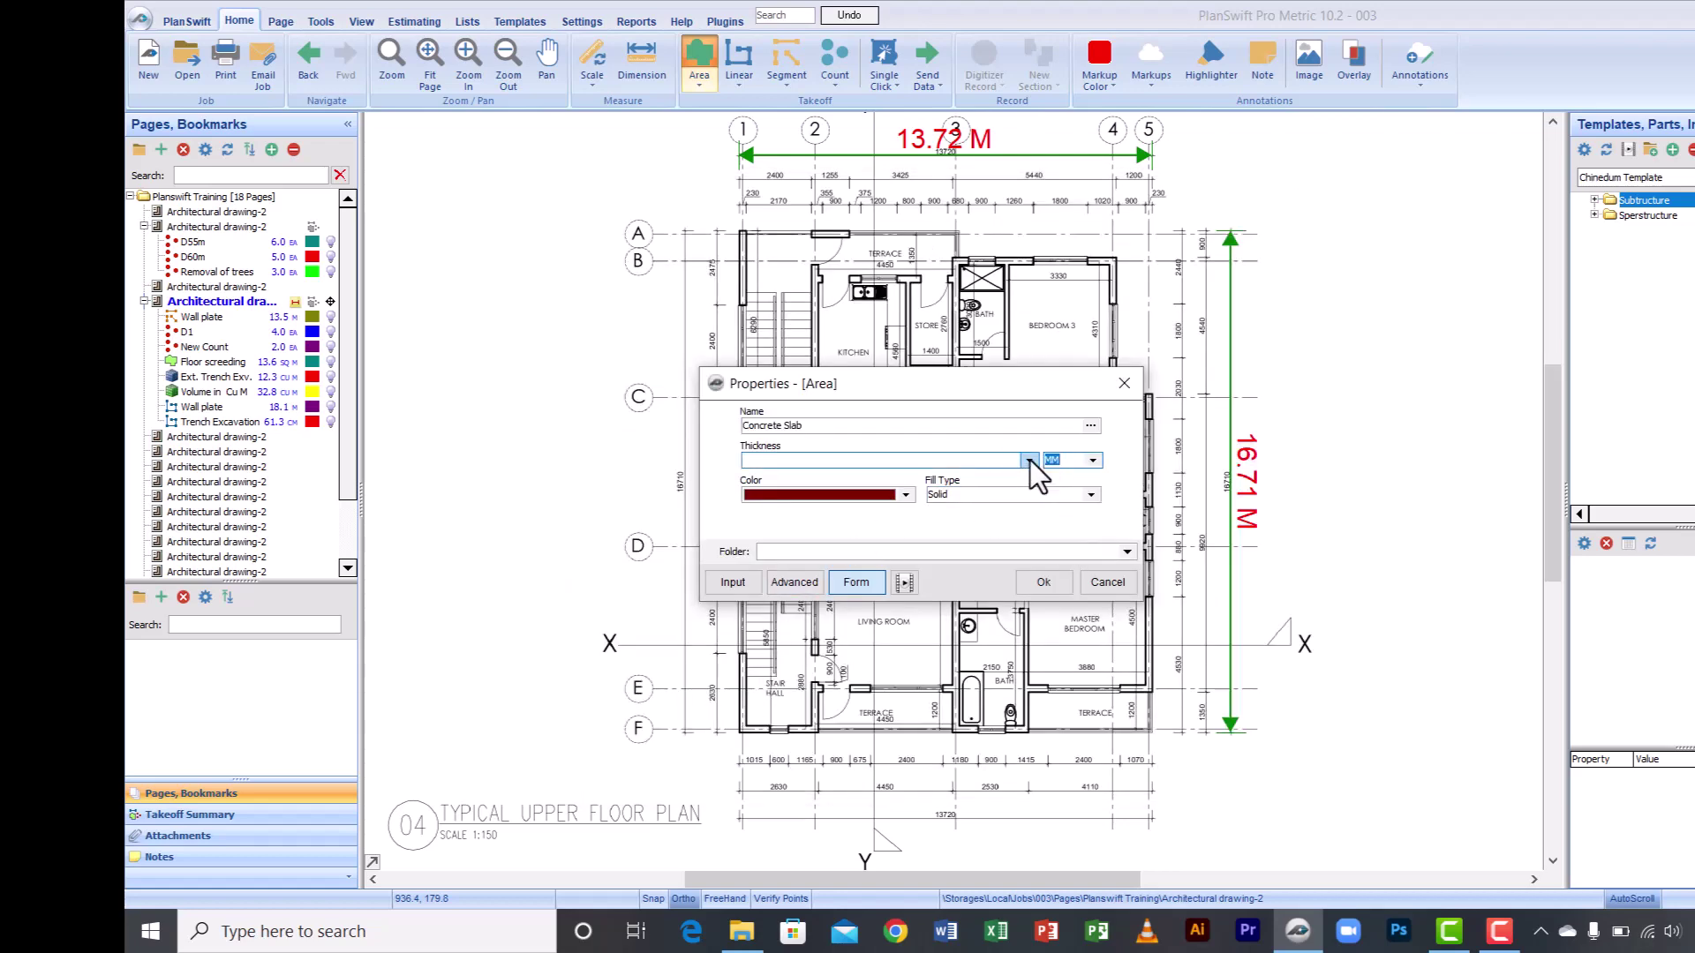
{"action": "left_click", "coordinate": [1030, 460]}
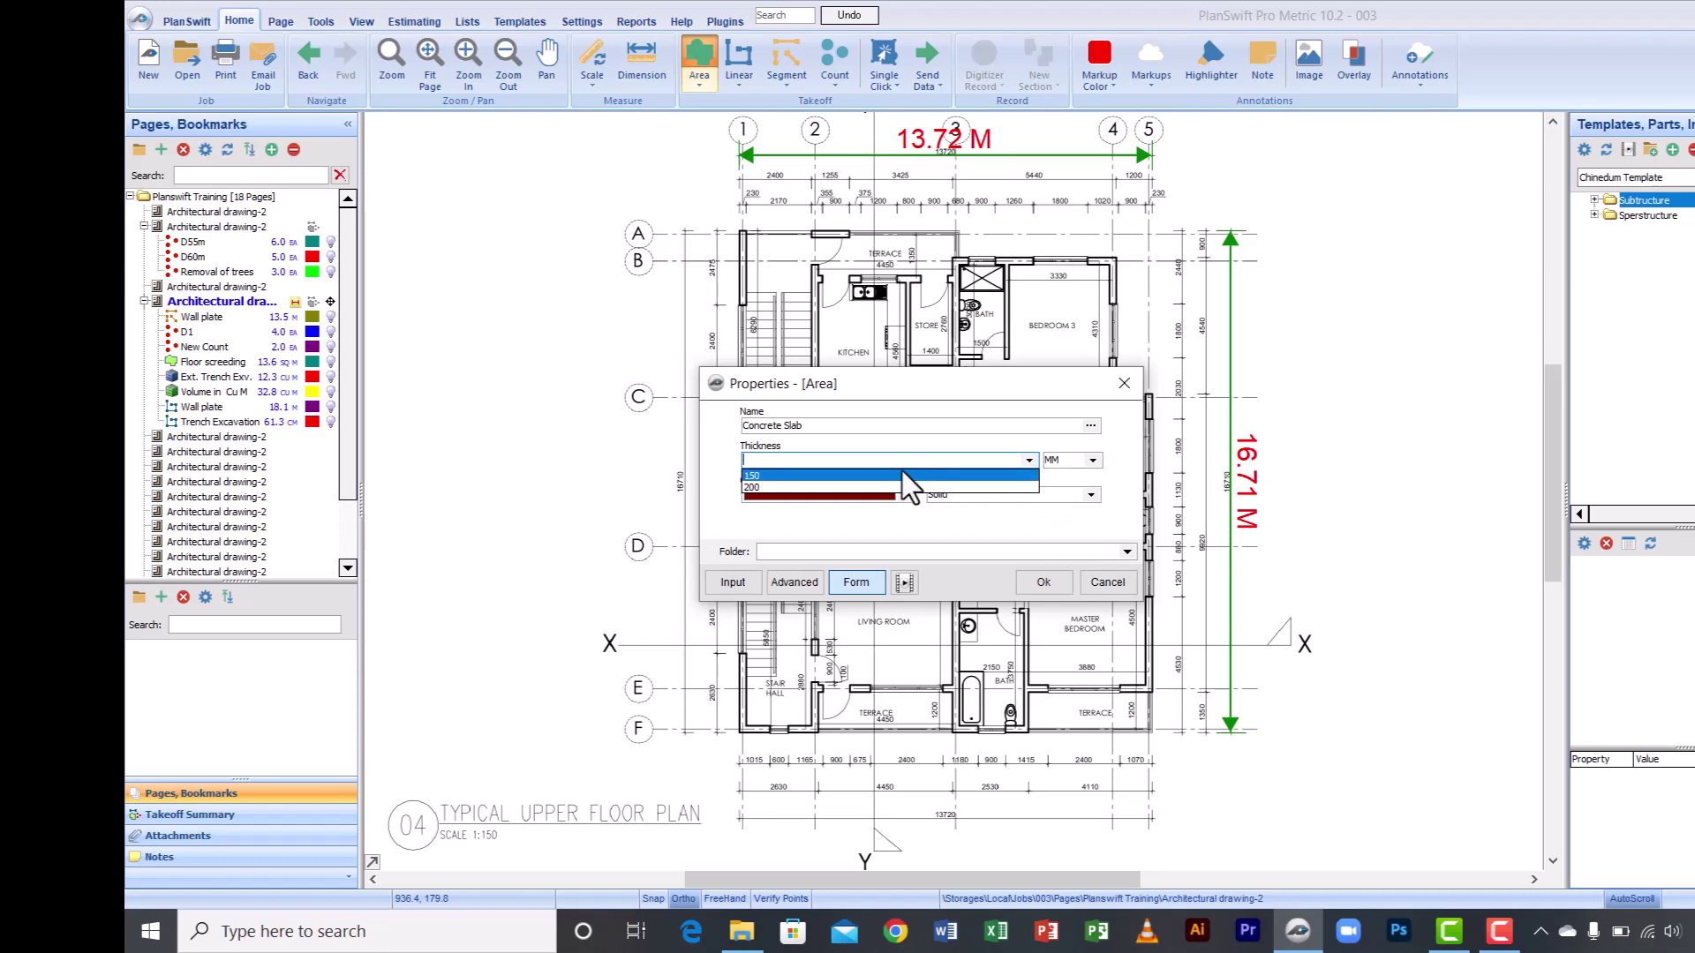
{"action": "left_click", "coordinate": [1092, 459]}
{"action": "left_click", "coordinate": [1092, 460]}
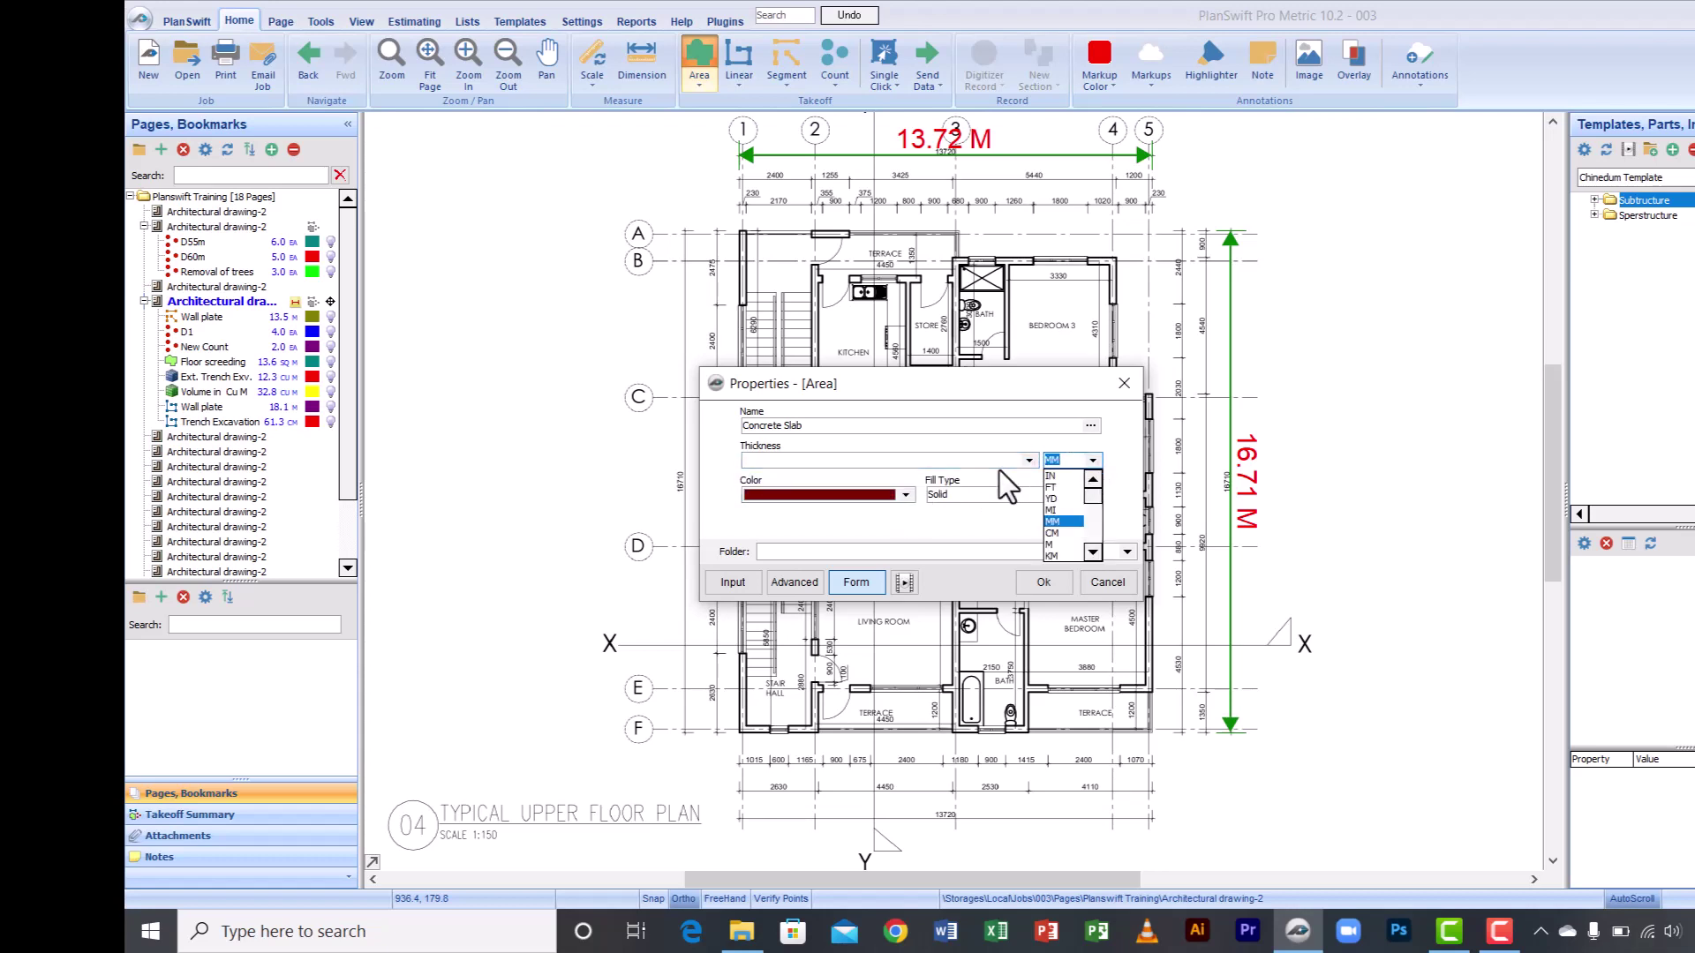
Step: Choose a Thickness of 150 for the Concrete Slab and accept its properties
{"action": "left_click", "coordinate": [889, 460]}
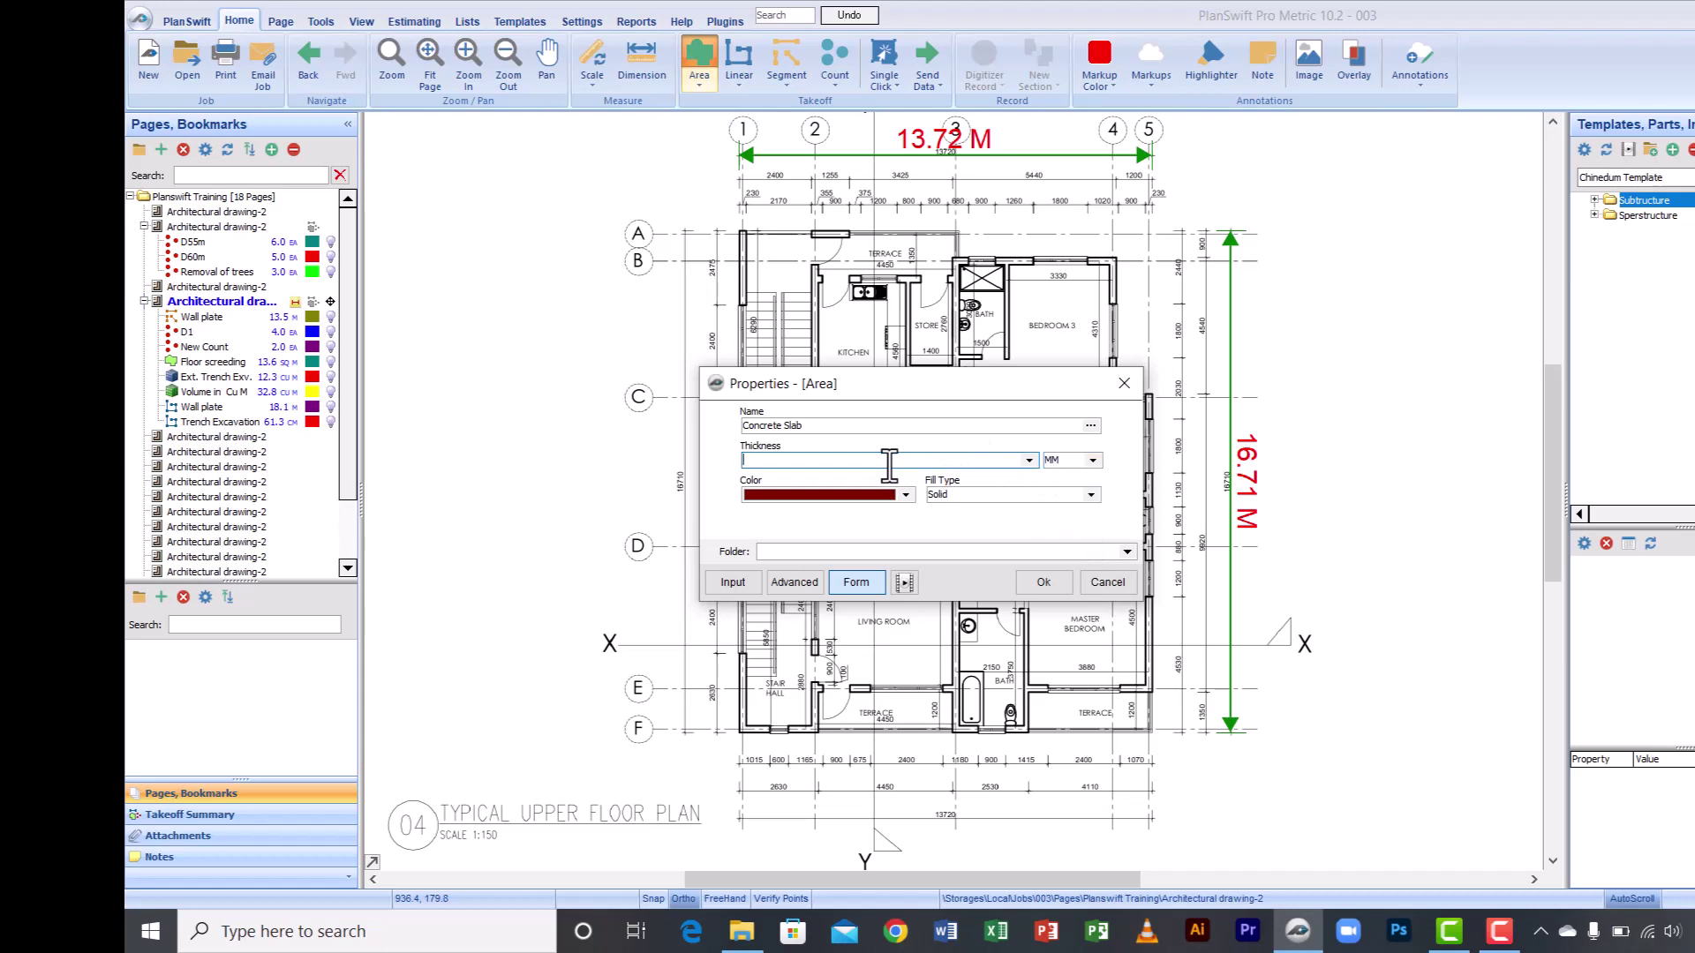
{"action": "left_click", "coordinate": [1028, 460]}
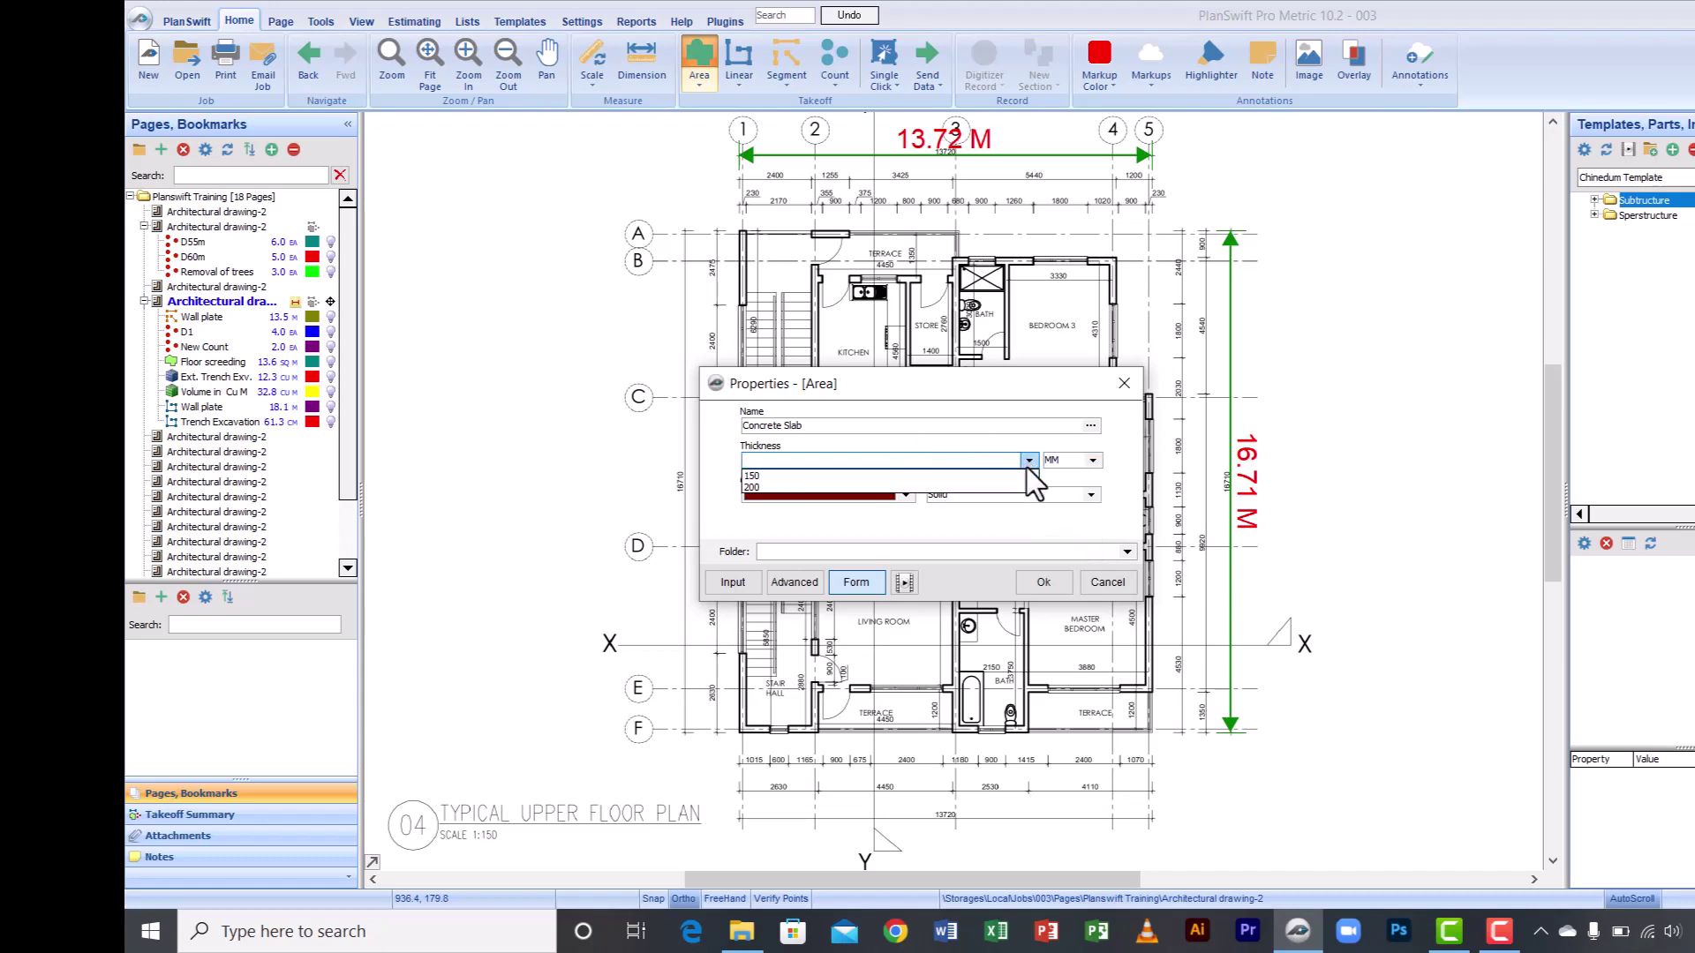
{"action": "left_click", "coordinate": [849, 477]}
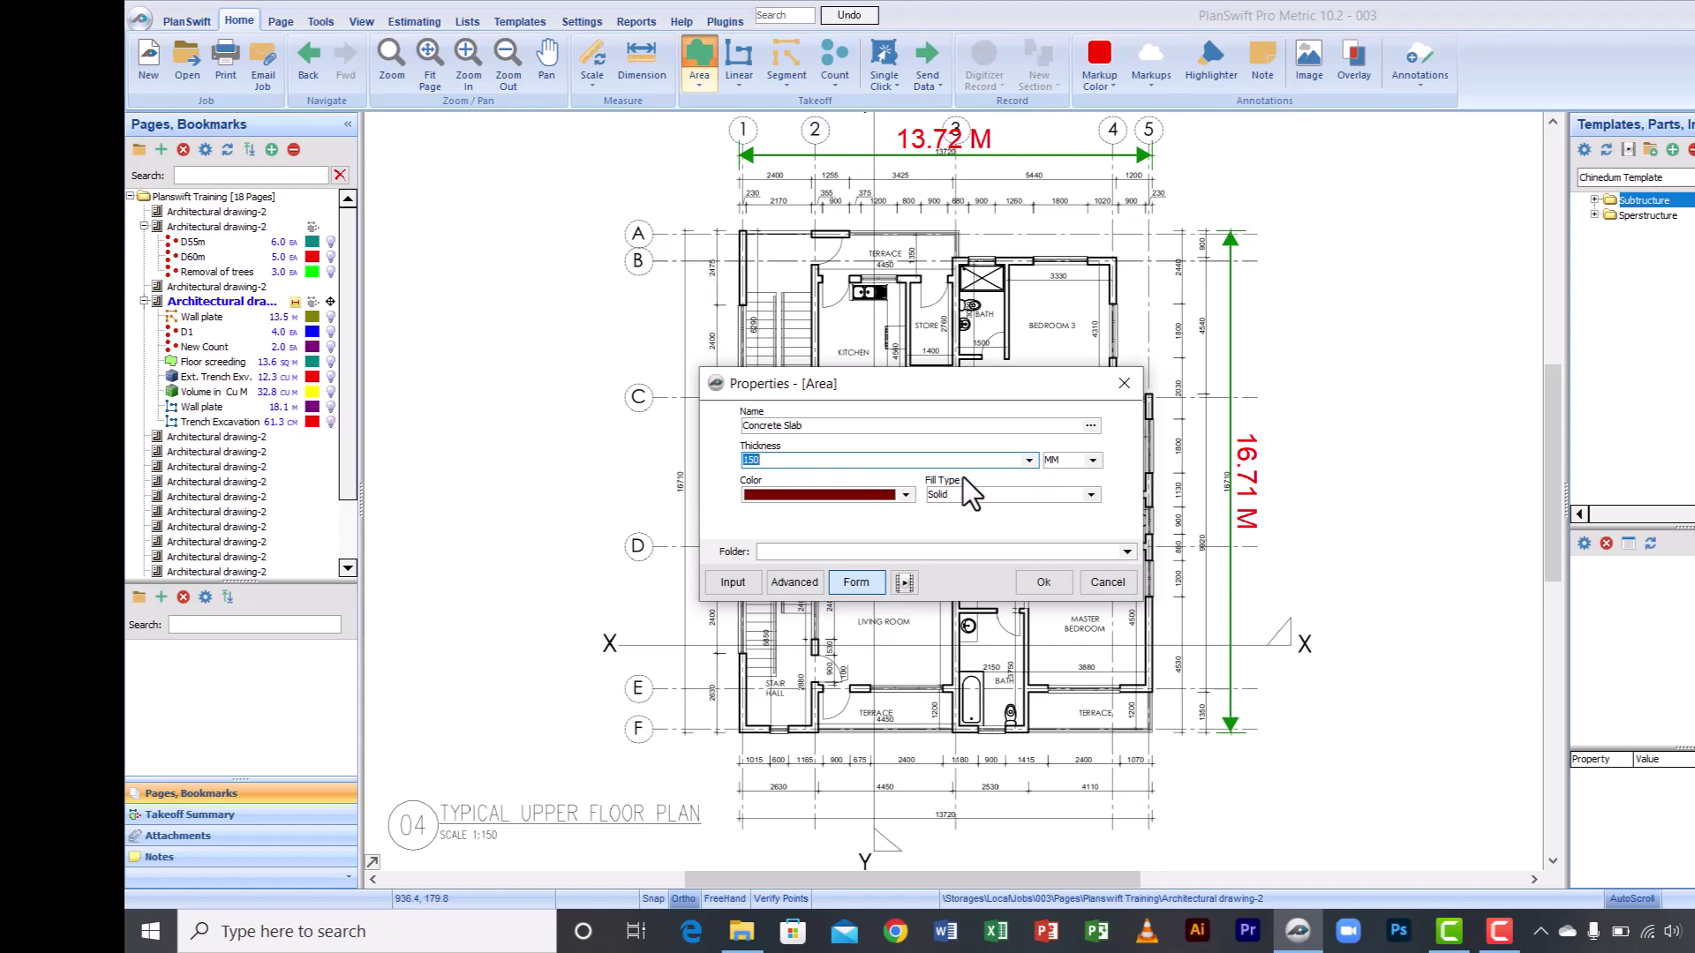
{"action": "left_click", "coordinate": [1051, 582]}
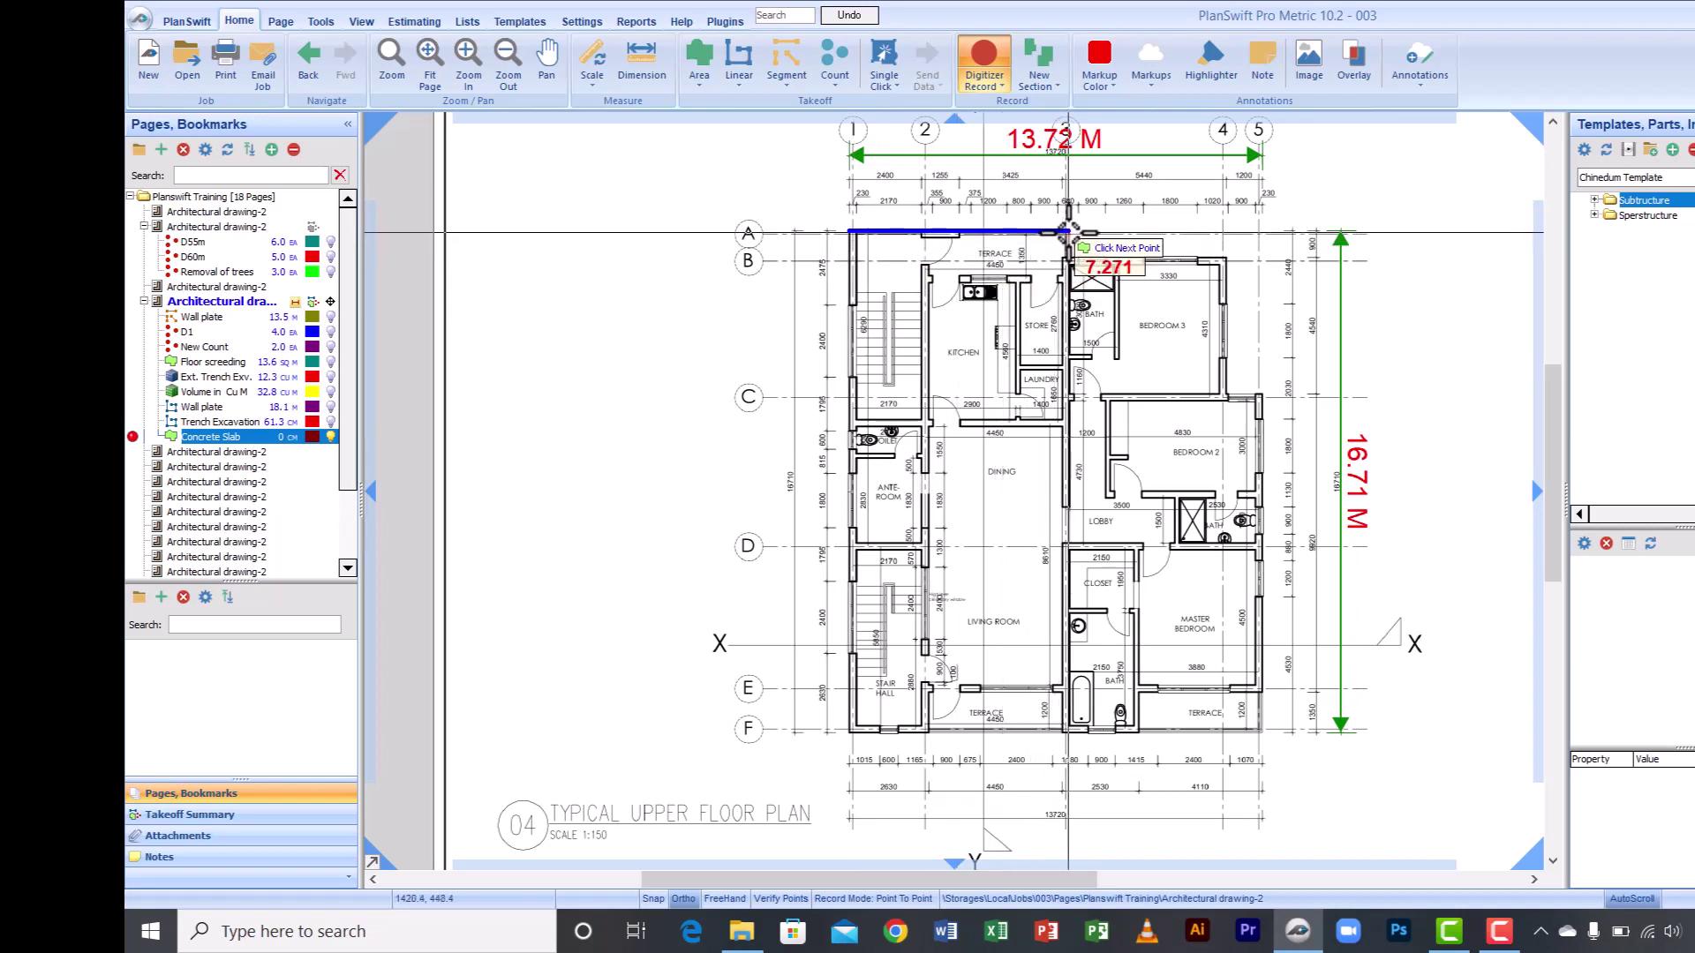
Step: Trace the Concrete Slab area around the full outer outline of the upper floor plan and stop recording
{"action": "left_click", "coordinate": [1067, 232]}
{"action": "left_click", "coordinate": [1064, 257]}
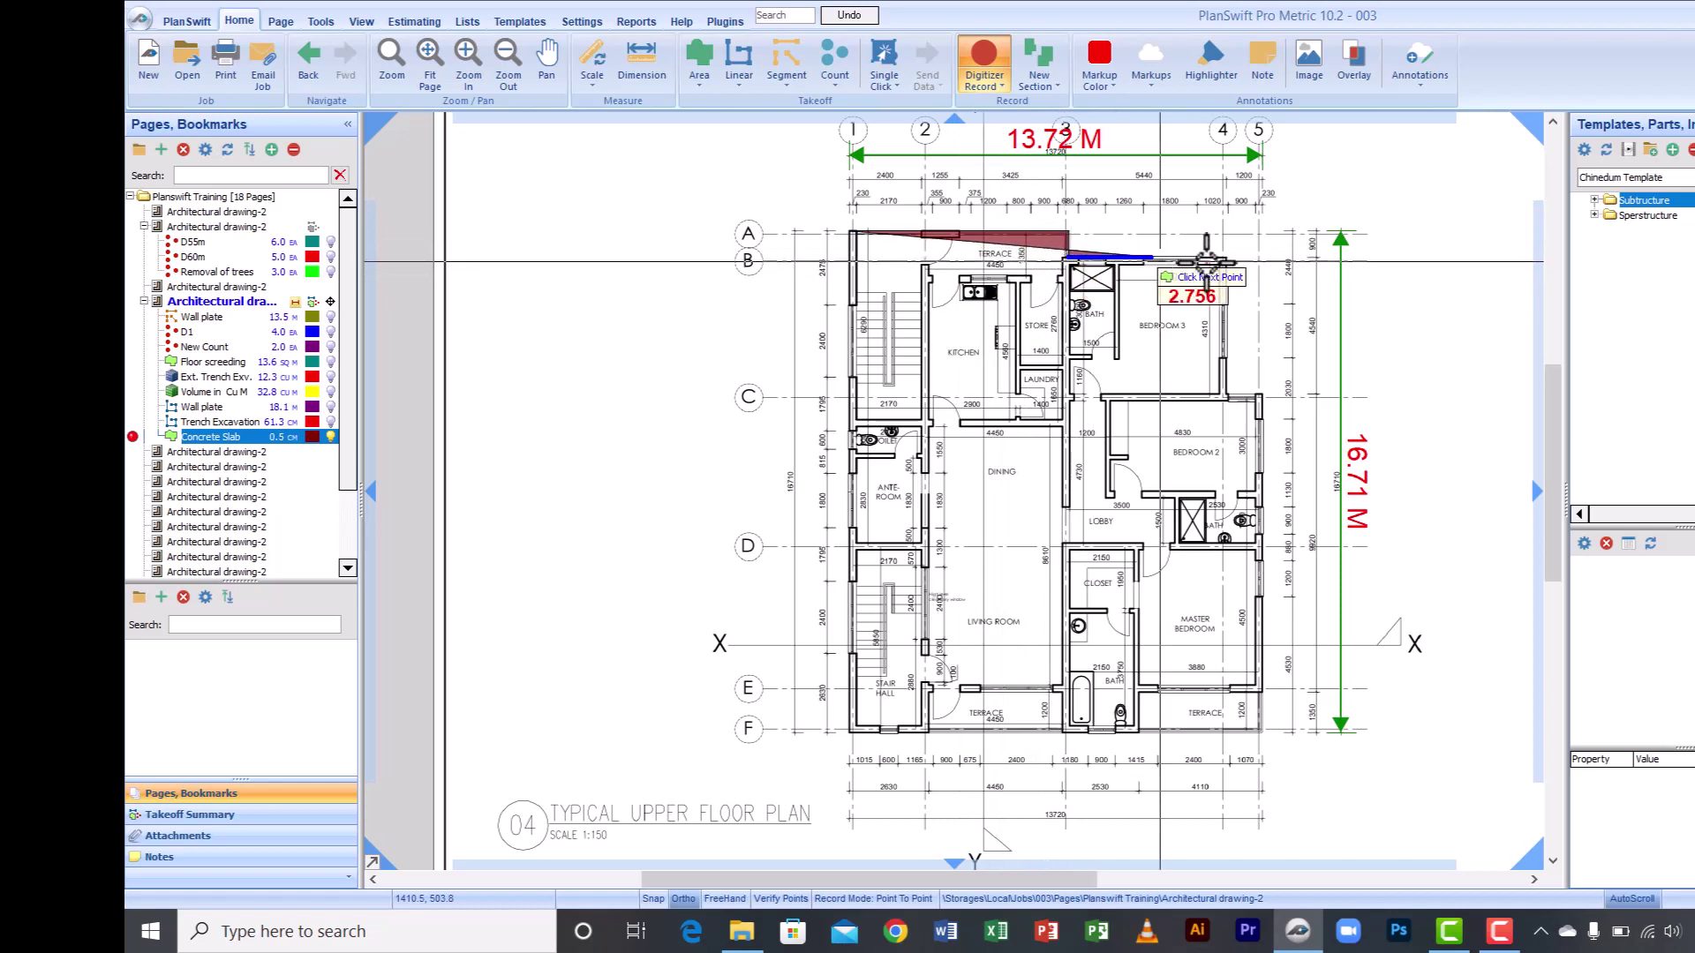
{"action": "left_click", "coordinate": [1226, 257]}
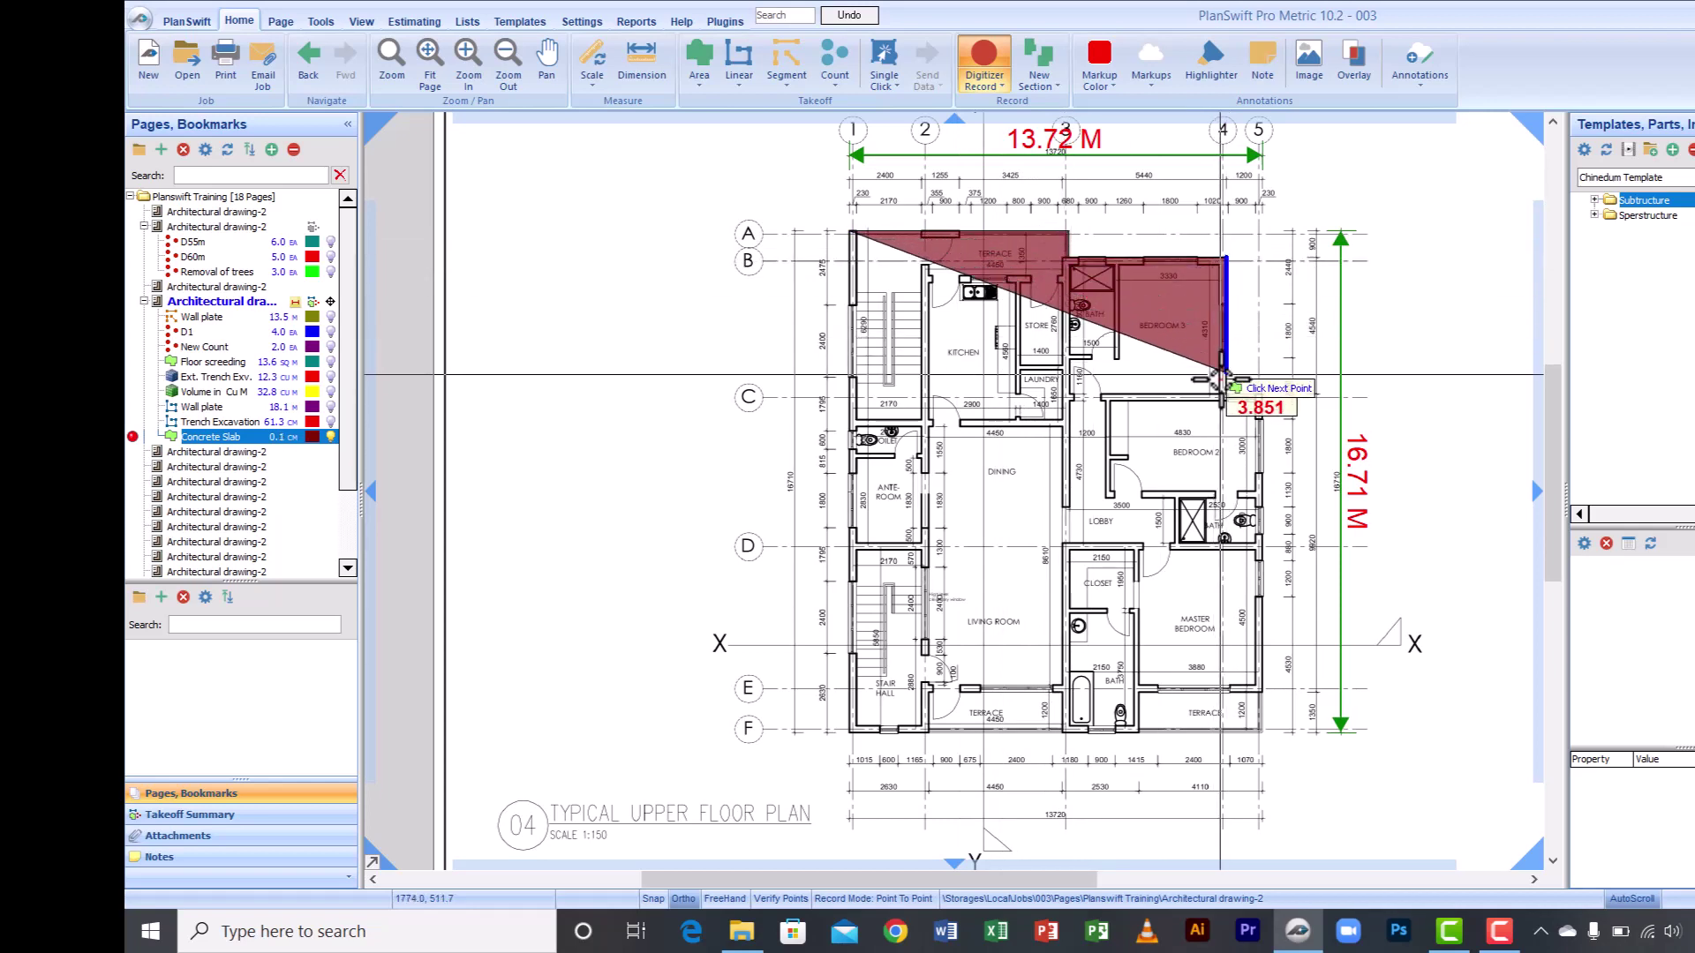
{"action": "left_click", "coordinate": [1227, 395]}
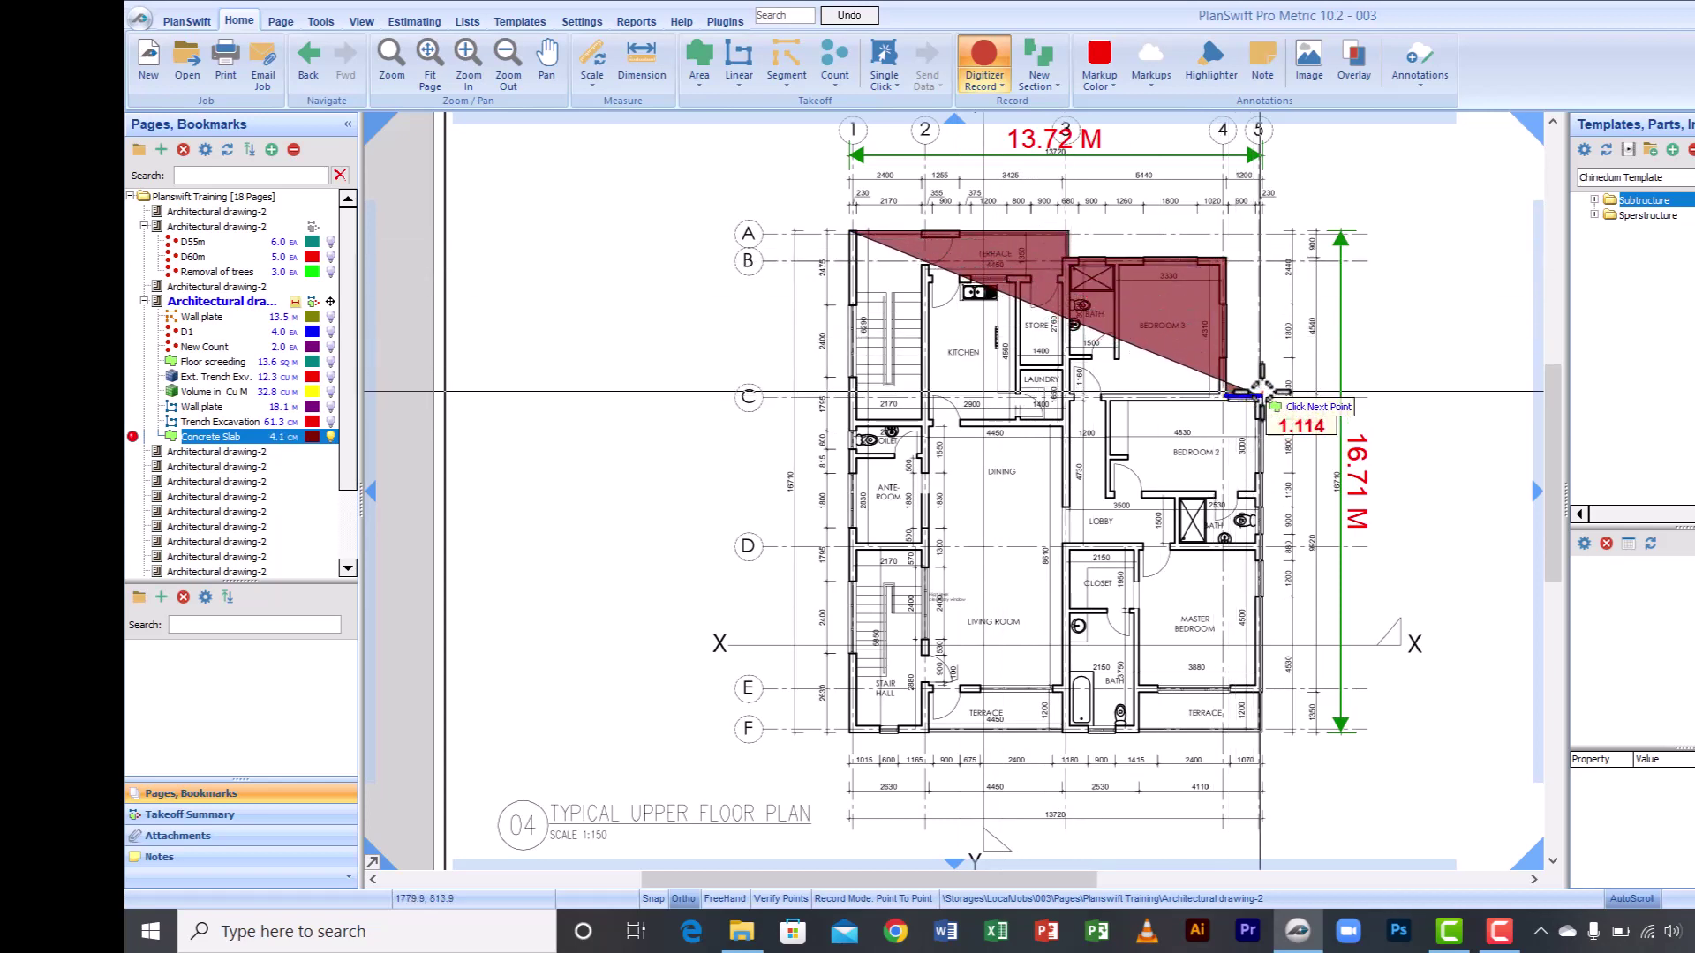
{"action": "left_click", "coordinate": [1262, 395]}
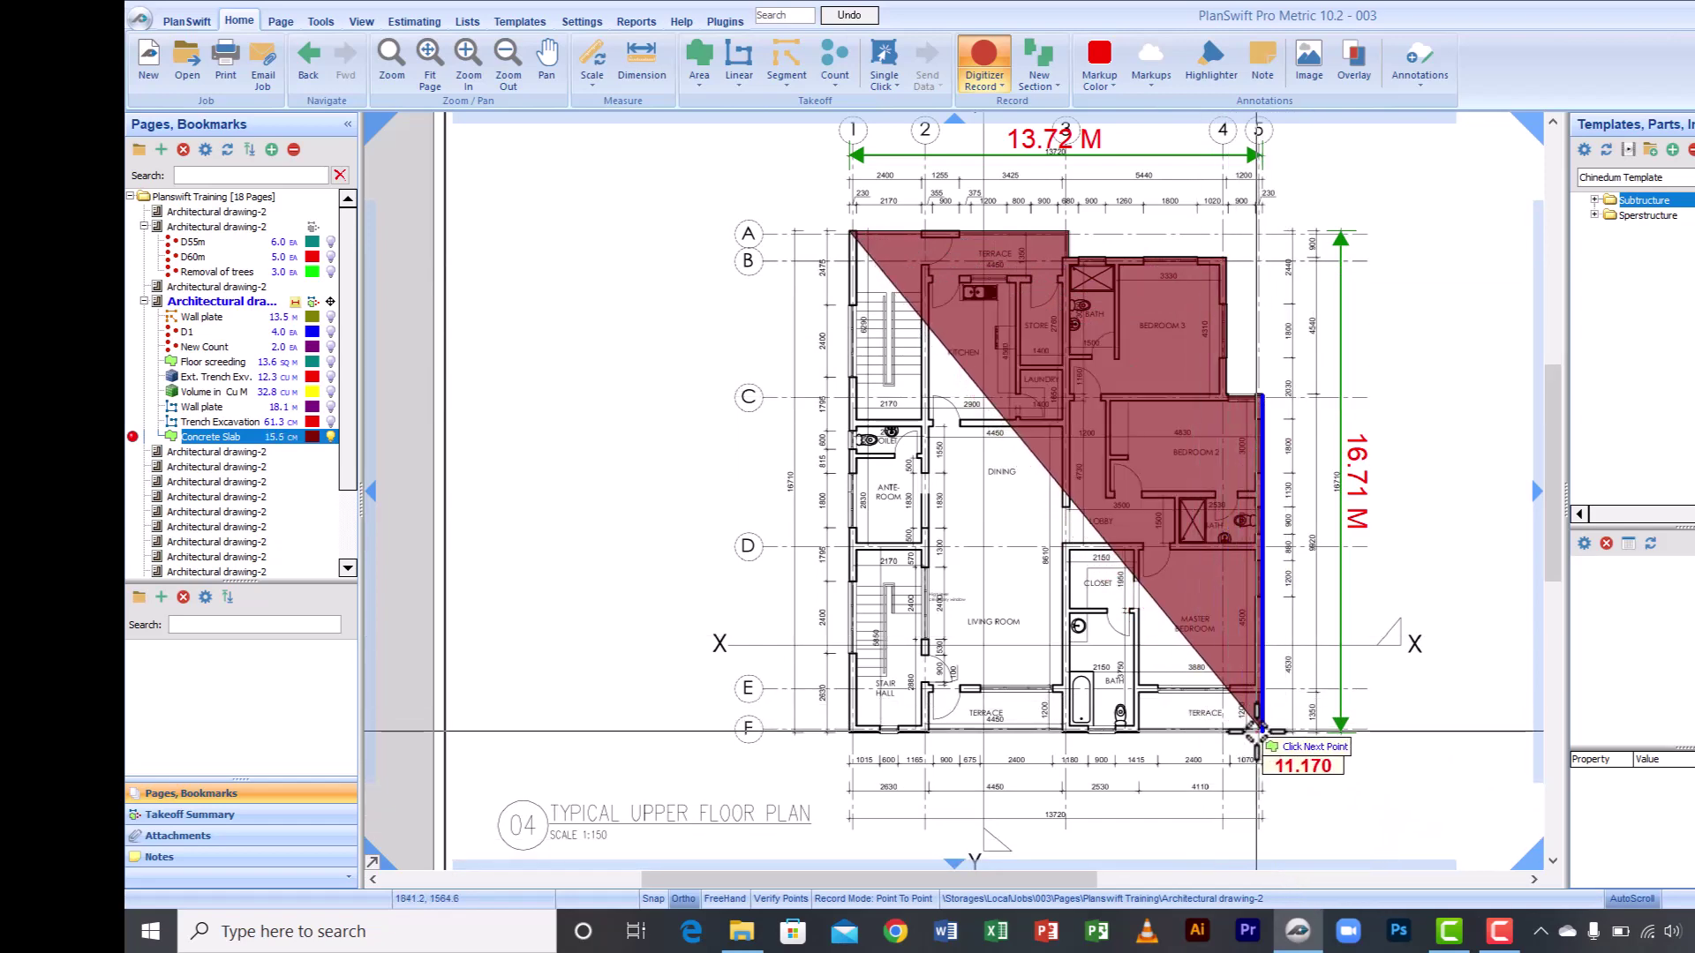
{"action": "left_click", "coordinate": [1262, 729]}
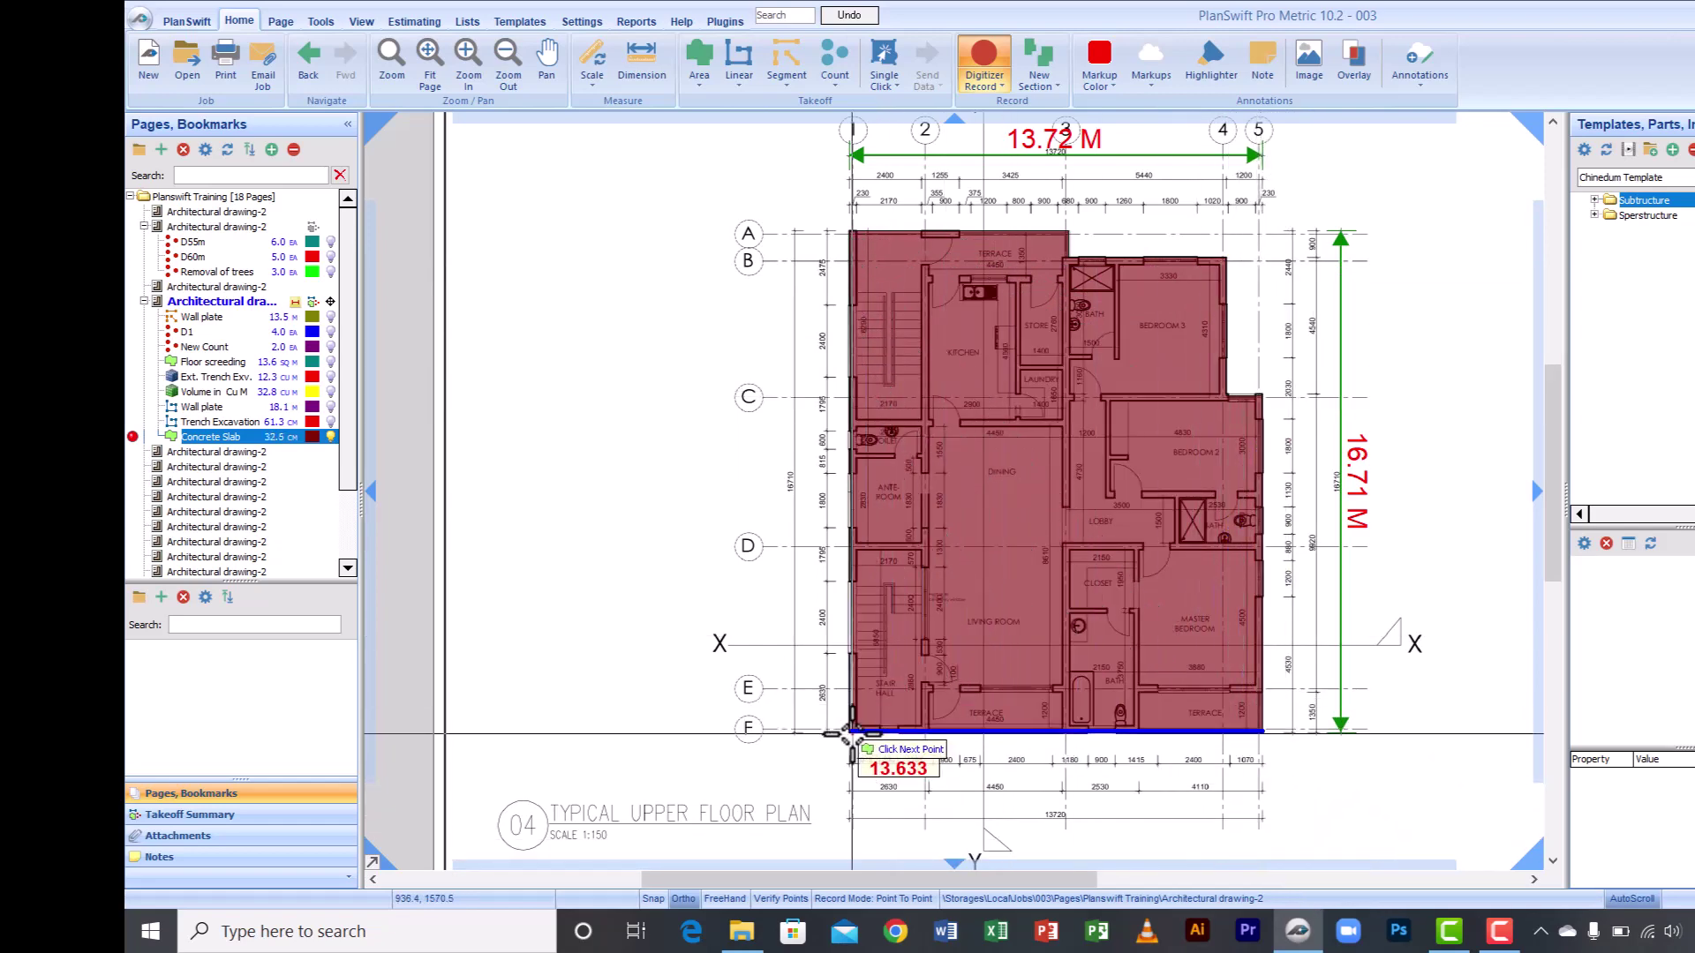
{"action": "double_click", "coordinate": [849, 729]}
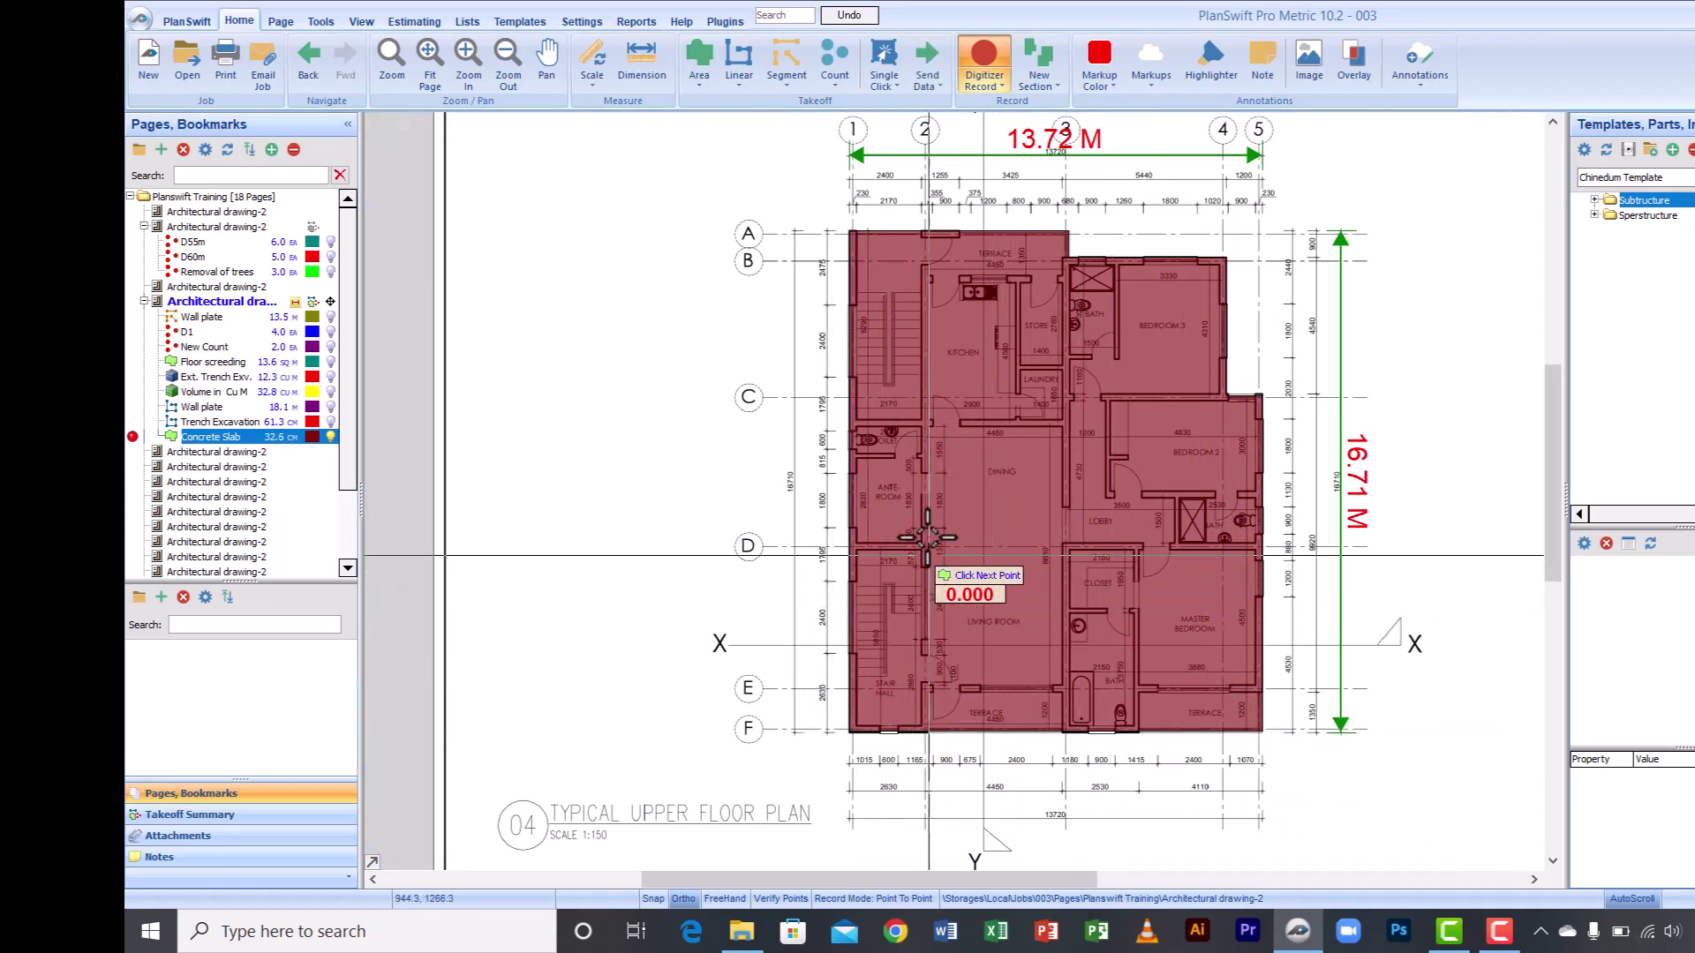
{"action": "right_click", "coordinate": [902, 321]}
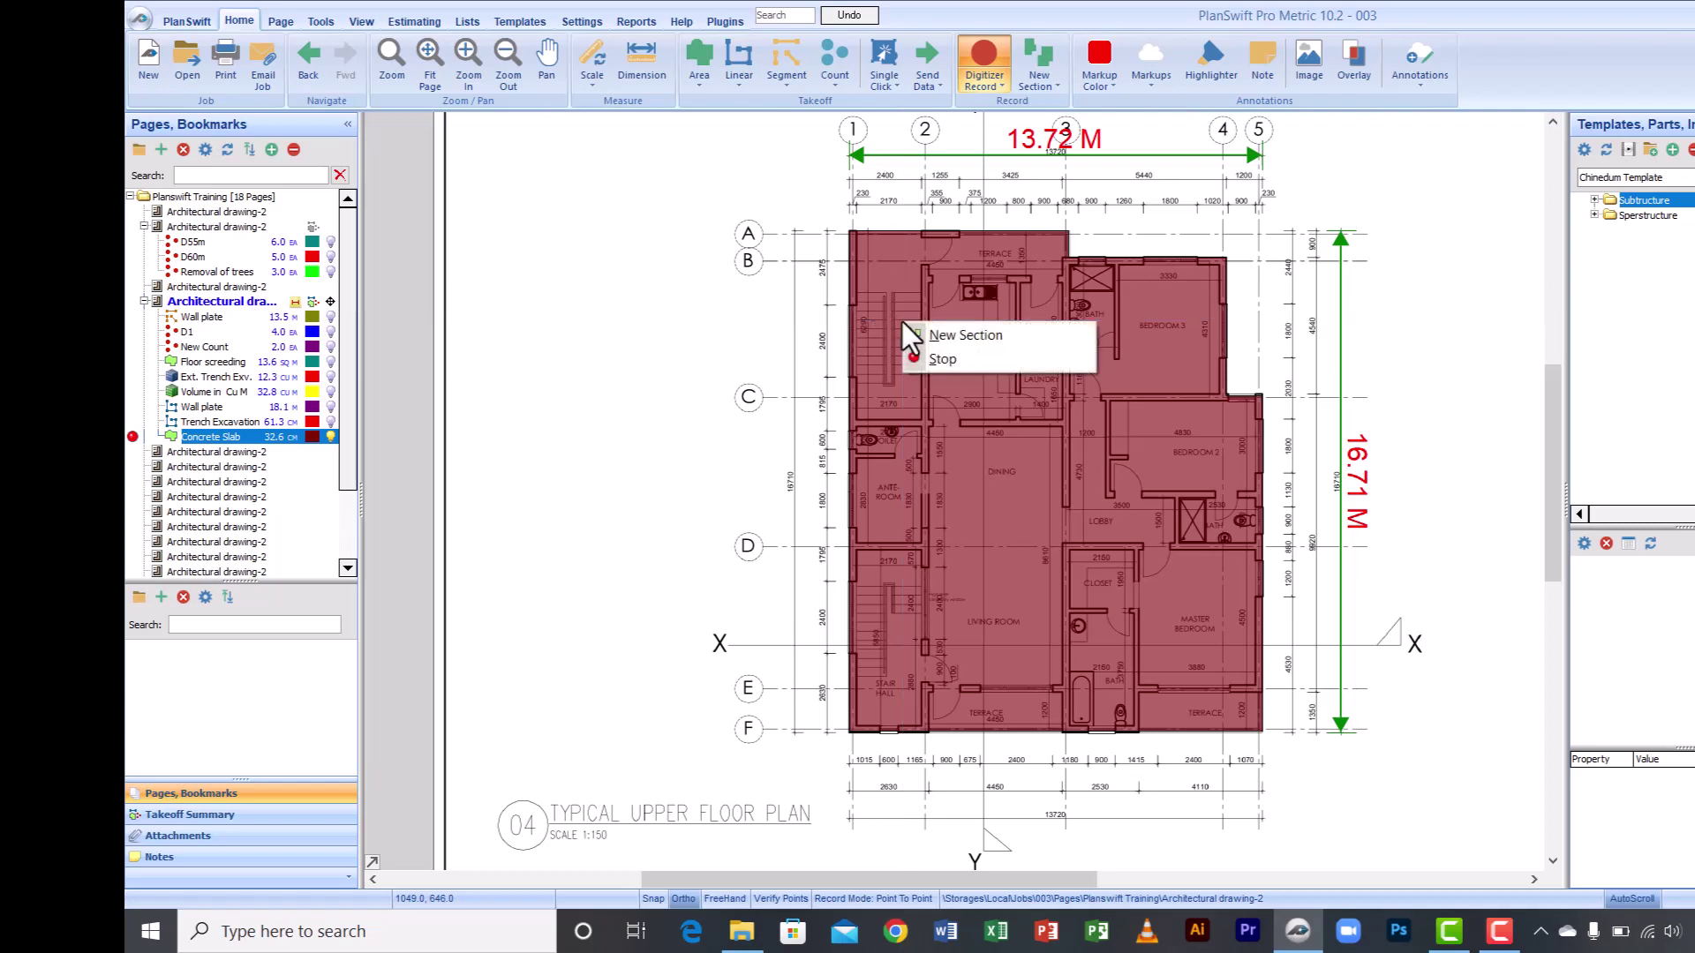
{"action": "left_click", "coordinate": [940, 357]}
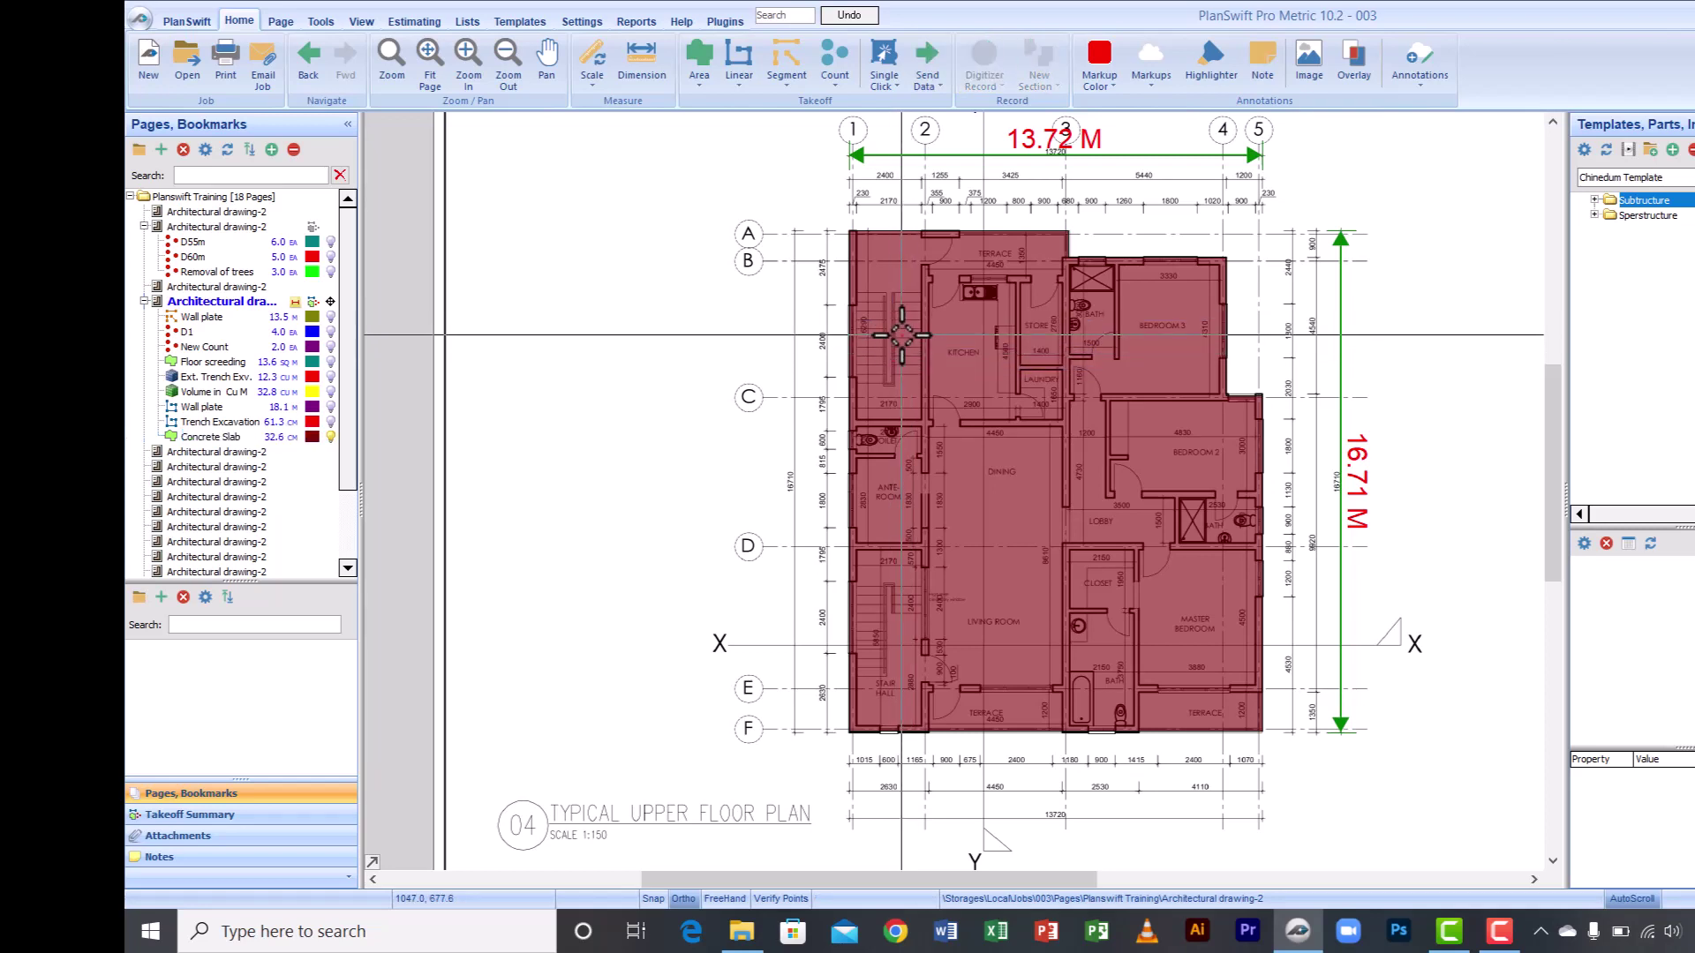
Step: Subtract the staircase opening beside the kitchen, about 4.2 m long, from the Concrete Slab section point by point
{"action": "left_click", "coordinate": [900, 340]}
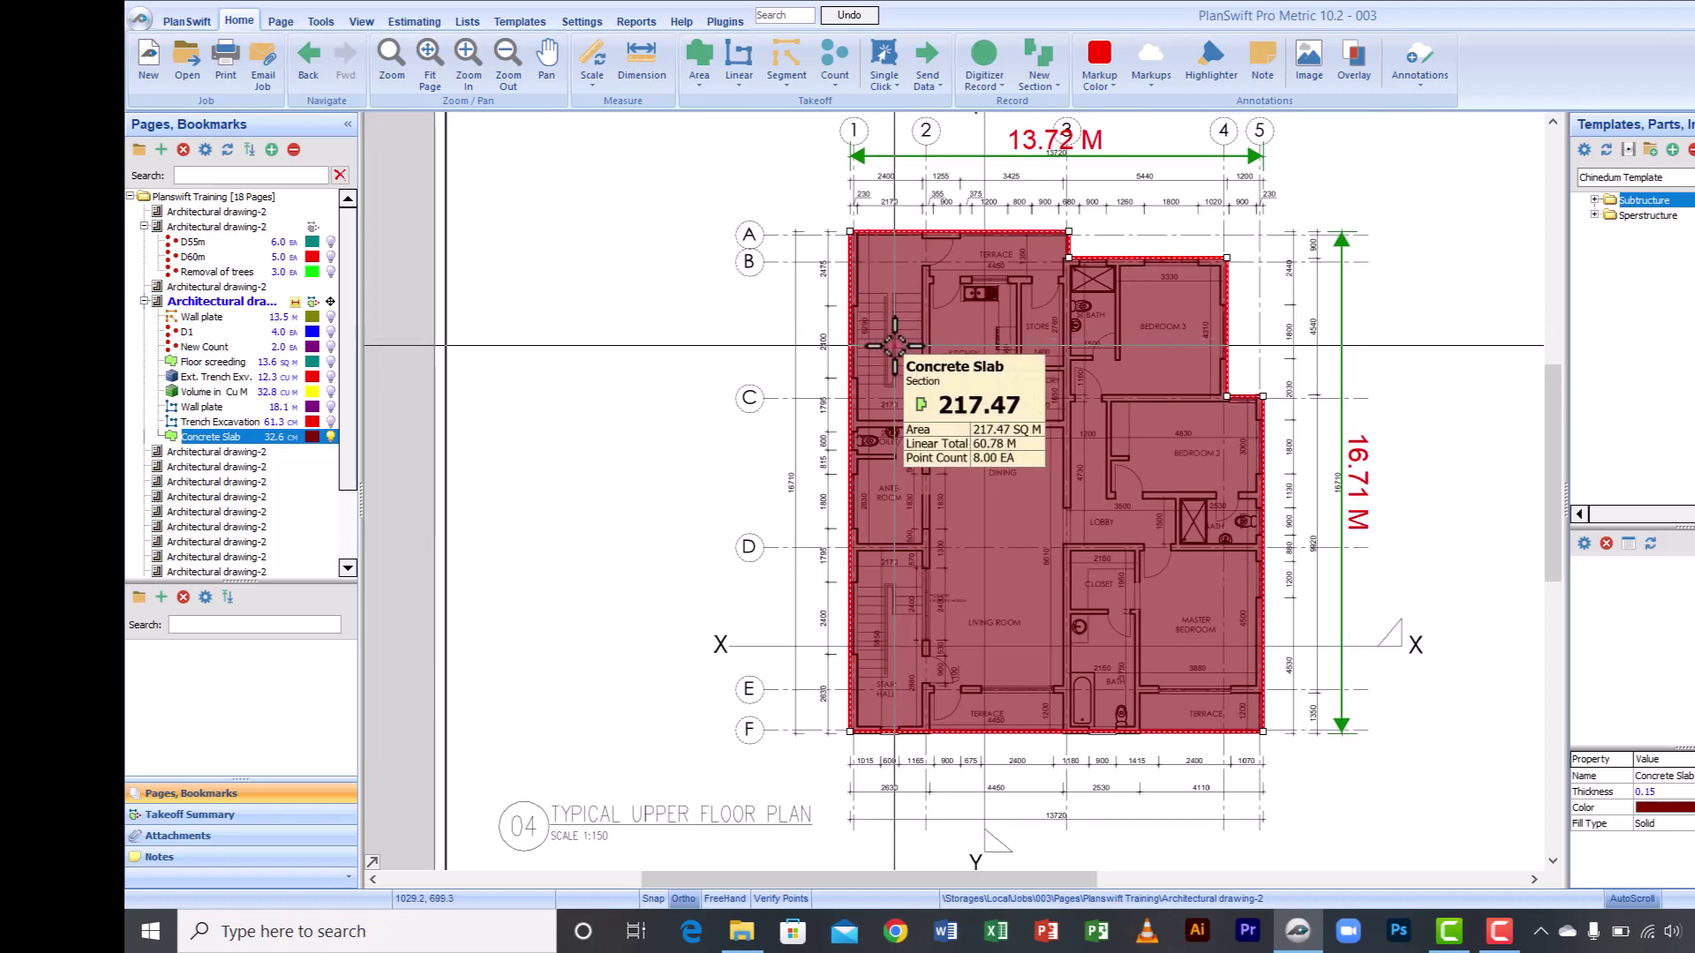
{"action": "right_click", "coordinate": [894, 346]}
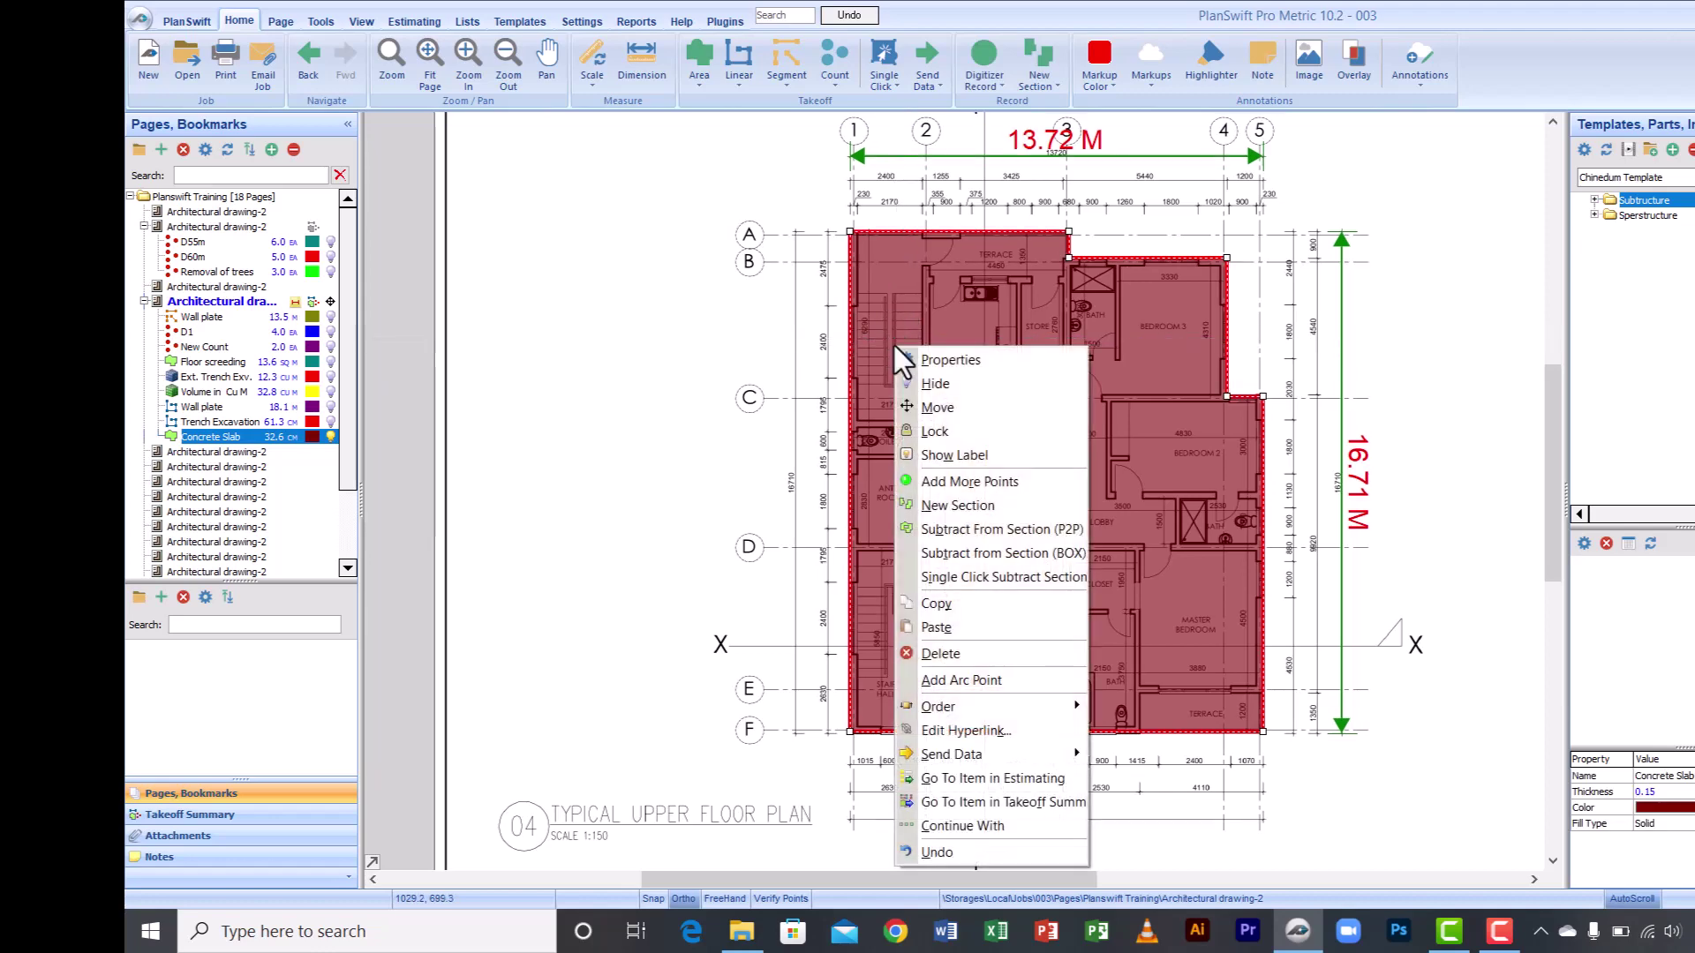
{"action": "left_click", "coordinate": [936, 529]}
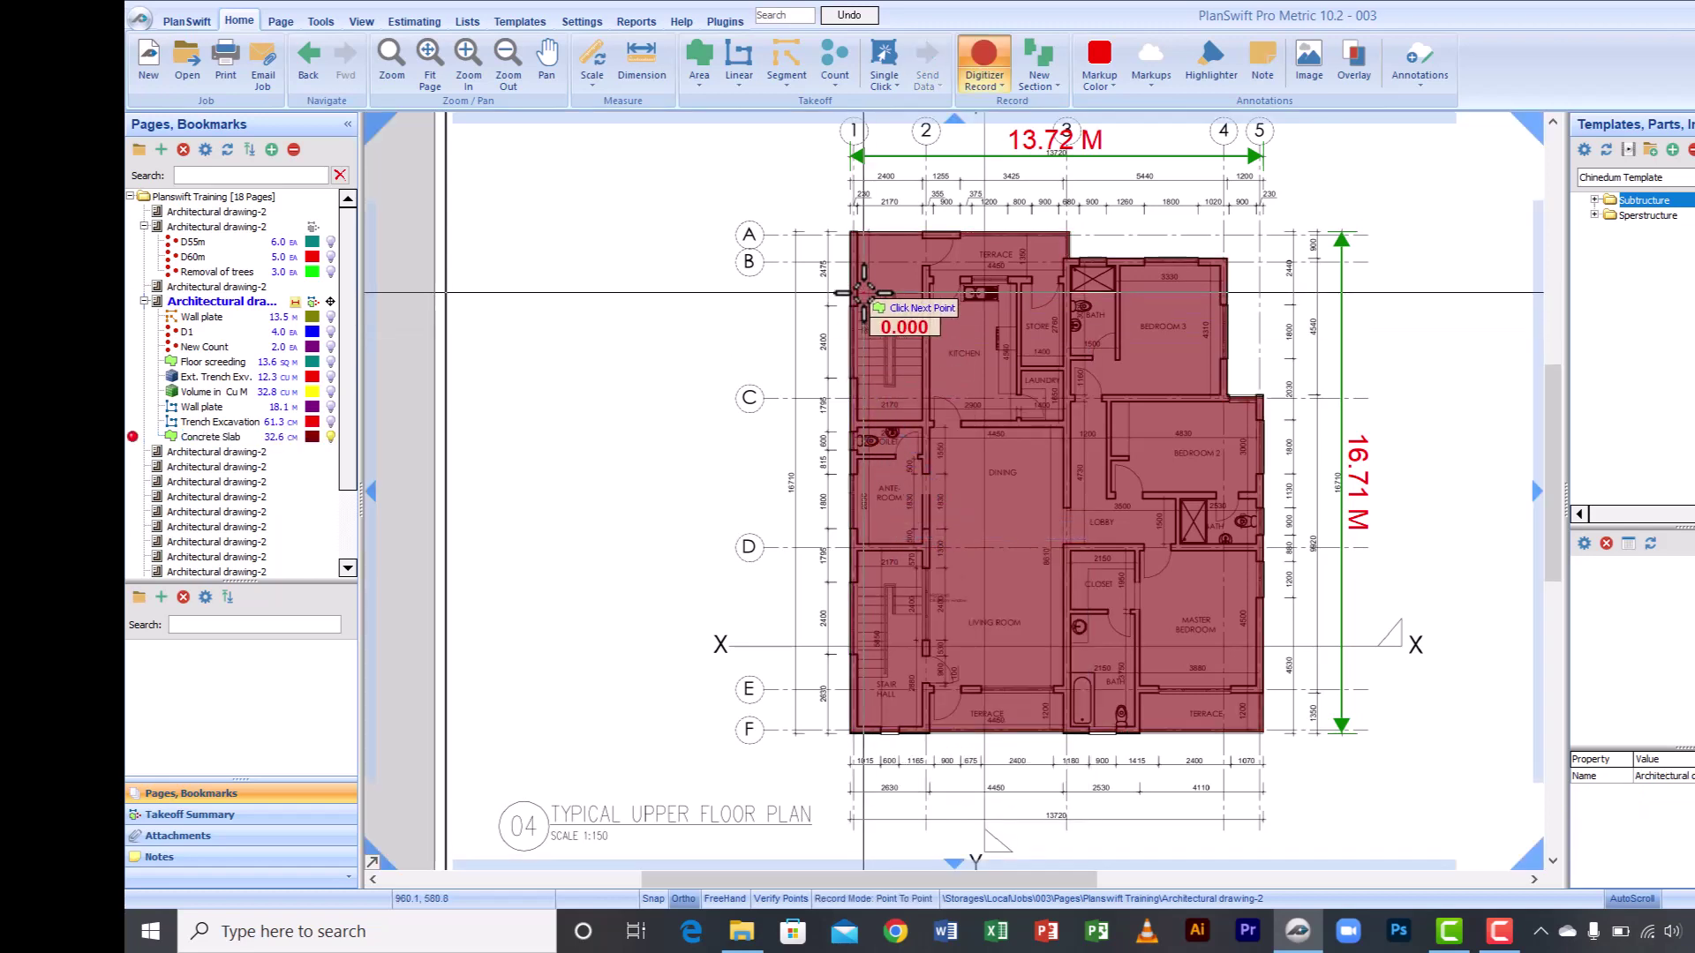
{"action": "left_click", "coordinate": [858, 291]}
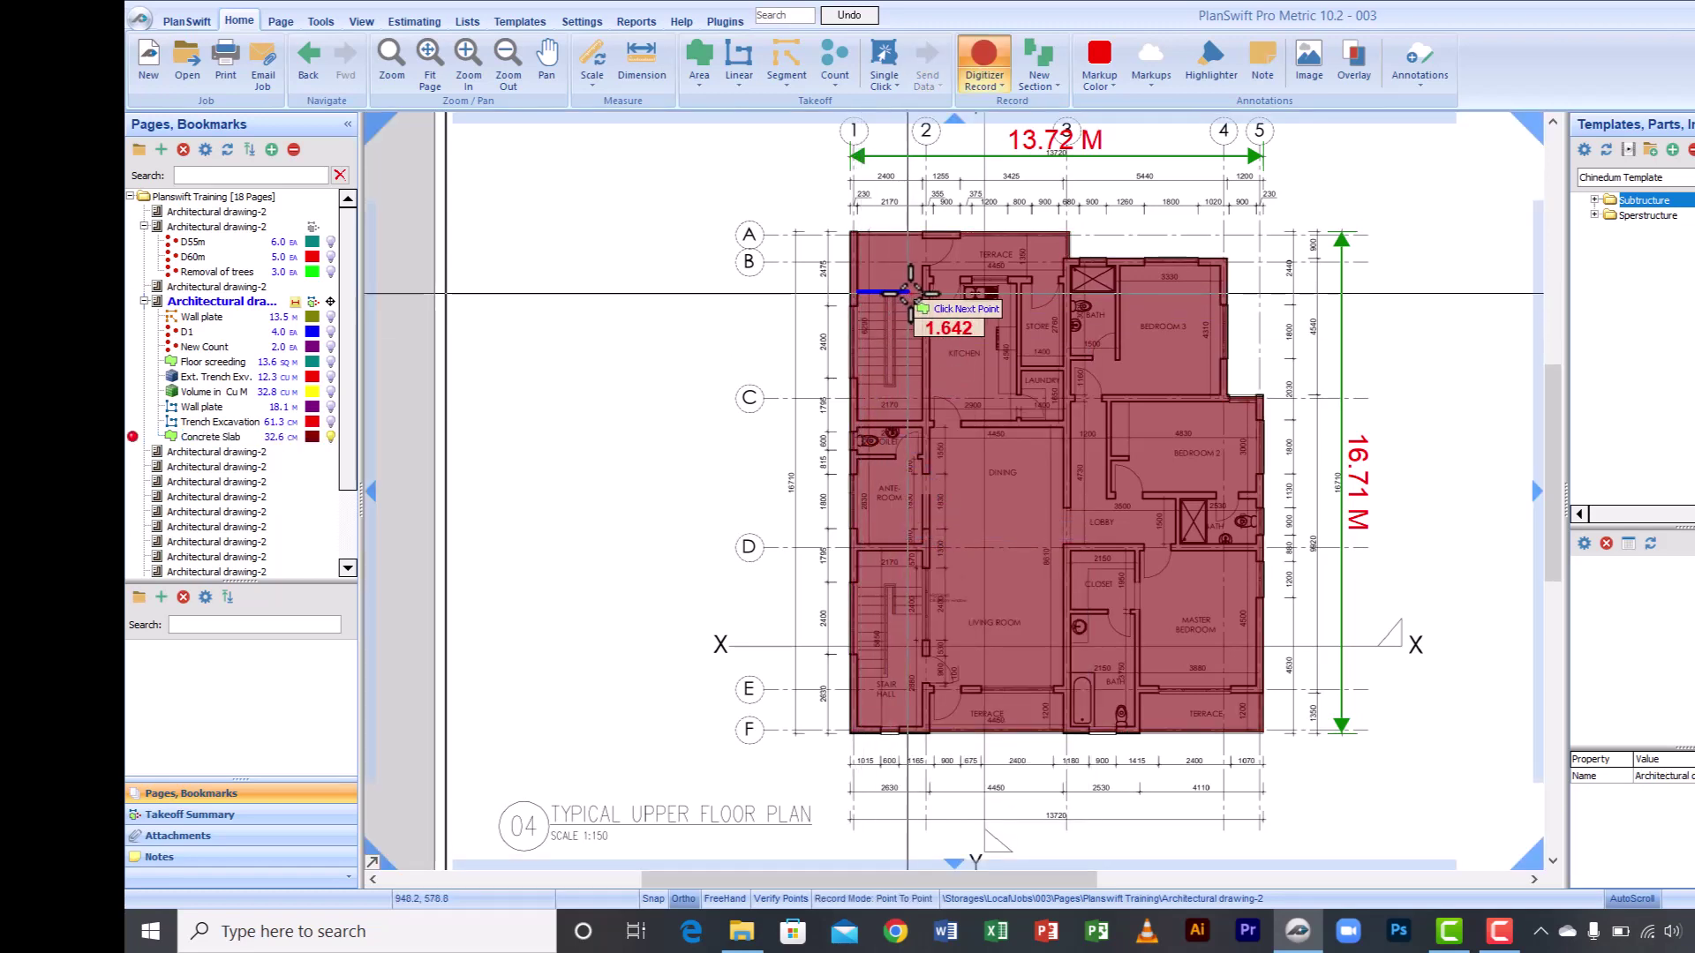
{"action": "left_click", "coordinate": [924, 292]}
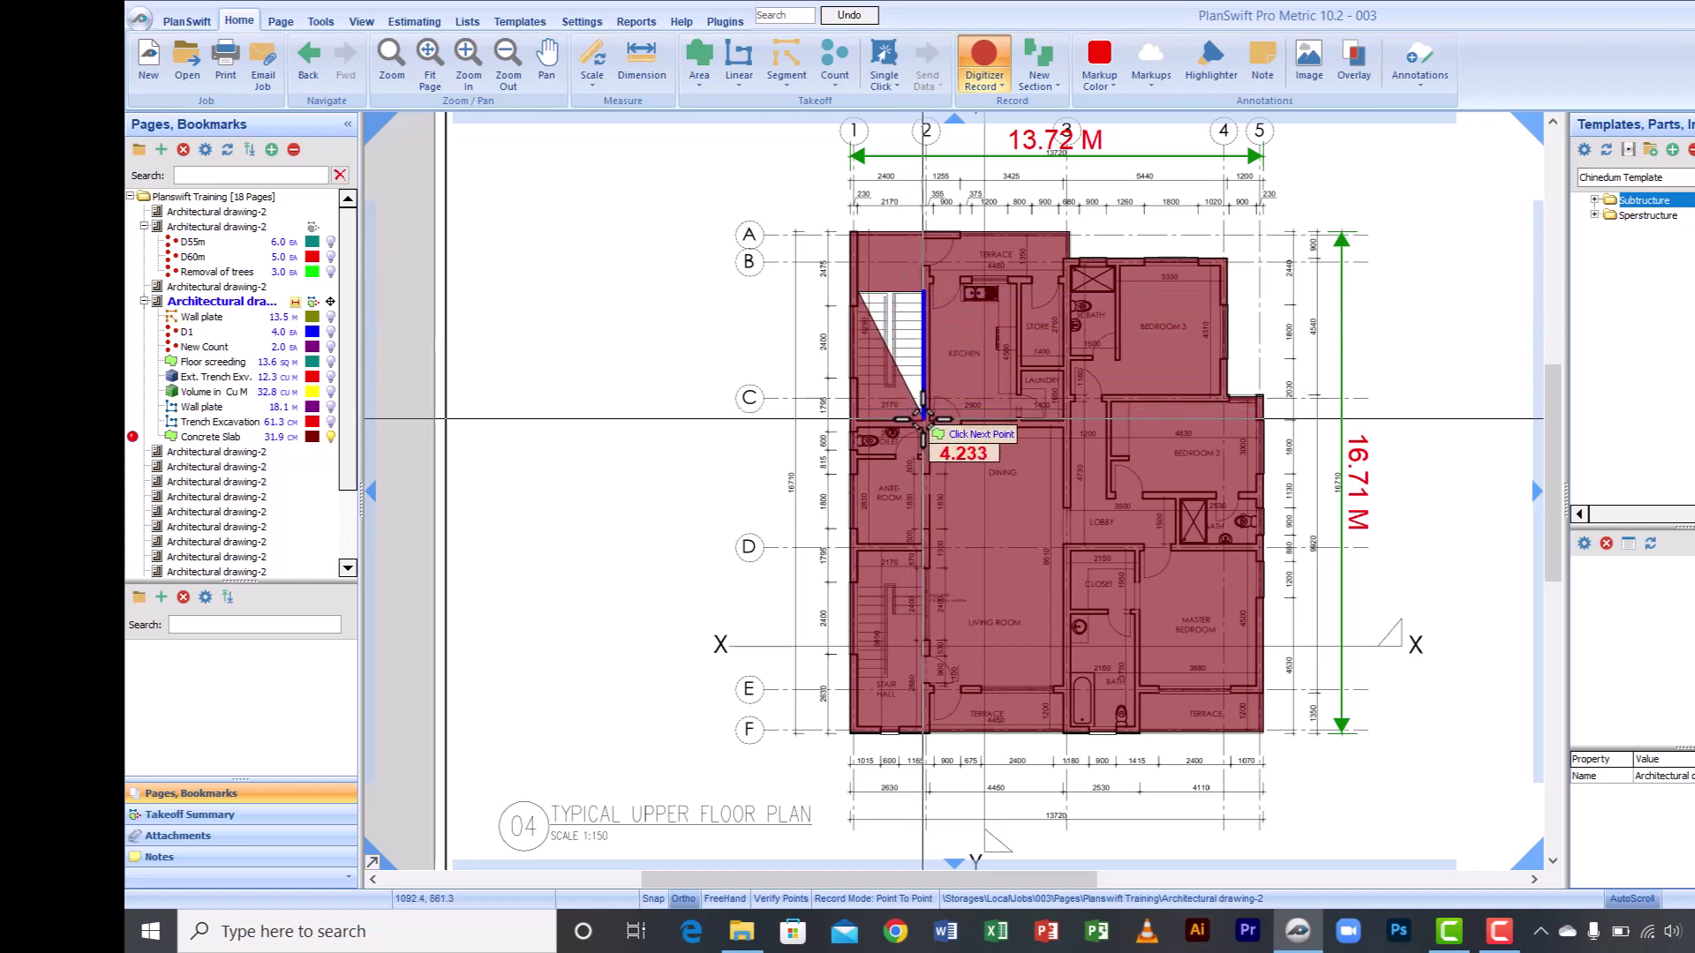
{"action": "left_click", "coordinate": [924, 421]}
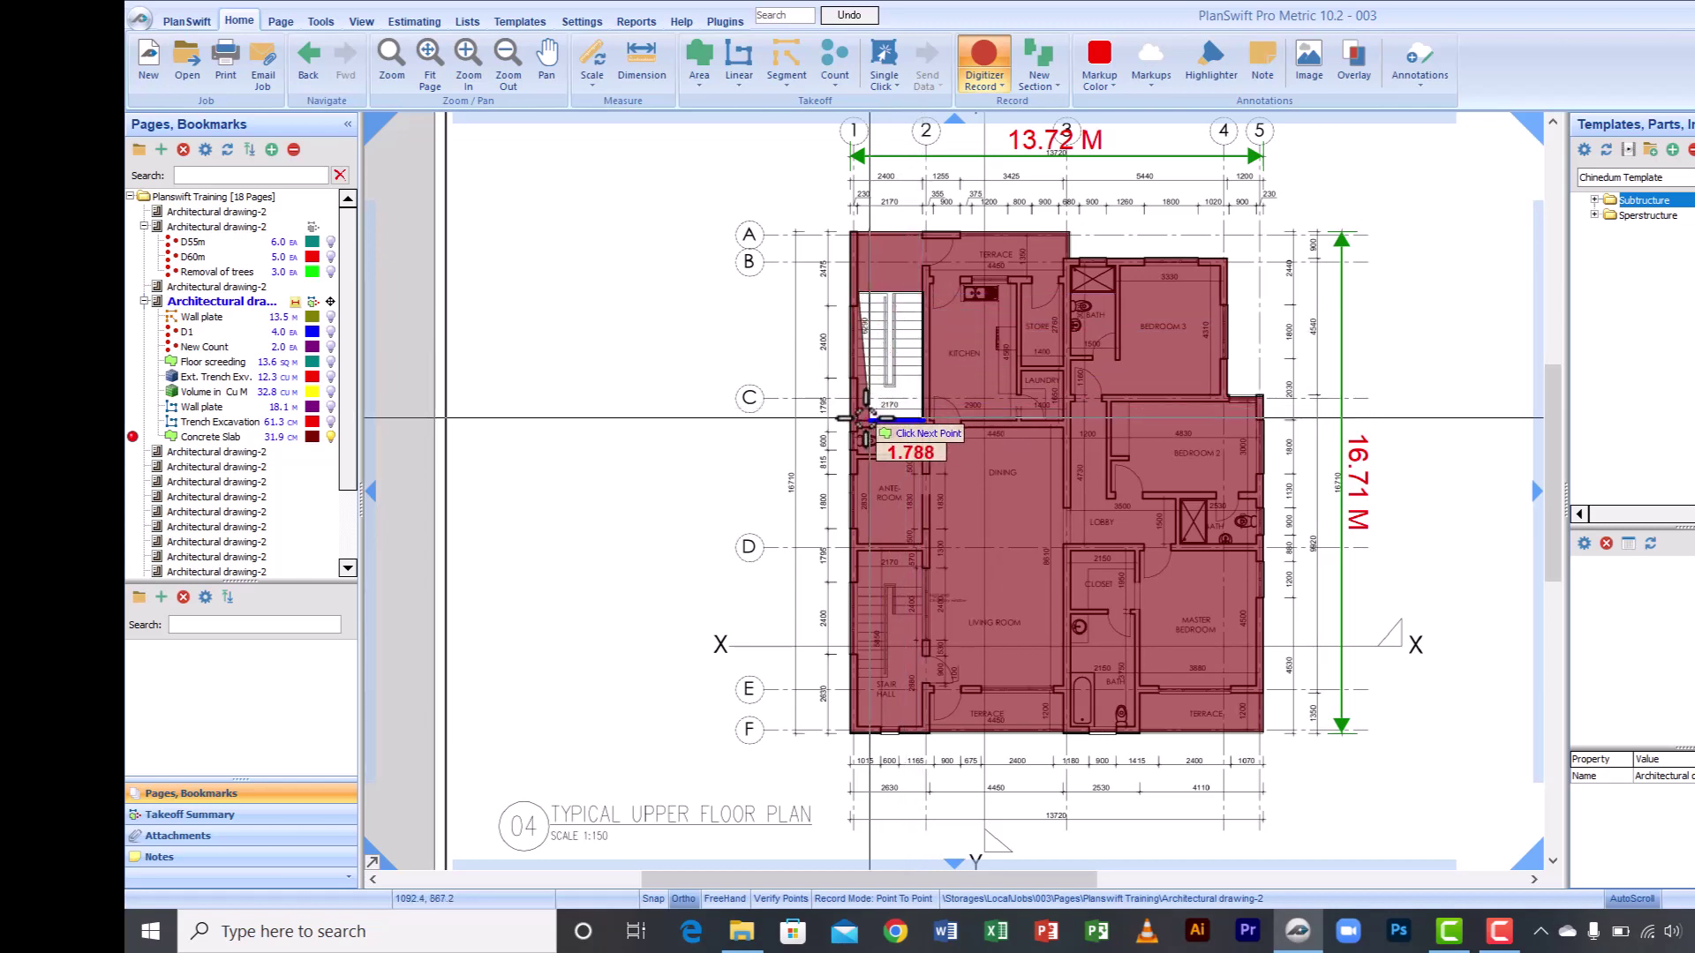
{"action": "double_click", "coordinate": [857, 420]}
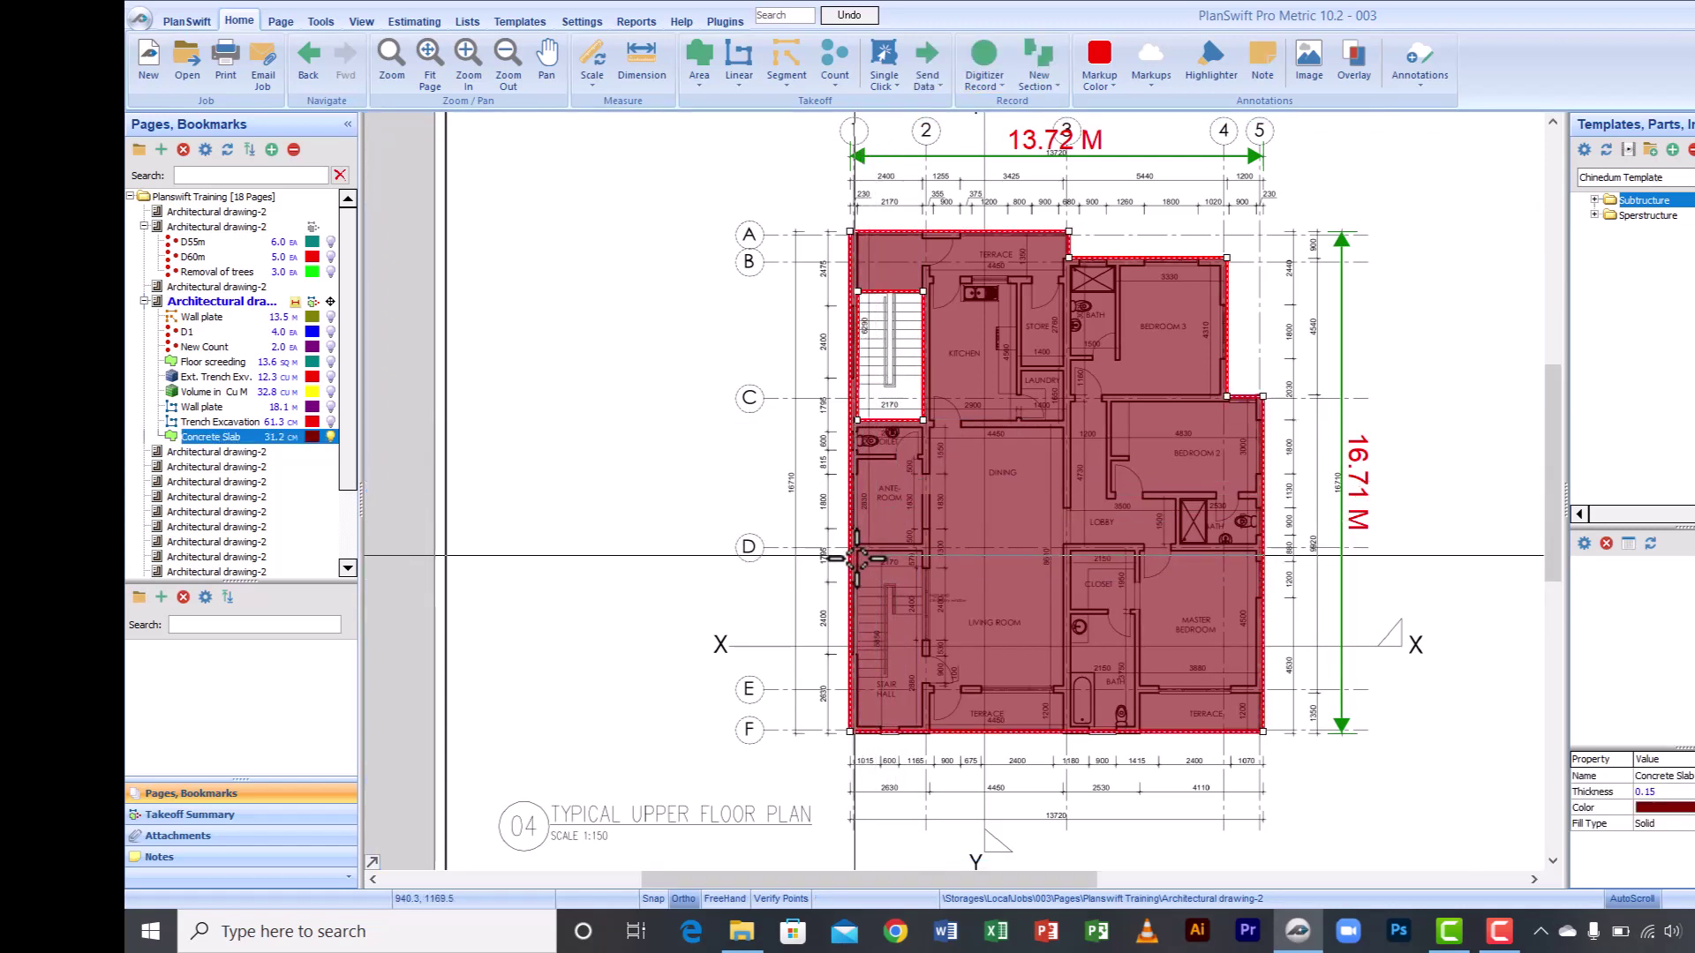
Step: Subtract the stair hall's staircase opening between grid lines D and E, about 4.3 m long, from the Concrete Slab section
{"action": "mouse_move", "coordinate": [857, 551]}
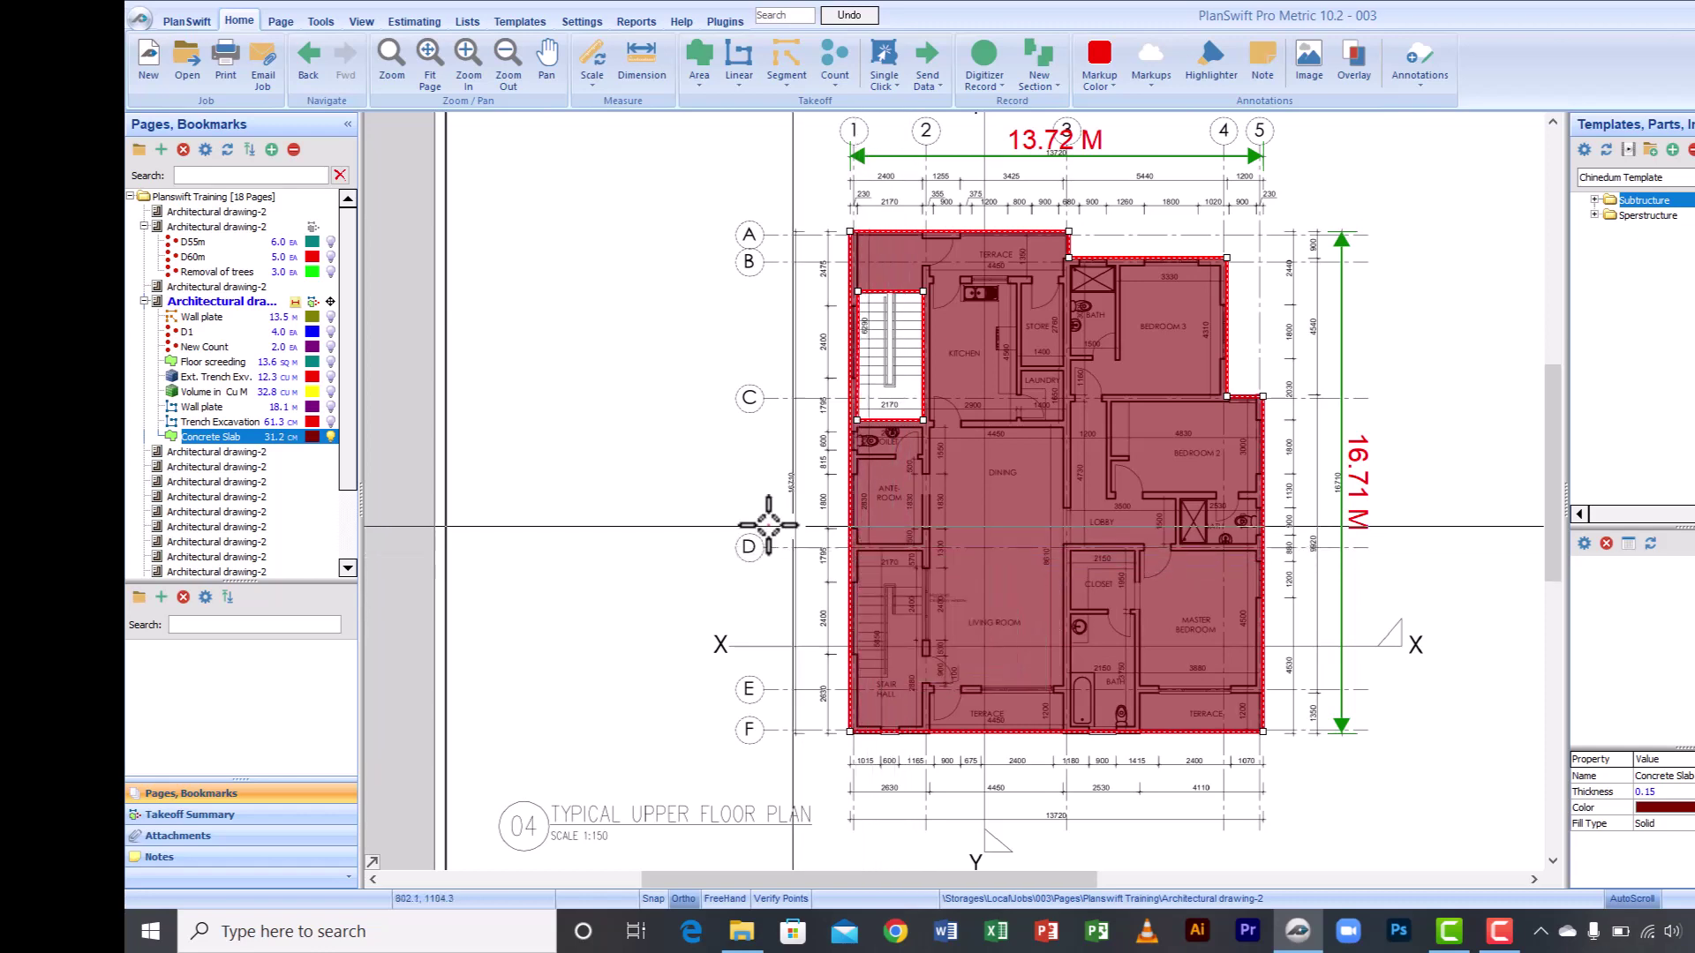
{"action": "right_click", "coordinate": [890, 605]}
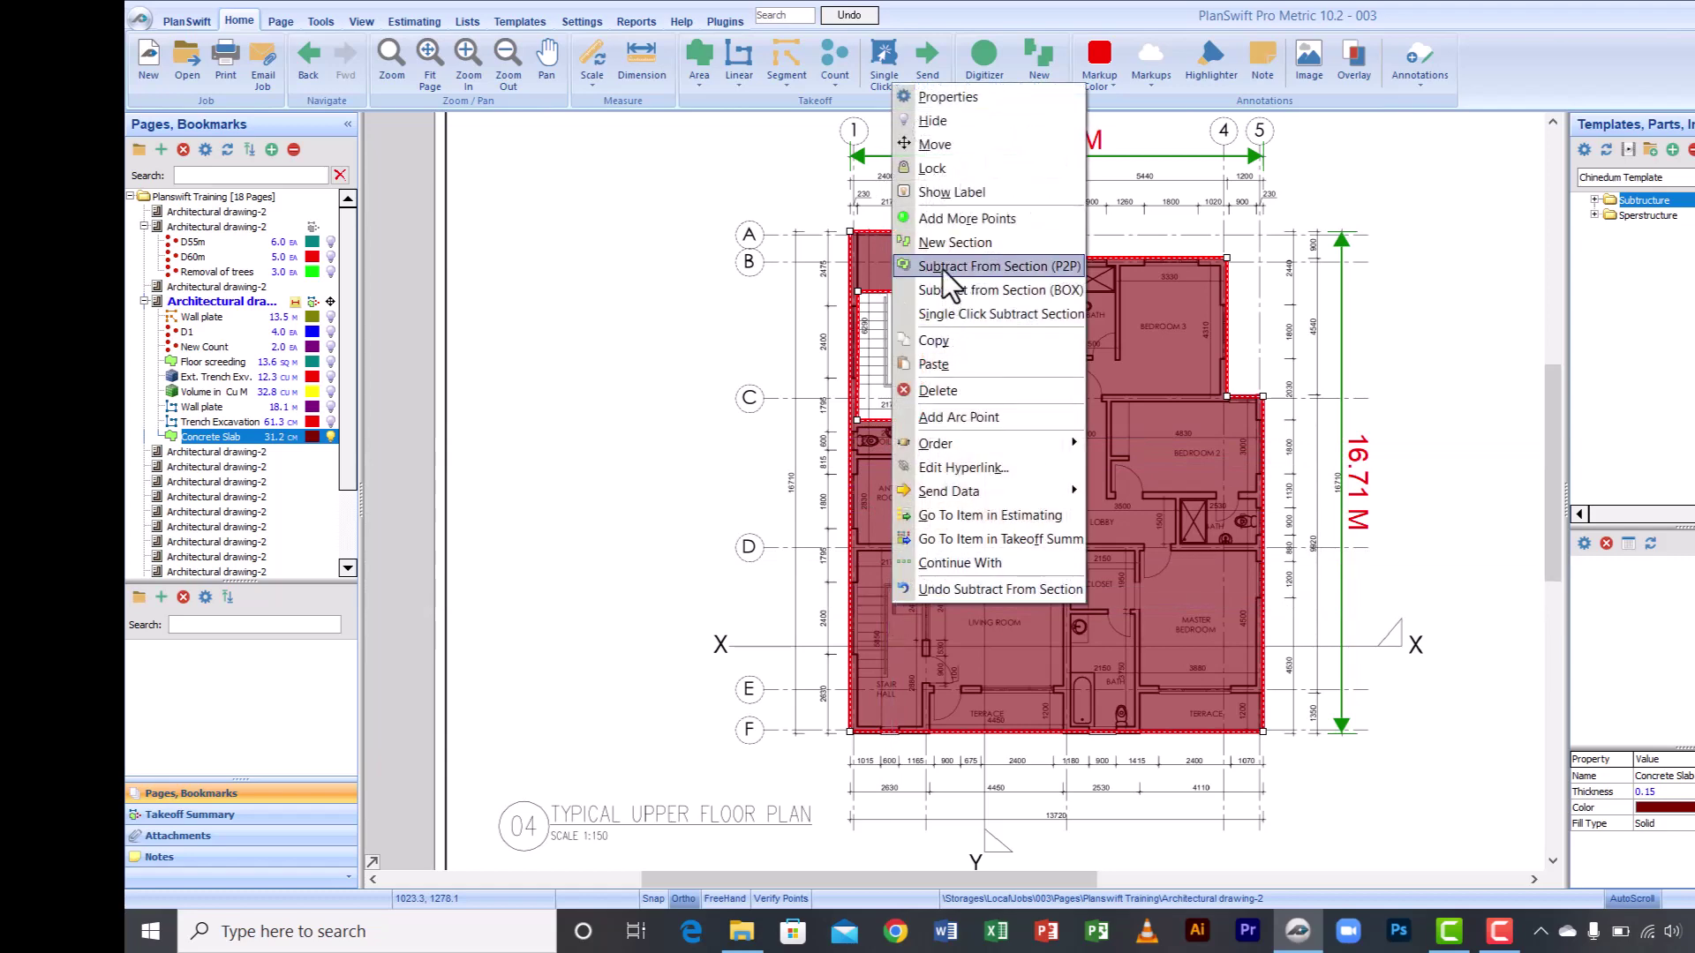
{"action": "left_click", "coordinate": [971, 267]}
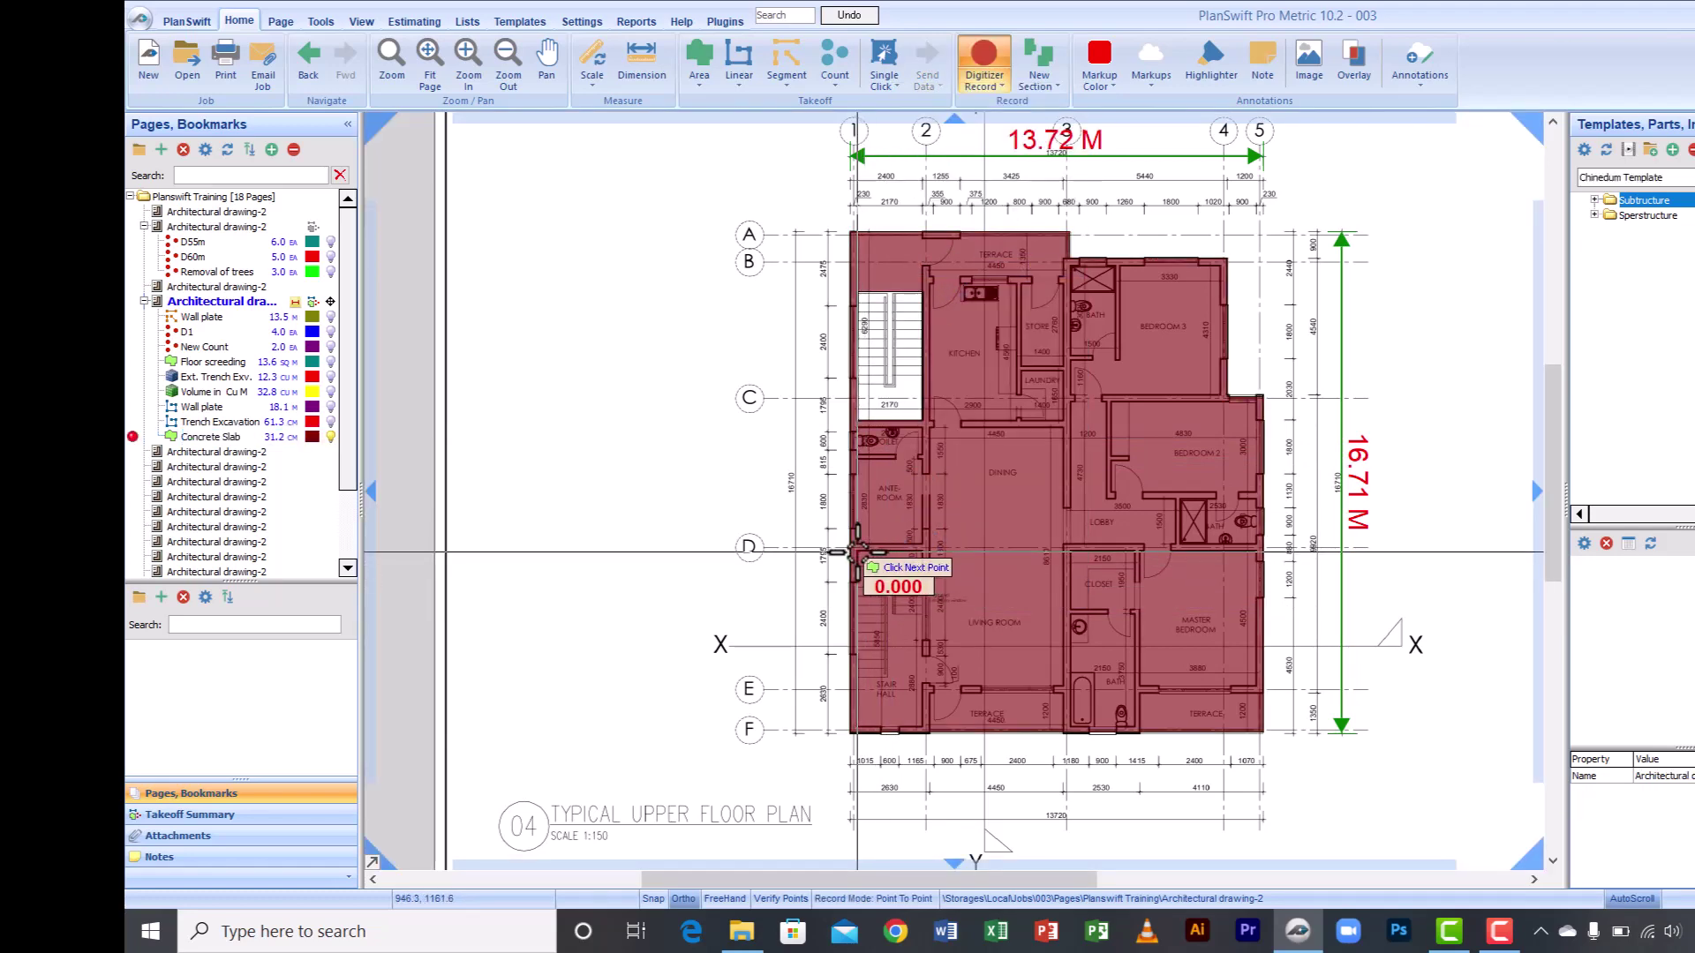
{"action": "left_click", "coordinate": [920, 554]}
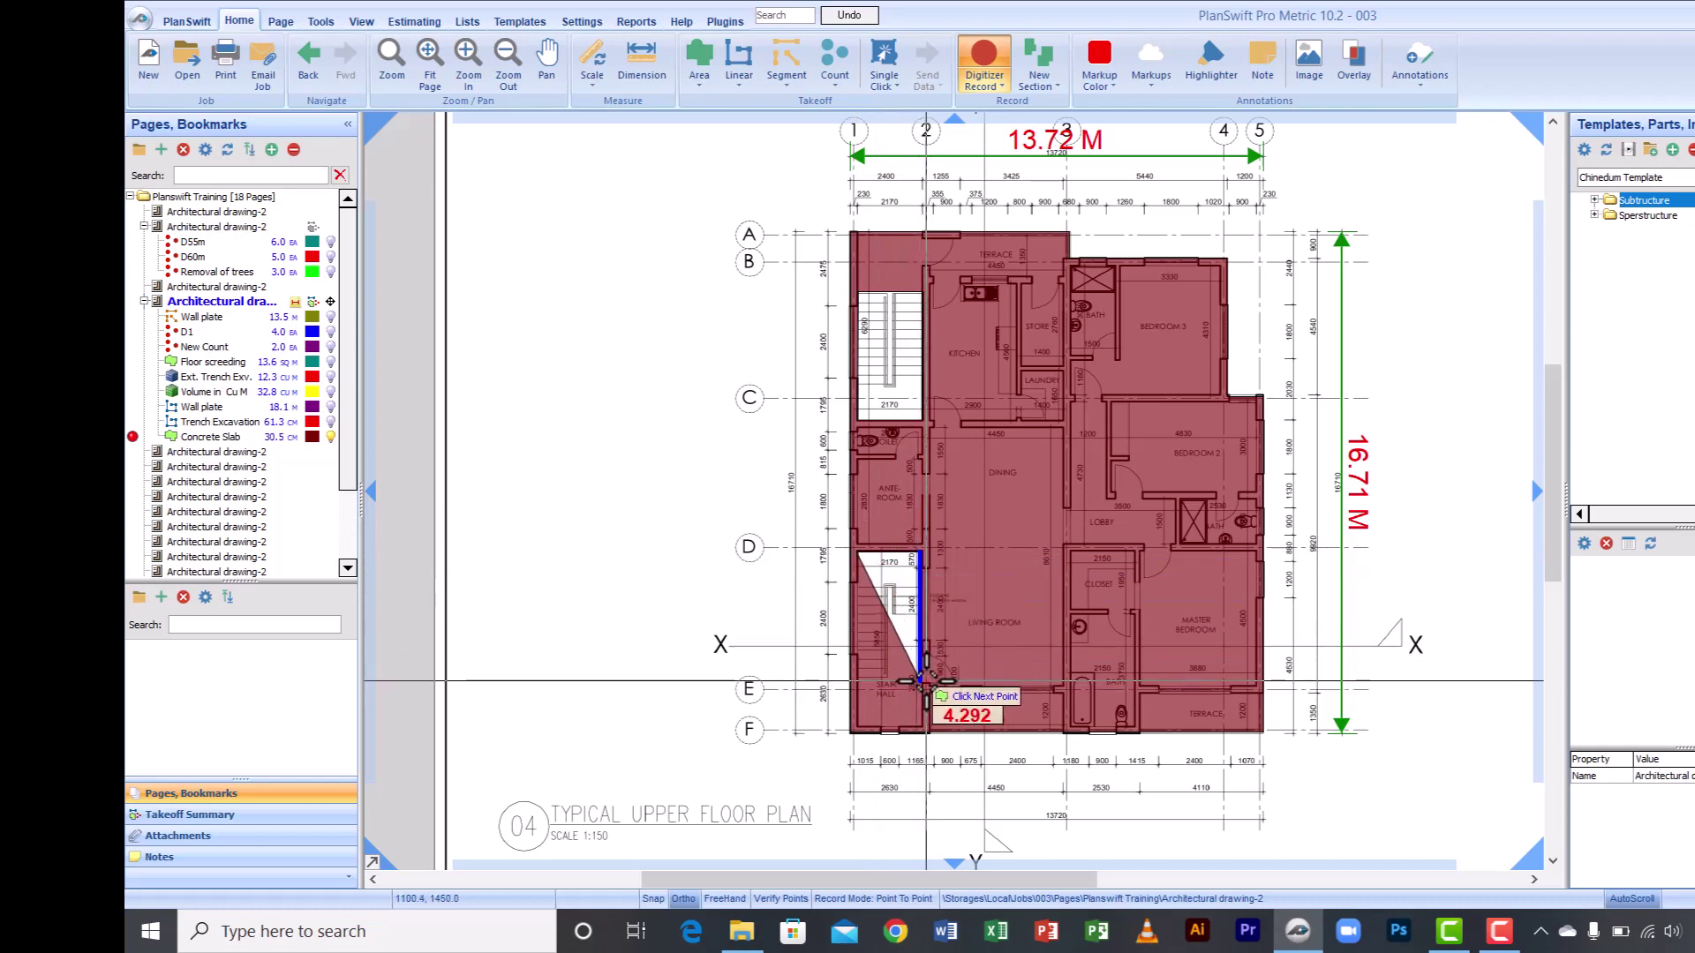
{"action": "left_click", "coordinate": [925, 679]}
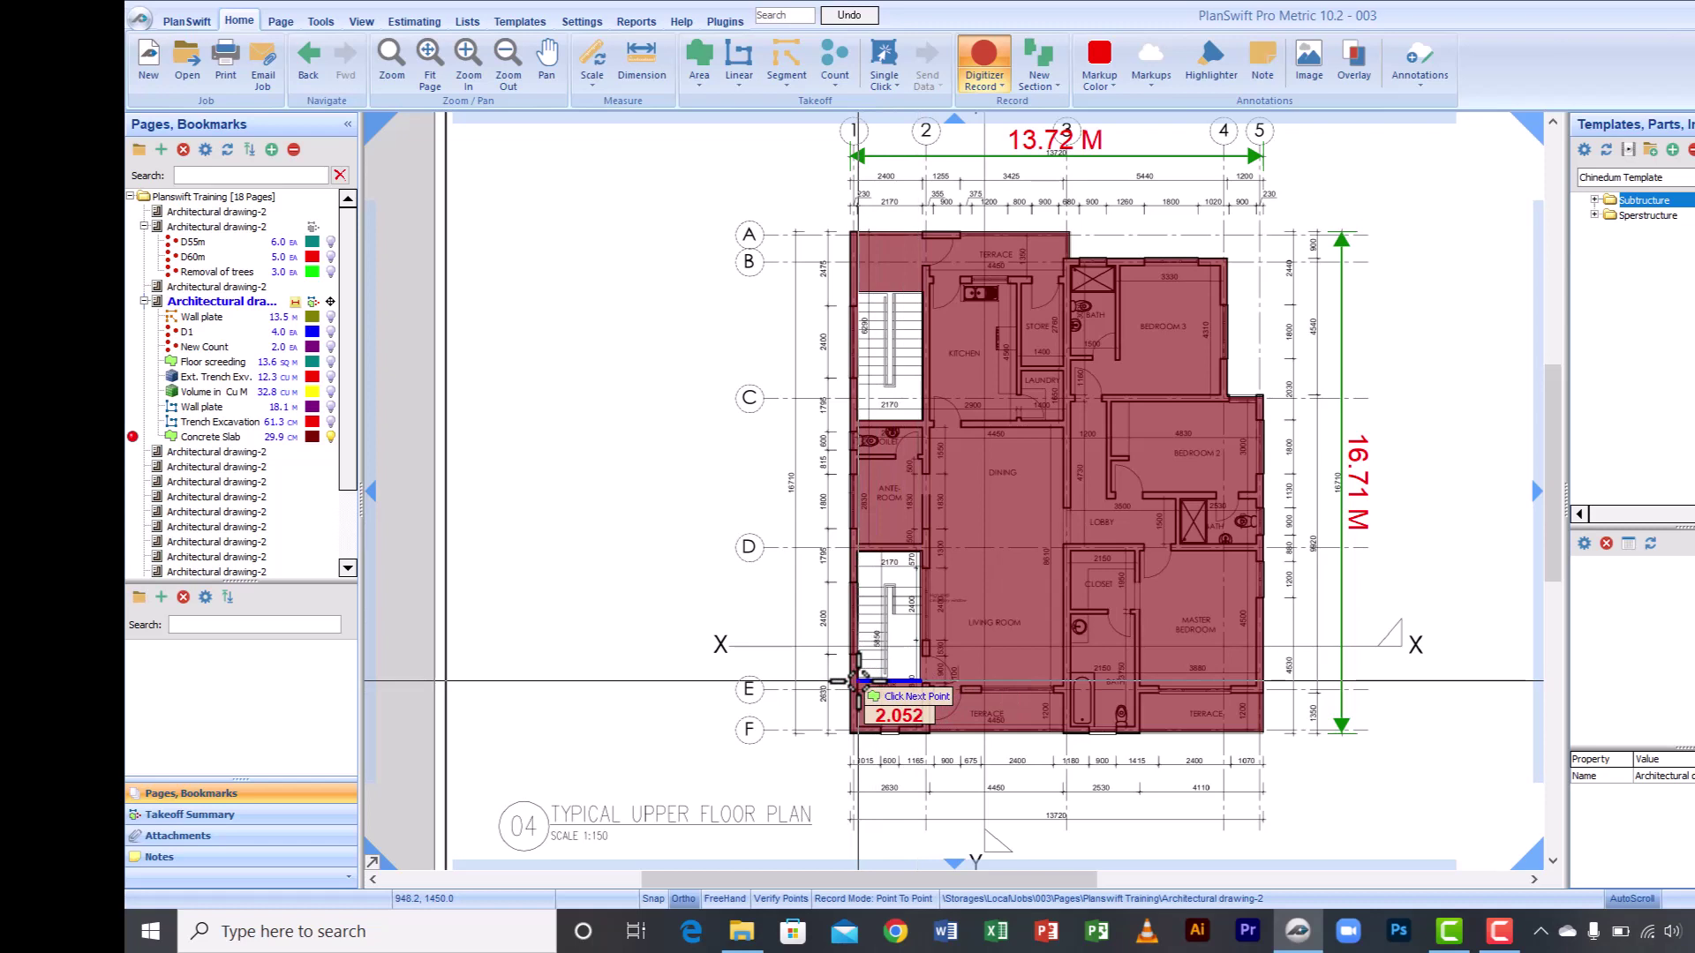
{"action": "double_click", "coordinate": [856, 680]}
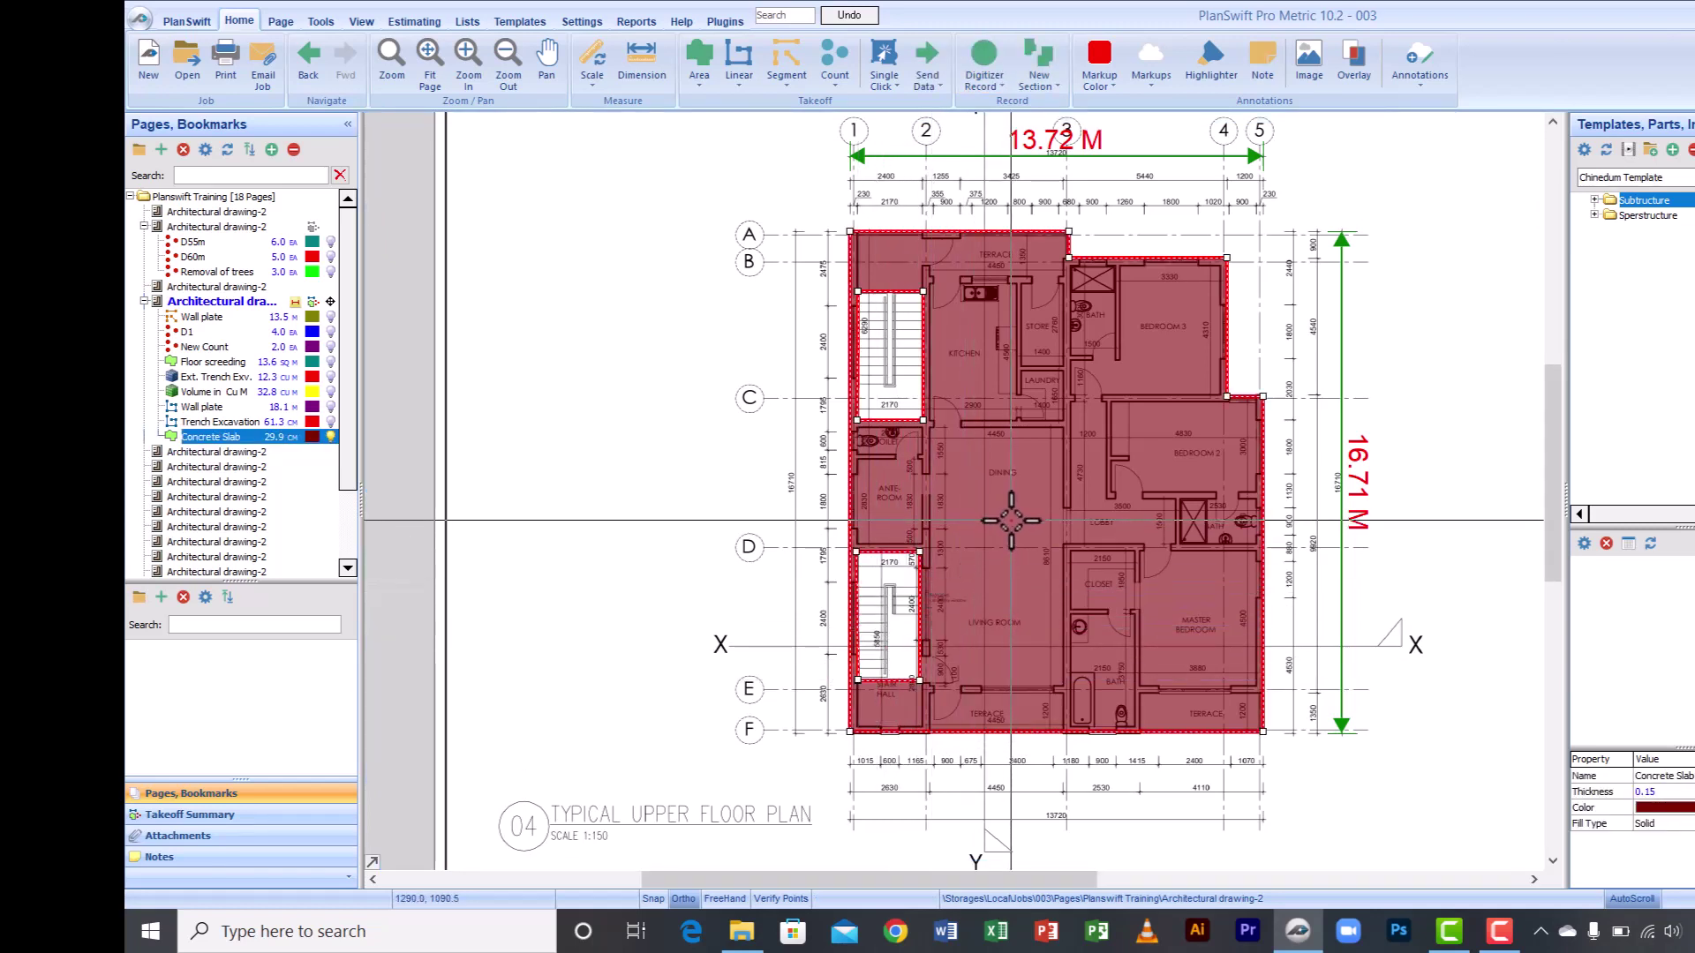
{"action": "right_click", "coordinate": [973, 491]}
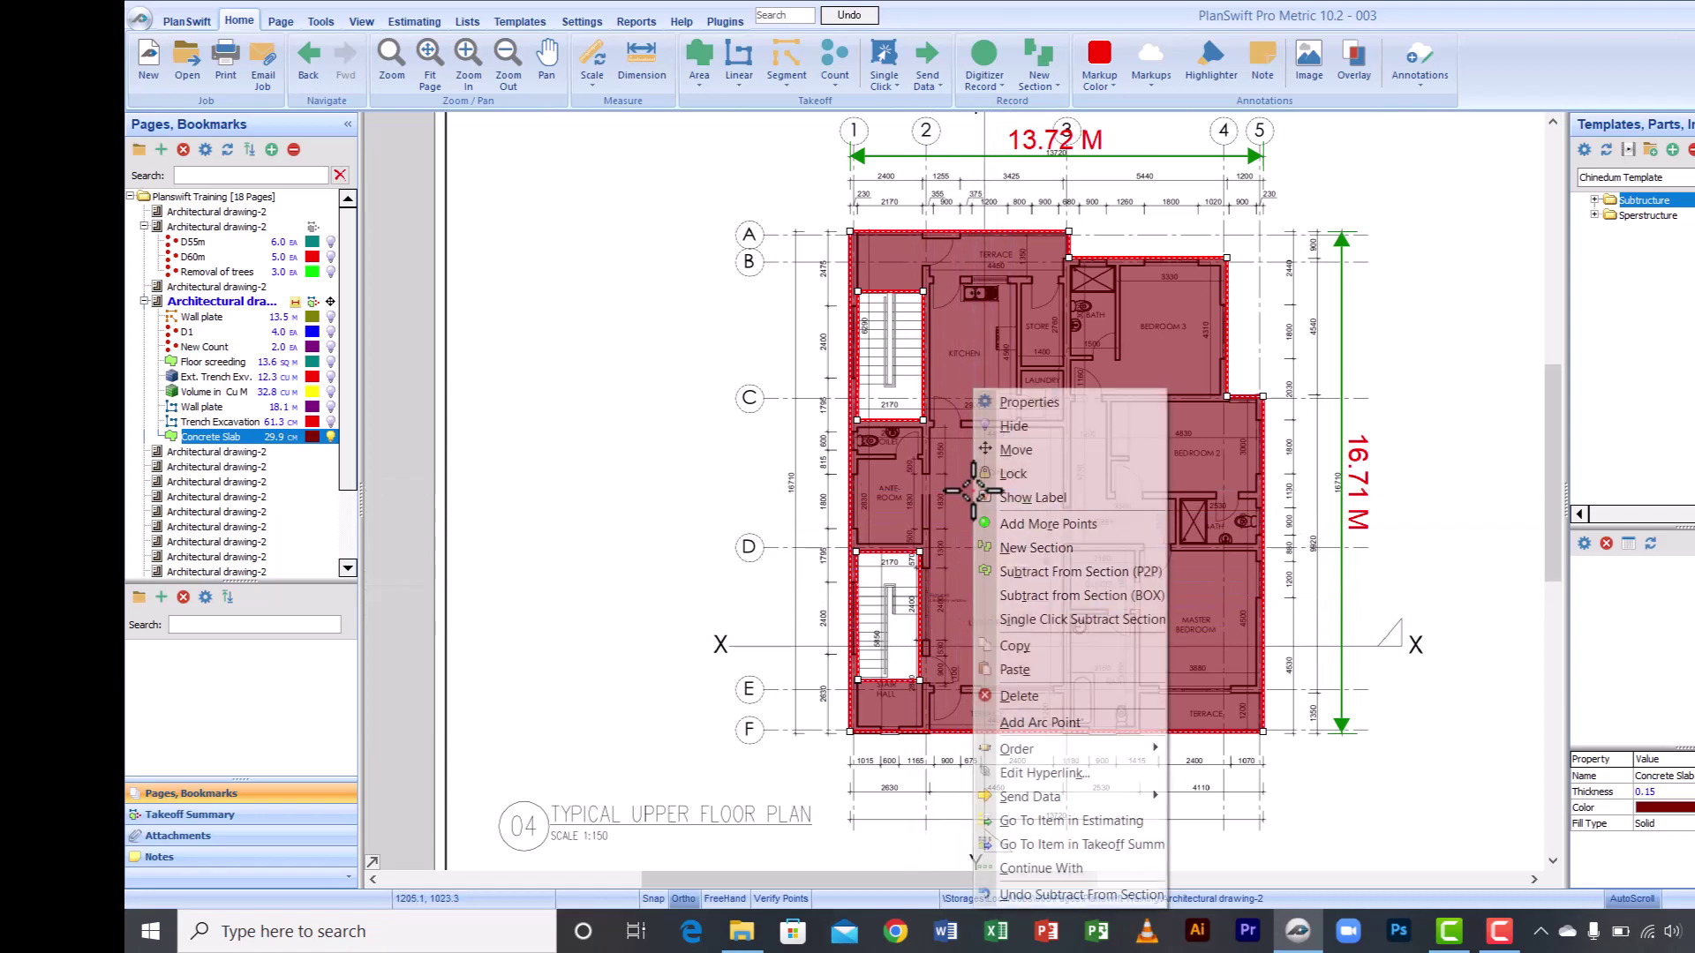
{"action": "left_click", "coordinate": [893, 473]}
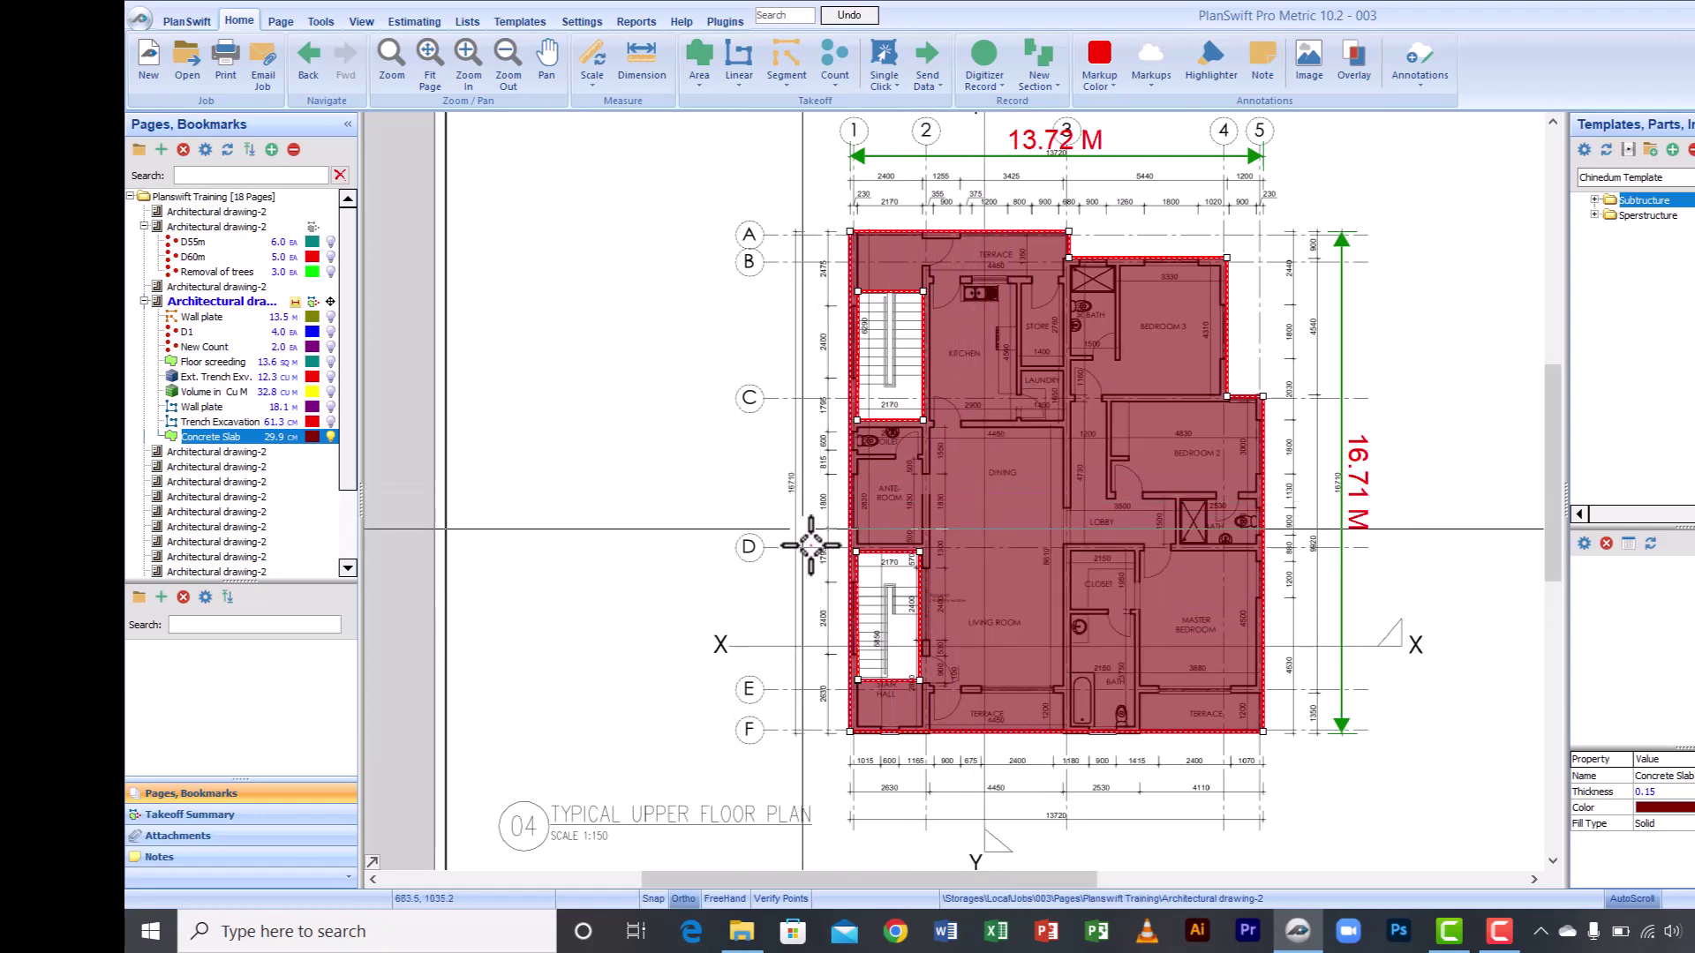
Step: Change the Concrete Slab's Thickness to 0.15 with M as its unit and accept the properties
{"action": "scroll", "coordinate": [993, 552], "scroll_direction": "down", "scroll_amount": 2}
{"action": "mouse_move", "coordinate": [997, 548]}
{"action": "left_click_drag", "start_coordinate": [997, 548], "coordinate": [843, 451]}
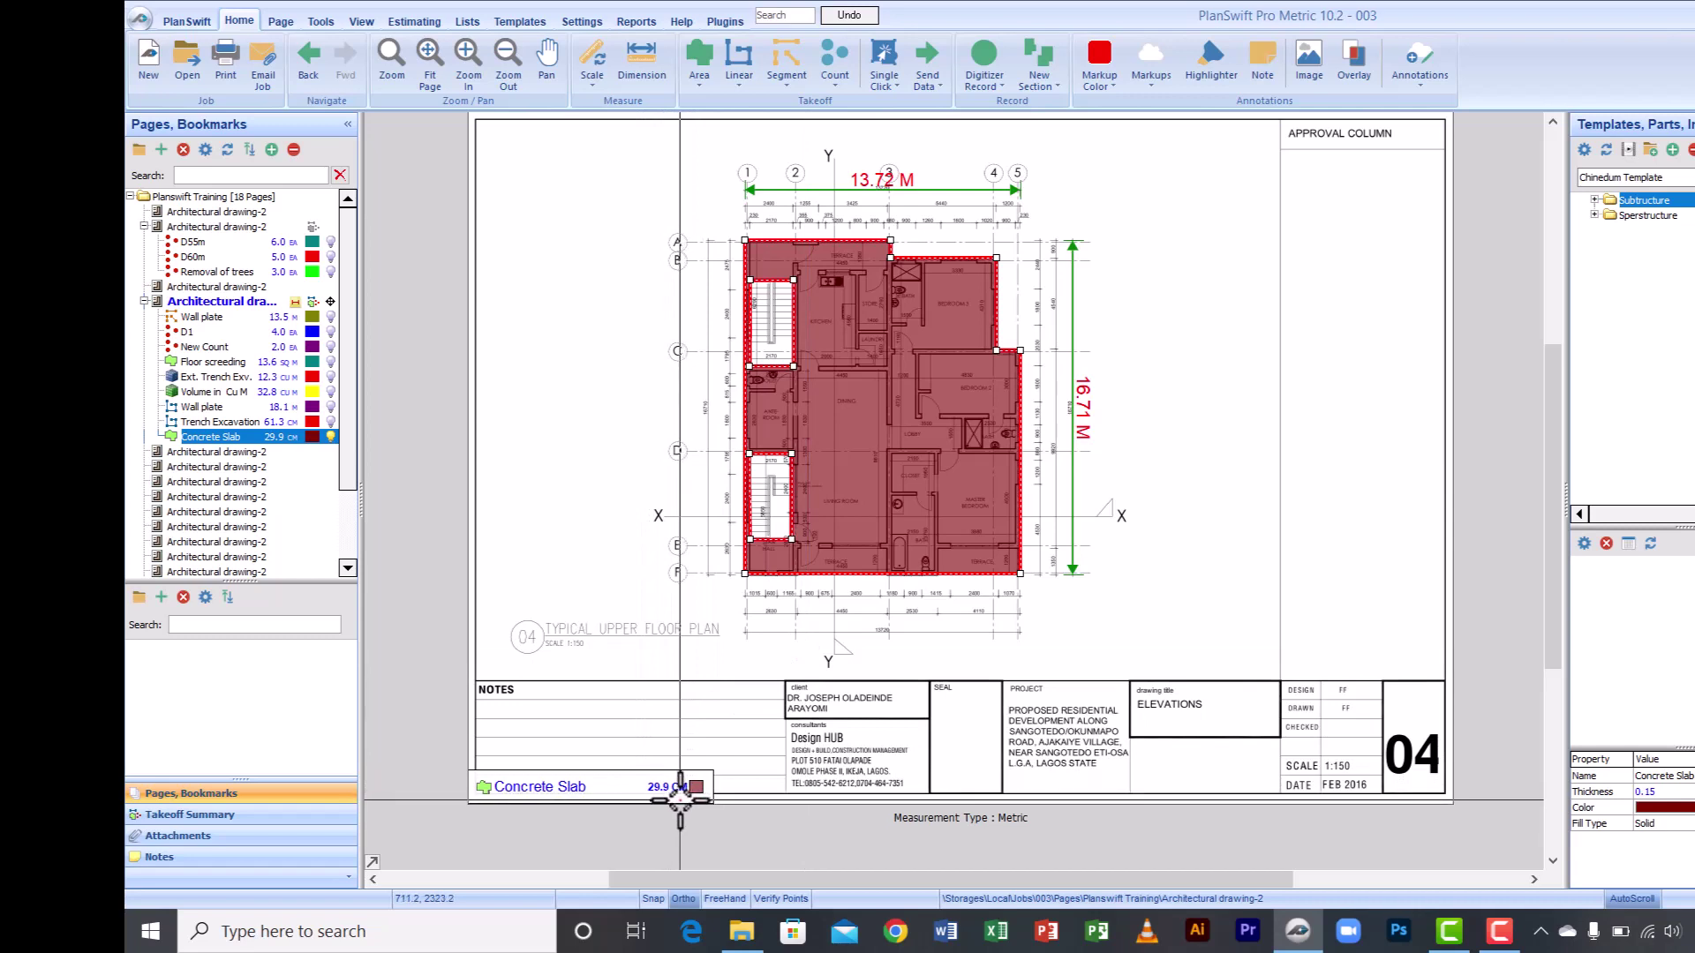
{"action": "right_click", "coordinate": [231, 434]}
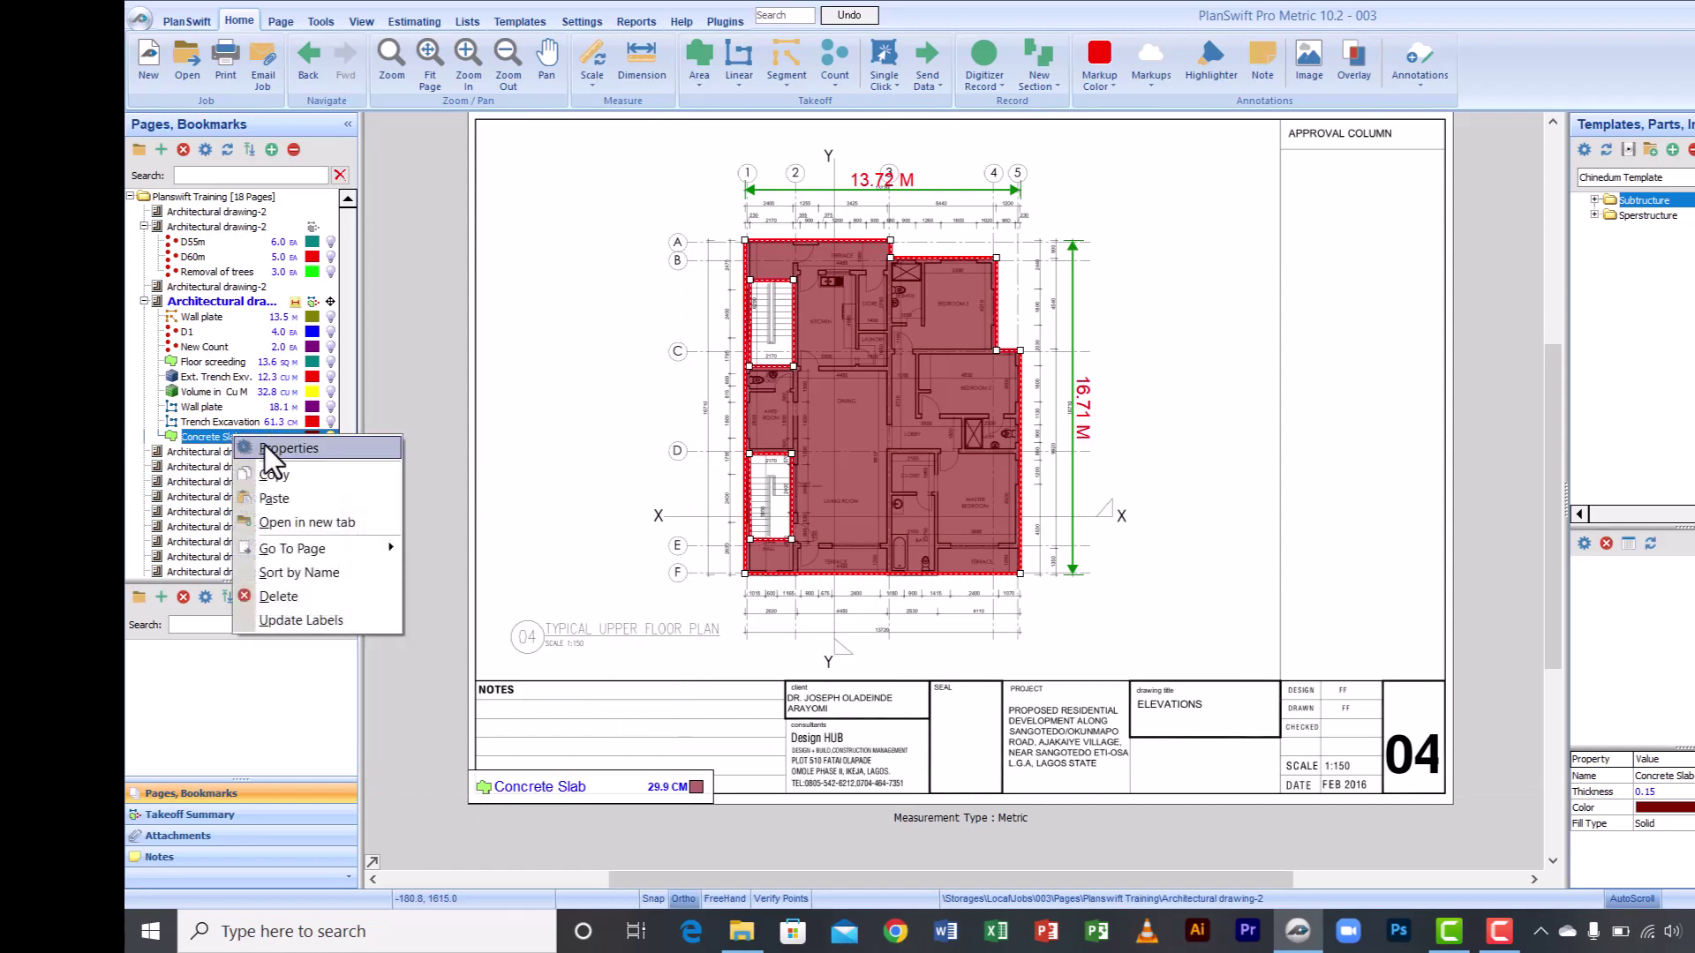
{"action": "left_click", "coordinate": [265, 446]}
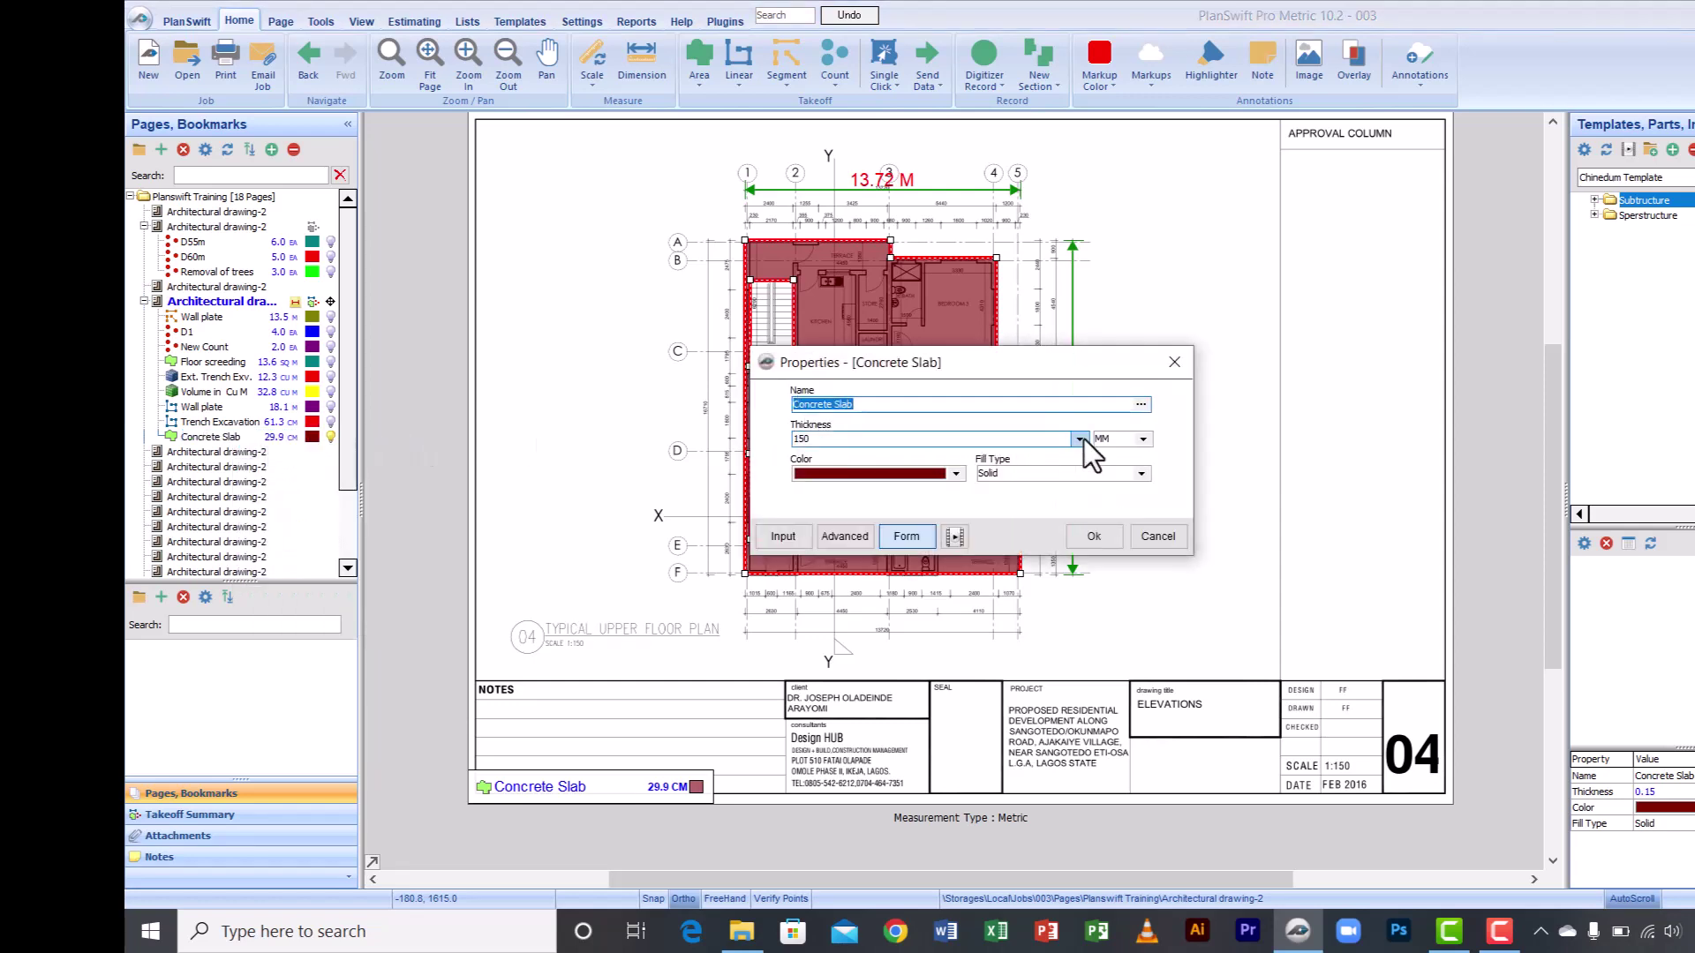
{"action": "left_click", "coordinate": [1142, 440]}
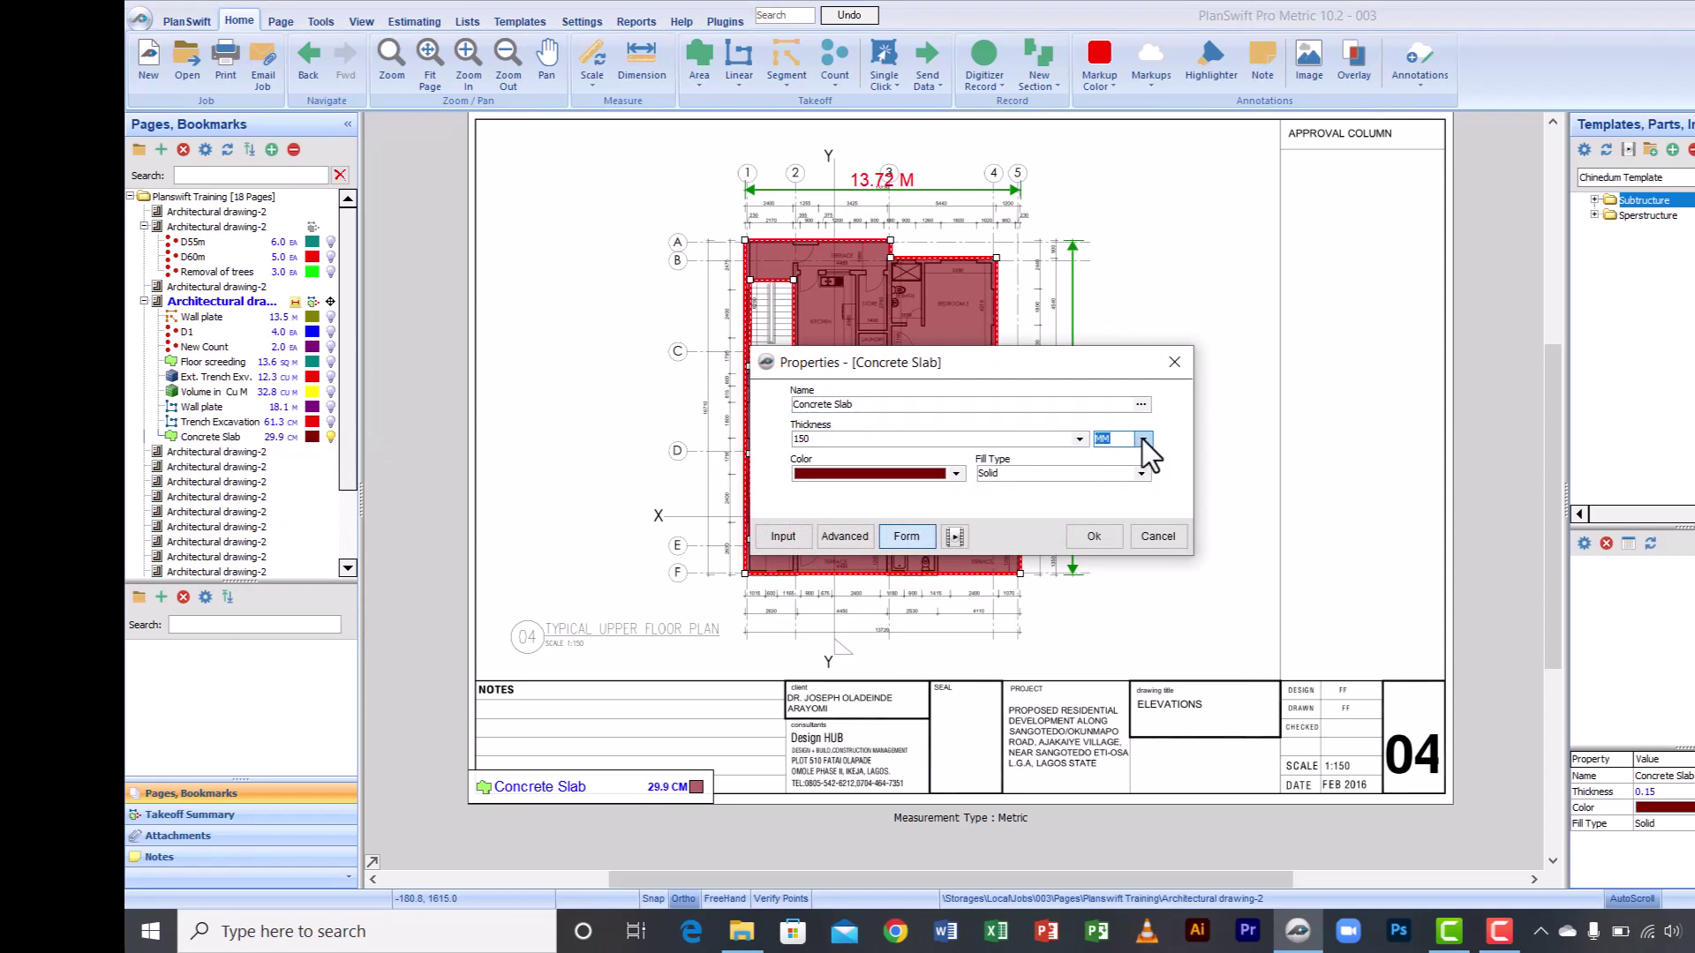
{"action": "left_click", "coordinate": [1103, 522]}
{"action": "left_click", "coordinate": [823, 439]}
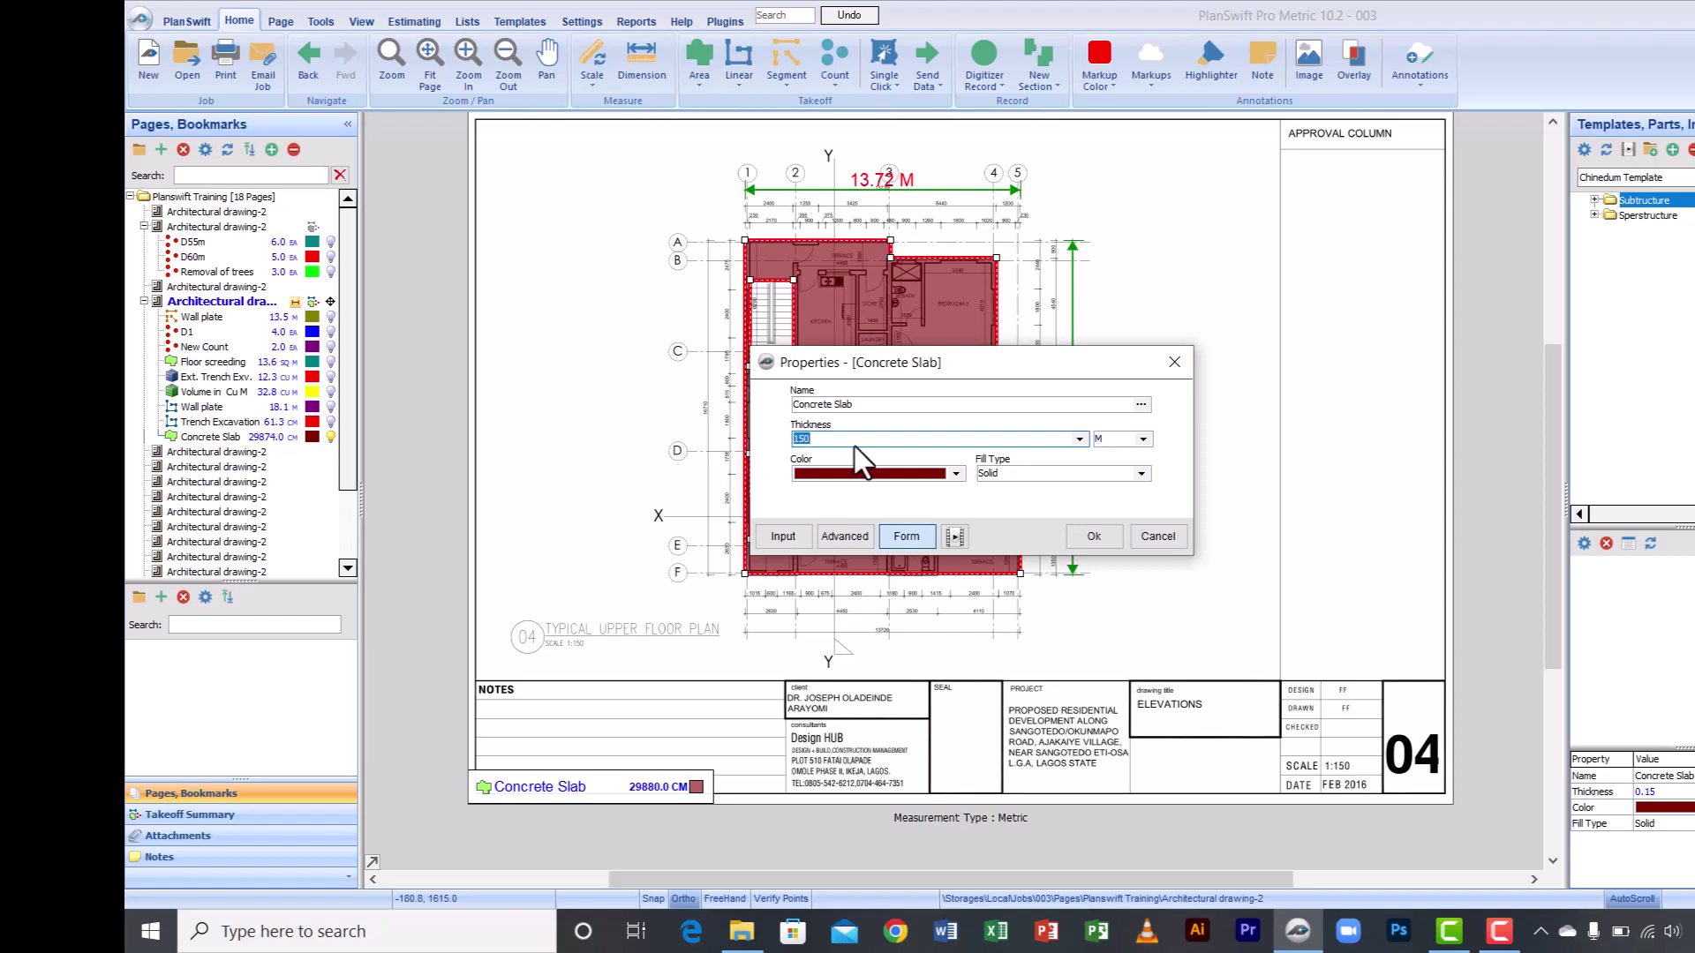
{"action": "type", "text": "0."}
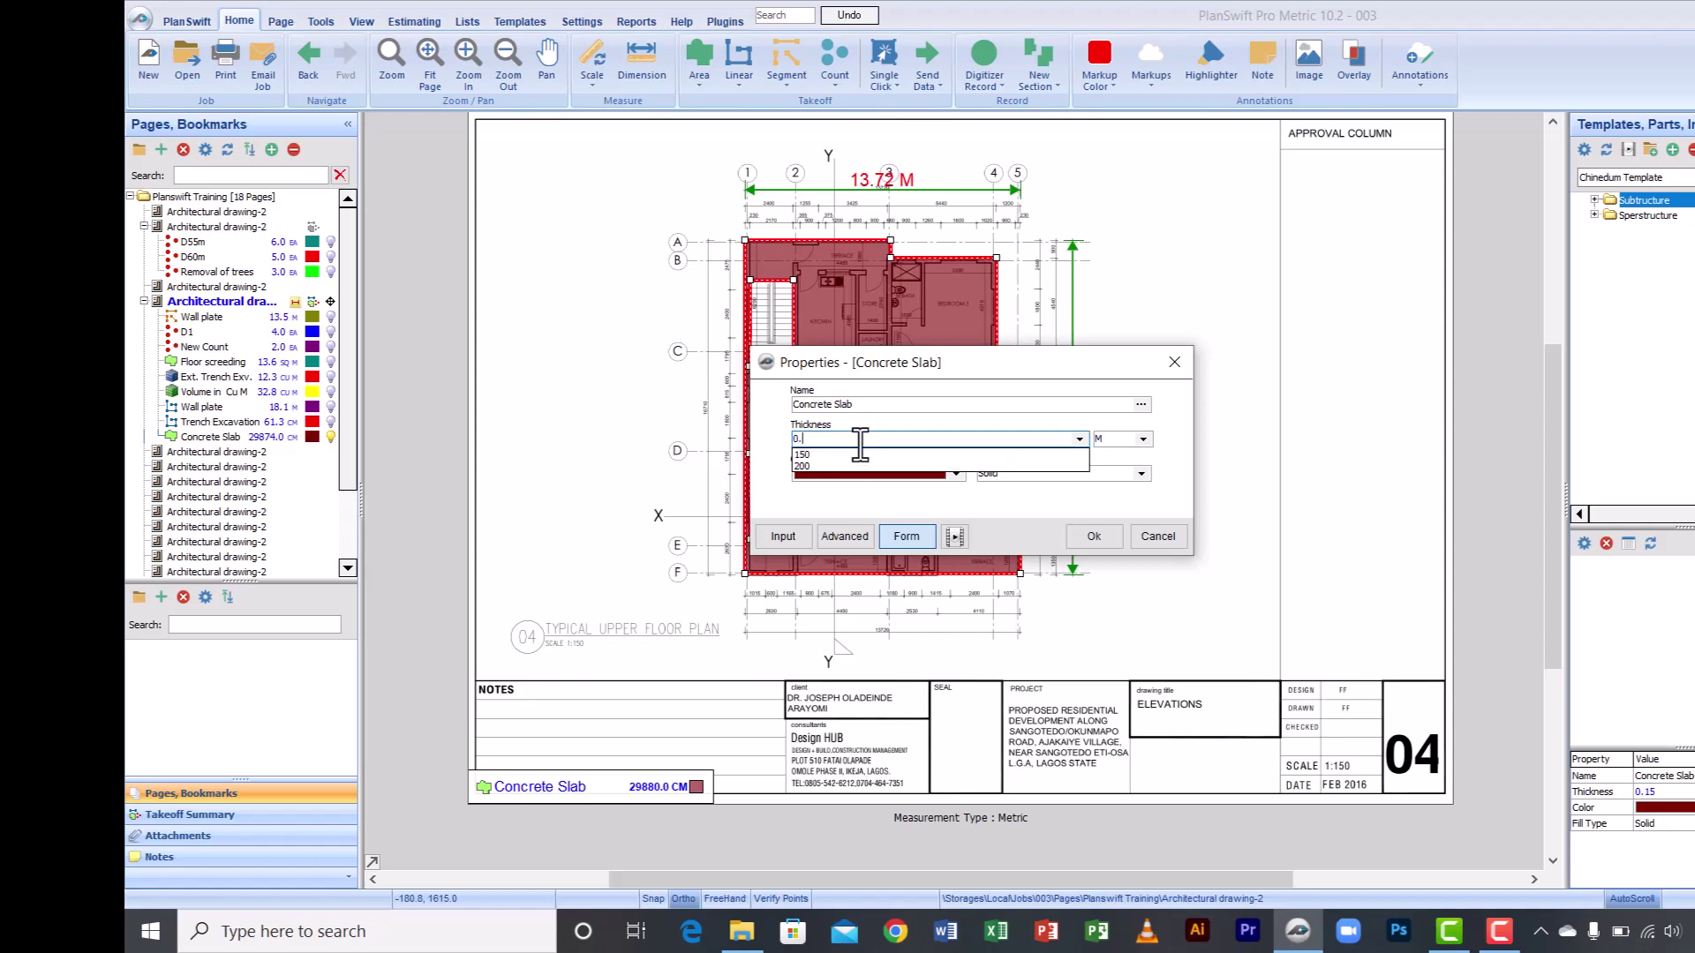
{"action": "type", "text": "15"}
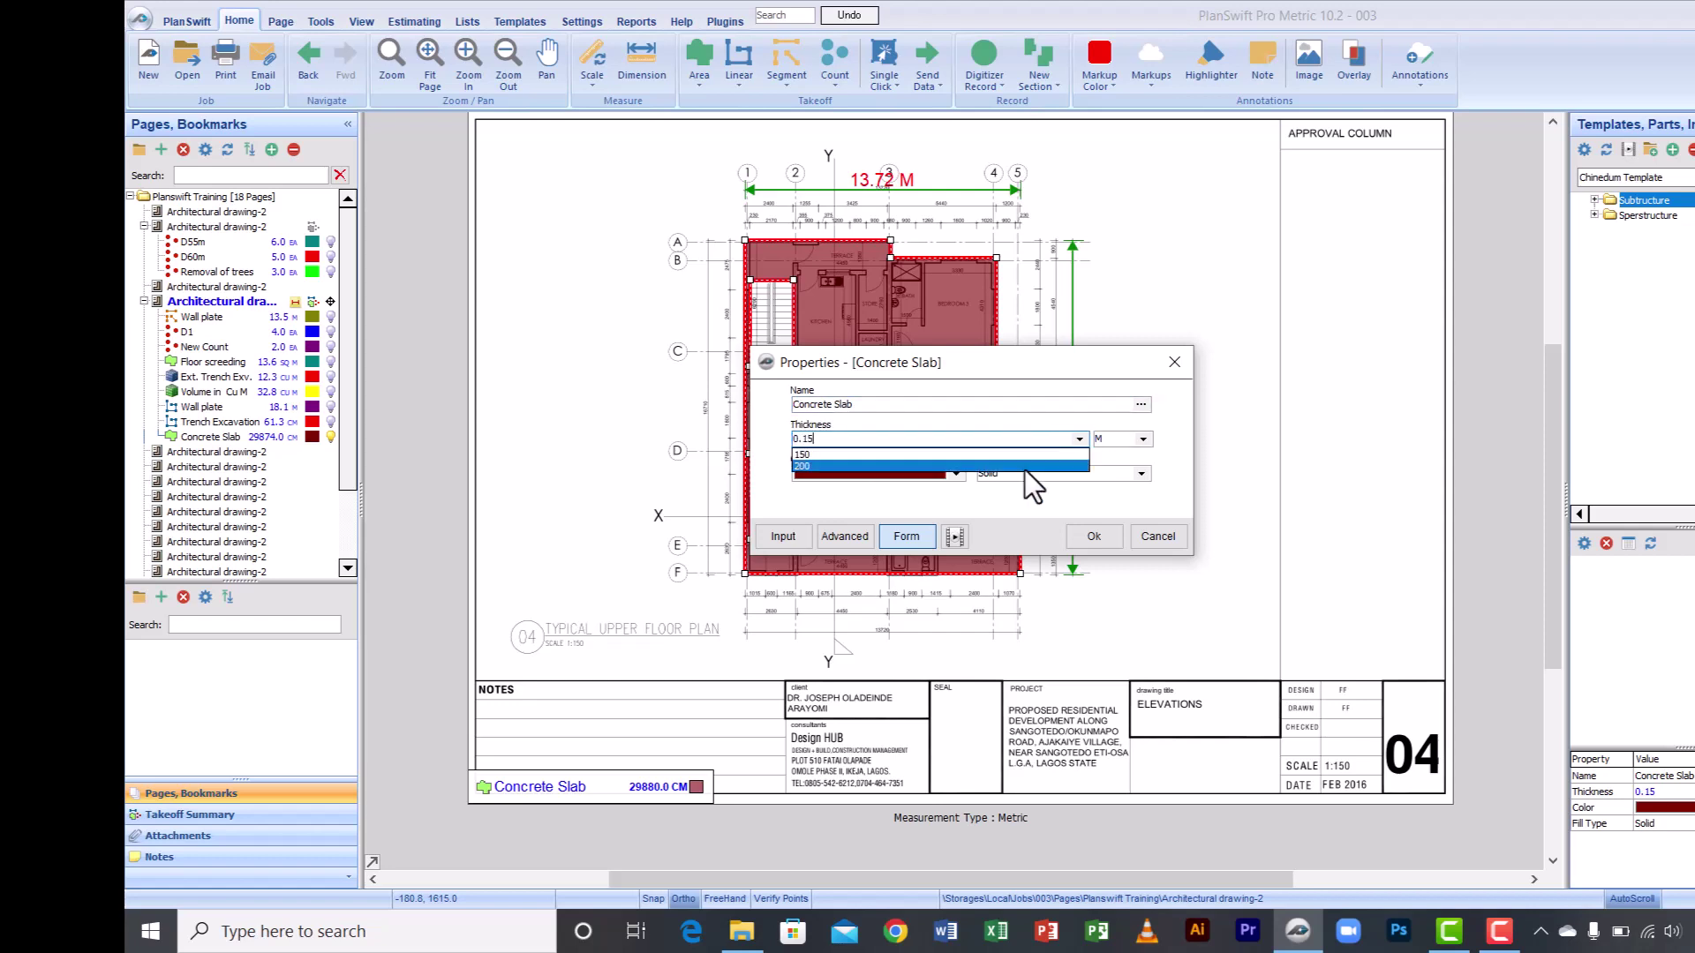
{"action": "left_click", "coordinate": [1020, 505]}
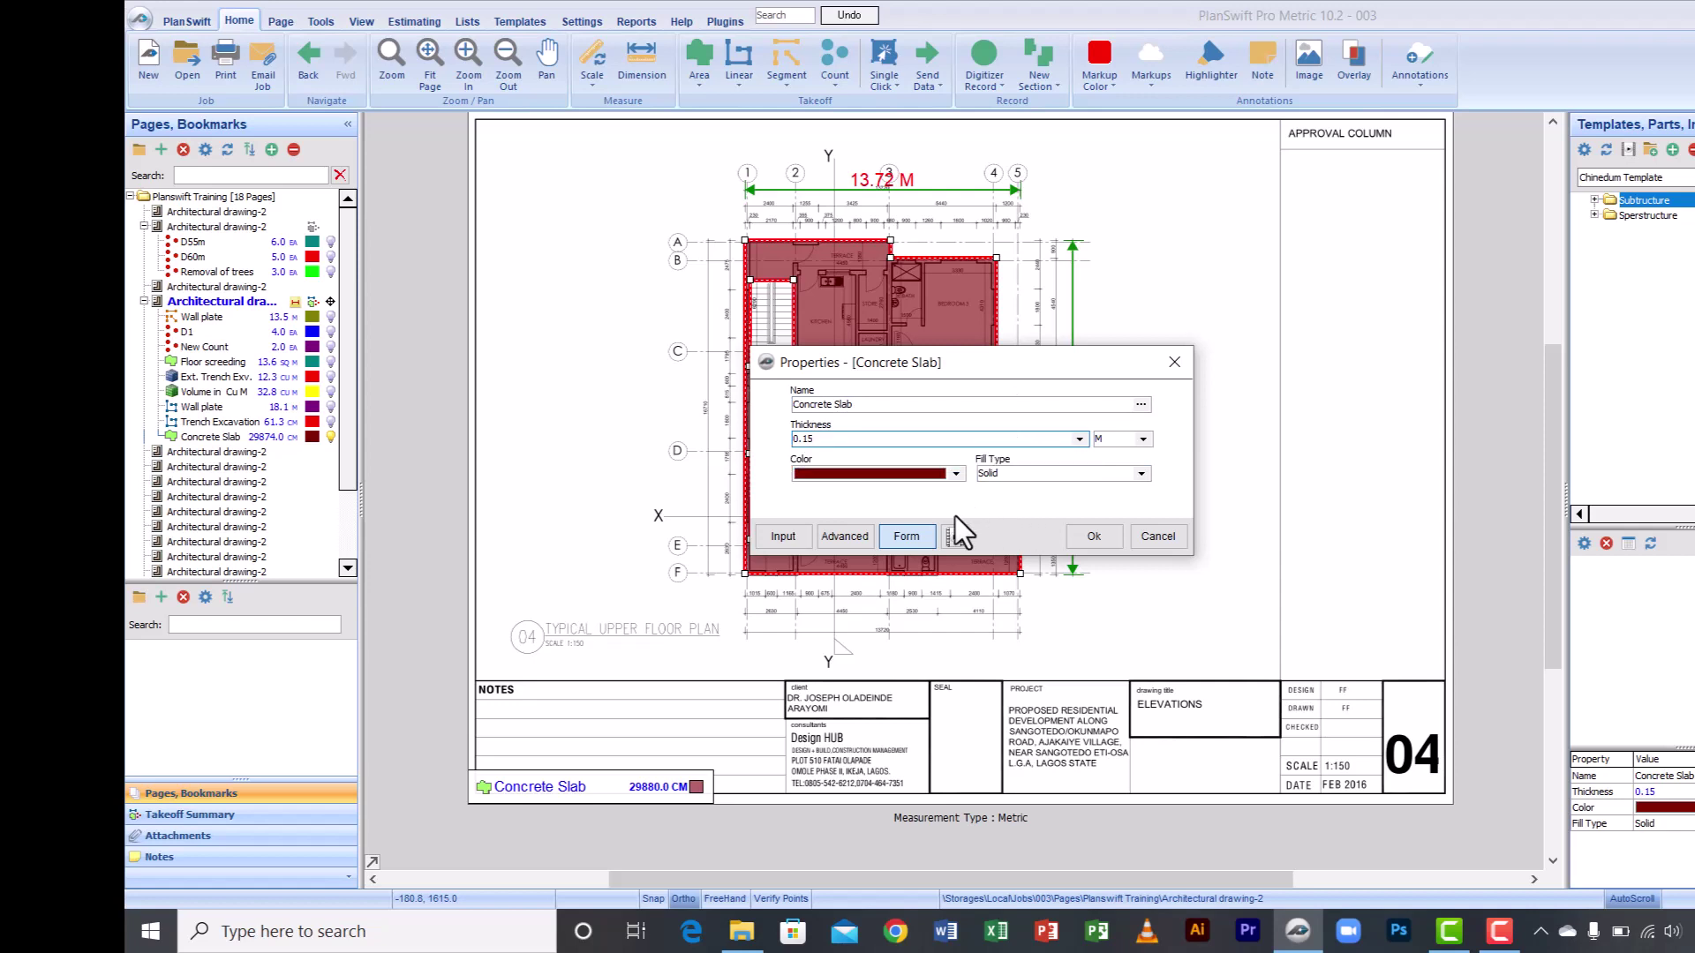
{"action": "left_click", "coordinate": [1088, 535]}
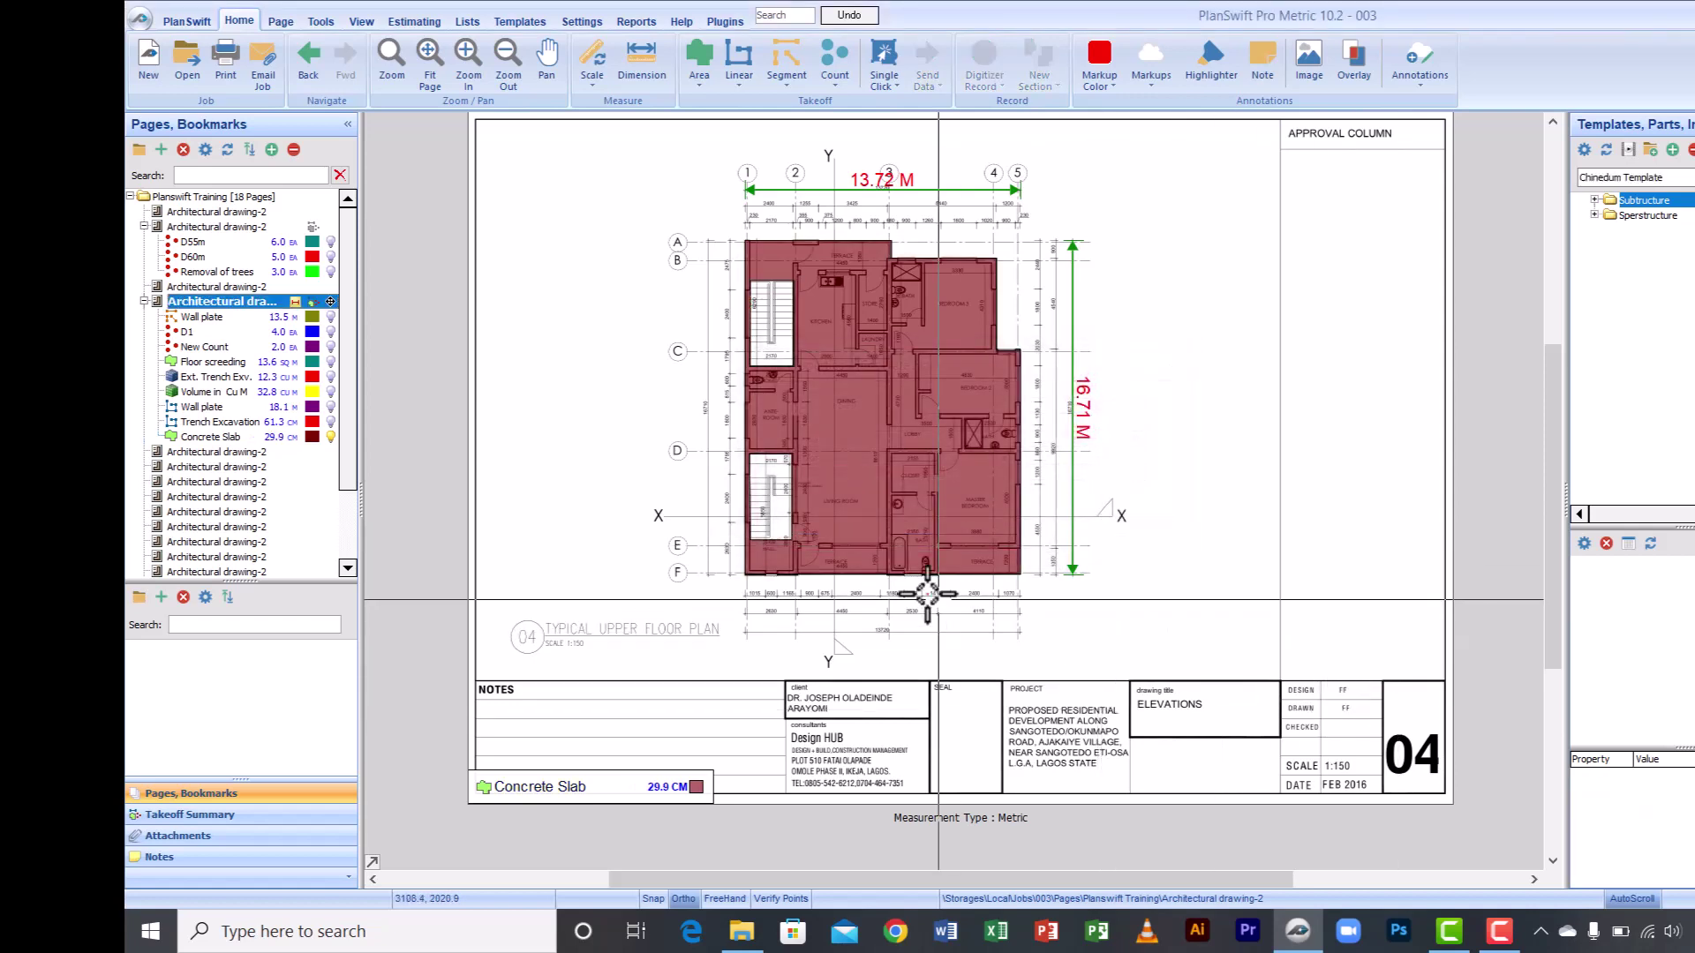
Step: Select the Concrete Slab on the plan and examine its section area and linear total
{"action": "left_click", "coordinate": [861, 433]}
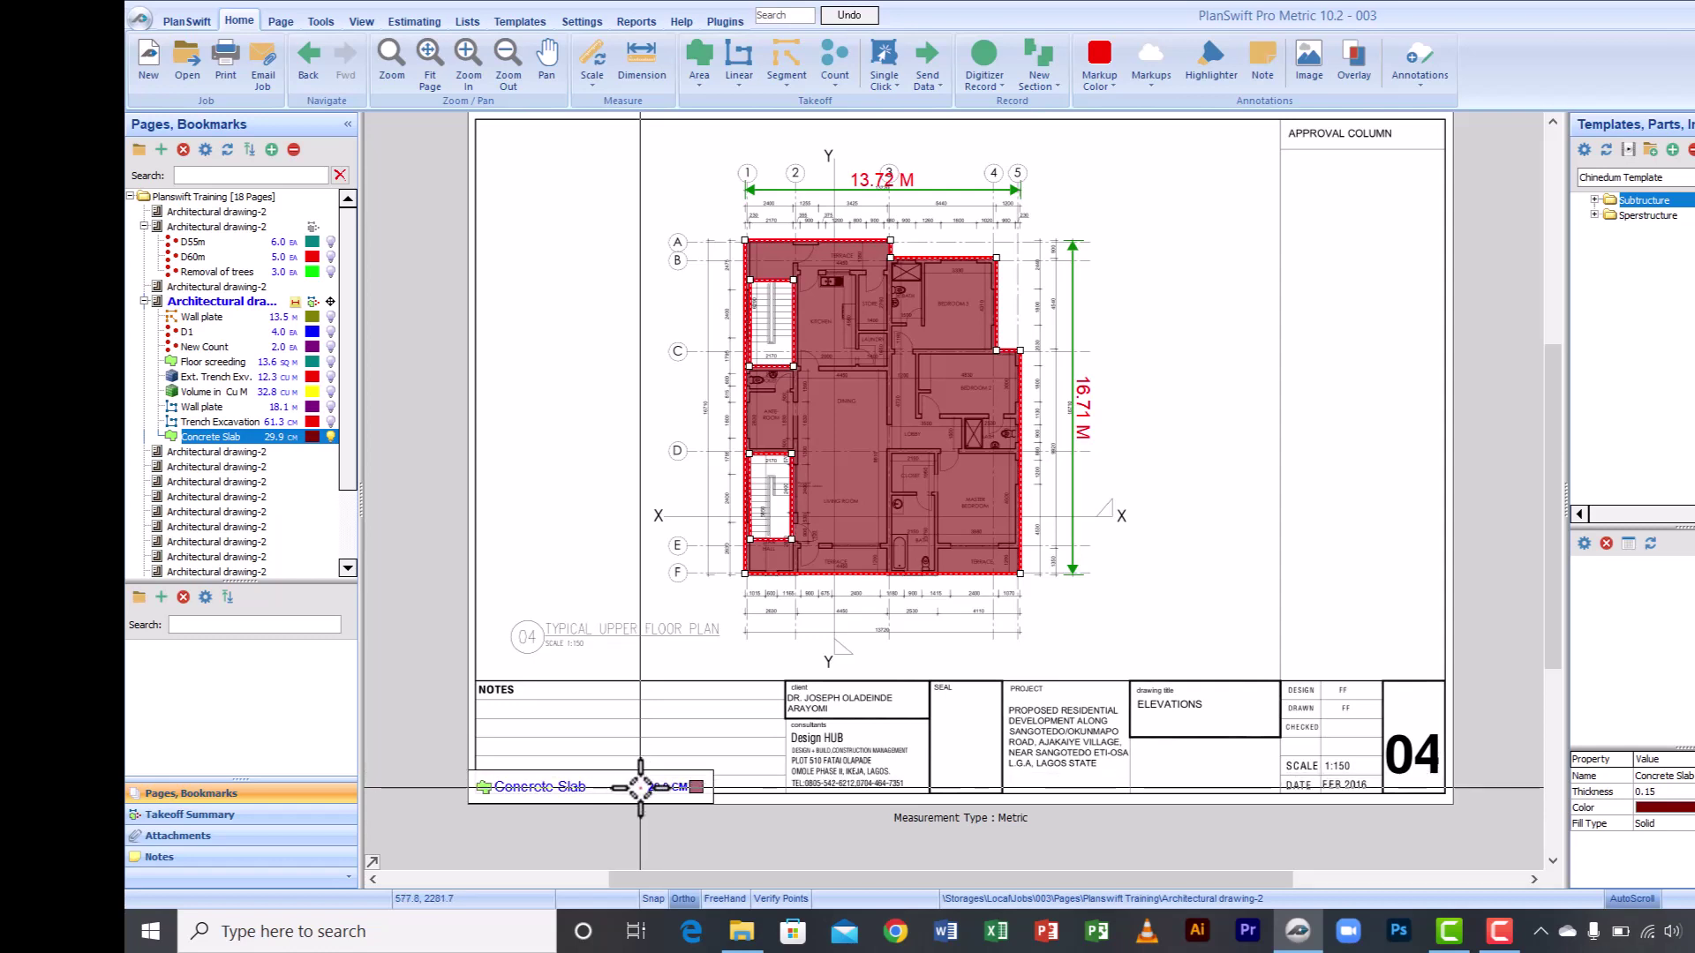
{"action": "mouse_move", "coordinate": [855, 403]}
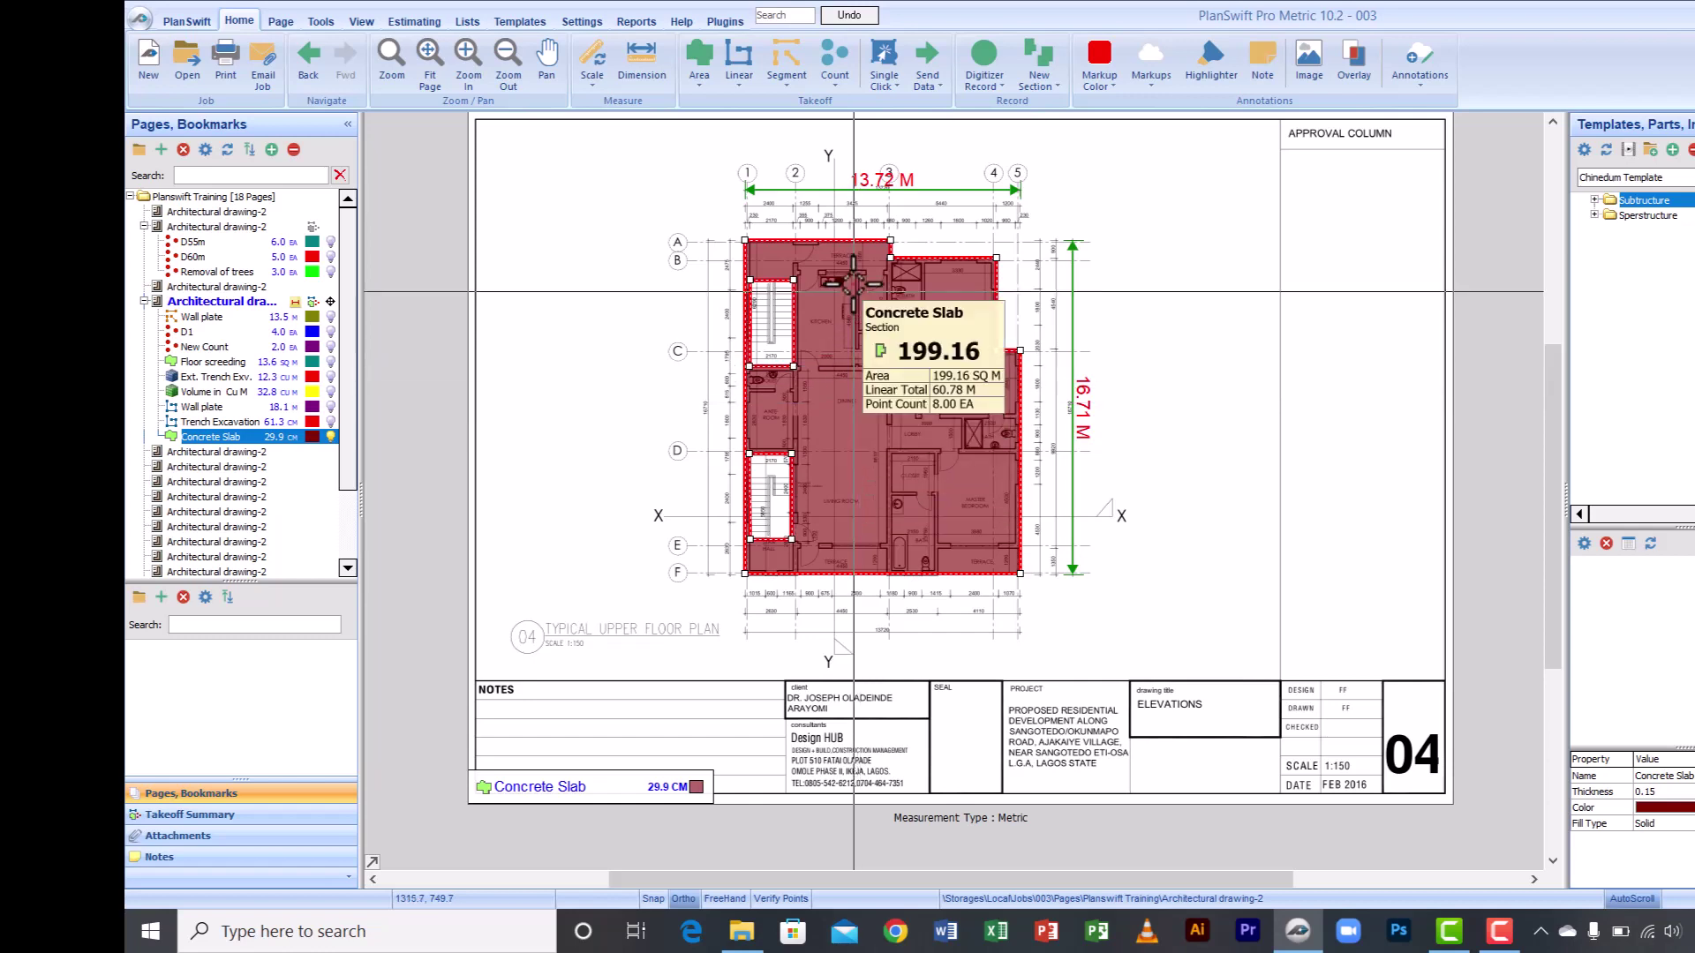
{"action": "left_click", "coordinate": [782, 77]}
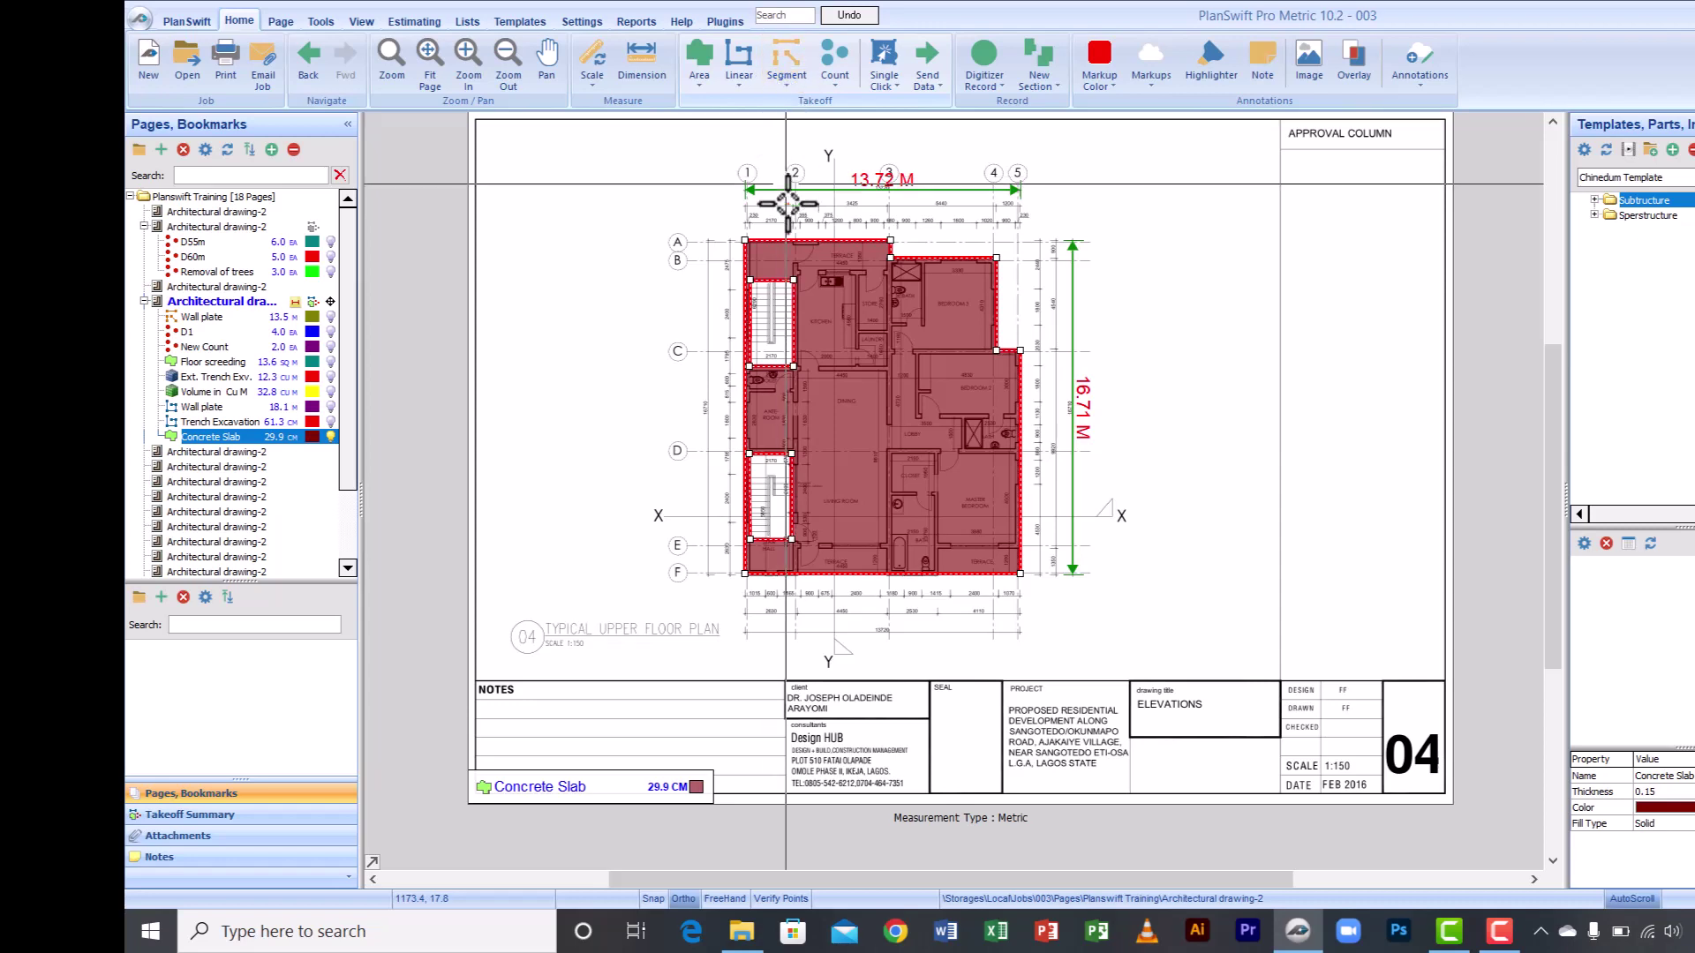